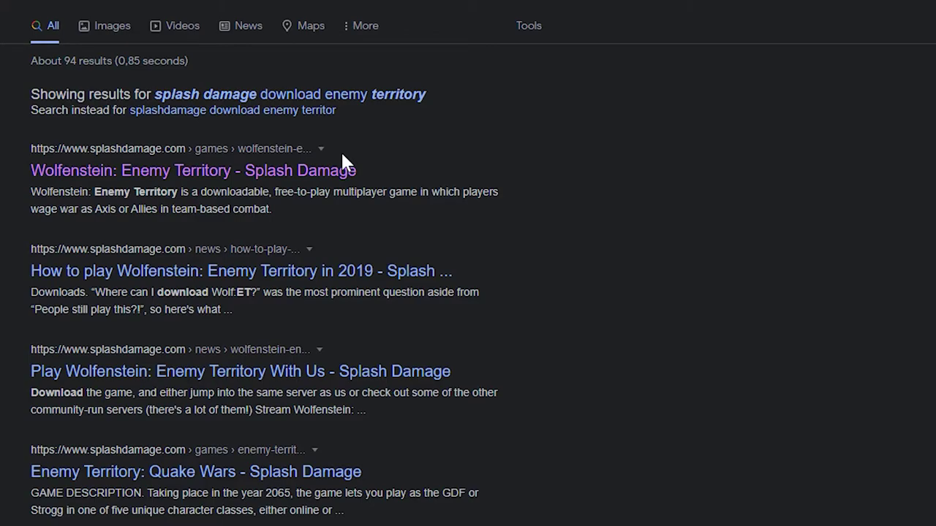
- Download the full Windows version of Wolfenstein: Enemy Territory from Splash Damage into the projects folder "Mapping for enemy territory"
click(341, 165)
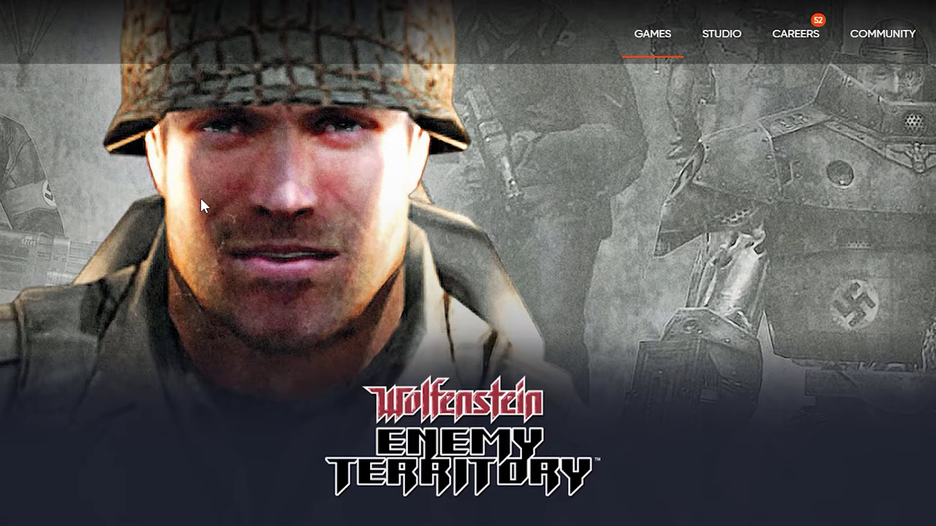
scroll(201, 198, down, 10)
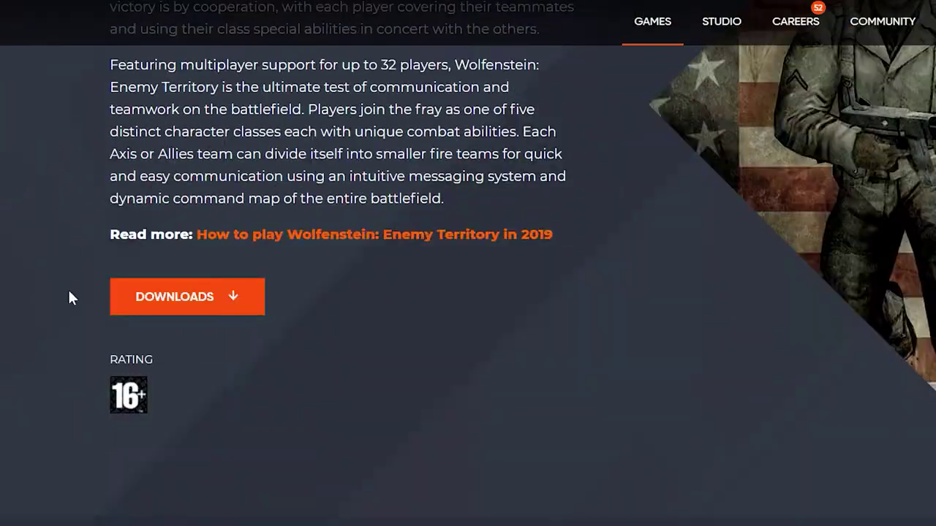
click(198, 297)
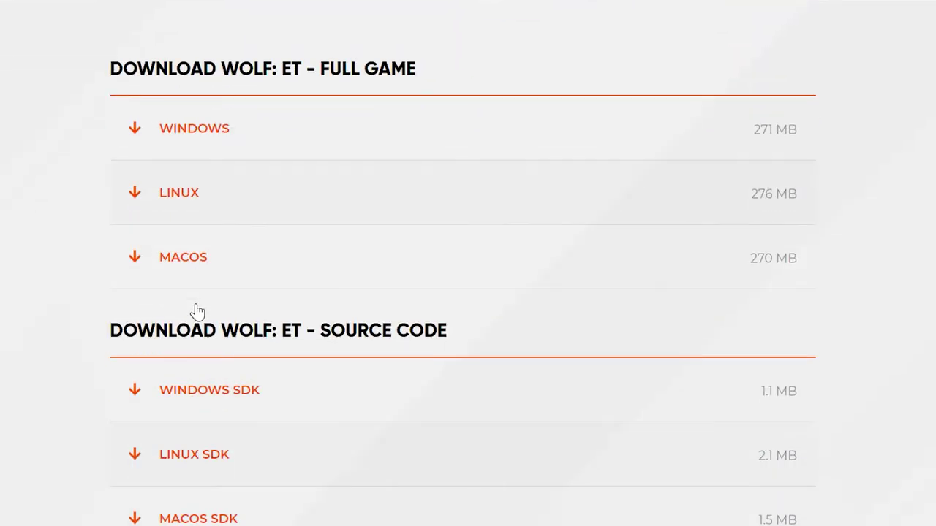
click(206, 140)
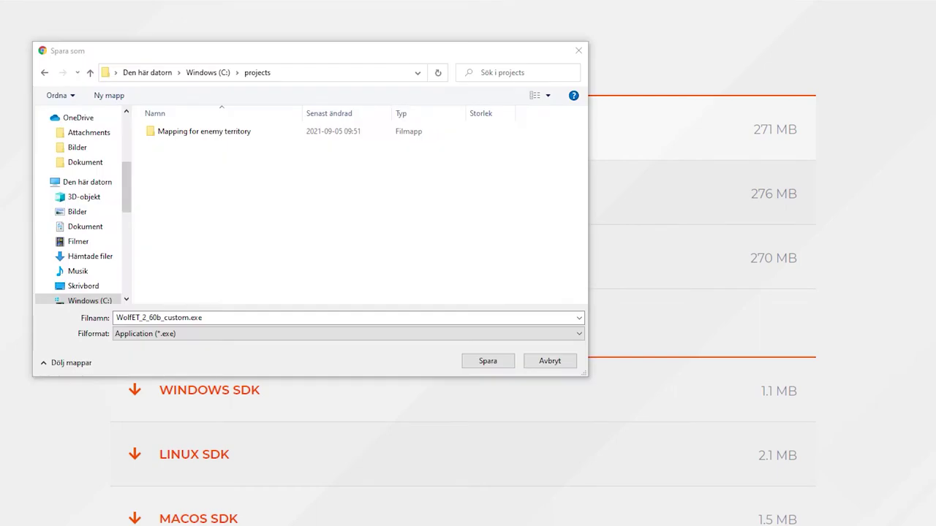
double_click(151, 137)
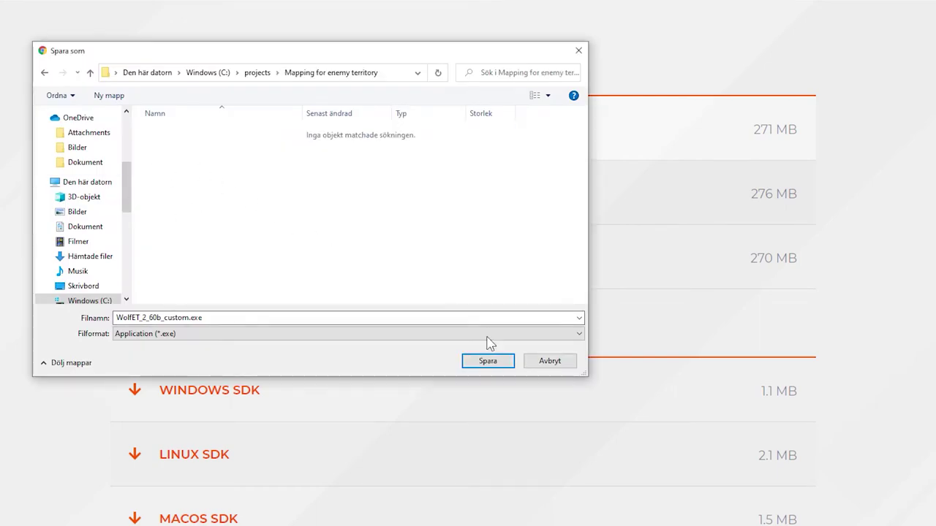
click(488, 362)
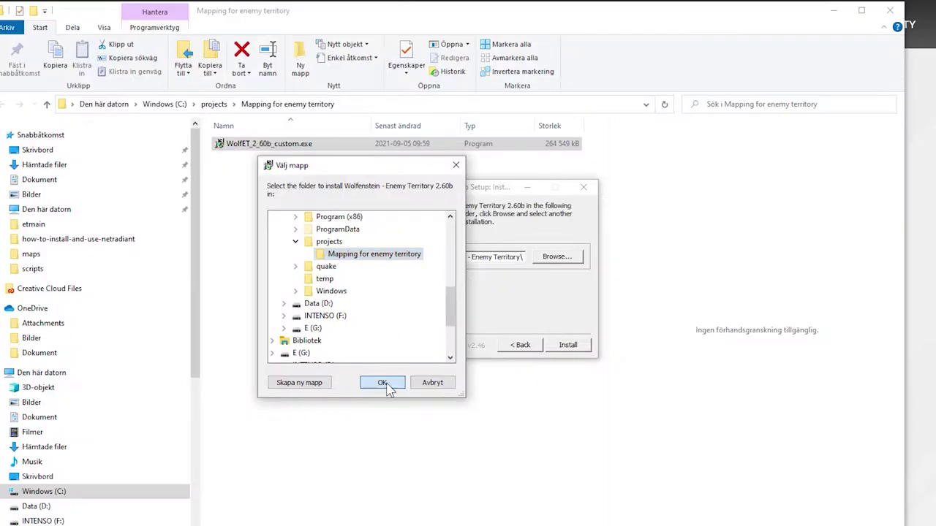
- Install Wolfenstein - Enemy Territory 2.60b in the "Mapping for enemy territory" folder and delete the installer WolfET_2_60b_custom.exe
click(382, 382)
click(564, 345)
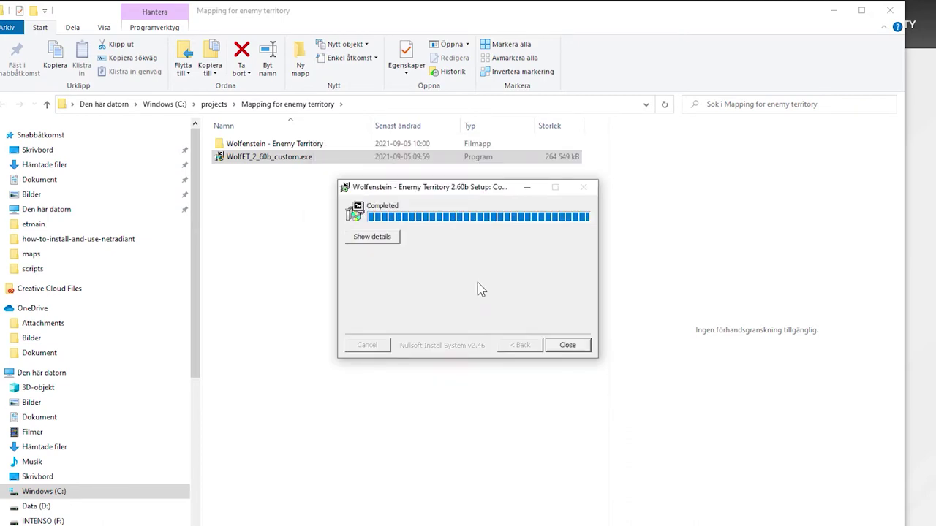
click(568, 345)
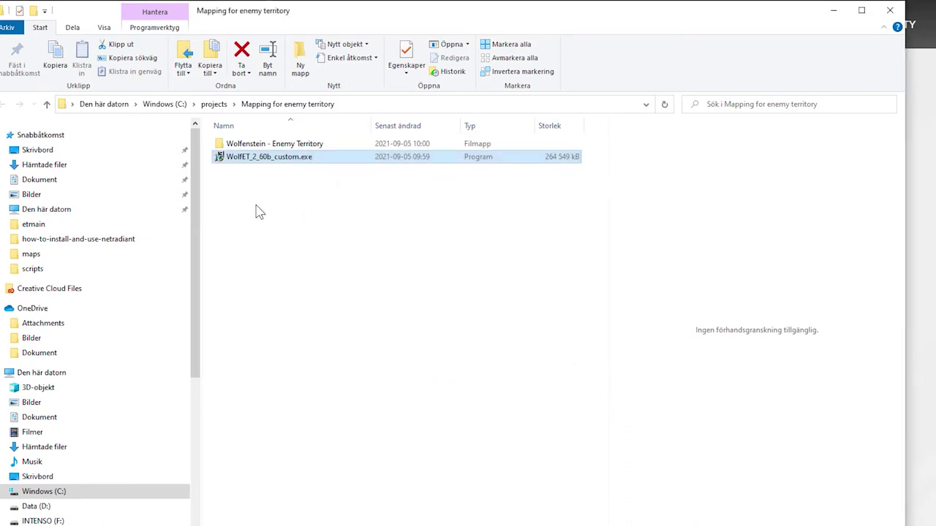
key(Delete)
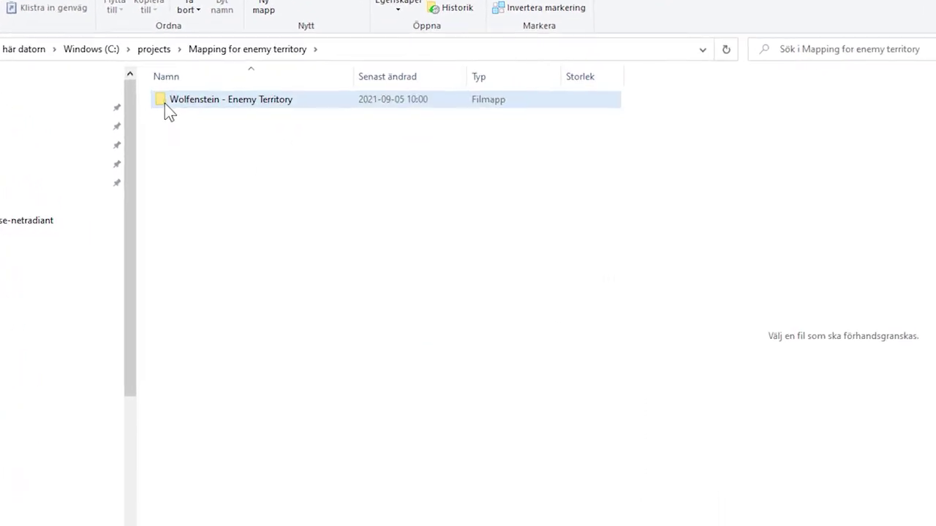
- Open the installed Wolfenstein - Enemy Territory folder, locate et.exe and examine the contents of the etmain folder
double_click(222, 147)
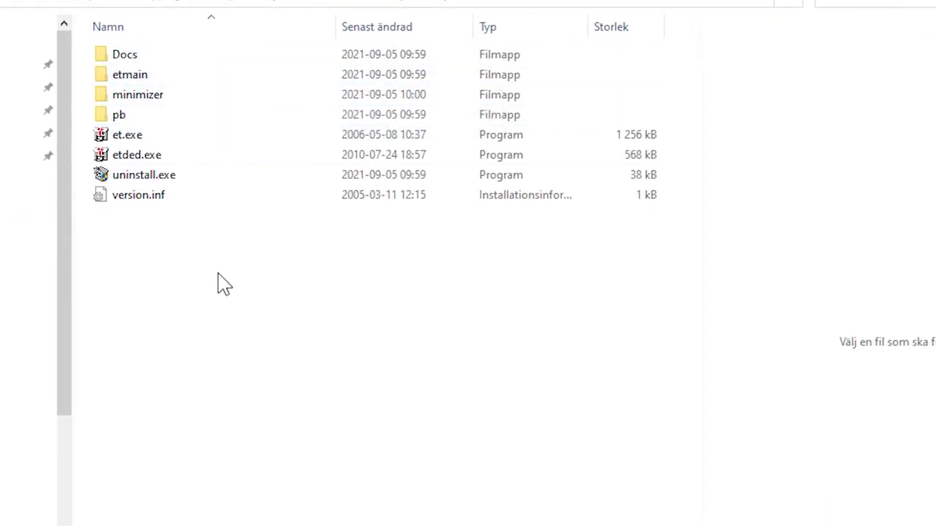
click(212, 149)
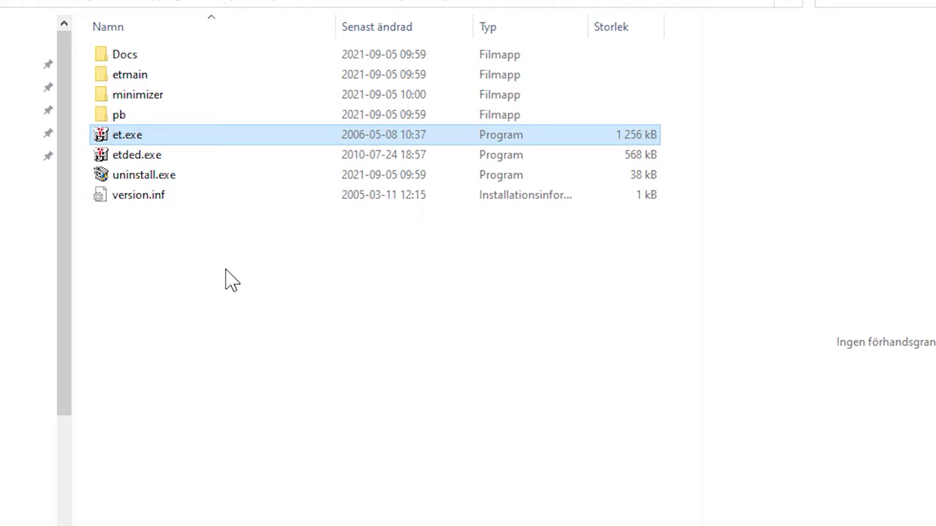
click(188, 74)
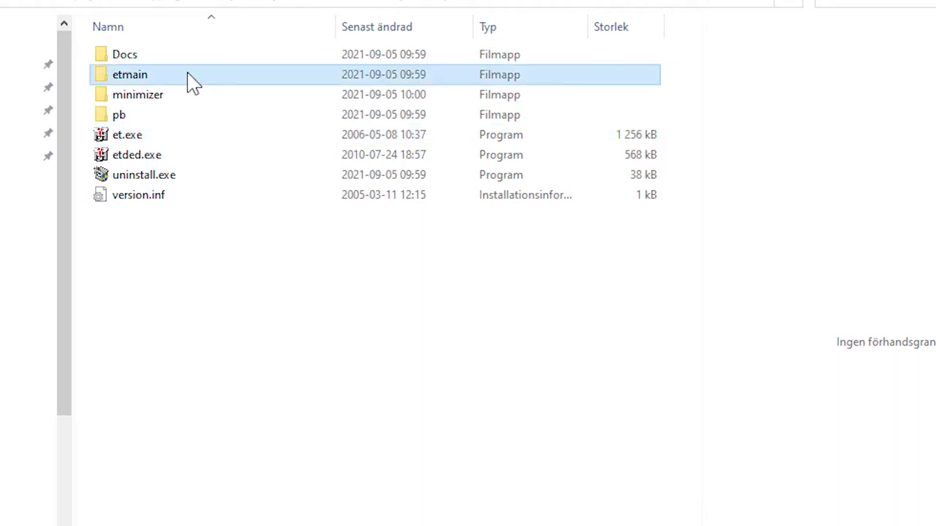
double_click(187, 75)
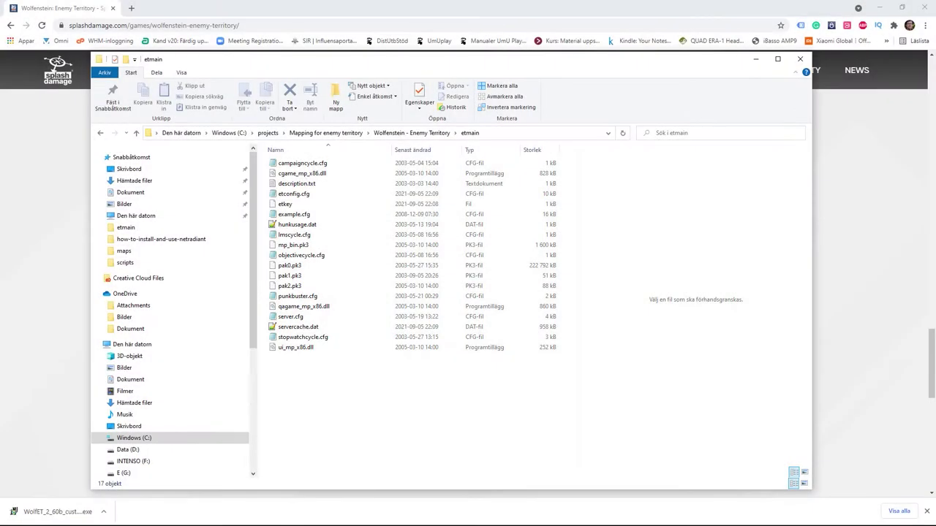
- Run et.exe from the Wolfenstein - Enemy Territory folder and open the in-game console
click(411, 132)
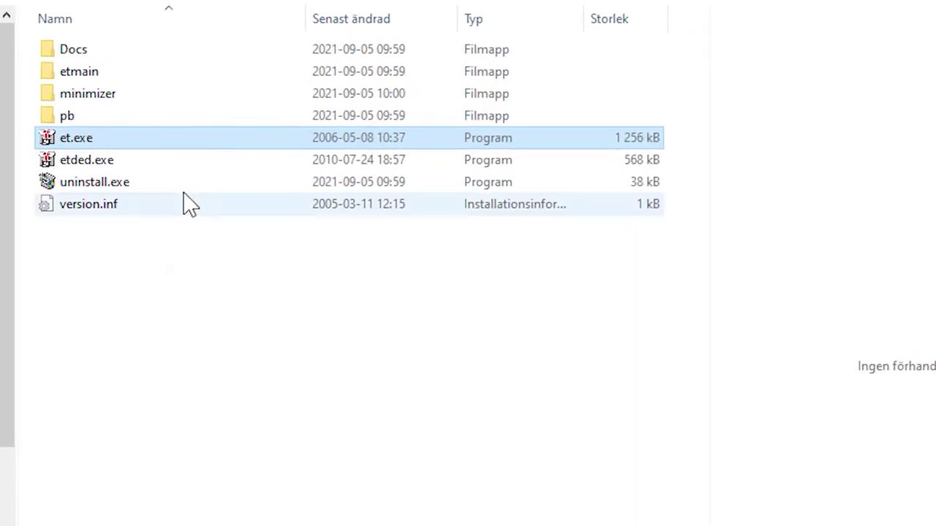
double_click(147, 147)
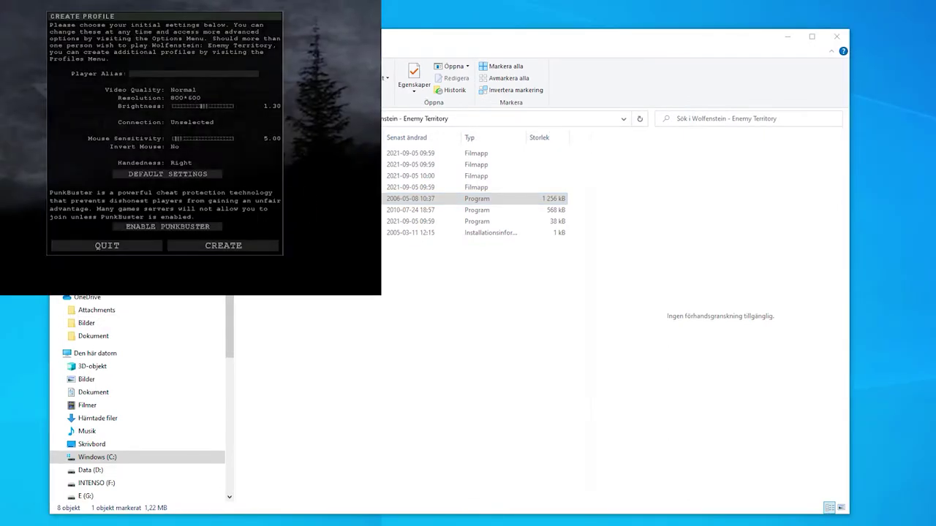
key(grave)
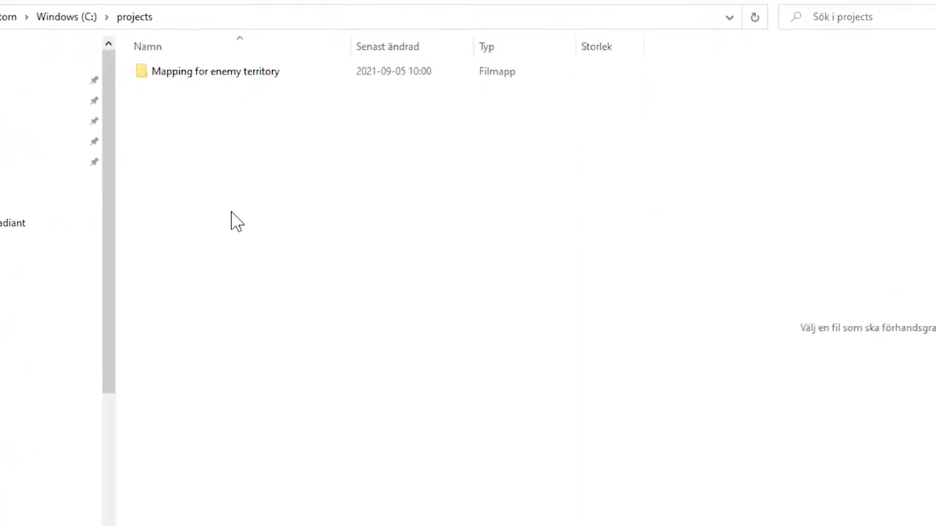
- Copy the file pak0.pk3 from the etmain folder of the Wolfenstein - Enemy Territory installation
double_click(91, 50)
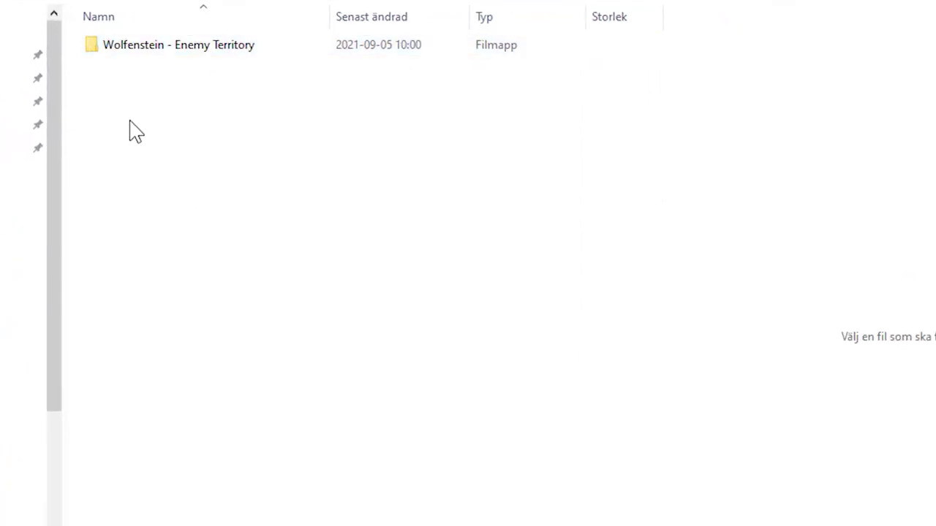
double_click(95, 51)
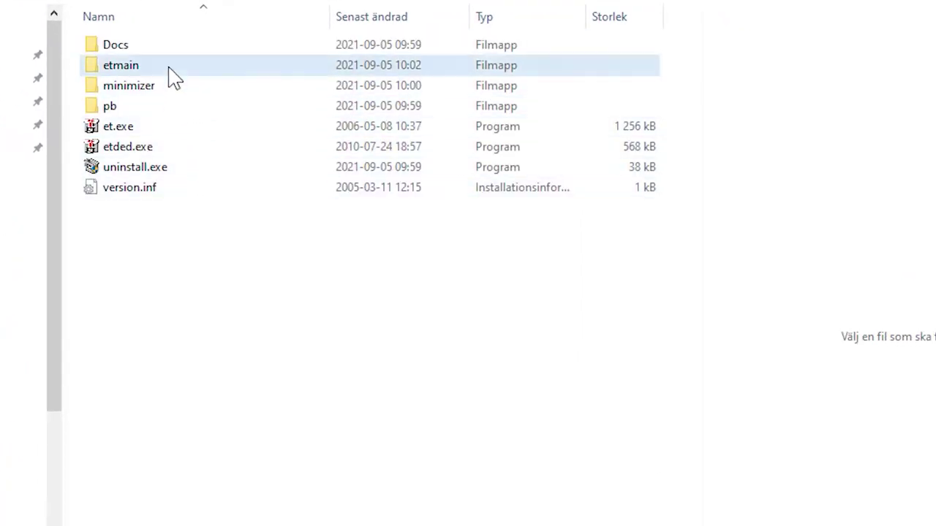
double_click(186, 66)
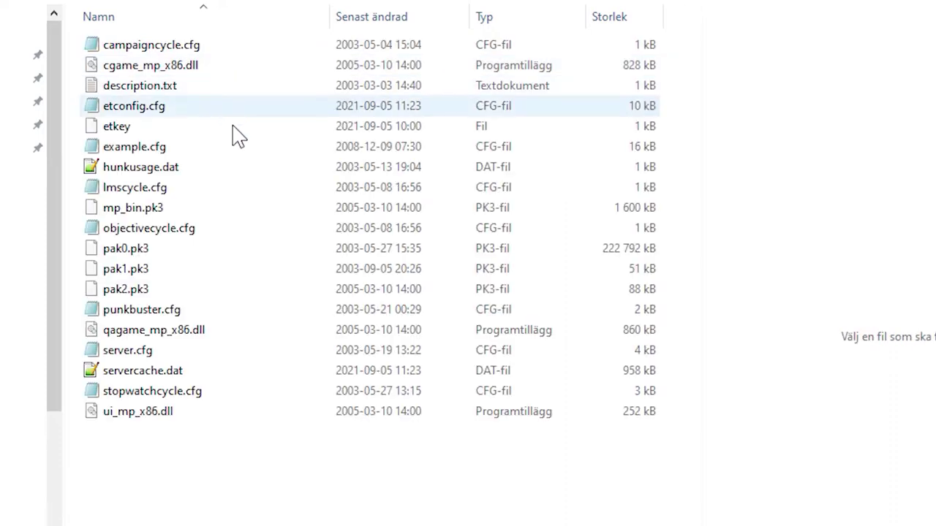
click(201, 250)
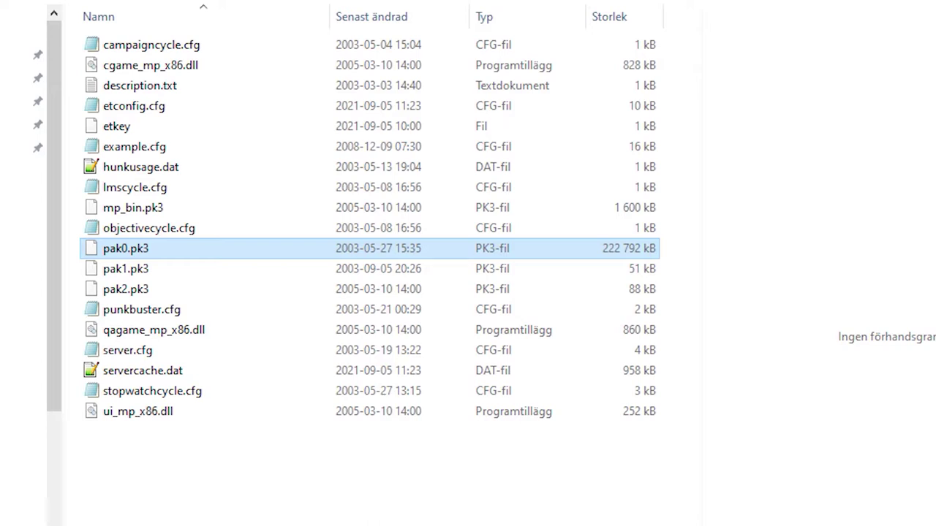
right_click(231, 250)
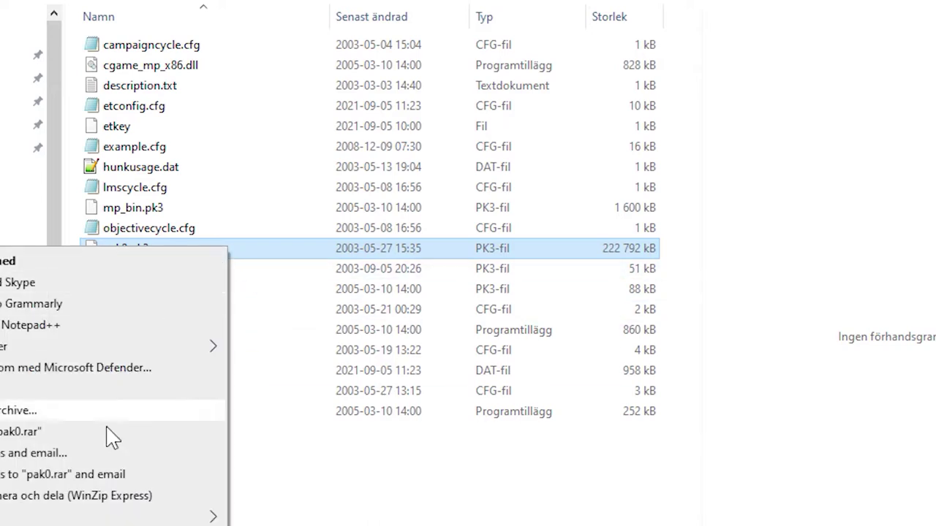
key(Escape)
- Create a folder named "pak0 unzipped" in the "Mapping for enemy territory" folder
key(alt+Up)
key(alt+Up)
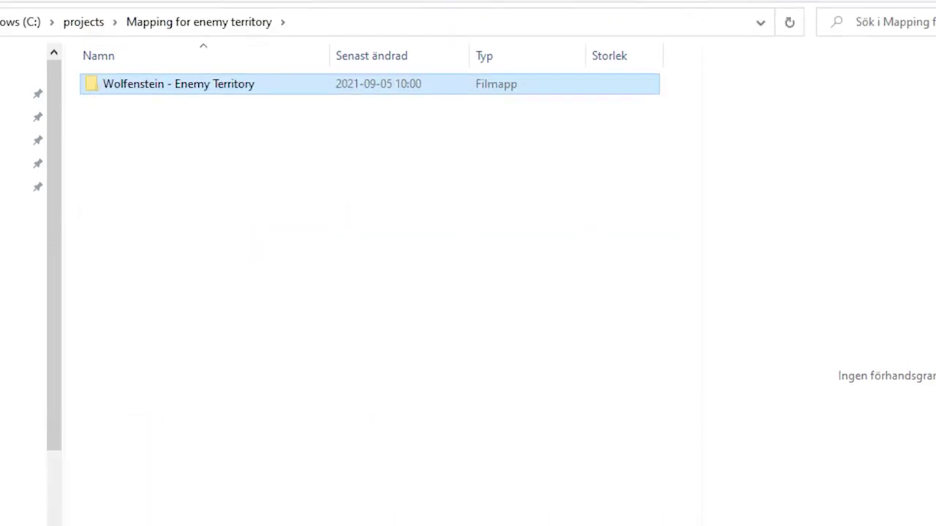
click(206, 221)
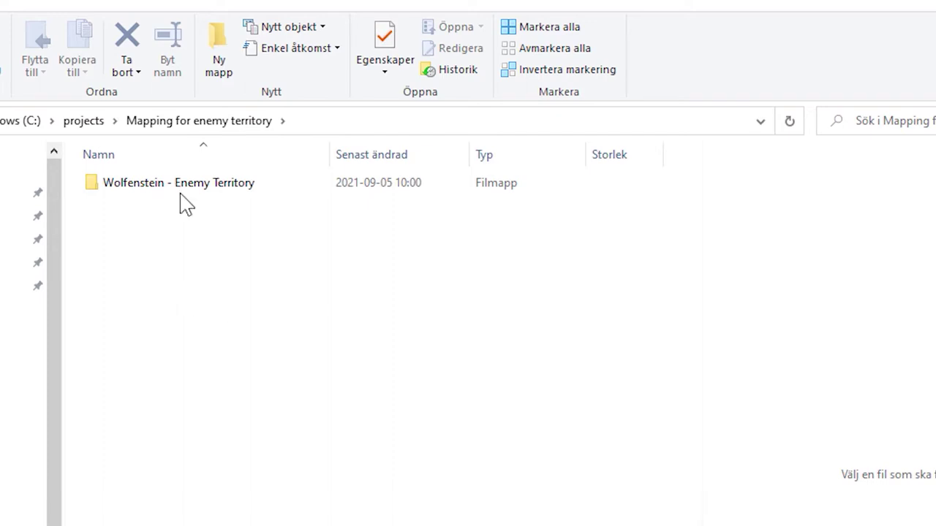
key(ctrl+shift+n)
text(pak0 unzipped)
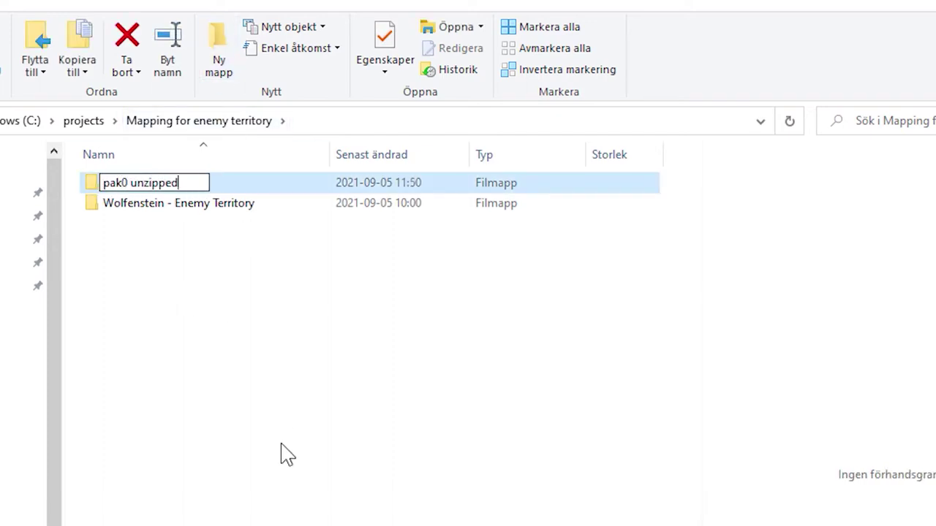
key(Return)
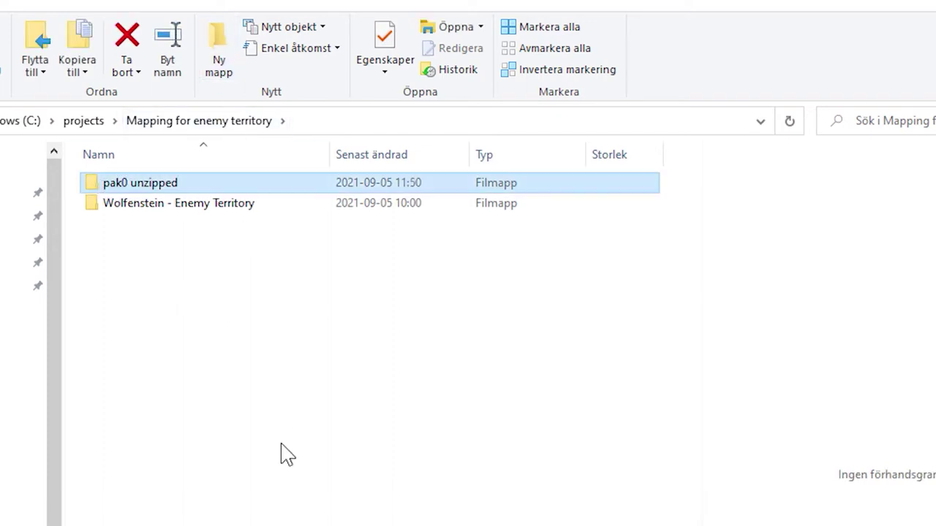
- Paste the copied pak0.pk3 into the "pak0 unzipped" folder
double_click(205, 187)
right_click(151, 225)
click(81, 354)
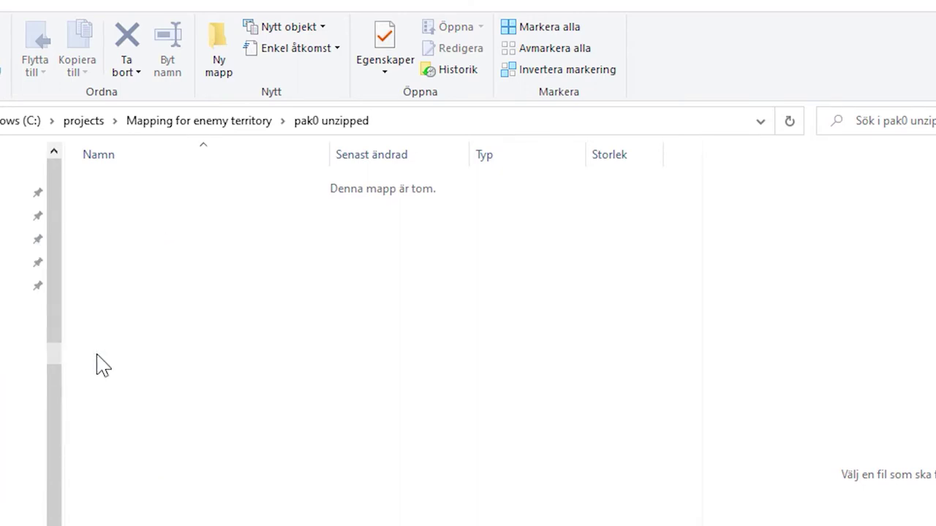
click(233, 171)
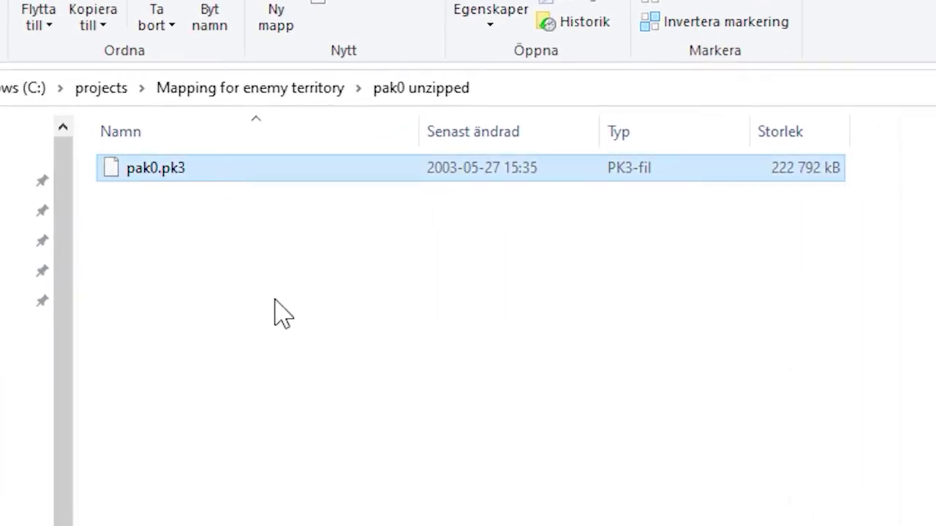
- Rename the pasted pak0.pk3 as pak0.zip and extract its contents into the "pak0 unzipped" folder
key(F2)
key(End)
key(BackSpace)
key(BackSpace)
key(BackSpace)
text(zip)
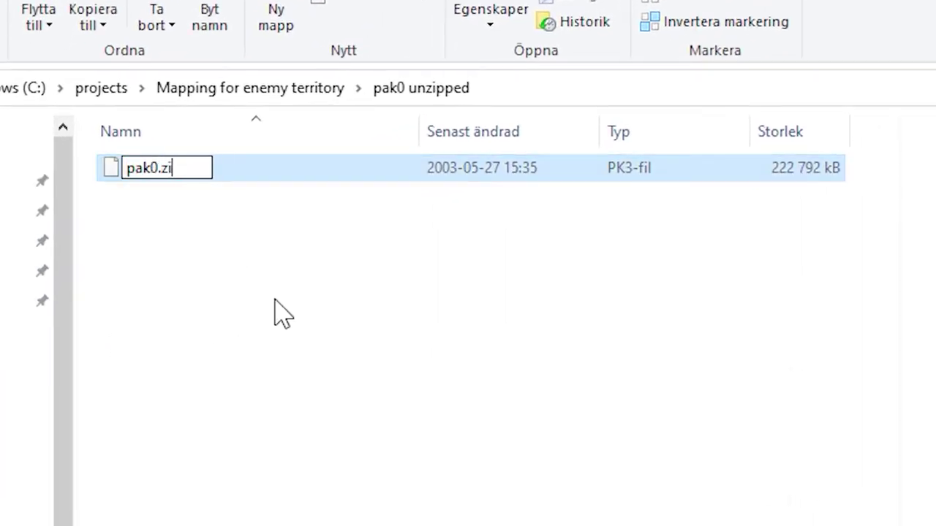
key(Return)
click(642, 469)
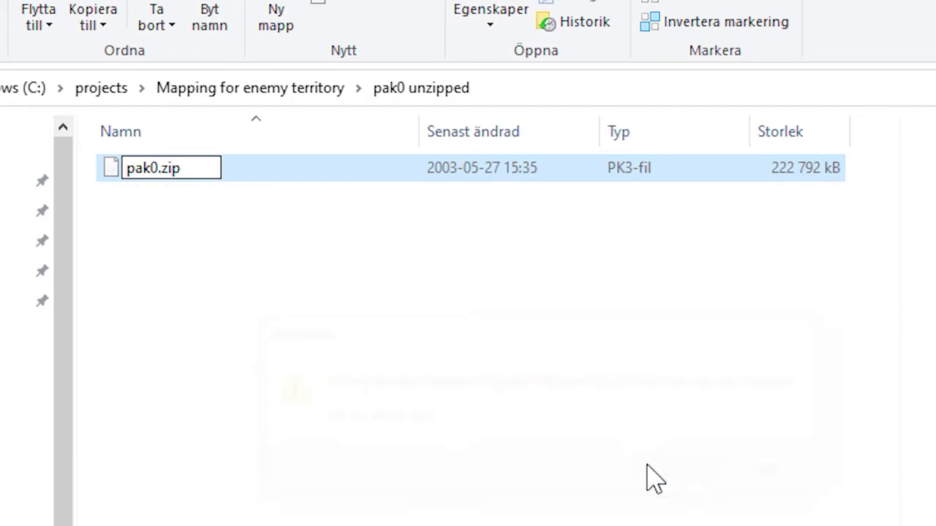
right_click(113, 182)
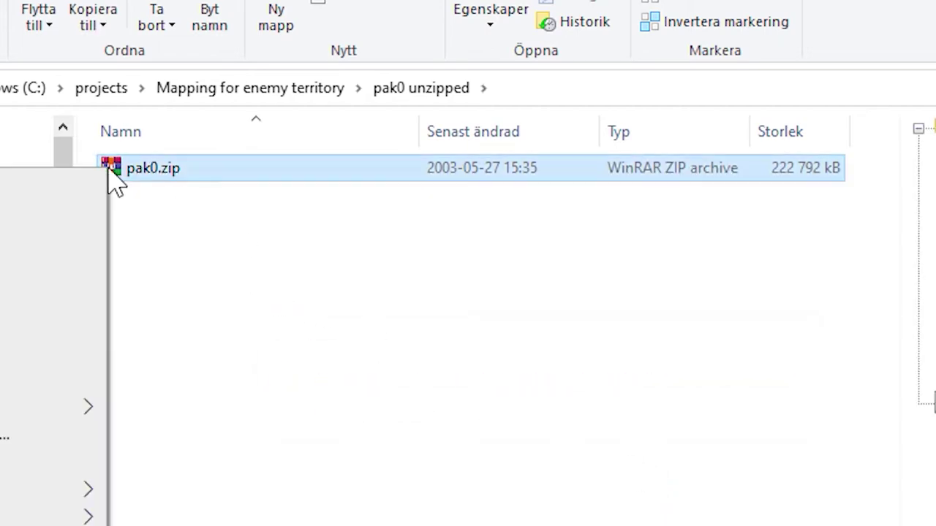
click(4, 336)
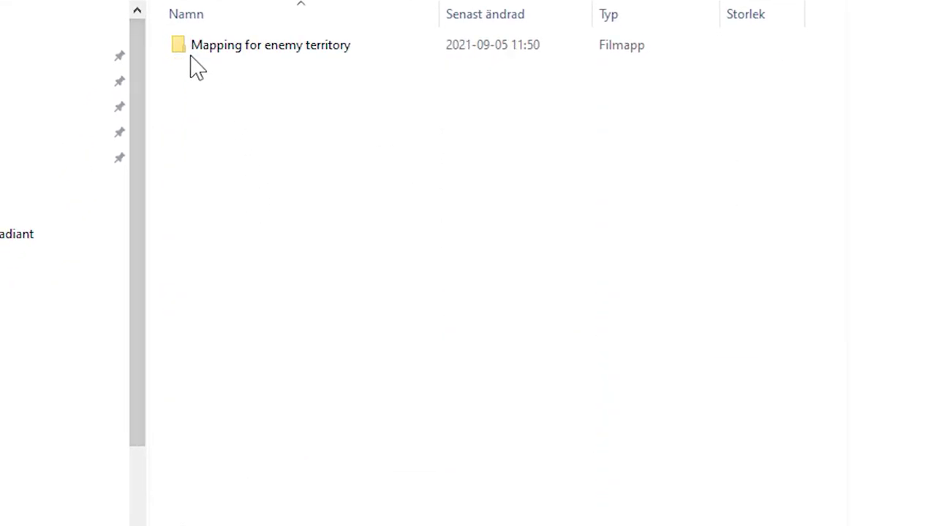
- Examine the extracted files in "pak0 unzipped", locating the textures folder and opening the sound folder
double_click(185, 48)
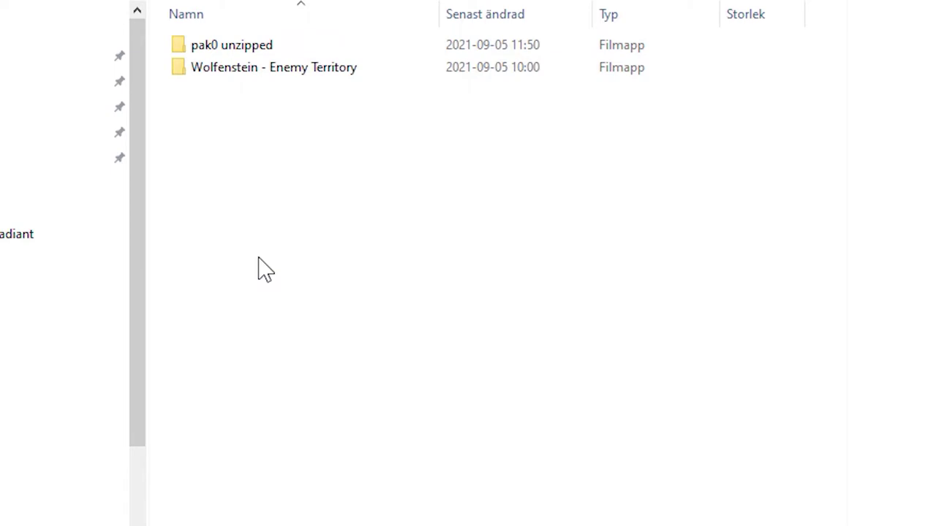
double_click(282, 46)
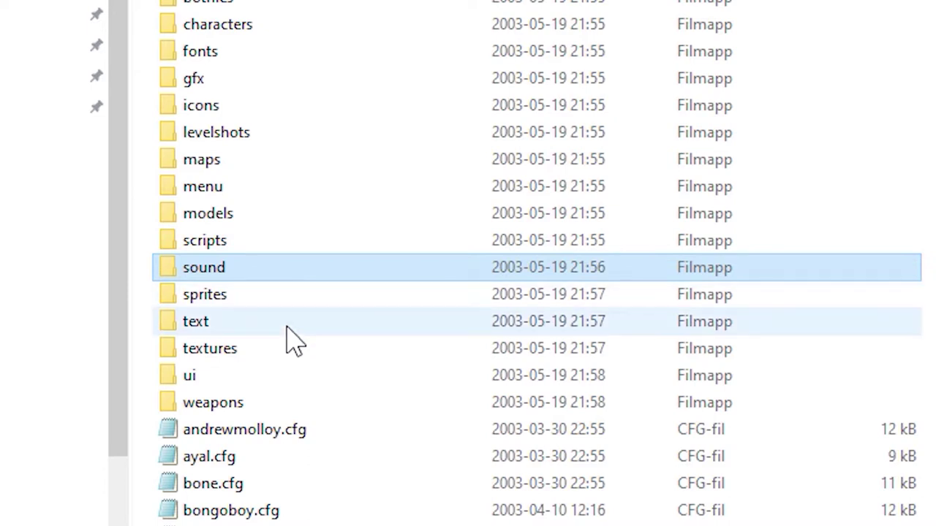
click(277, 354)
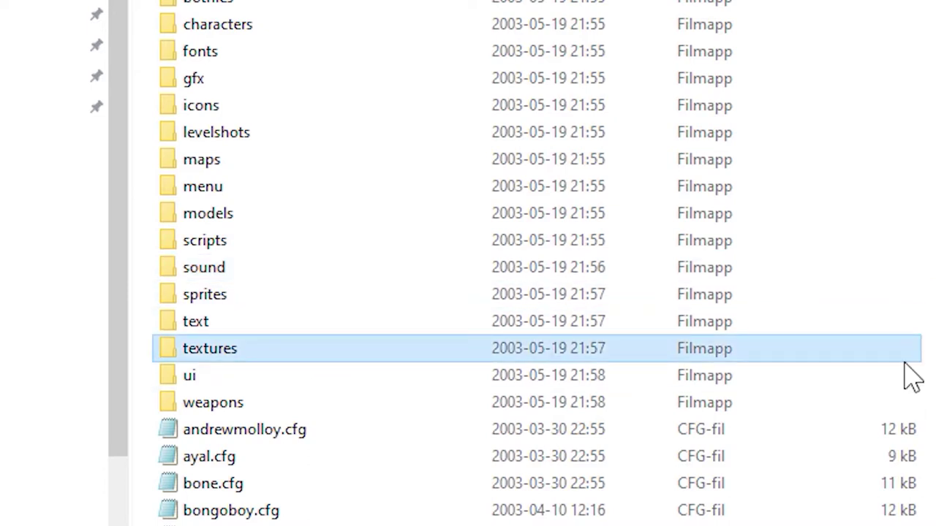
double_click(286, 278)
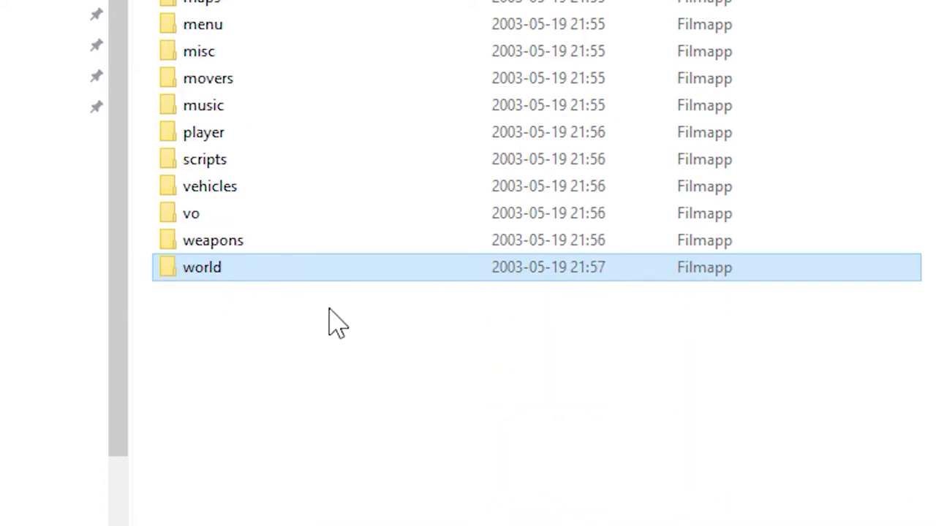
- Browse the world folder of the game sounds and play war.wav and dog_01.wav
double_click(286, 278)
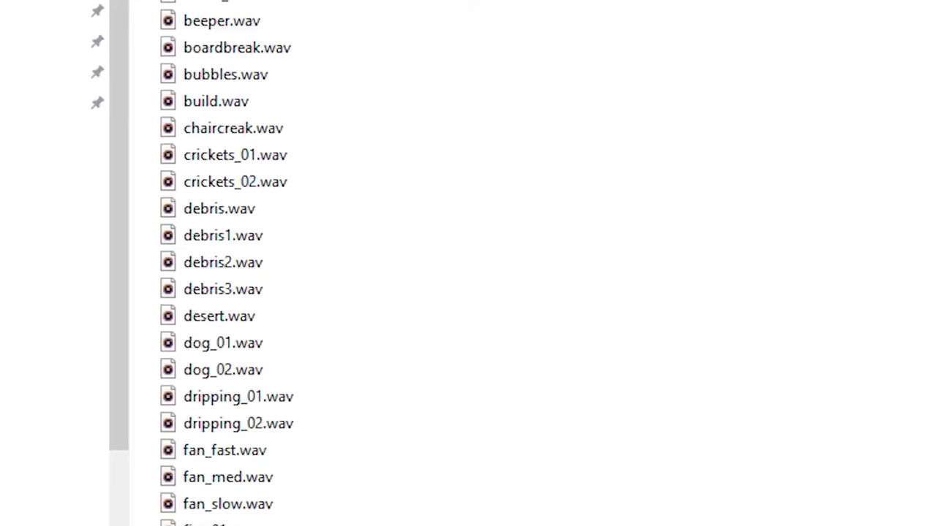
scroll(881, 106, down, 5)
scroll(882, 106, down, 9)
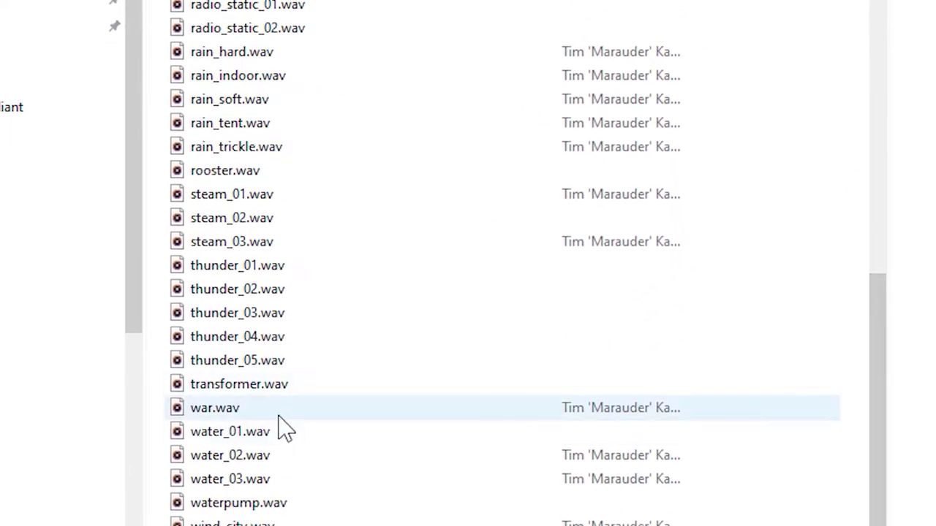
double_click(262, 409)
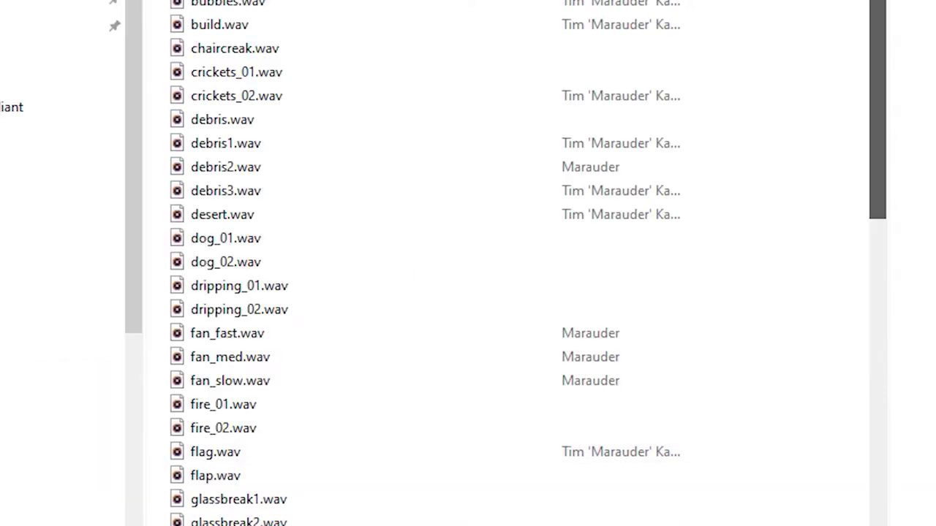
double_click(334, 238)
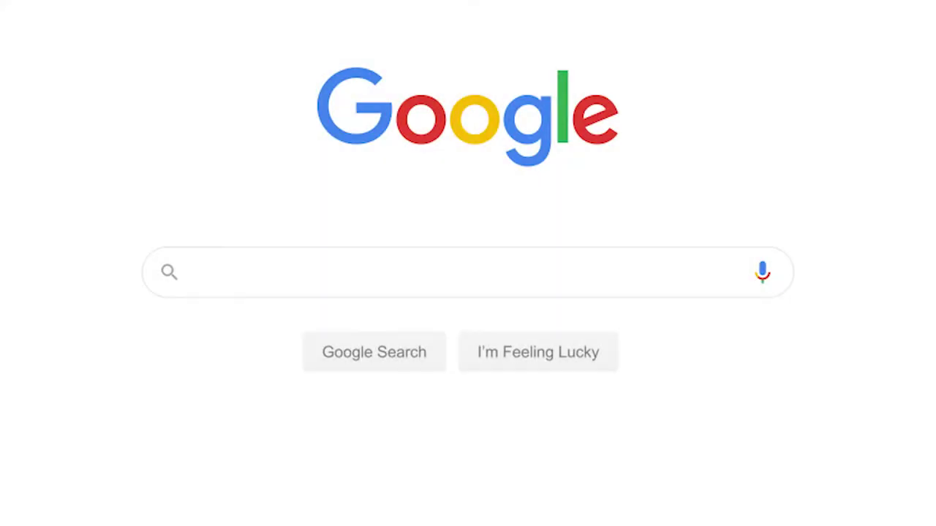
- Search Google for "netradiant custom download" and open the releases page of the editor's GitHub repository
text(netradiant custom download)
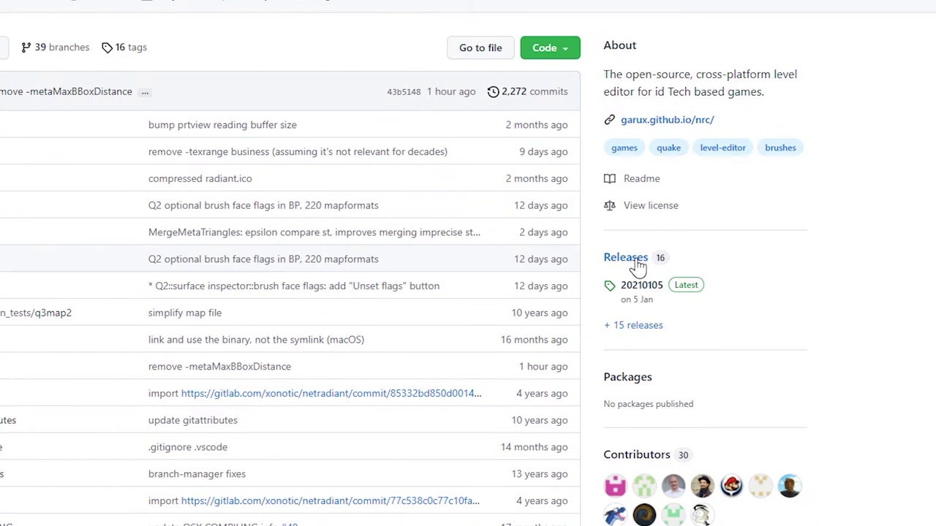
click(626, 258)
scroll(506, 68, down, 10)
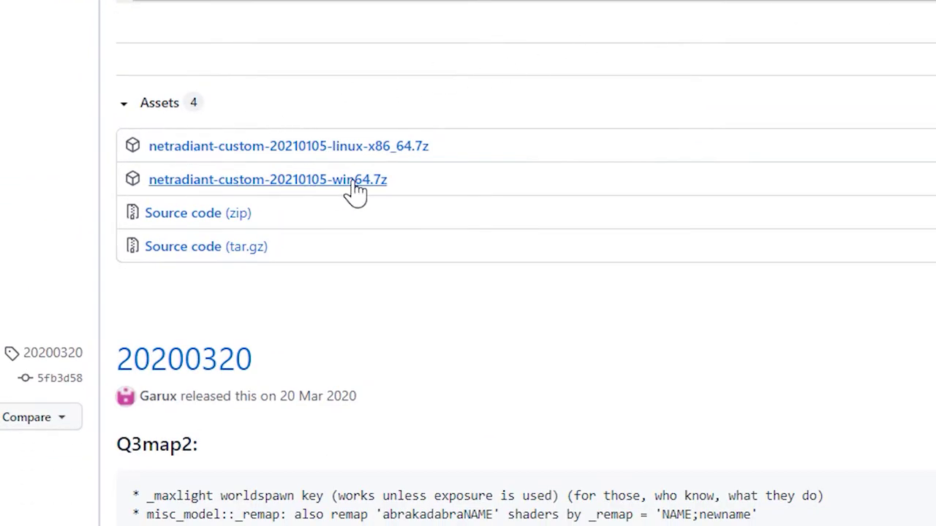
- Download netradiant-custom-20210105-win64.7z and save it in the "Mapping for enemy territory" folder
click(297, 183)
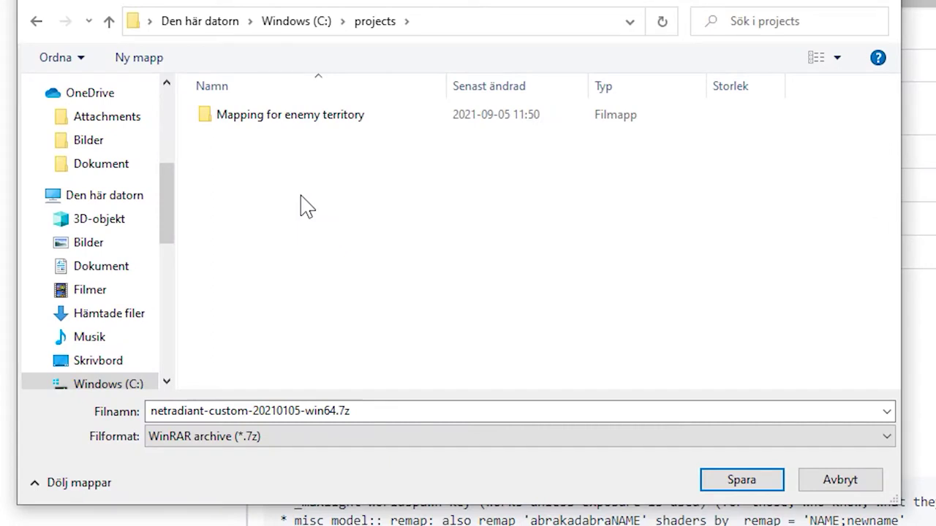
double_click(206, 122)
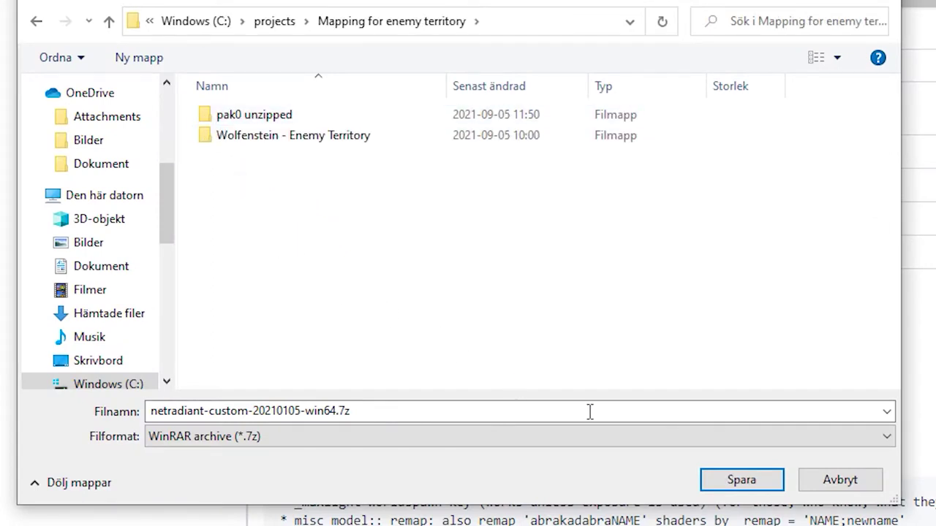
click(729, 490)
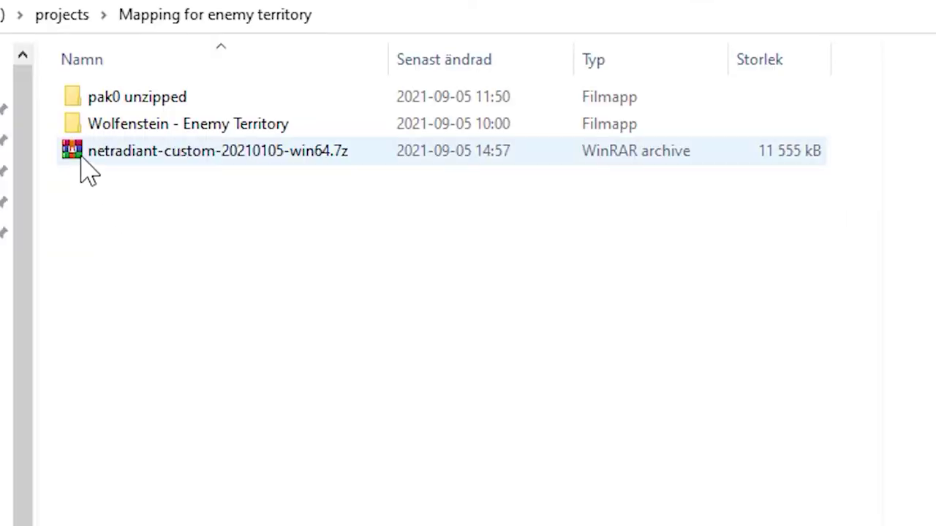
- Extract netradiant-custom-20210105-win64.7z into the current folder and rename the extracted folder as My Netradiant
click(81, 162)
right_click(82, 163)
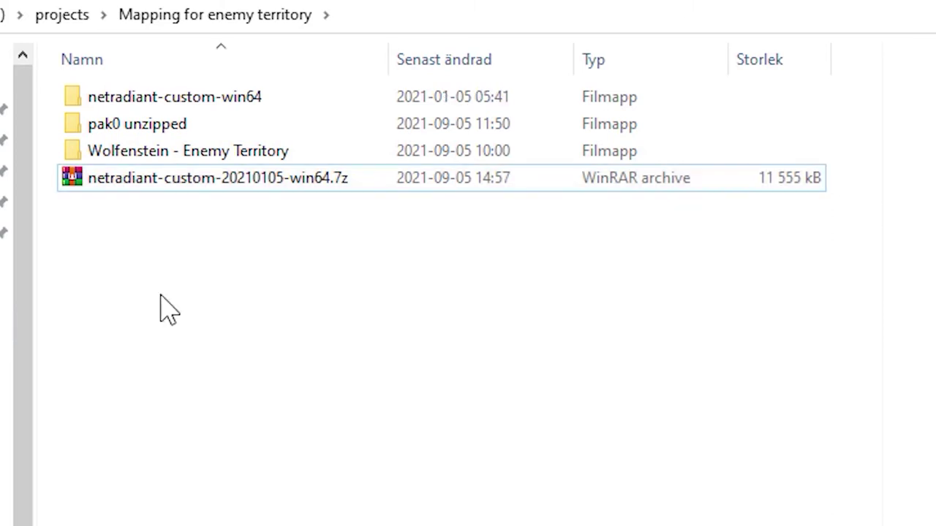
click(168, 100)
key(F2)
text(My )
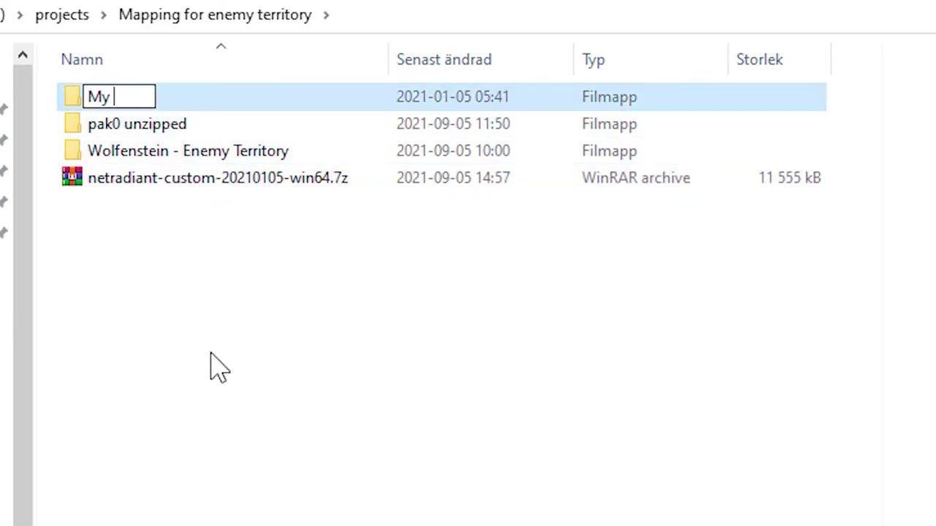
text(Netradiant)
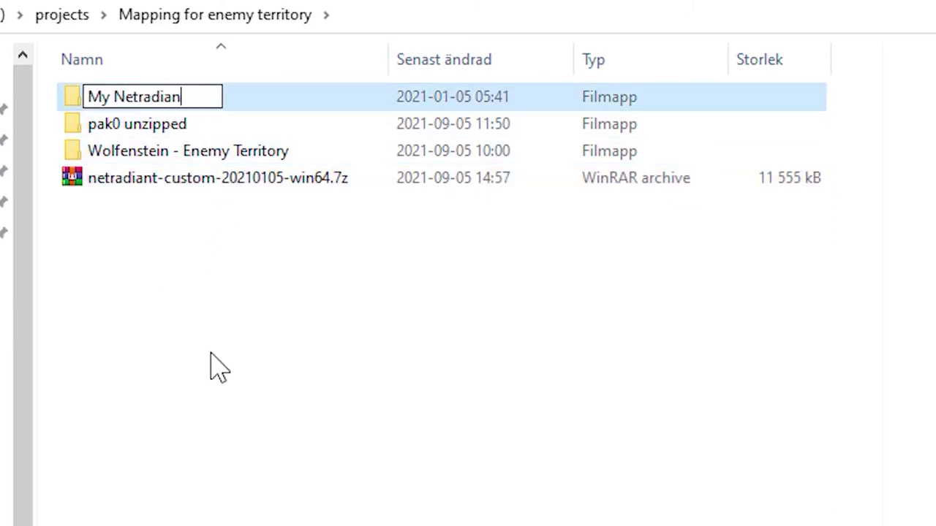
key(Return)
- Delete the netradiant-custom-20210105-win64.7z archive from the "Mapping for enemy territory" folder
click(79, 186)
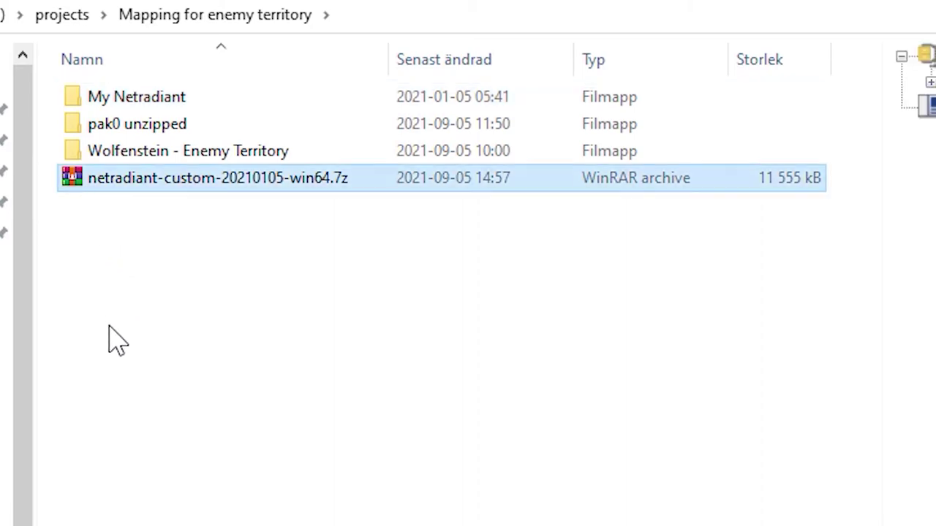
key(Delete)
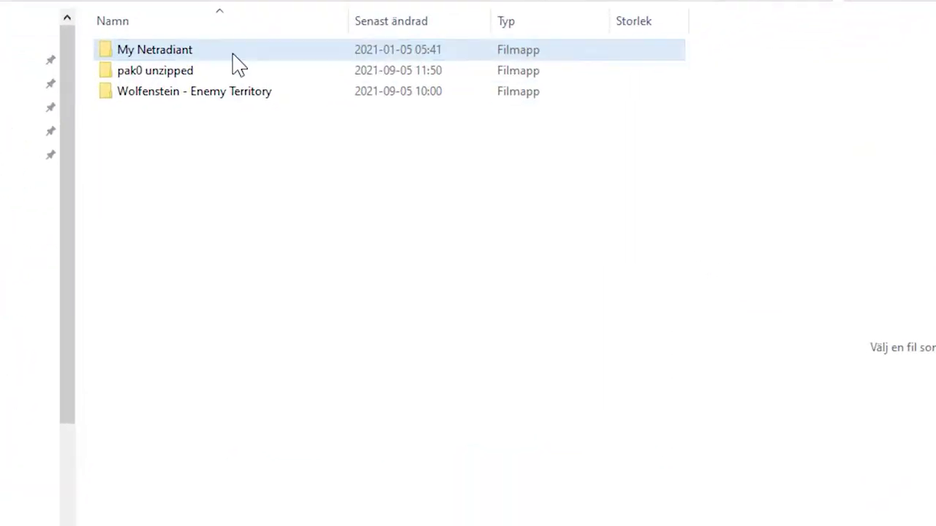
click(305, 141)
- Launch radiant.exe from the netradiant-custom-20210105 folder inside My Netradiant
double_click(234, 51)
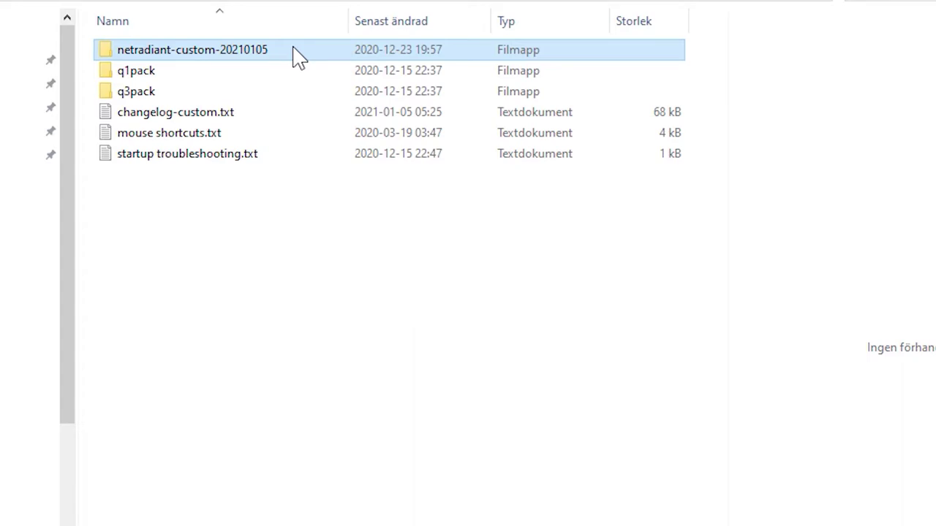
double_click(294, 49)
scroll(719, 59, down, 20)
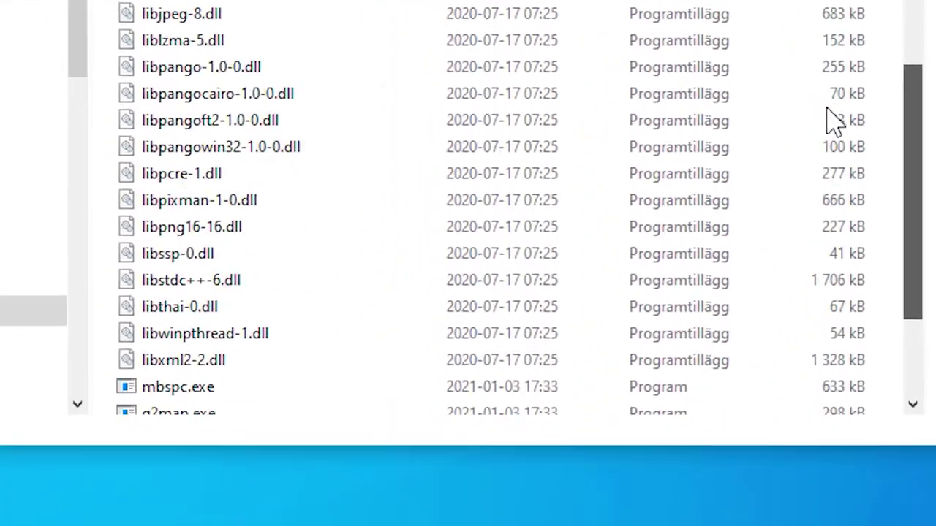
scroll(833, 121, down, 4)
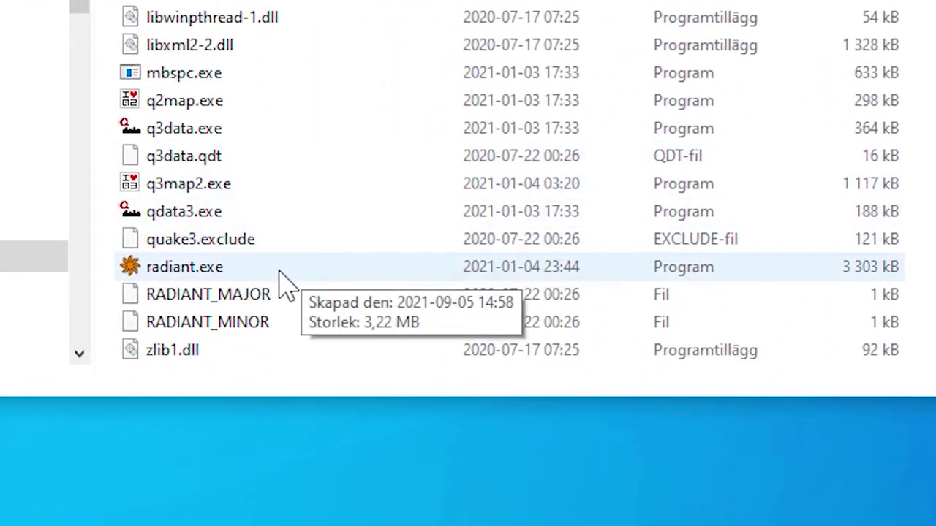
click(279, 335)
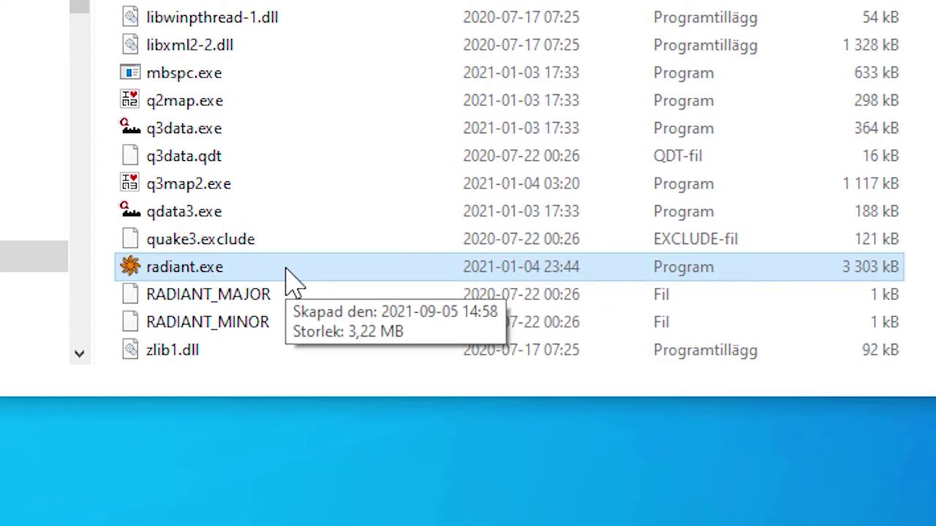
double_click(292, 275)
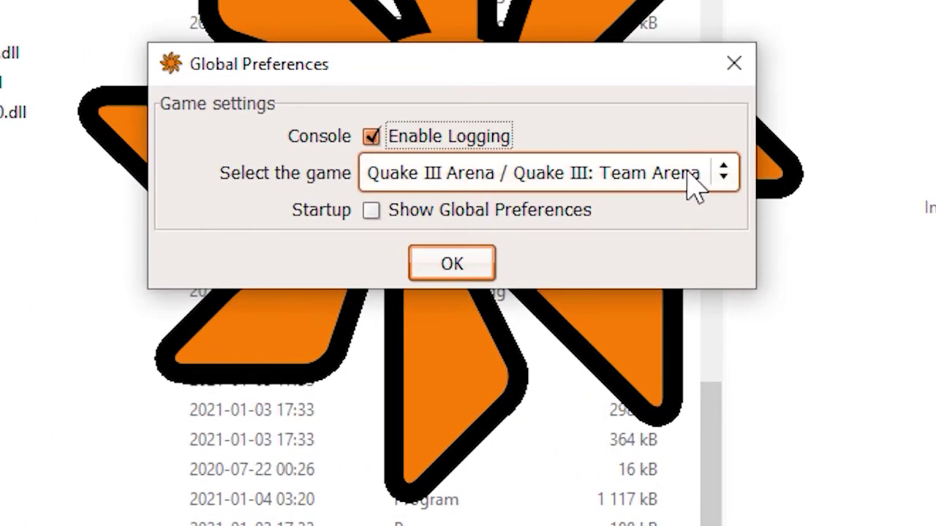
- Choose Wolfenstein: Enemy Territory as the game in the Global Preferences and confirm
click(582, 251)
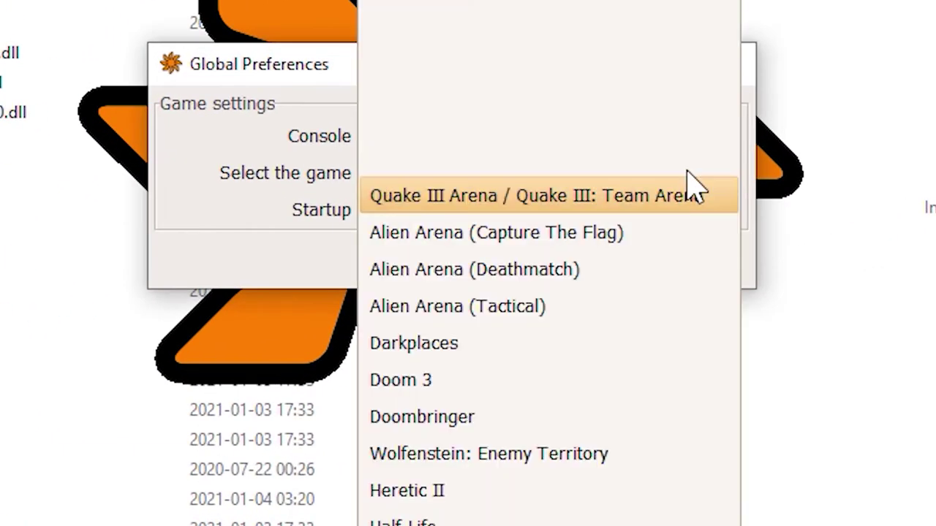
click(638, 460)
click(484, 267)
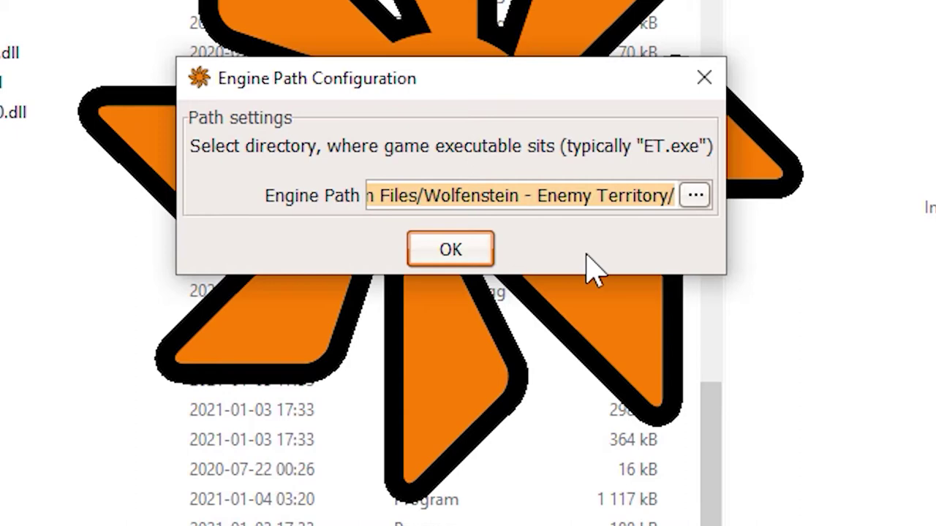
- Set the engine path to the "Wolfenstein - Enemy Territory" folder inside C:\projects\Mapping for enemy territory
click(695, 198)
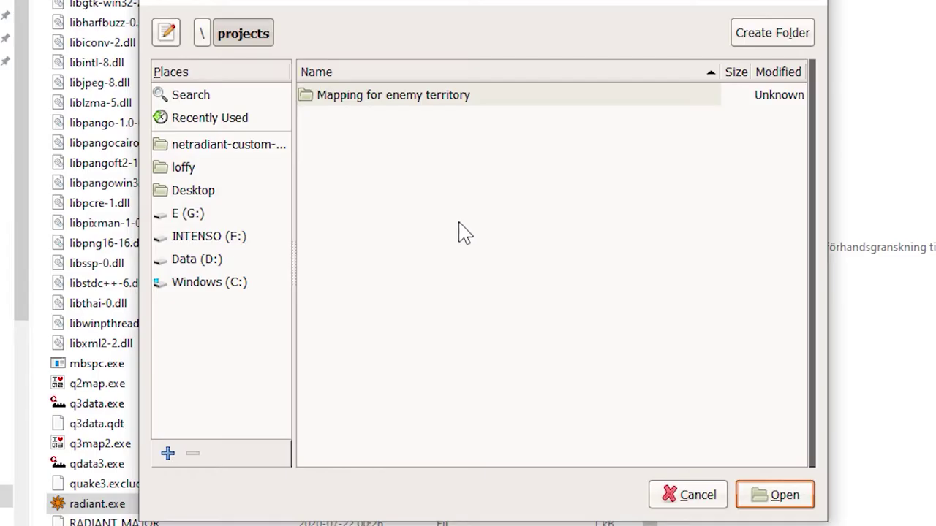
double_click(432, 99)
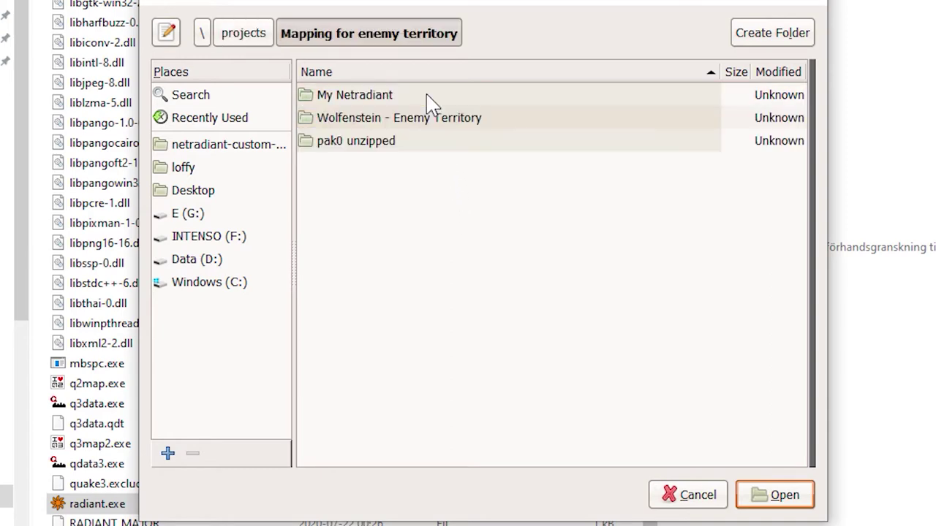
click(459, 126)
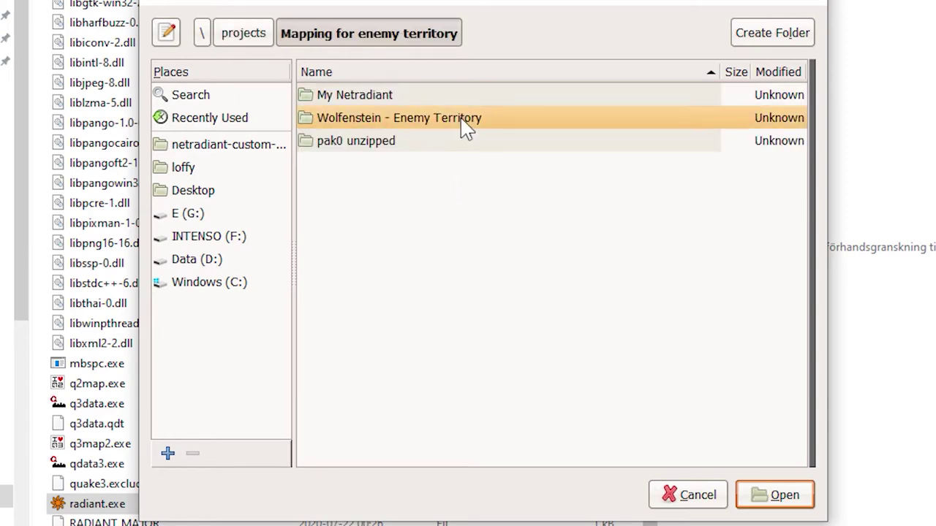
double_click(505, 126)
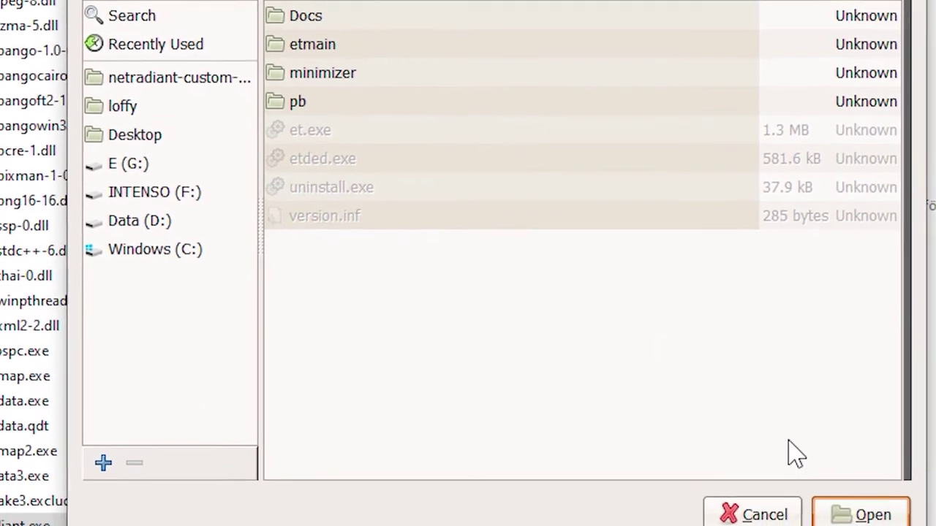
click(852, 519)
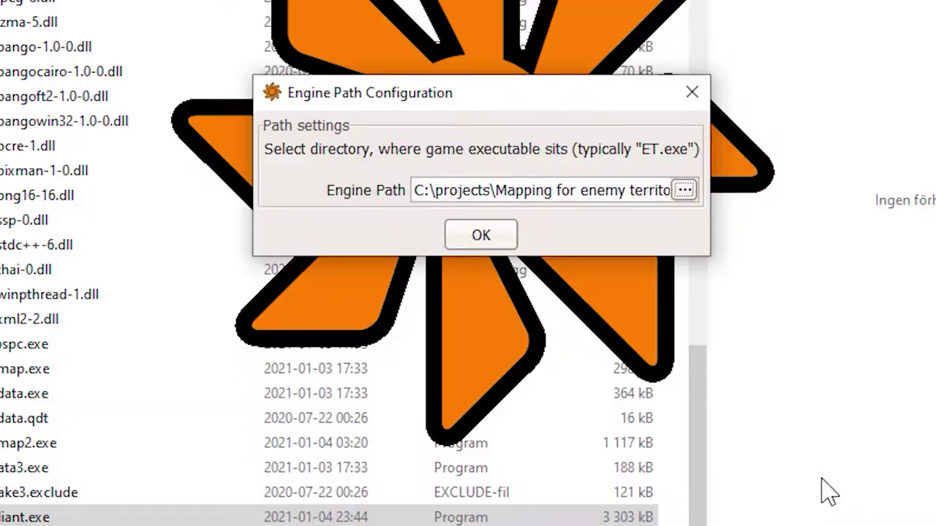
click(497, 233)
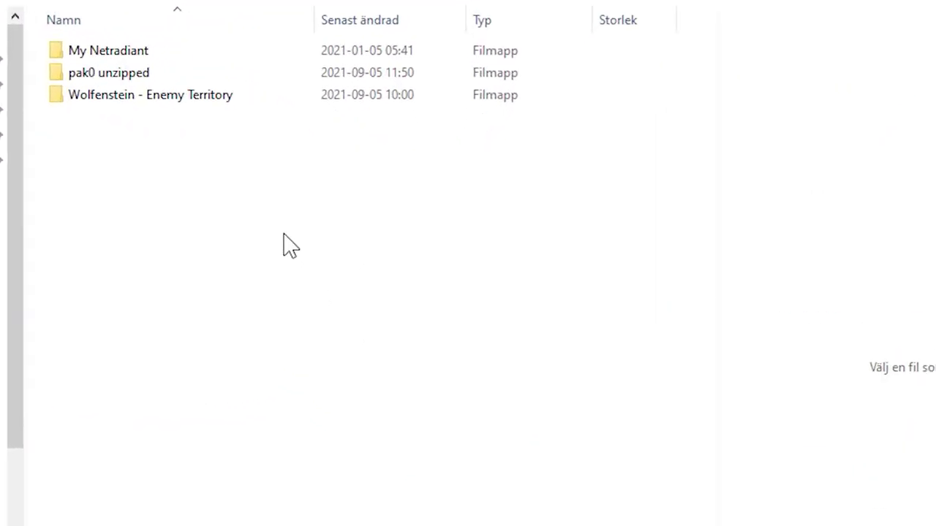
- Open the etmain folder inside the project's "Wolfenstein - Enemy Territory" folder
double_click(234, 108)
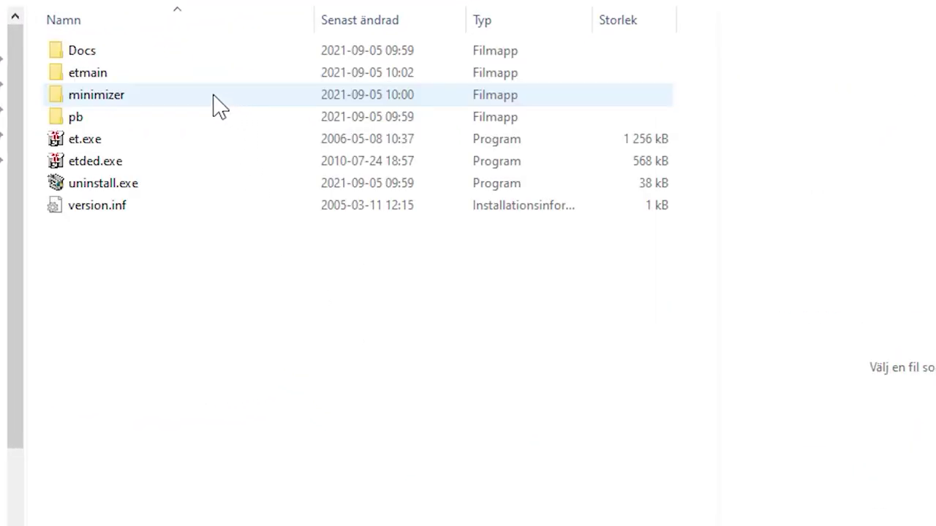
click(193, 79)
double_click(139, 76)
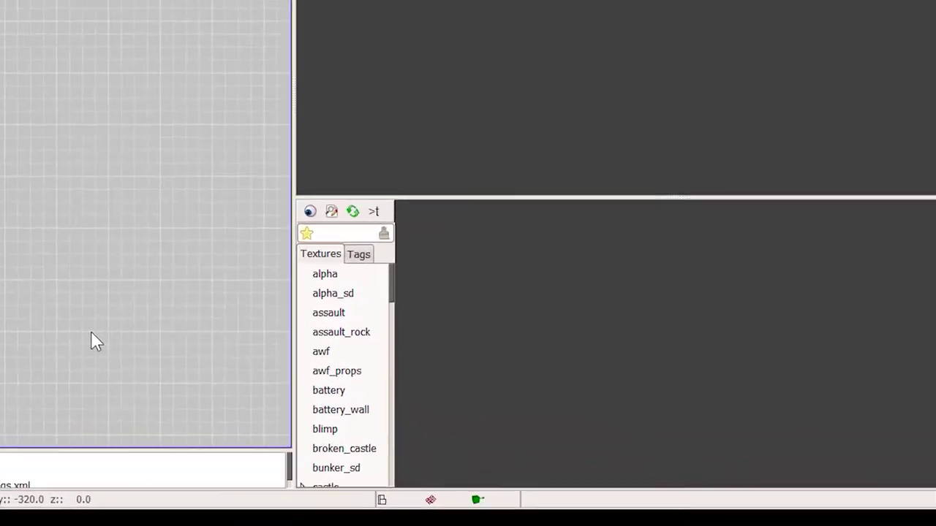
- Load the assault and common texture sets in NetRadiant and check individual common textures for missing shader images
click(340, 314)
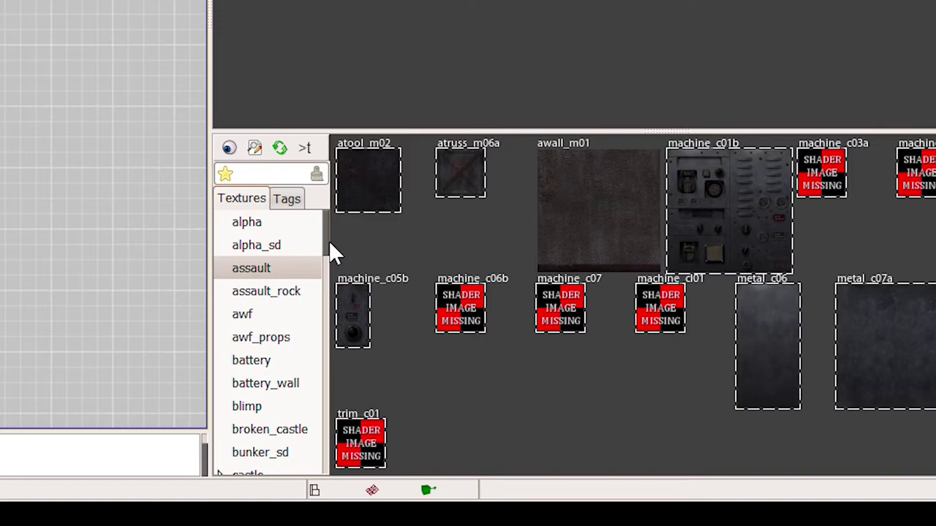
drag(323, 233, 326, 290)
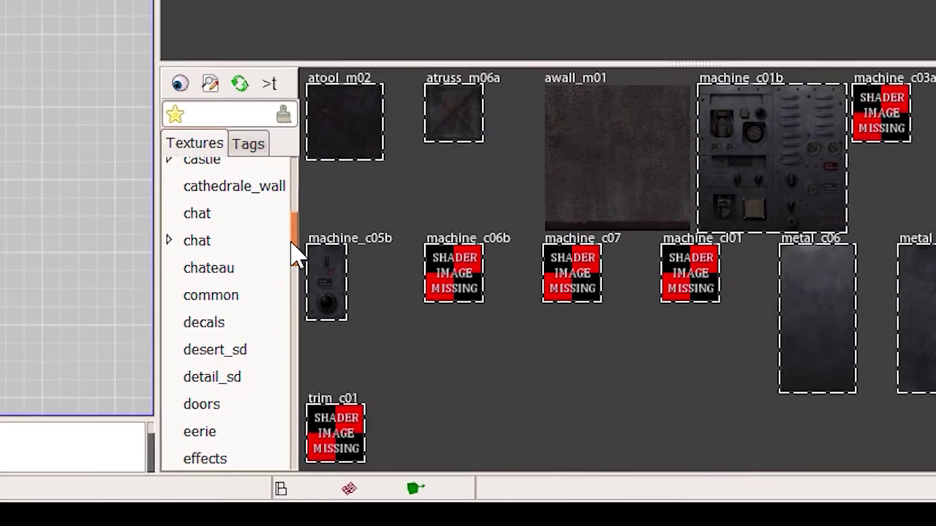
drag(297, 252, 295, 255)
click(233, 265)
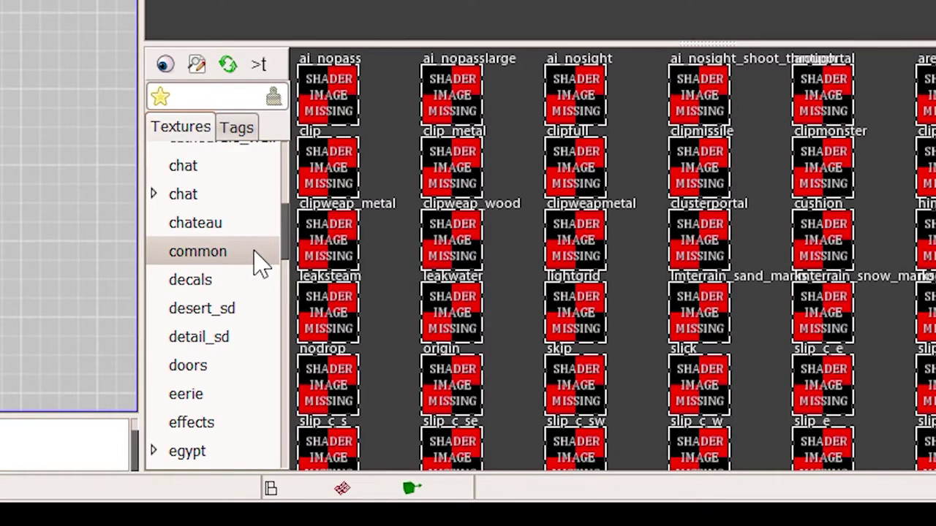
click(325, 109)
click(450, 103)
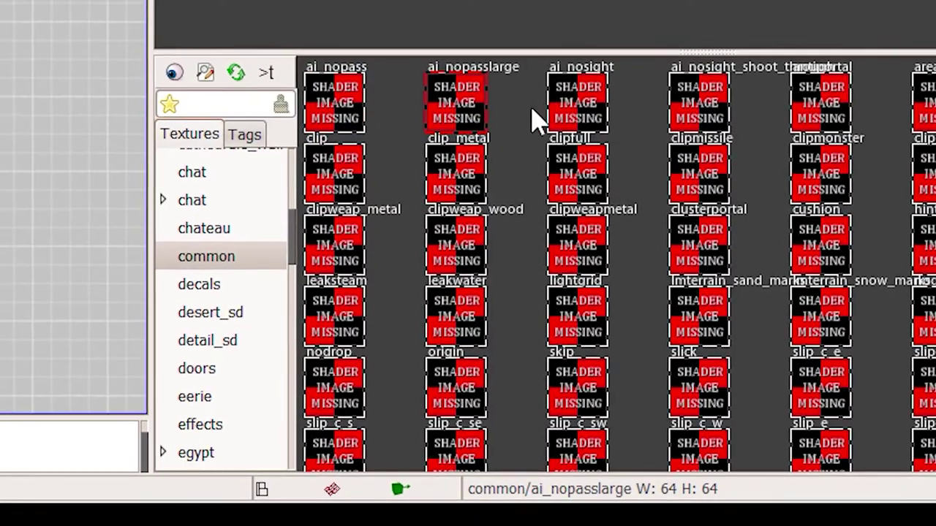
click(574, 107)
click(693, 115)
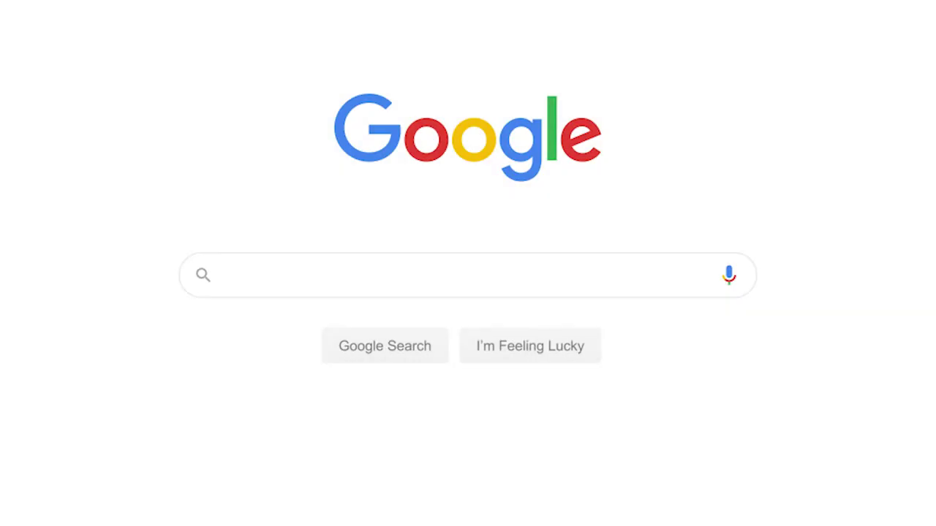
- Search for "gtkradiant download", save GtkRadiant-1.6.6-20180422.zip for Windows into C:\test2, and extract it there
text(gtkradiant download)
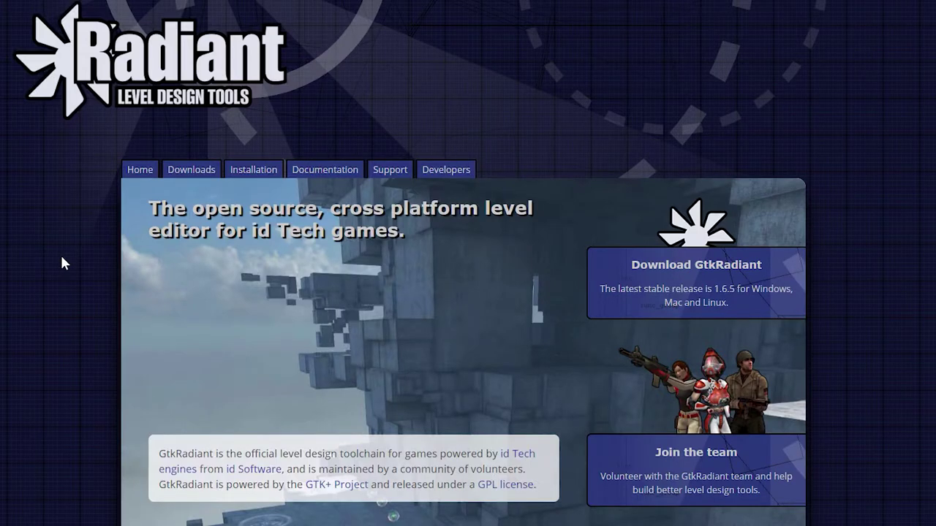
click(187, 170)
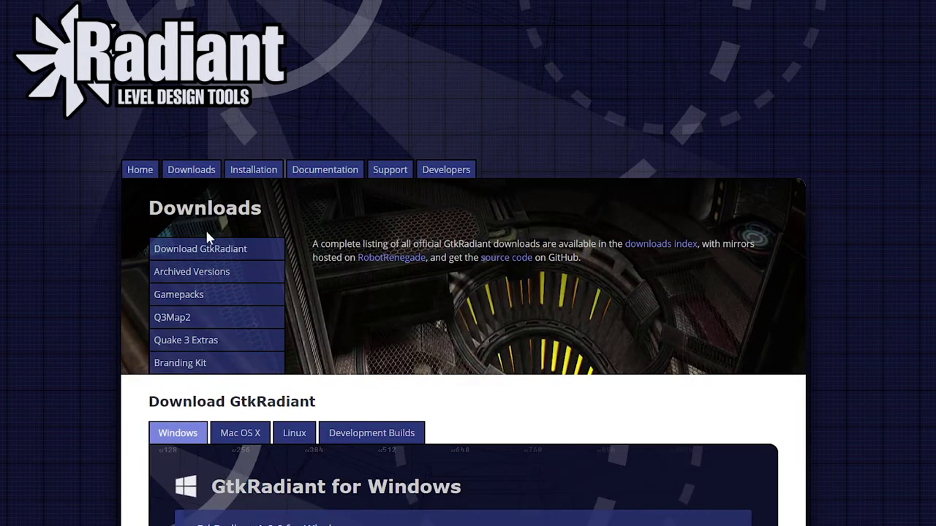
click(209, 248)
click(250, 98)
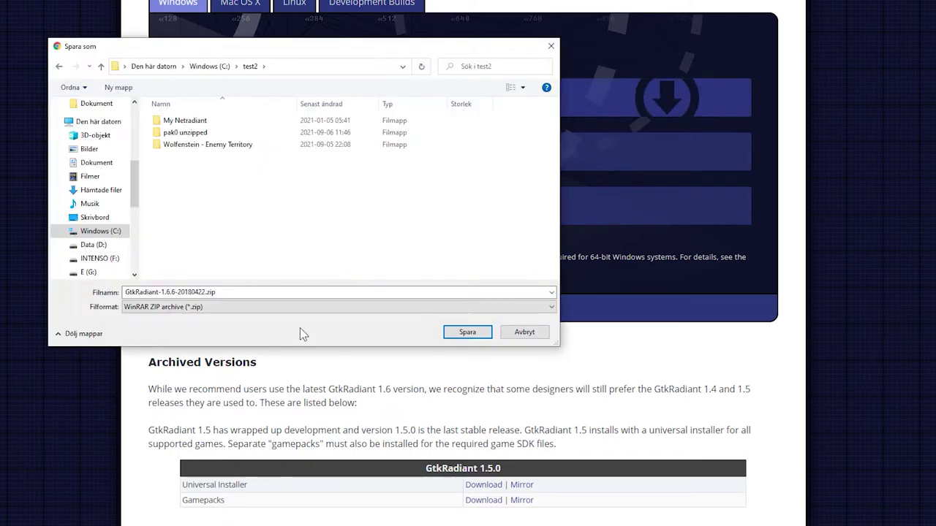
click(465, 332)
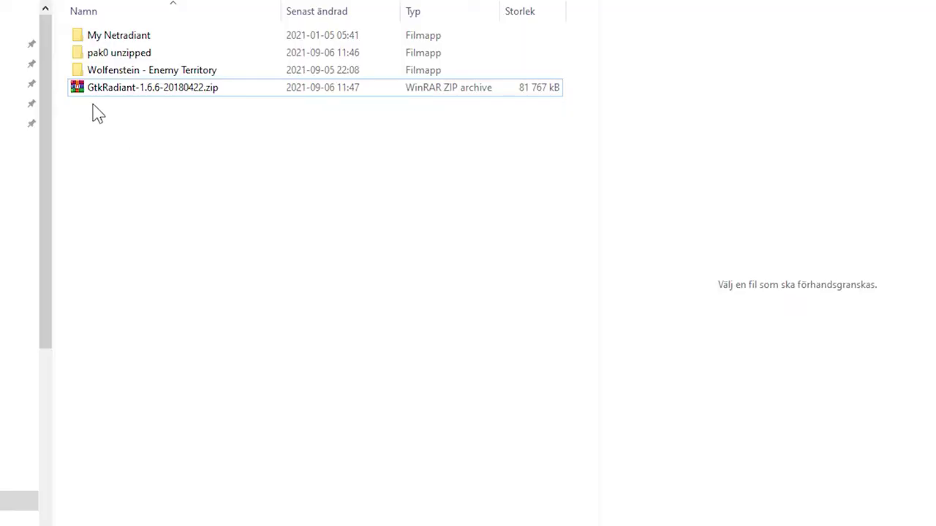
right_click(83, 92)
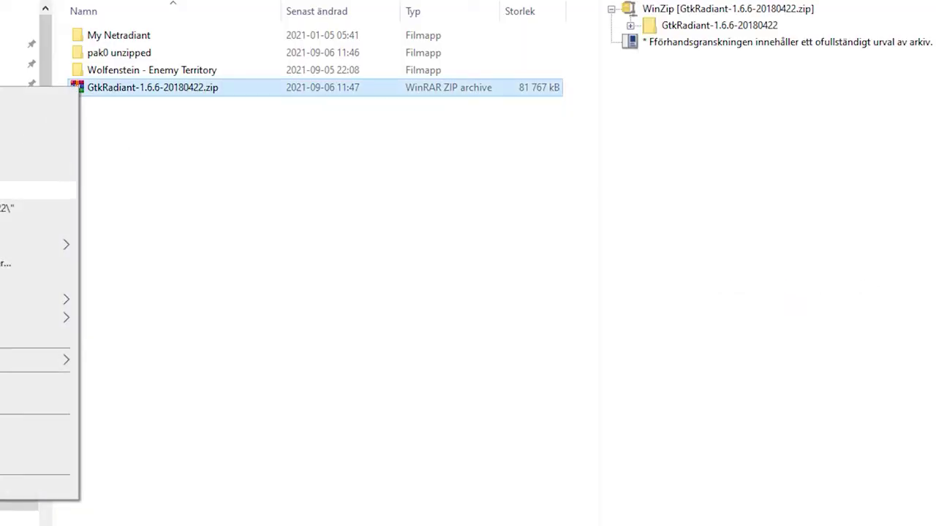
click(44, 190)
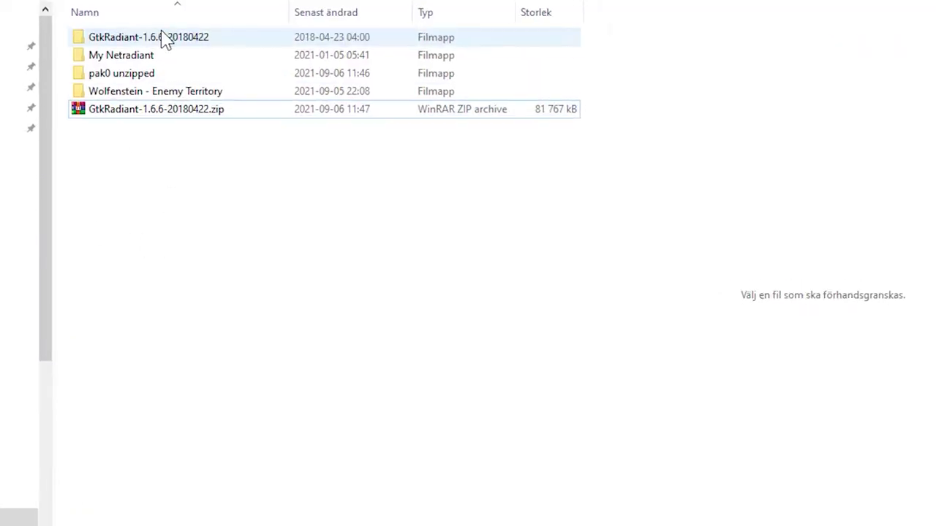
- Rename the extracted GtkRadiant folder to "My Gtkradiant" and delete the downloaded zip archive
click(157, 38)
key(F2)
text(My Gtkradiant)
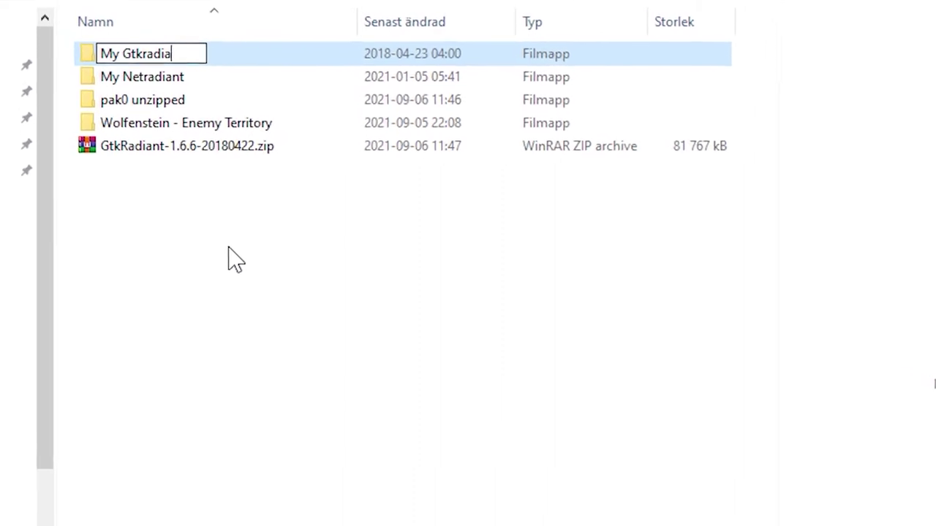
key(Return)
click(231, 262)
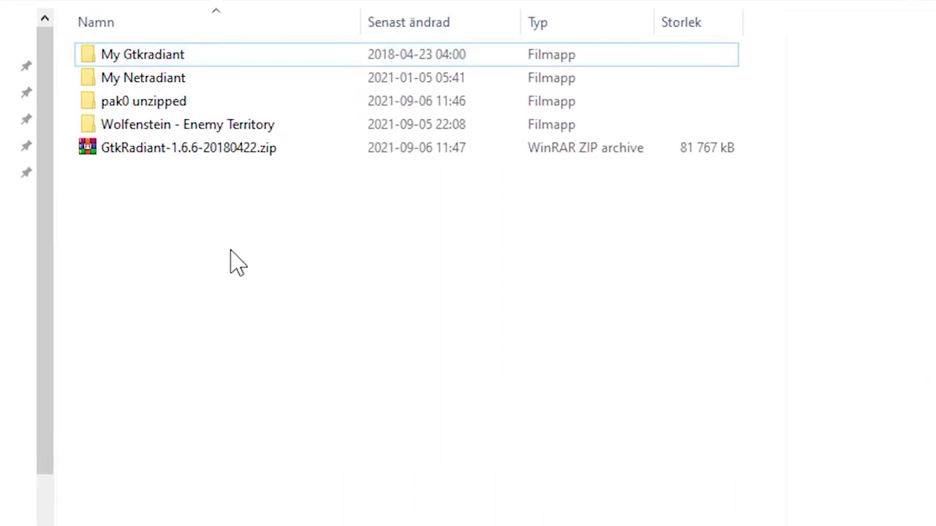
click(88, 152)
key(Delete)
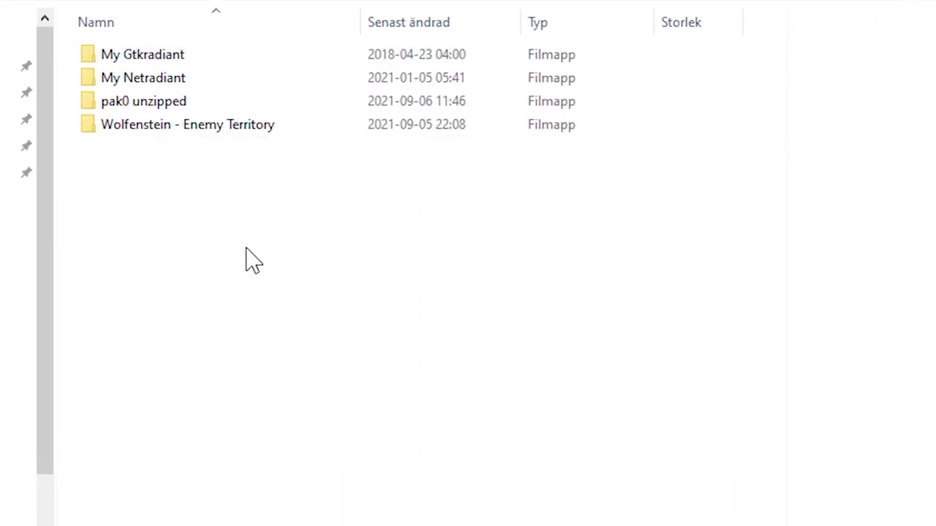
- Launch radiant.exe from the My Gtkradiant folder
double_click(218, 55)
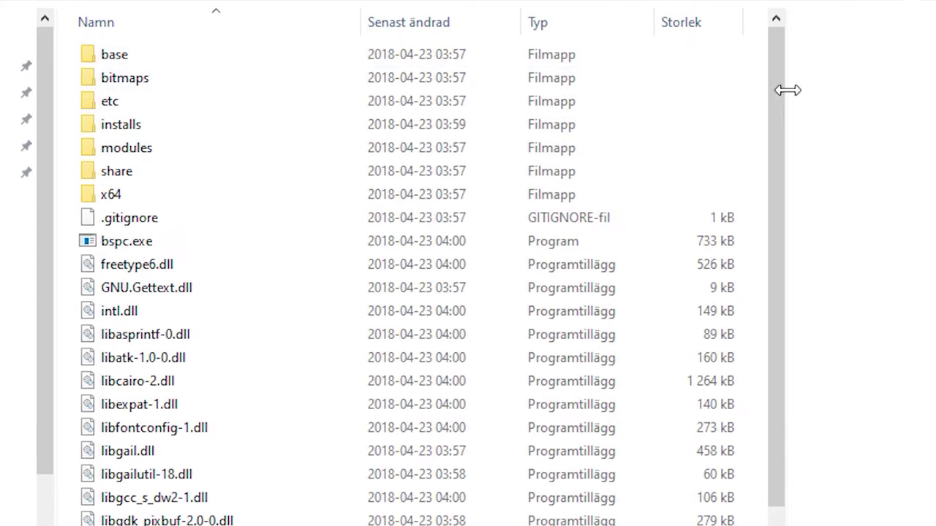
drag(772, 80, 768, 203)
click(212, 491)
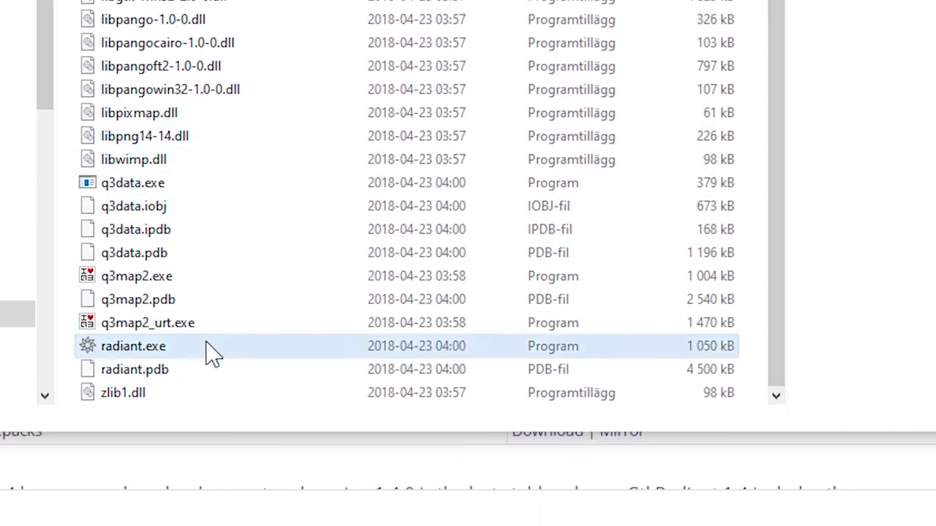
click(171, 344)
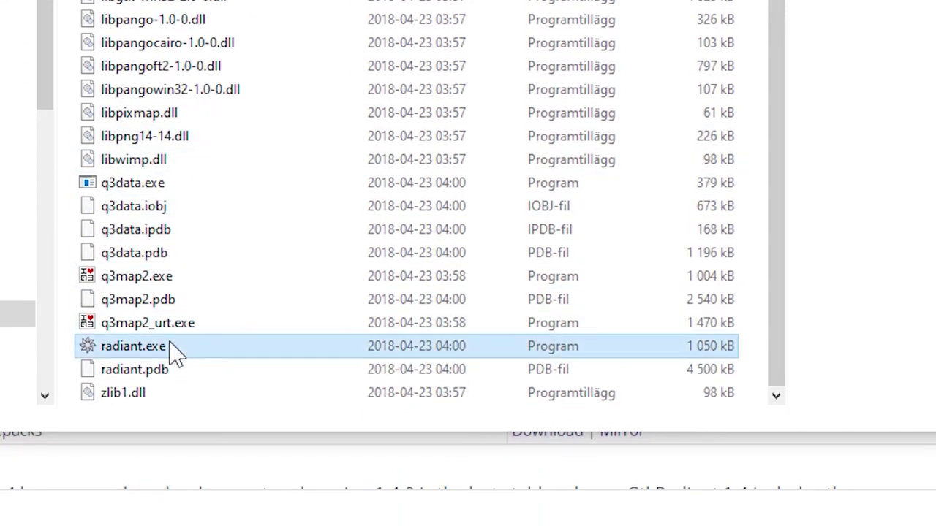
double_click(170, 345)
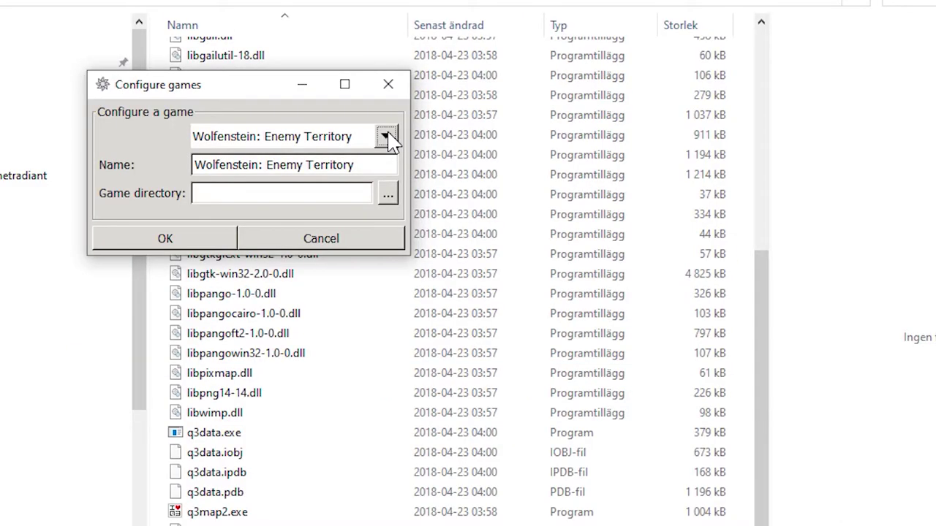
- Configure GtkRadiant for Wolfenstein: Enemy Territory with the "Wolfenstein - Enemy Territory" folder in C:\test2 as game directory
click(385, 137)
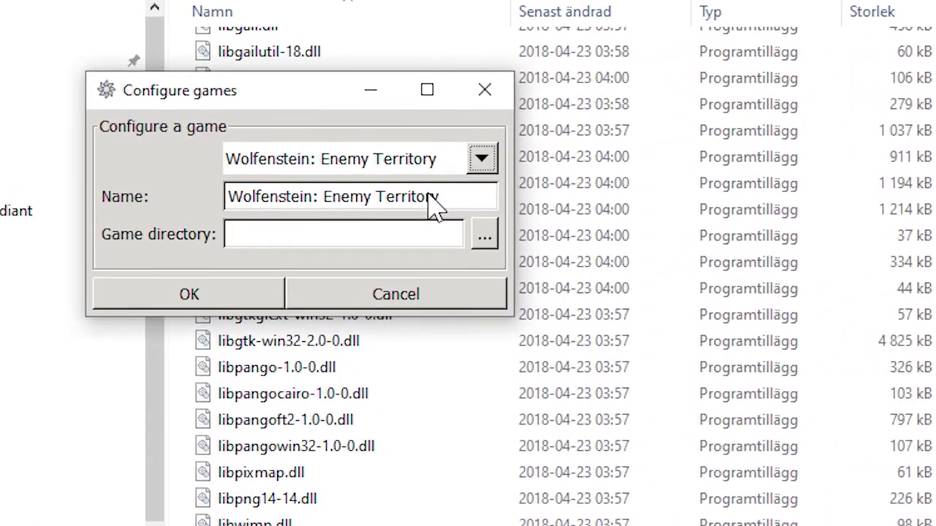
click(485, 235)
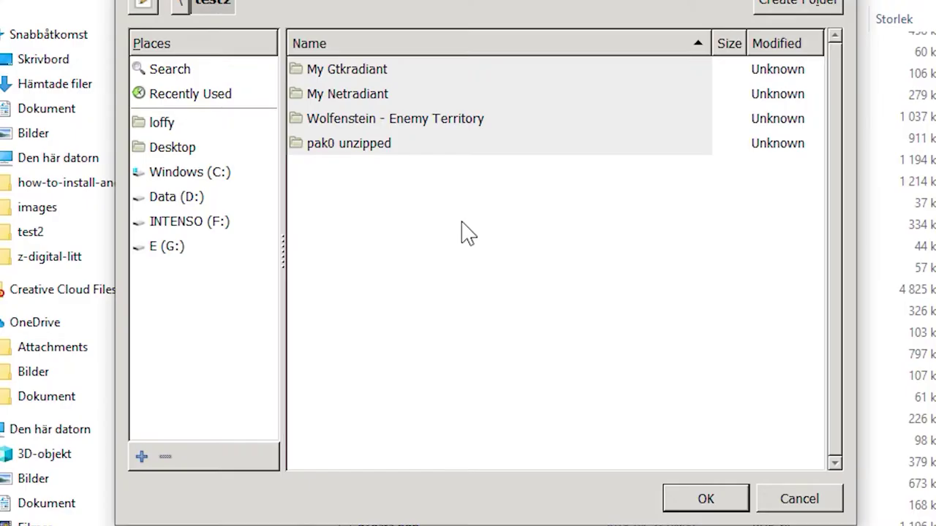
double_click(477, 123)
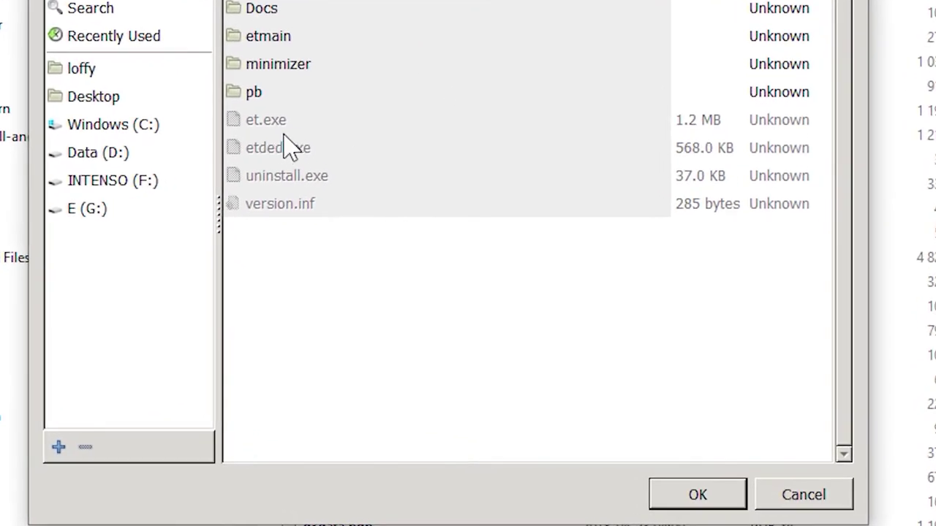
click(699, 506)
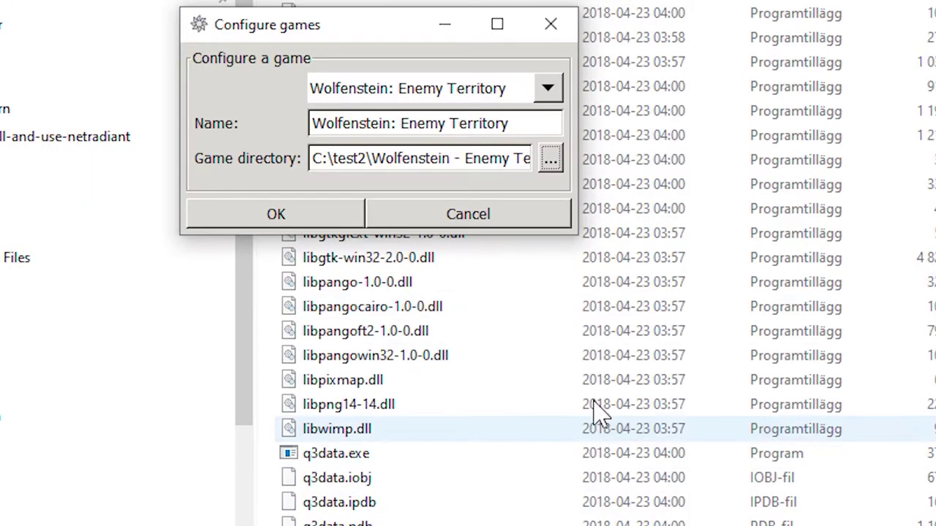
click(329, 215)
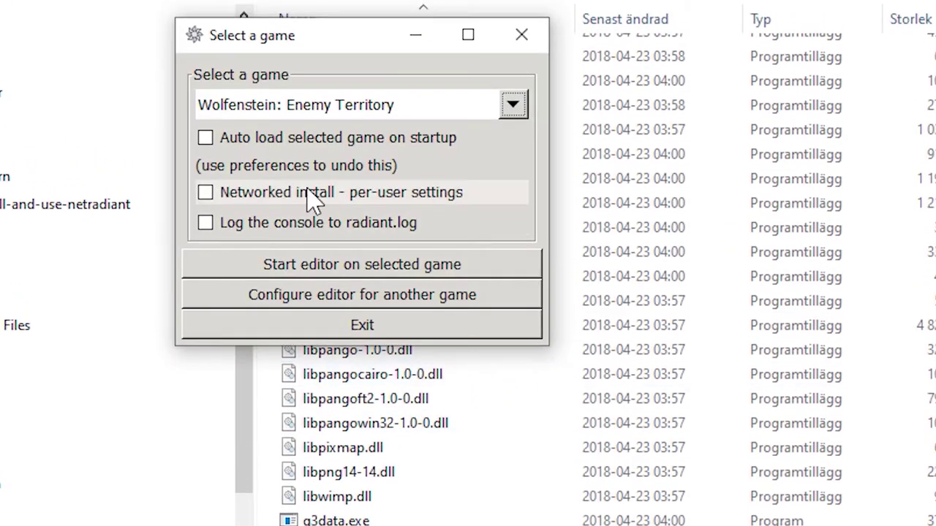
- Start the editor with auto-loading of the selected game on startup enabled, and exit it once it has loaded
click(207, 139)
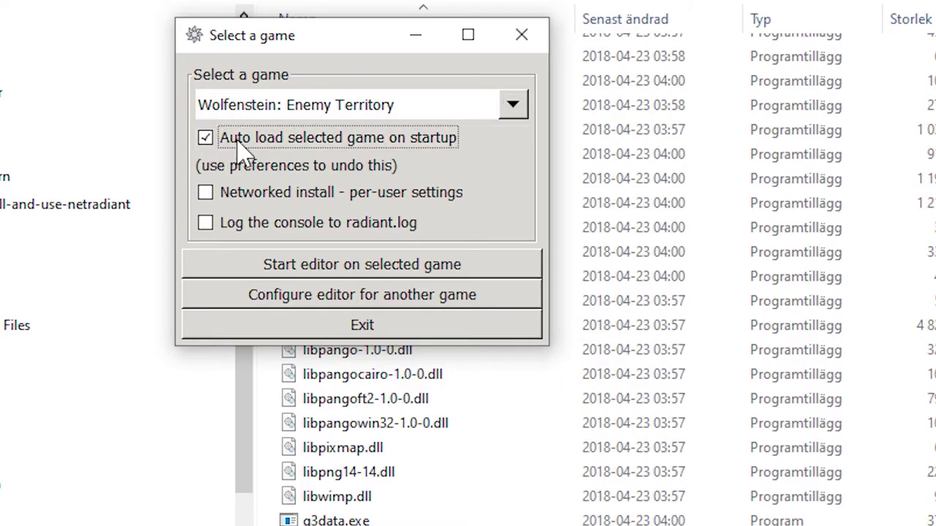
click(263, 266)
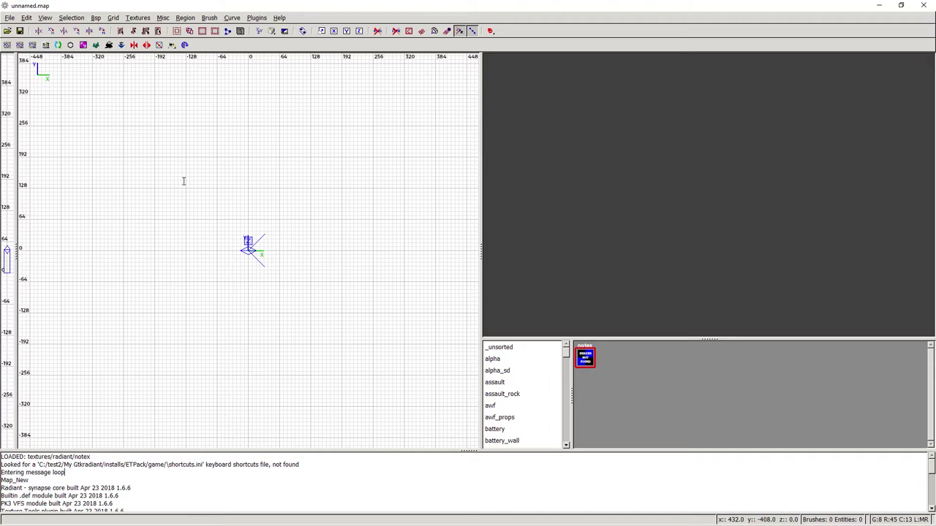
click(11, 17)
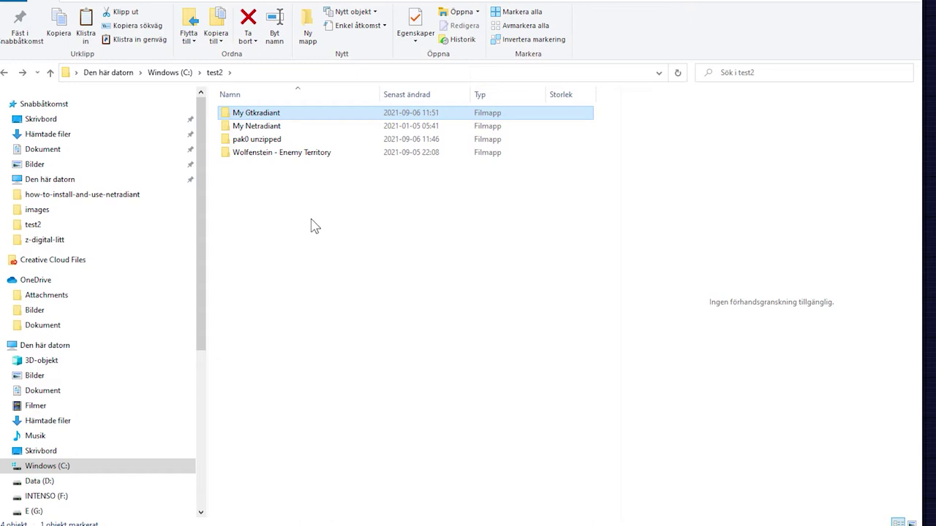
- Inspect the etmain folder inside "Wolfenstein - Enemy Territory" in test2 for the files added by GtkRadiant
click(331, 152)
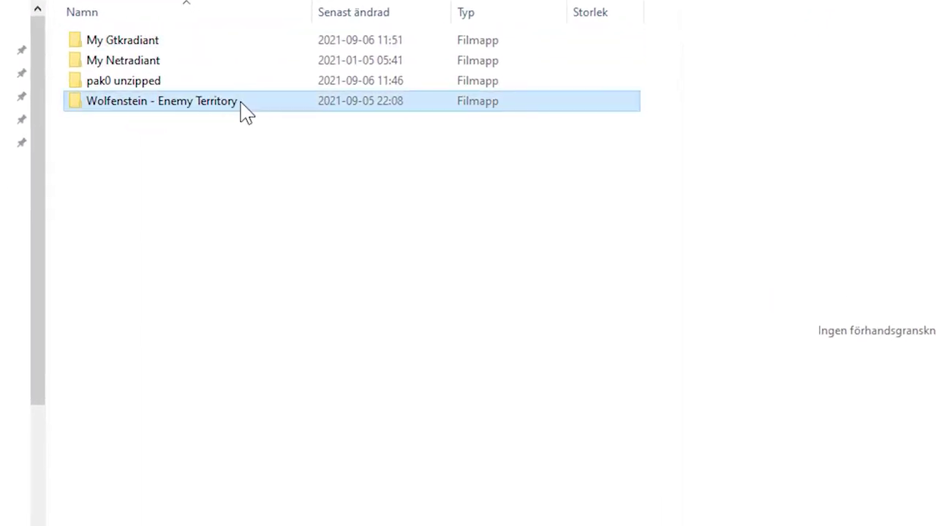
double_click(247, 111)
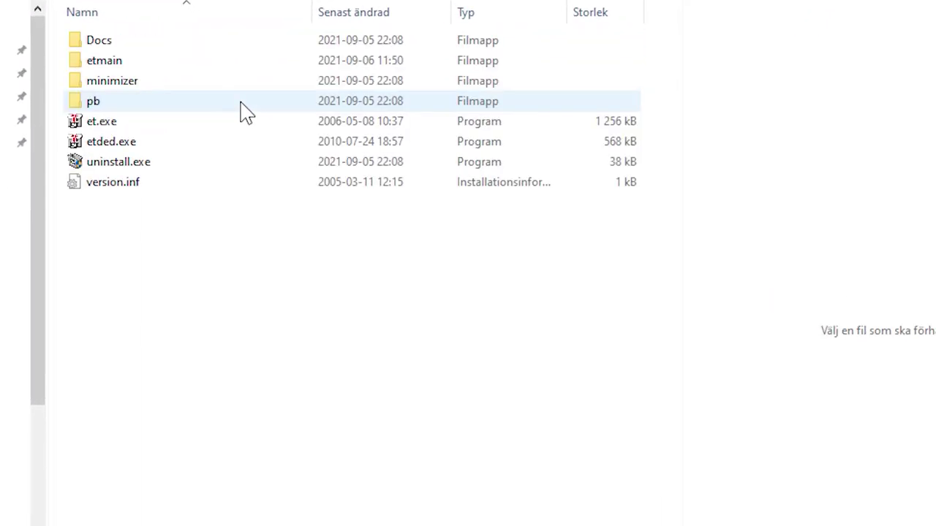
double_click(198, 71)
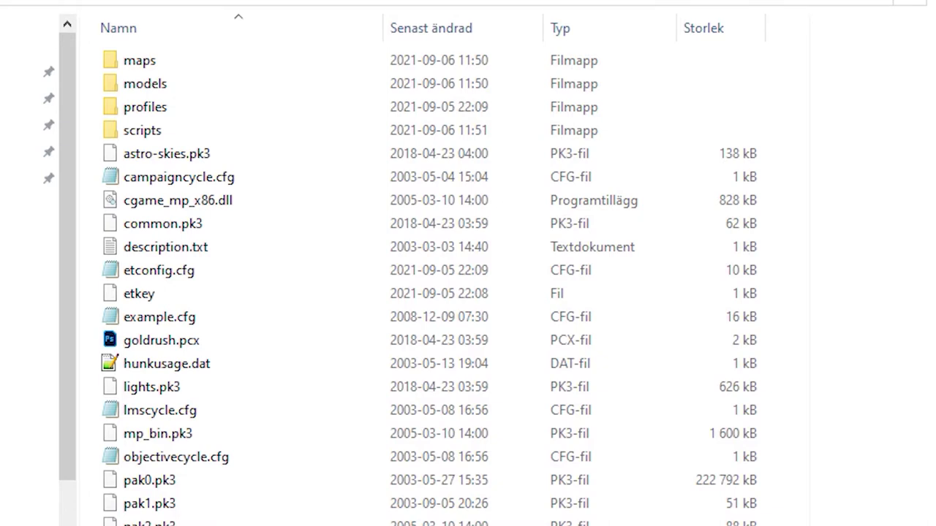
click(251, 233)
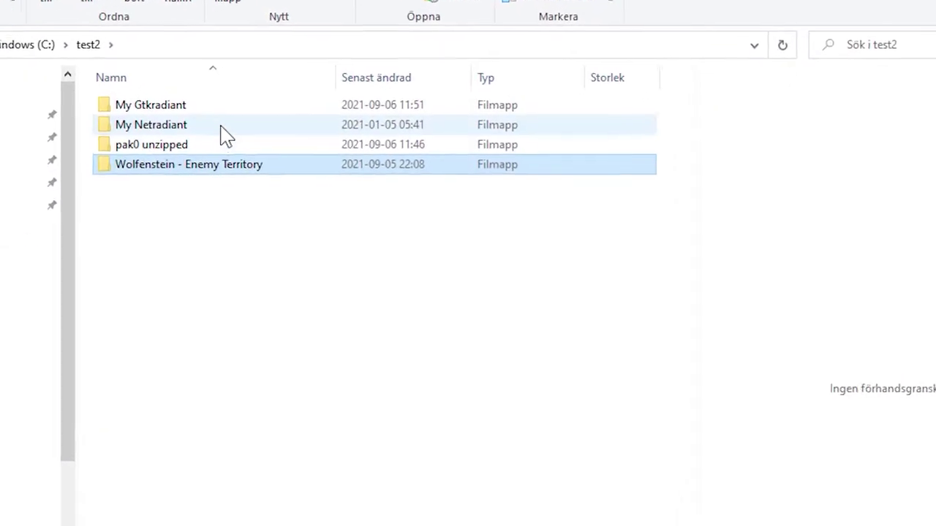
- Launch radiant.exe from the netradiant-custom-20210105 folder inside My Netradiant
double_click(220, 126)
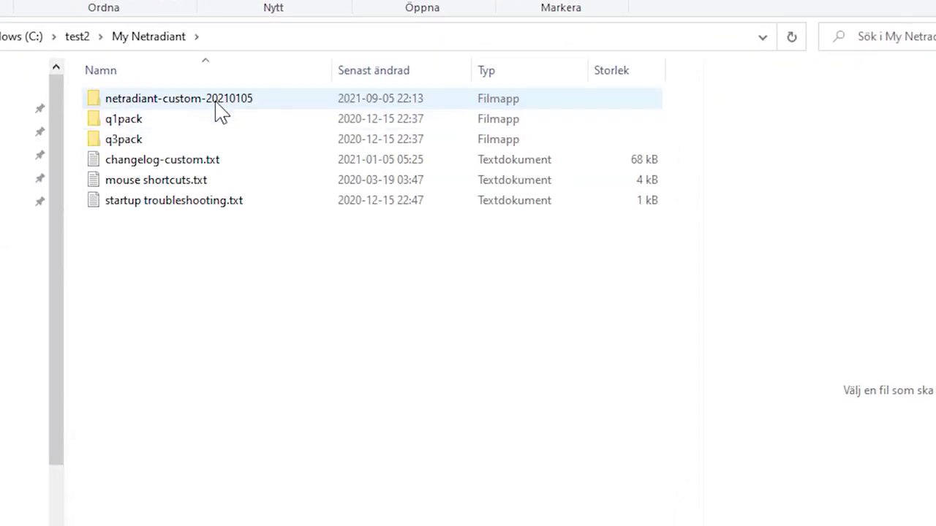
double_click(211, 106)
scroll(698, 137, down, 1)
drag(705, 134, 293, 329)
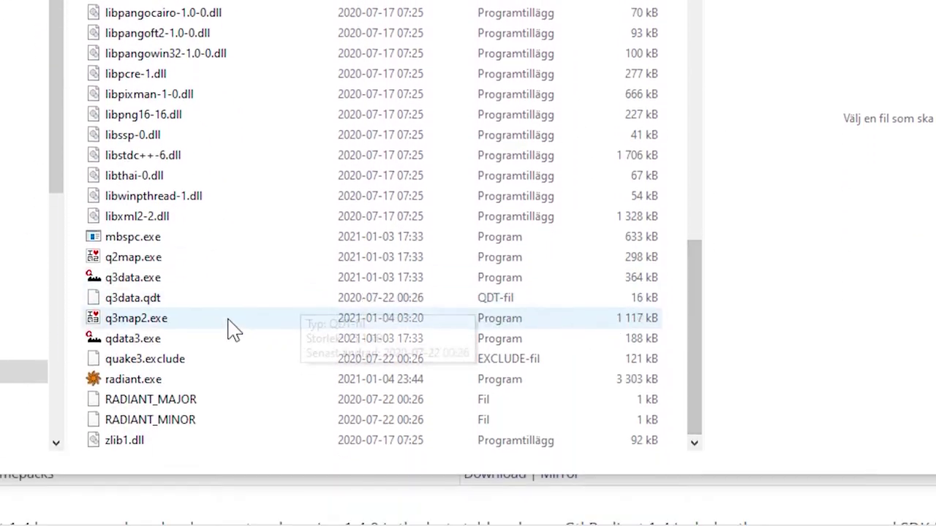
click(198, 380)
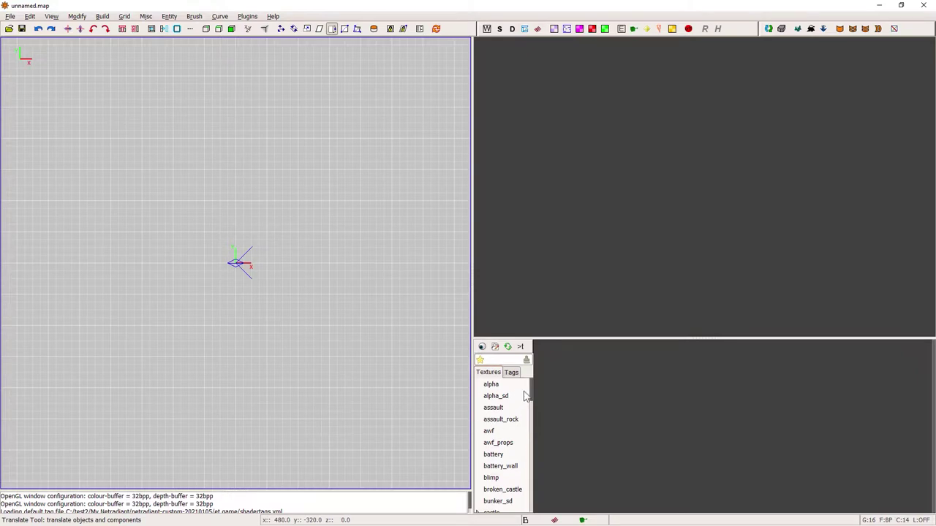
- Load the common texture set in NetRadiant and check the caulk and clip textures for proper shader images
drag(531, 388, 531, 419)
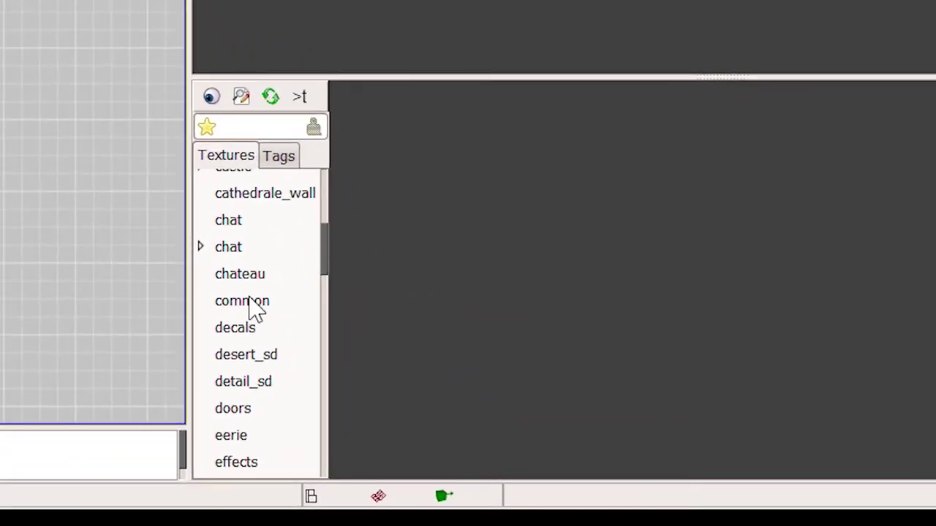
click(249, 303)
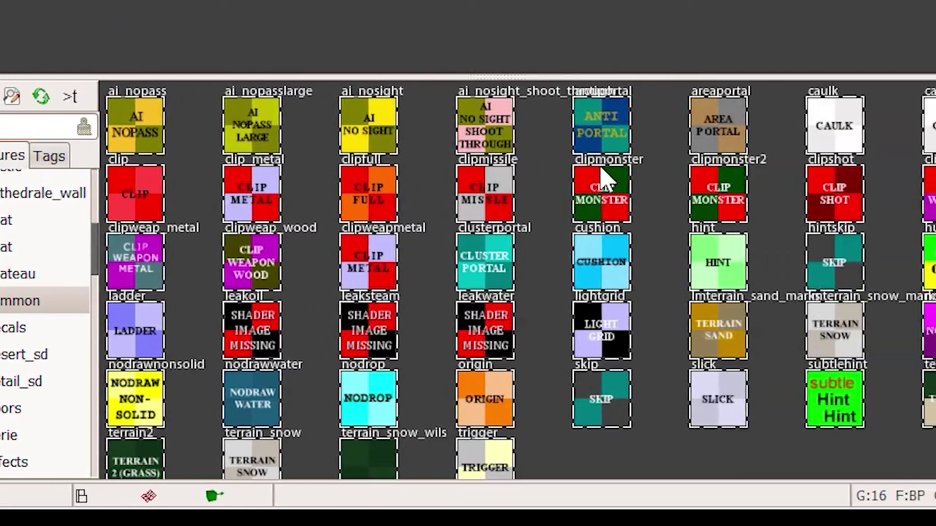
click(834, 124)
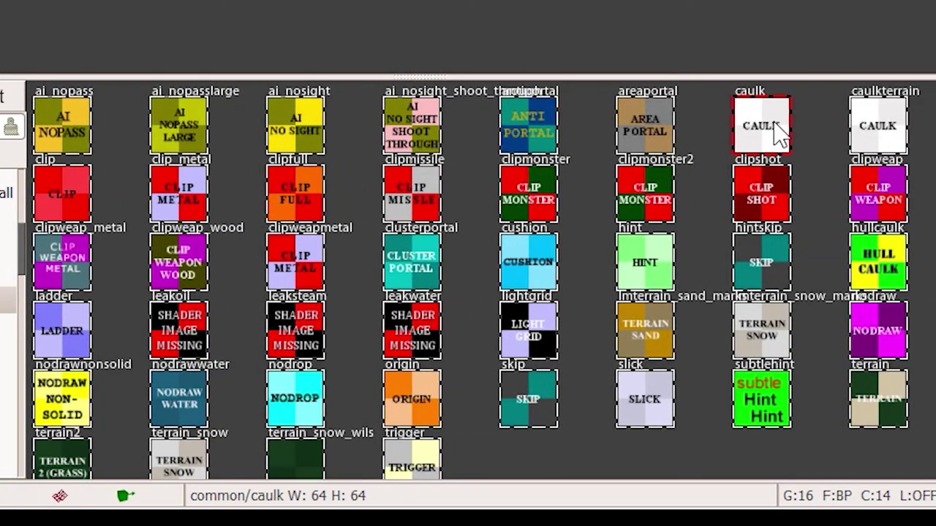
click(71, 204)
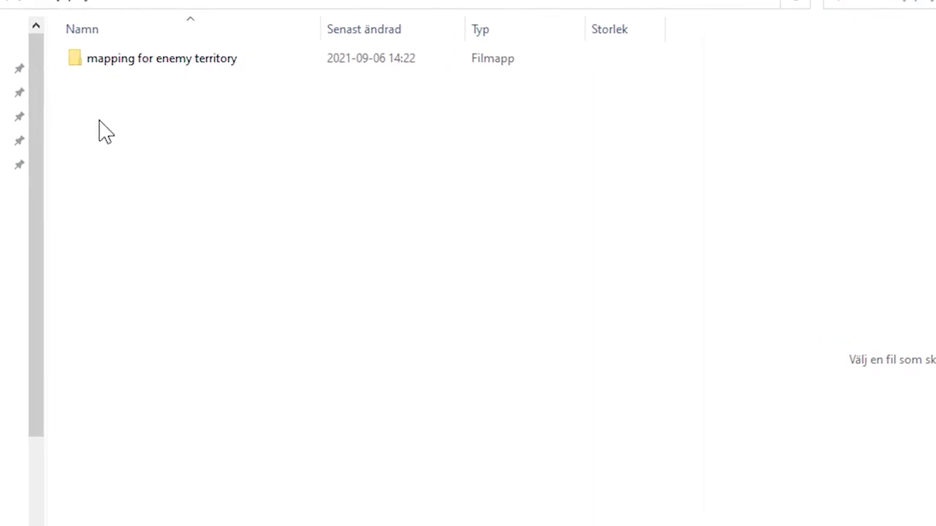
- Create a folder named "My custom maps" inside "mapping for enemy territory" and open it
double_click(101, 68)
key(ctrl+shift+n)
text(My custom maps)
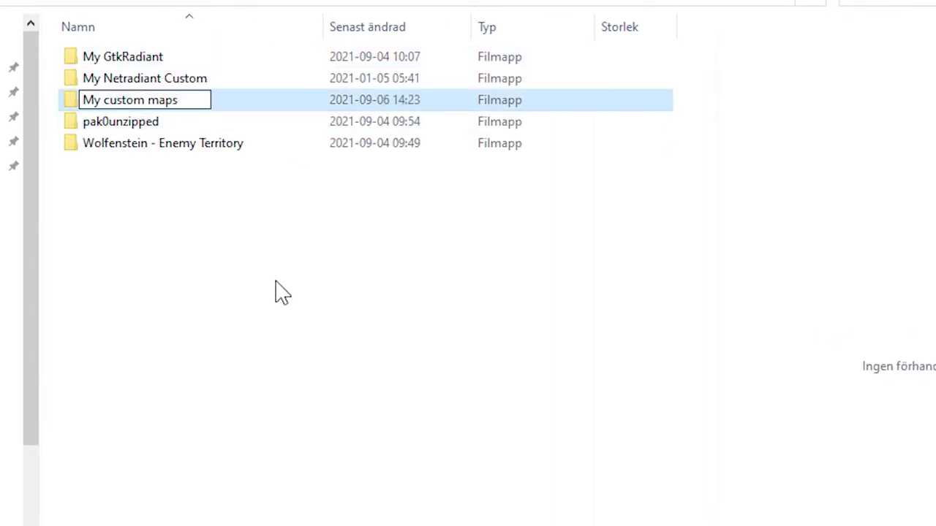
key(Return)
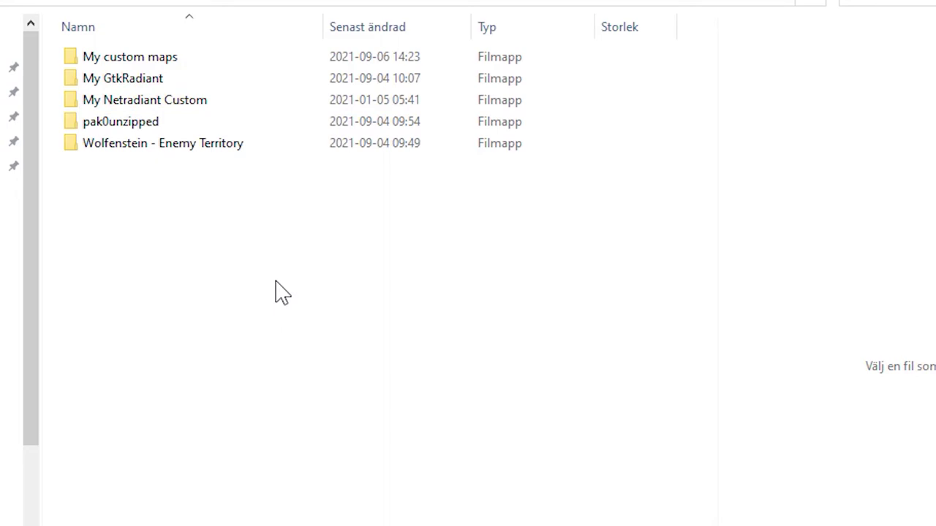
double_click(198, 58)
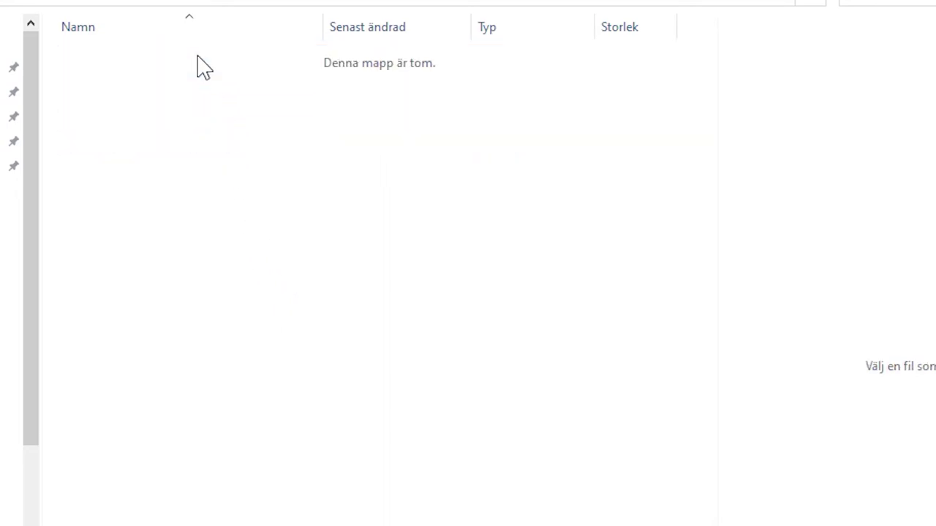
- Create a folder named "dynamitealliedtower_version1" inside "My custom maps" and open it
key(ctrl+shift+n)
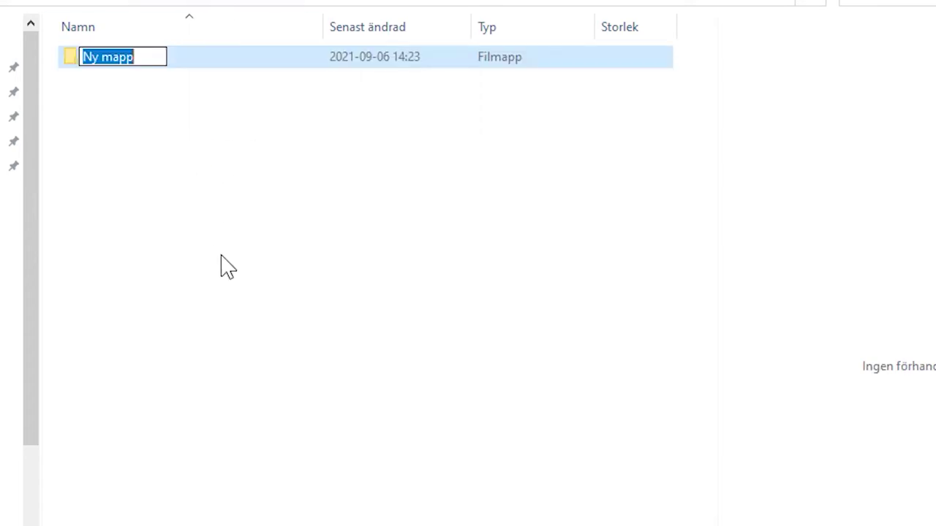
text(dynamiteal)
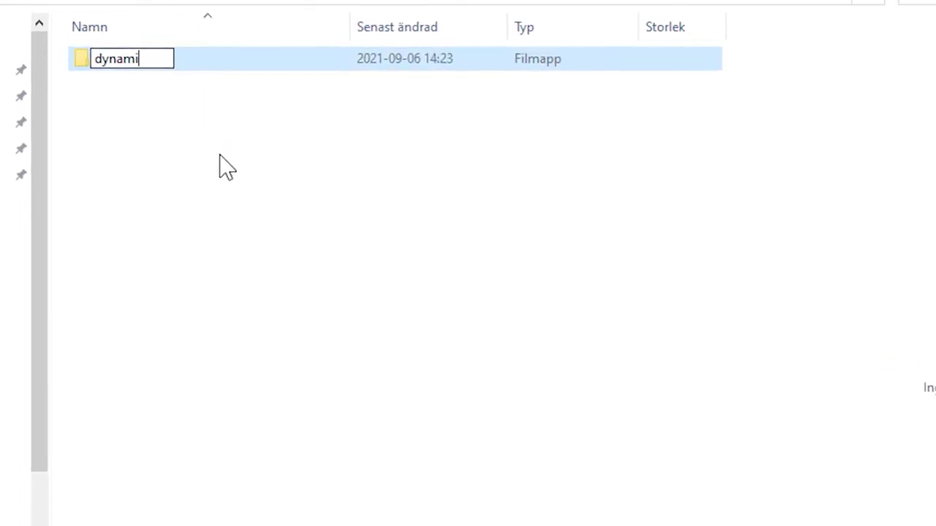
text(liedto)
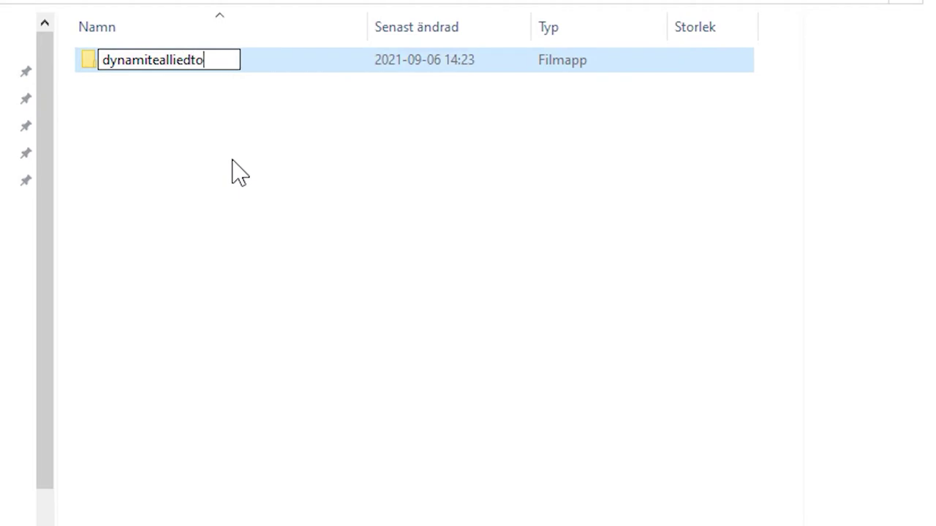
text(wer_version1)
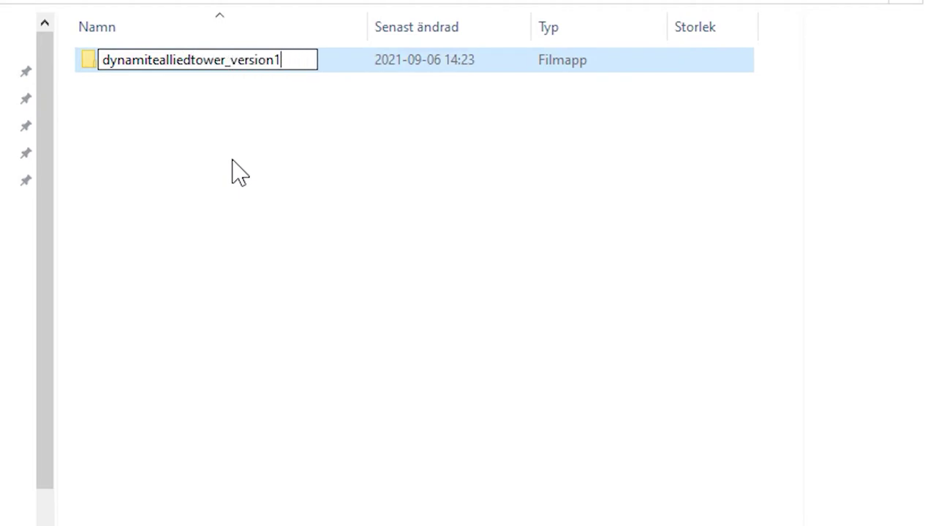
click(157, 160)
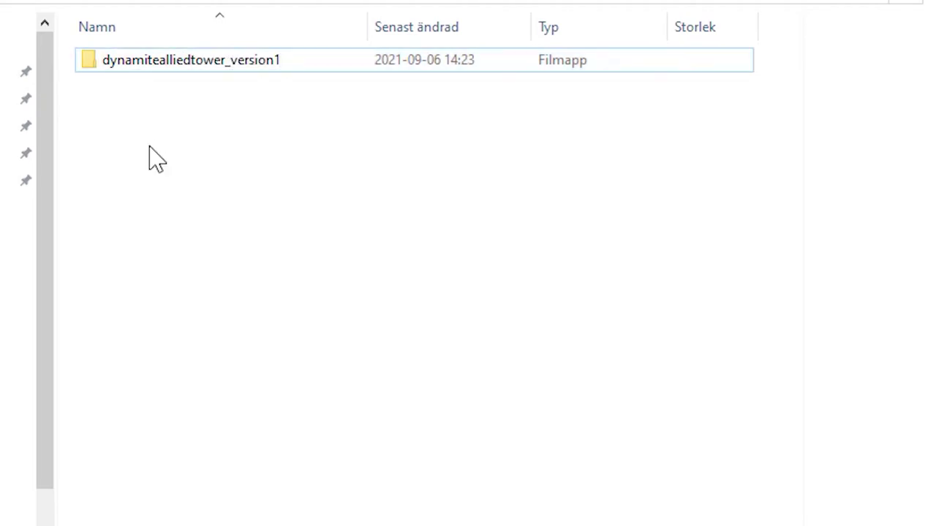
double_click(88, 63)
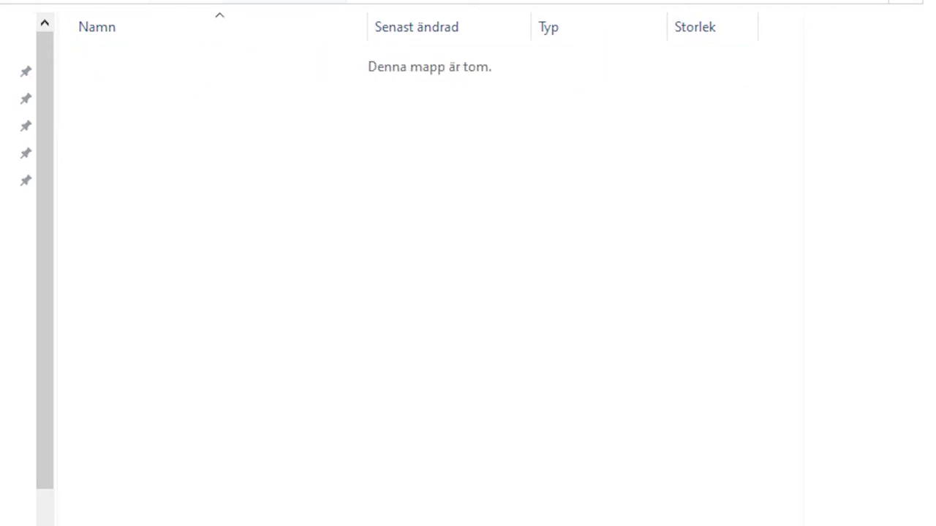
- Create the subfolders "levelshots", "maps" and "models" in the dynamitealliedtower_version1 folder
key(ctrl+shift+n)
text(lev)
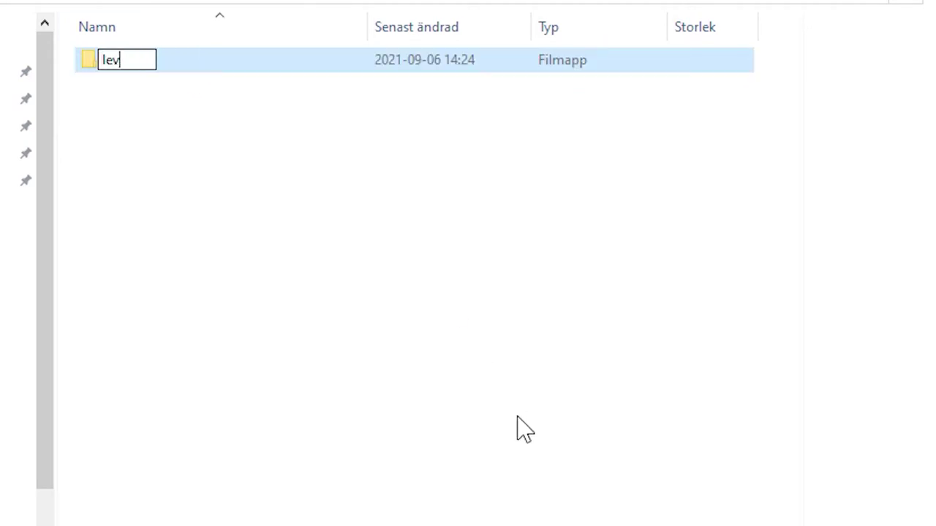
text(elshots)
key(Return)
key(ctrl+shift+n)
text(maps)
key(Return)
key(ctrl+shift+n)
text(models)
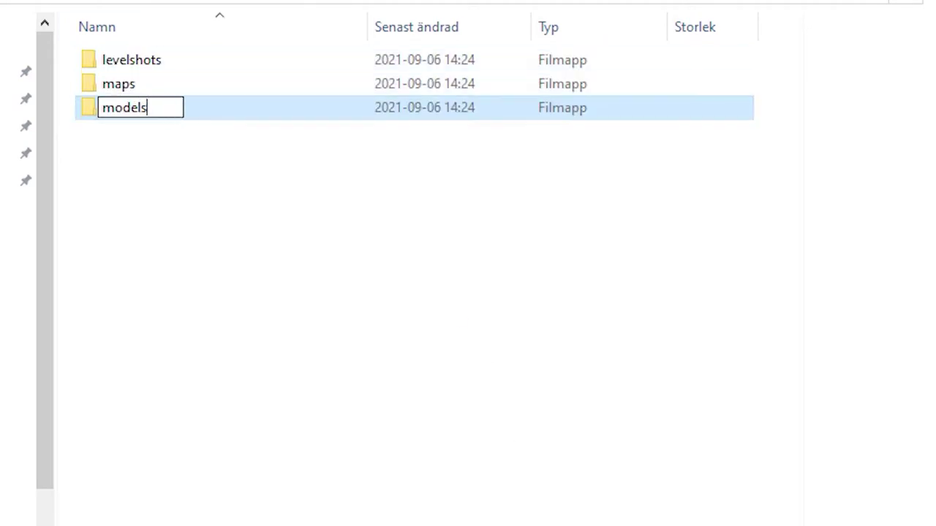
key(Return)
- Add the subfolders "scripts", "sound" and "textures" to the dynamitealliedtower_version1 folder
key(ctrl+shift+n)
text(scripts)
key(Return)
key(ctrl+shift+n)
text(sound)
key(Return)
key(ctrl+shift+n)
text(tex)
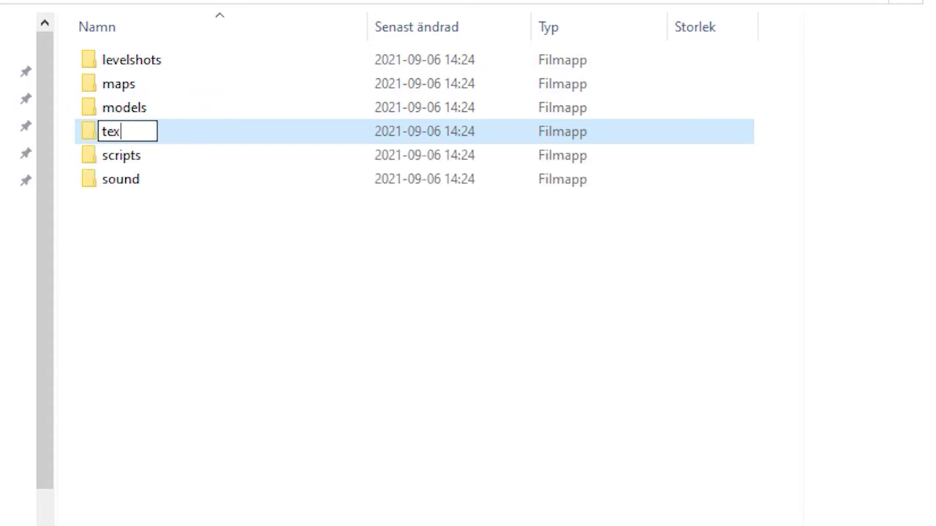
text(tures)
key(Return)
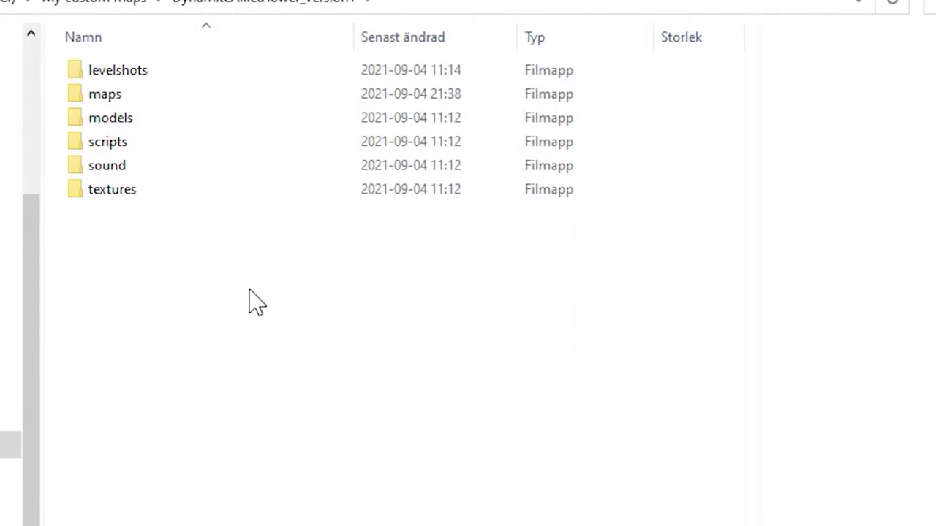
- Inspect dynamitealliedtower_version1.jpg and dynamitealliedtower_version1_cc.jpg in the finished project's levelshots folder
double_click(188, 72)
click(183, 73)
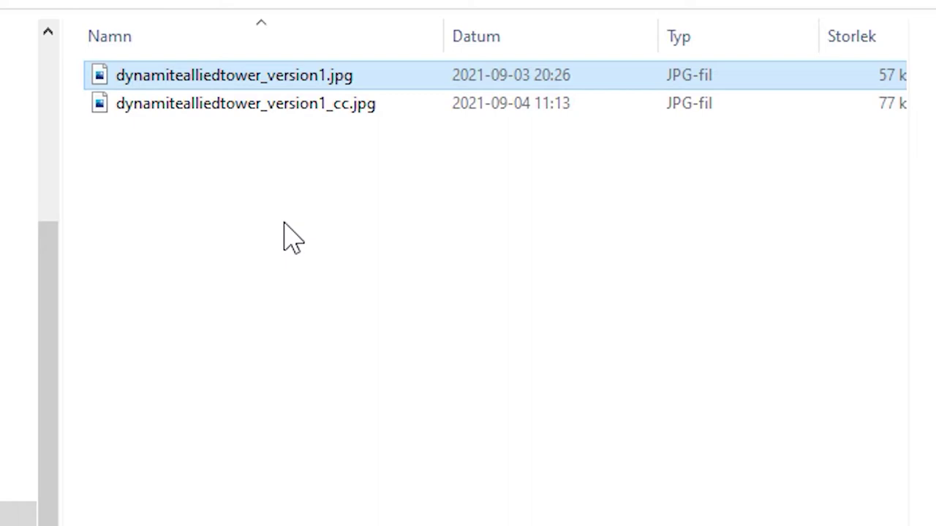
click(253, 112)
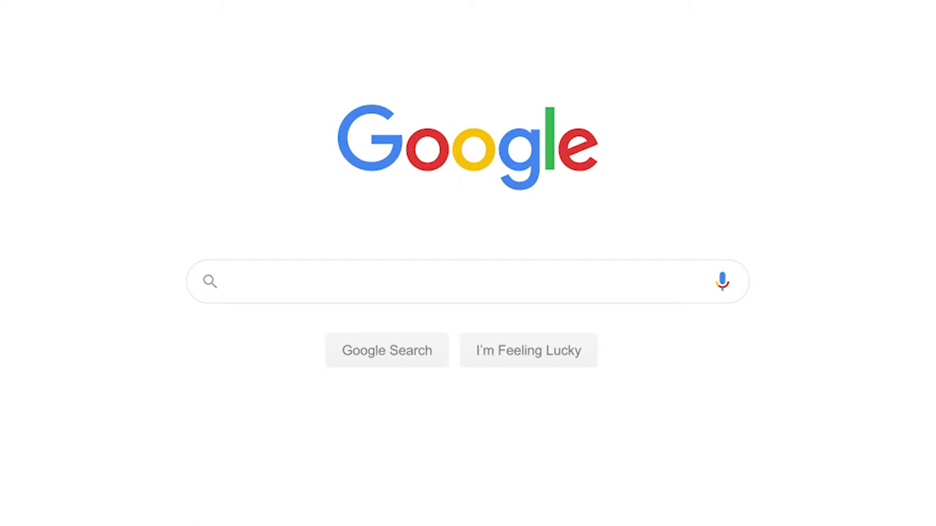
- Search Google for "notepad plus download" and open the download page on the Notepad++ website
text(notepad plus download)
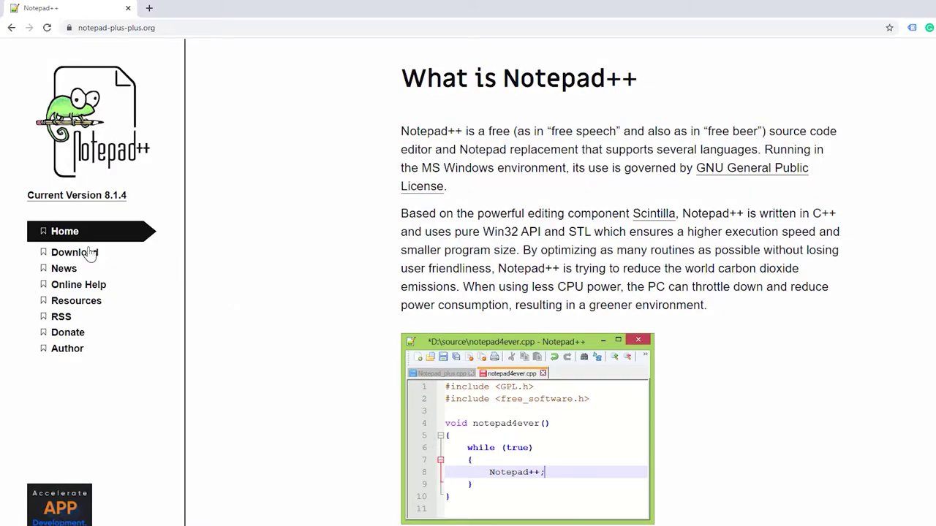
click(86, 253)
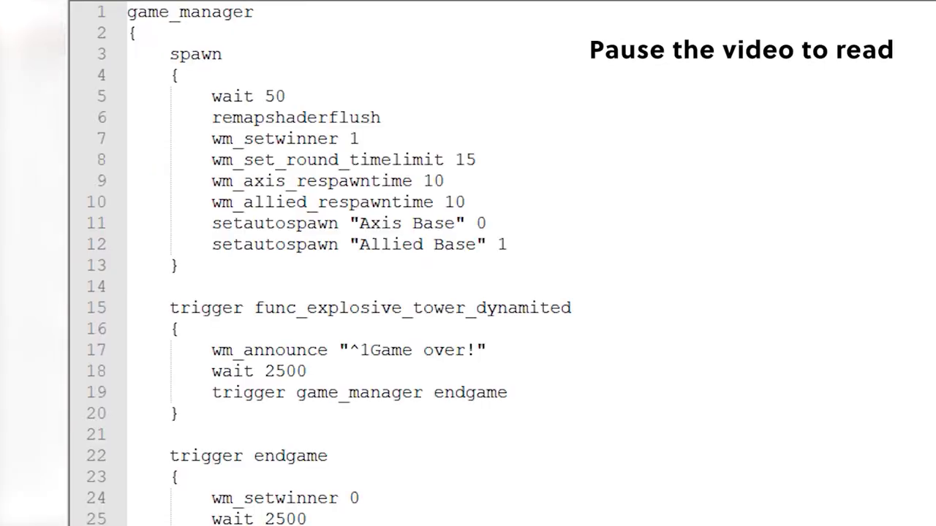
- Review the game_manager map script and paste dynamitealliedtower_version1.script into the project's maps folder
scroll(502, 264, down, 4)
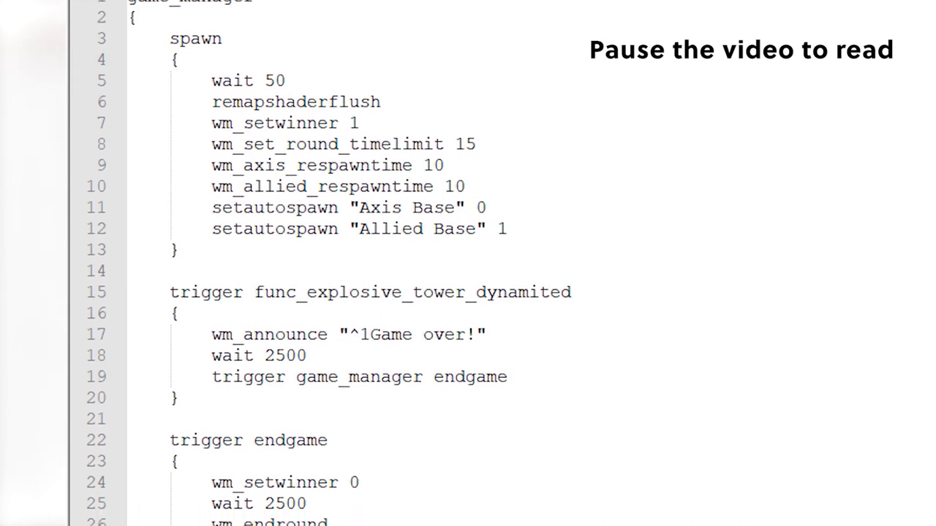
scroll(468, 263, down, 2)
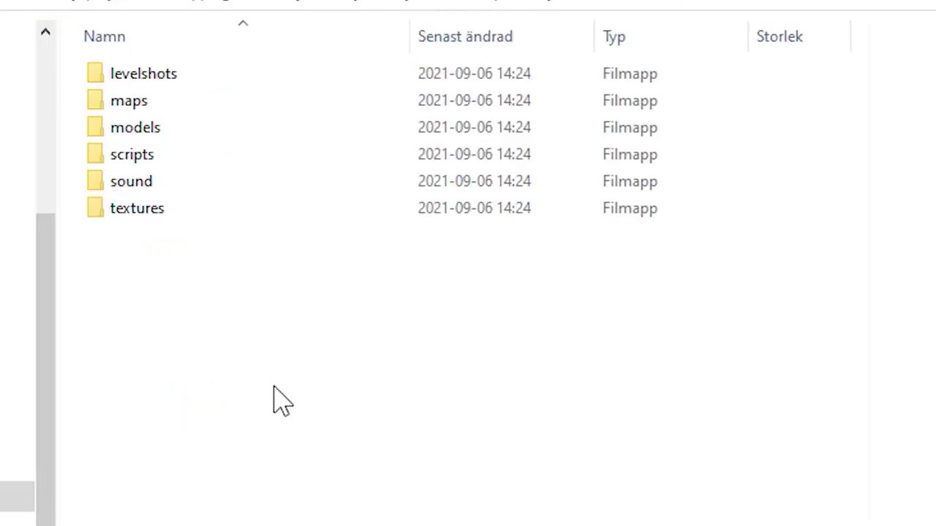
double_click(233, 99)
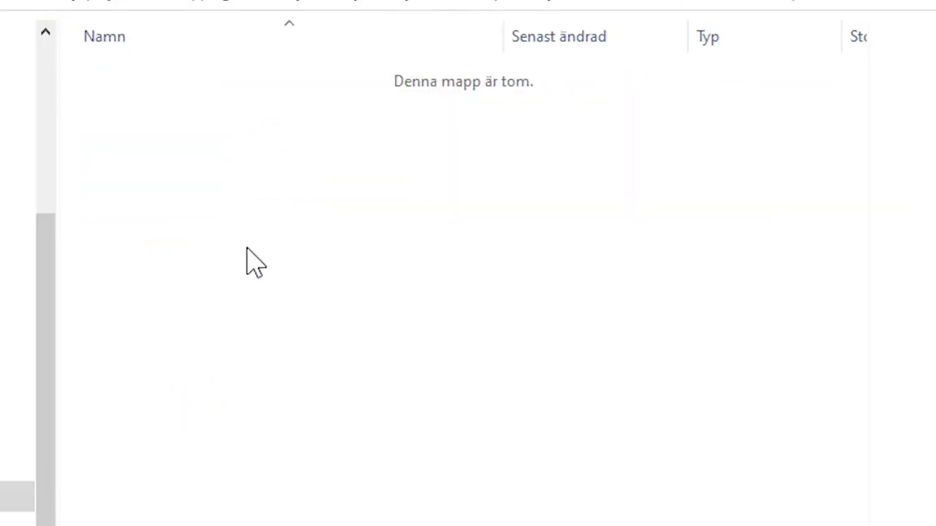
key(ctrl+v)
click(246, 298)
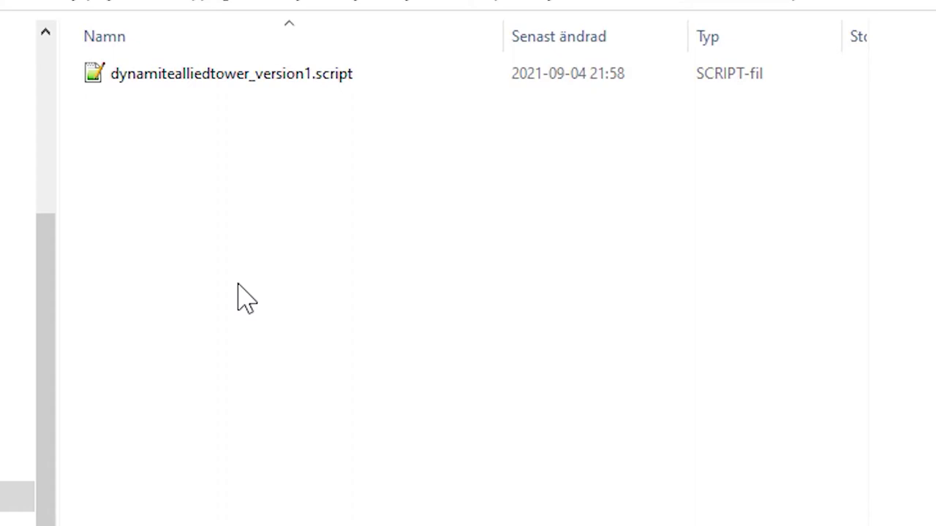
- Create the subfolders "mapobjects" and "multiplayer" inside the project's models folder
key(BackSpace)
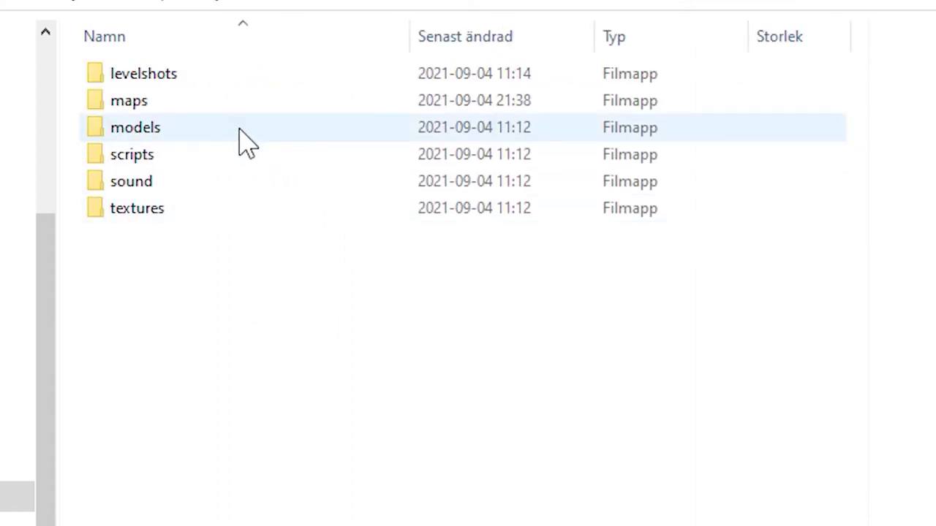
double_click(215, 125)
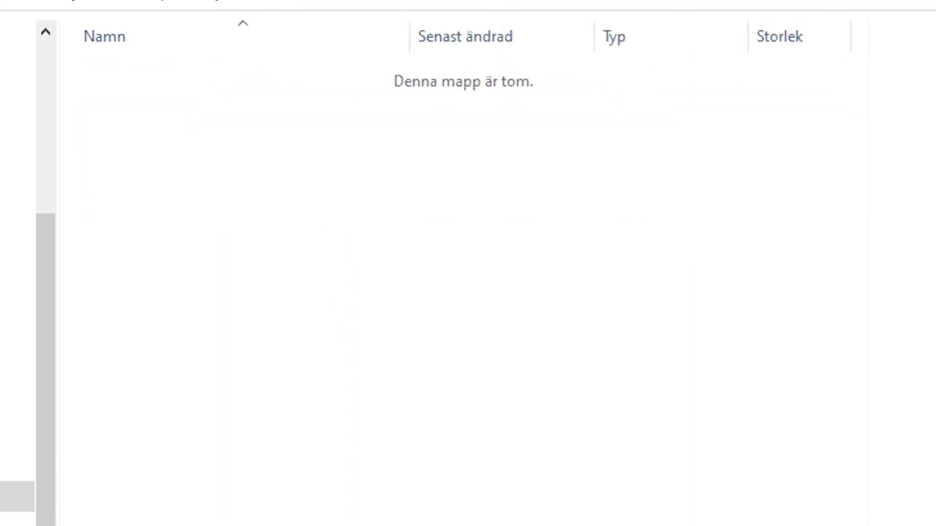
key(ctrl+shift+n)
text(mapobjects)
key(Return)
key(ctrl+shift+n)
text(multipla)
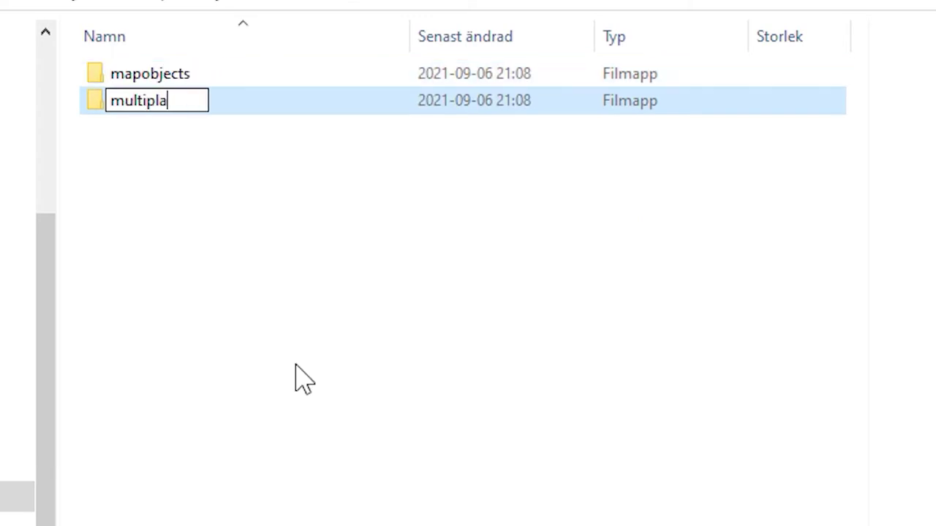
text(yer)
click(296, 365)
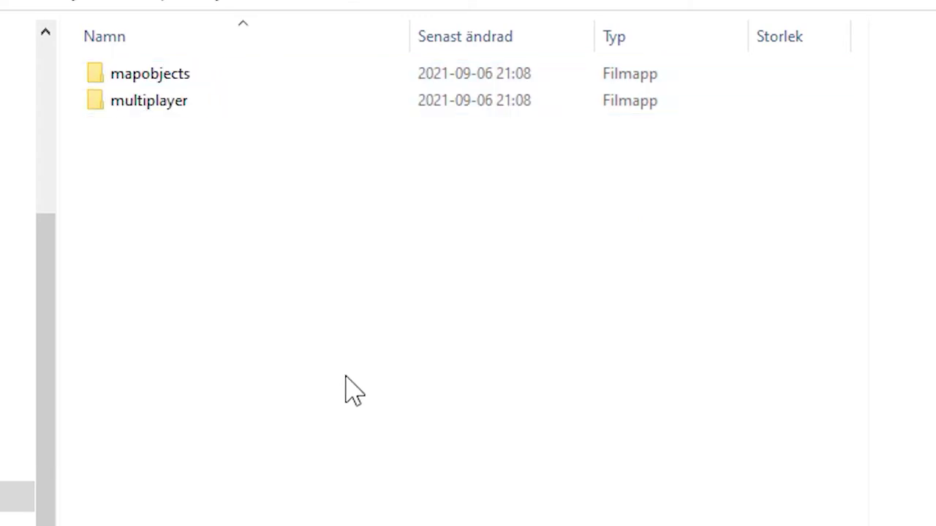
- Open the project's scripts folder and inspect the dynamitealliedtower_version1.arena file
key(alt+Up)
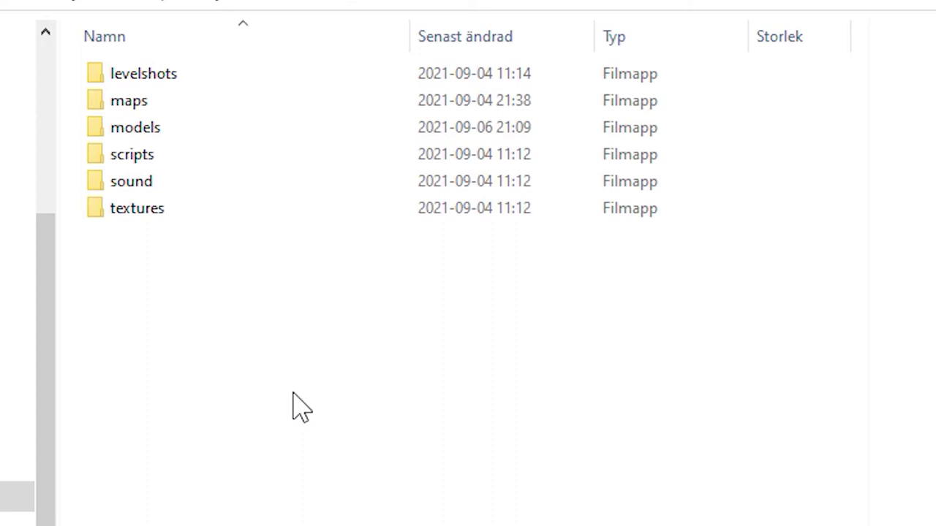
double_click(205, 154)
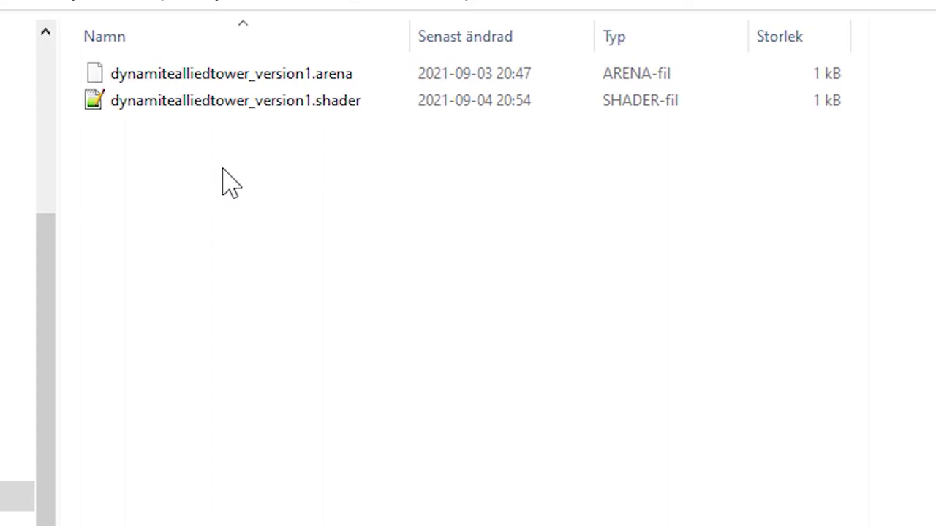
click(92, 76)
right_click(92, 76)
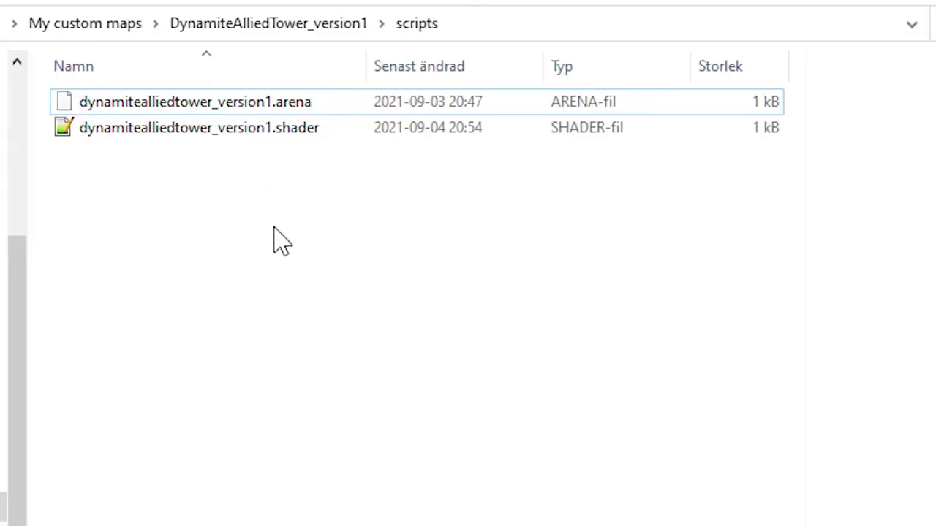
- Open dynamitealliedtower_version1.shader and examine the names and bodies of its automap, trans and towersign shaders
double_click(150, 128)
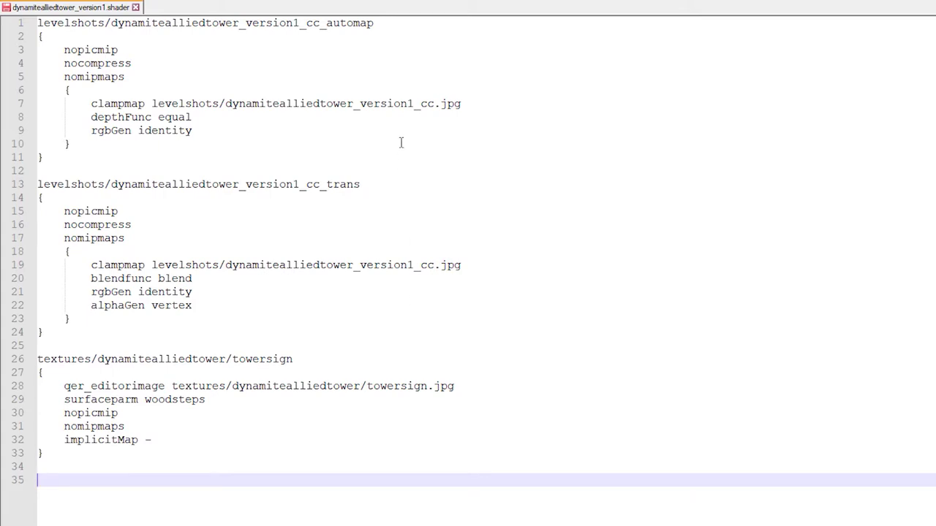
drag(395, 23, 19, 16)
drag(427, 184, 16, 183)
drag(364, 359, 29, 359)
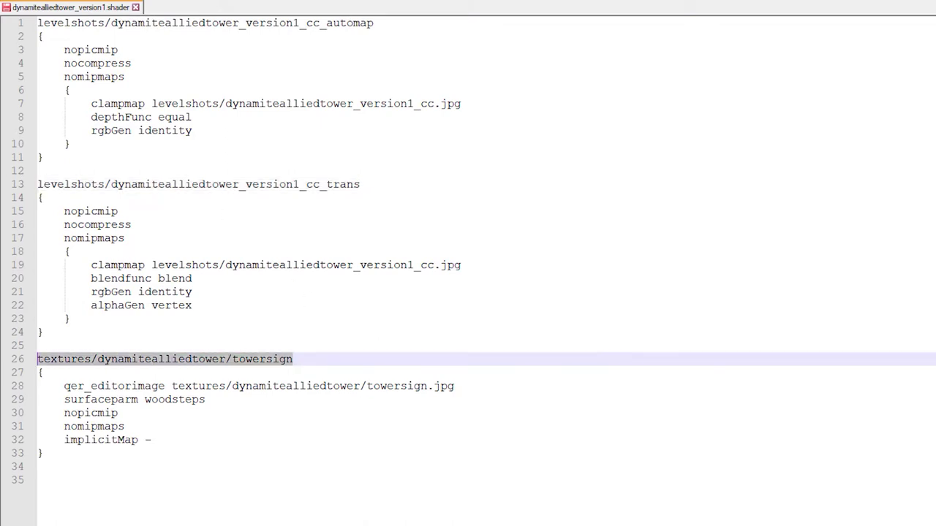
click(146, 481)
drag(74, 144, 11, 50)
drag(86, 319, 4, 214)
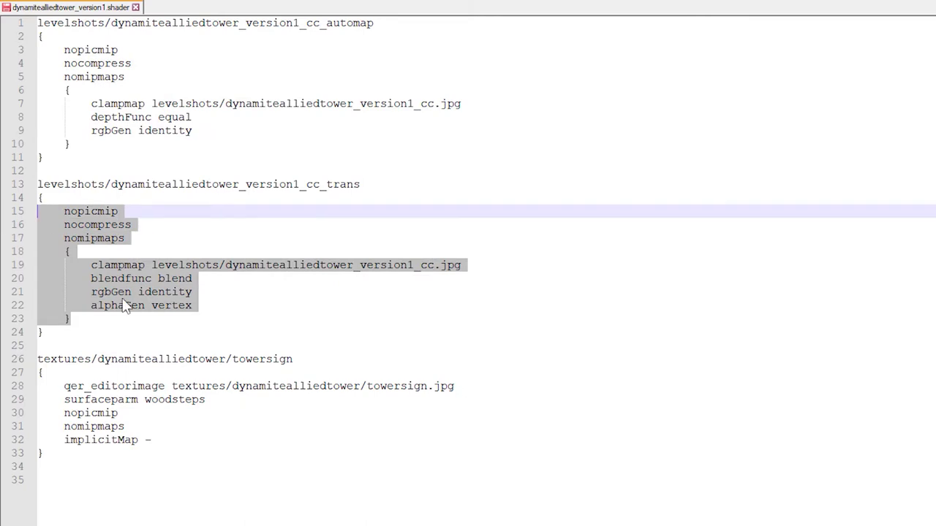
drag(141, 458, 9, 374)
click(143, 519)
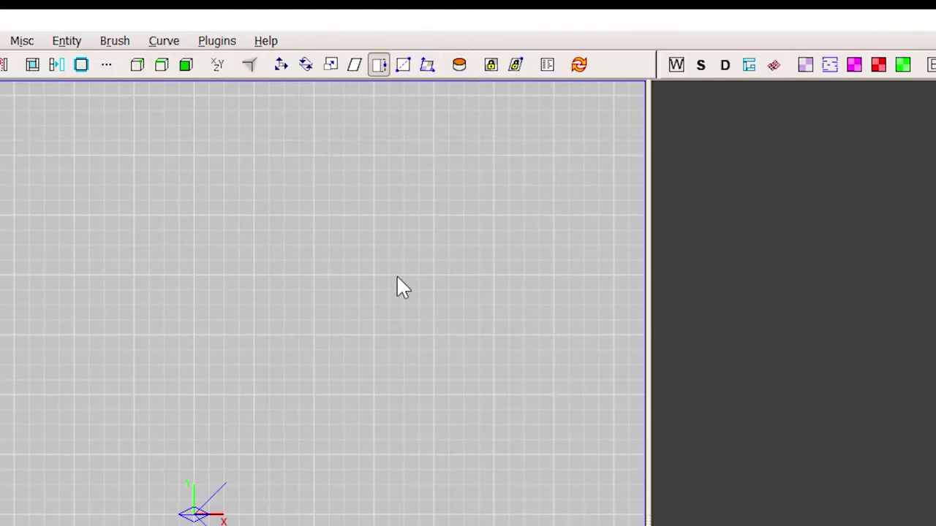
- Open NetRadiant's complete list of shader keywords and read through the keyword descriptions
click(273, 17)
mouse_move(335, 73)
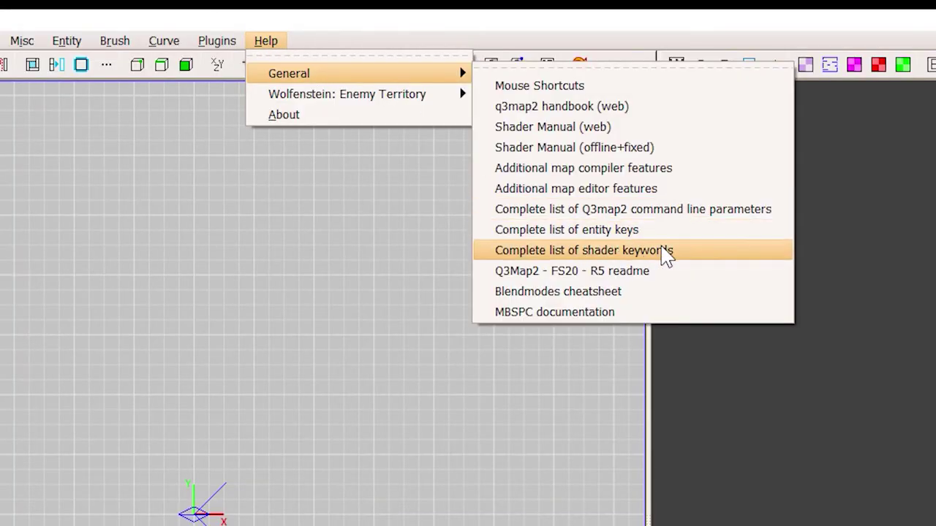
click(664, 251)
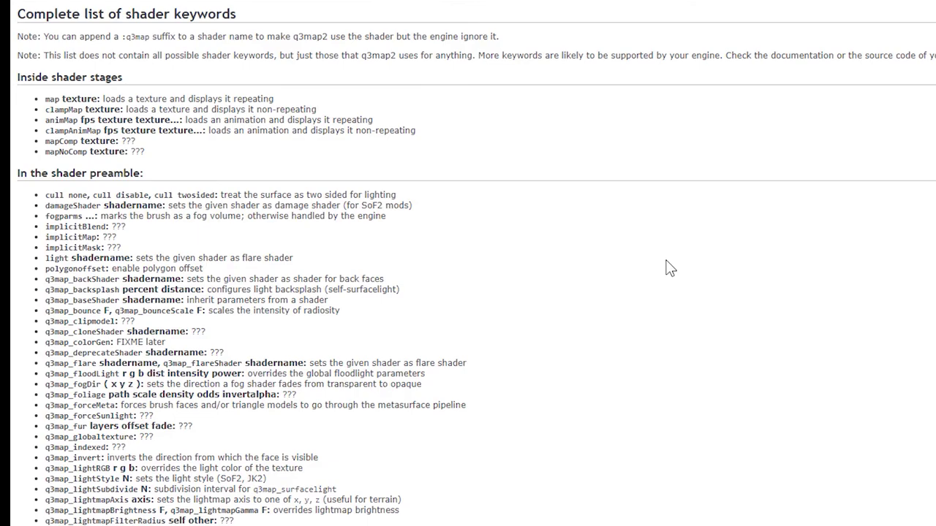
scroll(669, 268, down, 10)
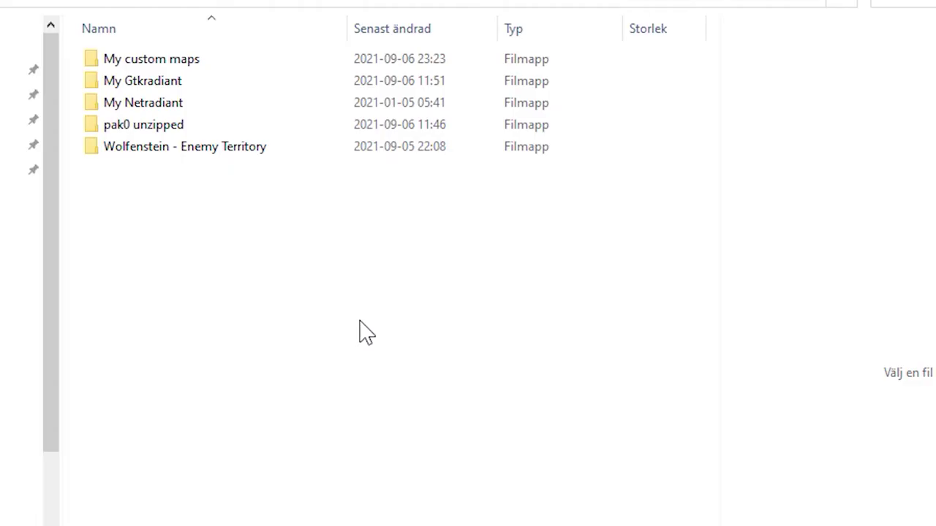
- Browse the original game's shader files in the scripts folder inside "pak0 unzipped"
click(209, 128)
double_click(209, 127)
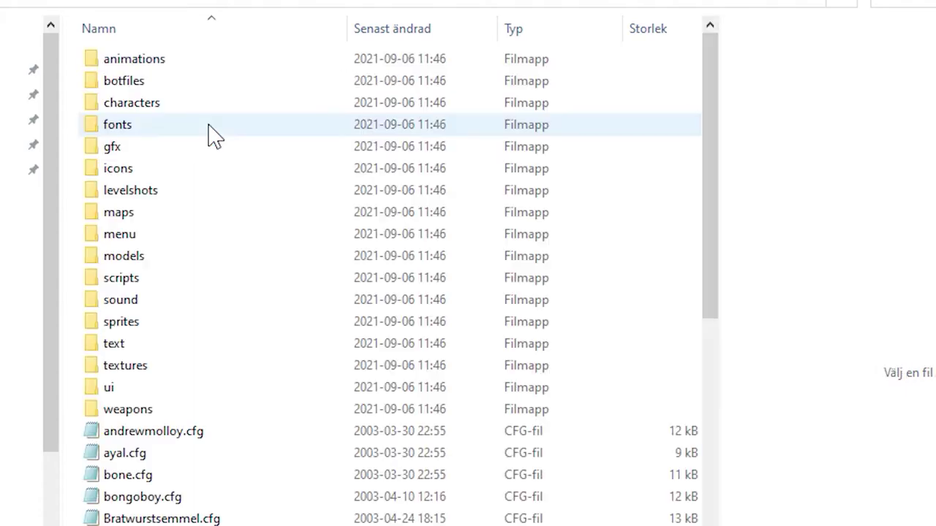
click(203, 280)
double_click(200, 280)
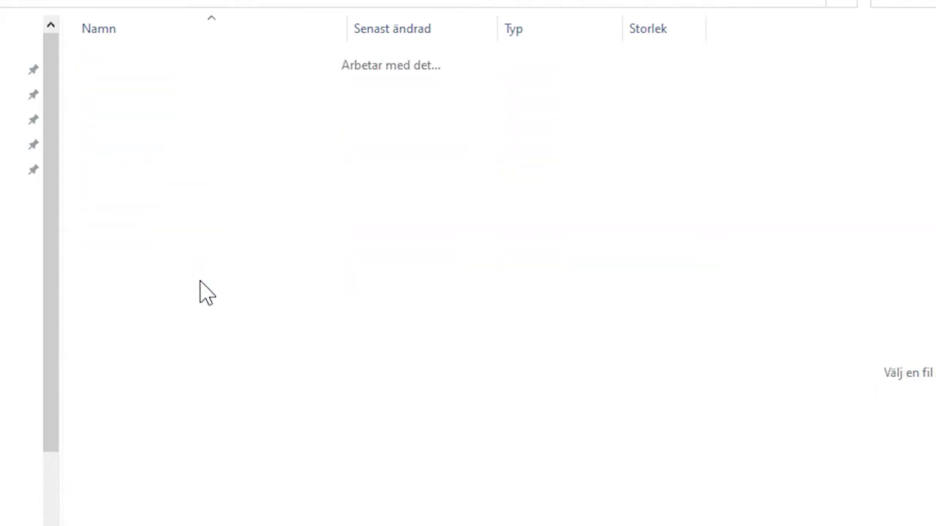
drag(705, 99, 698, 453)
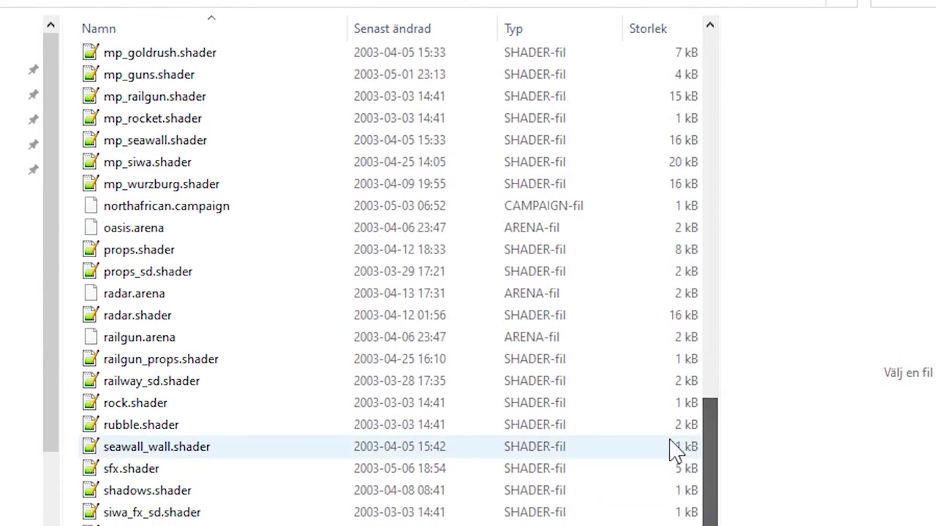
- Open the original game's radar.shader and read through its shader definitions
click(203, 319)
double_click(191, 324)
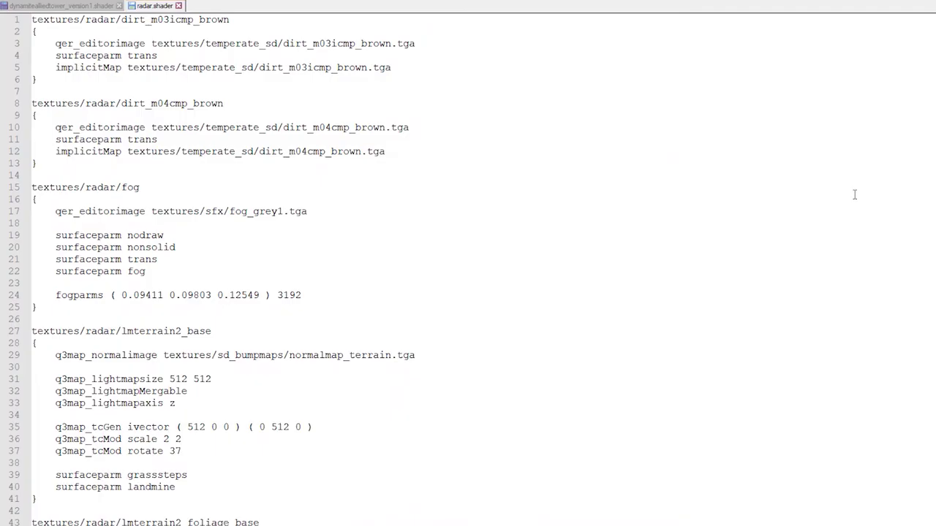
scroll(468, 270, down, 7)
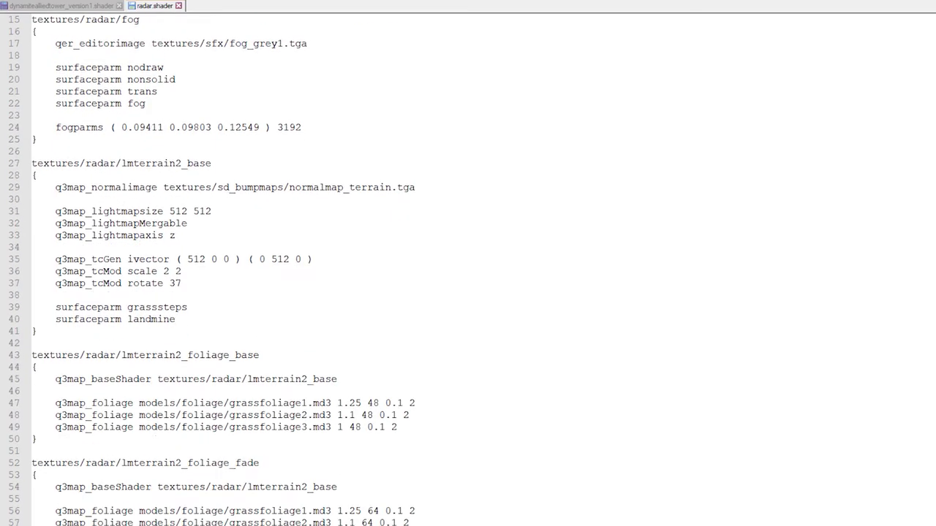
drag(199, 247, 48, 238)
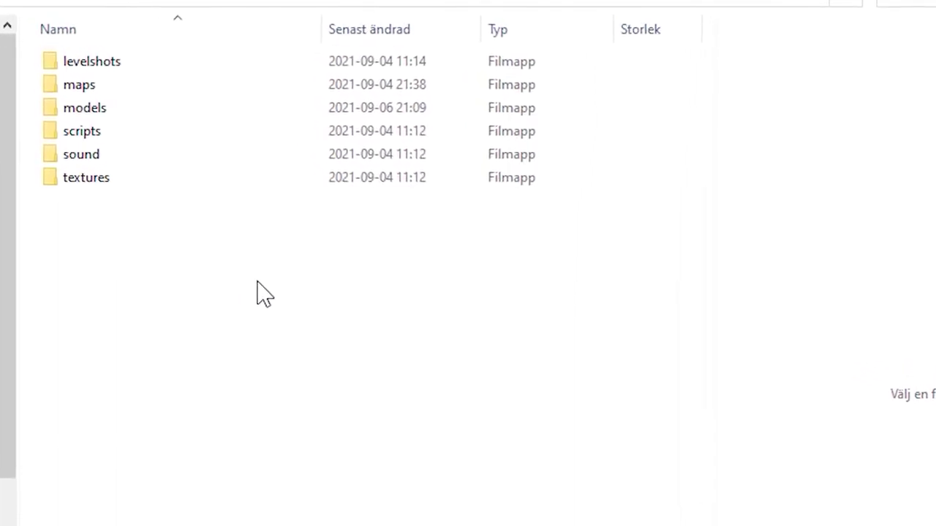
- Look inside the custom map project's sound folder at its maps and scripts subfolders and return to the project folder
double_click(168, 154)
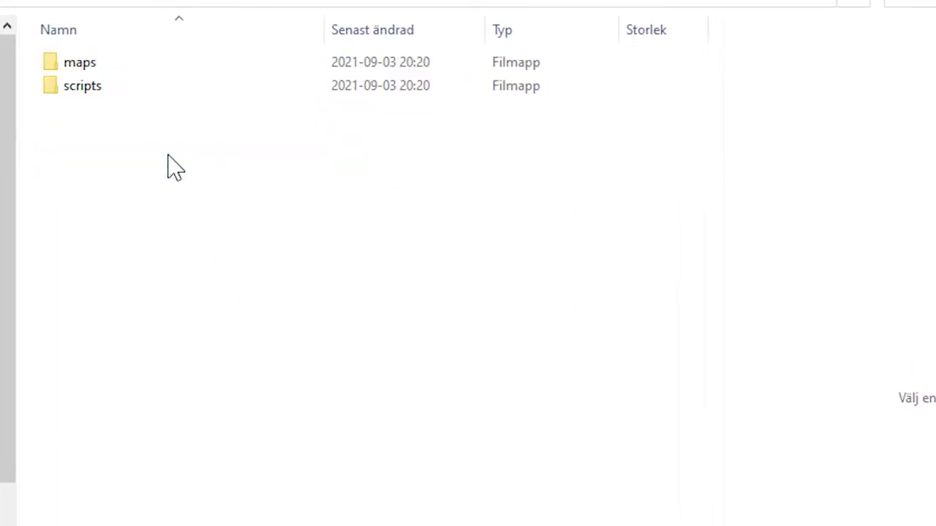
click(165, 63)
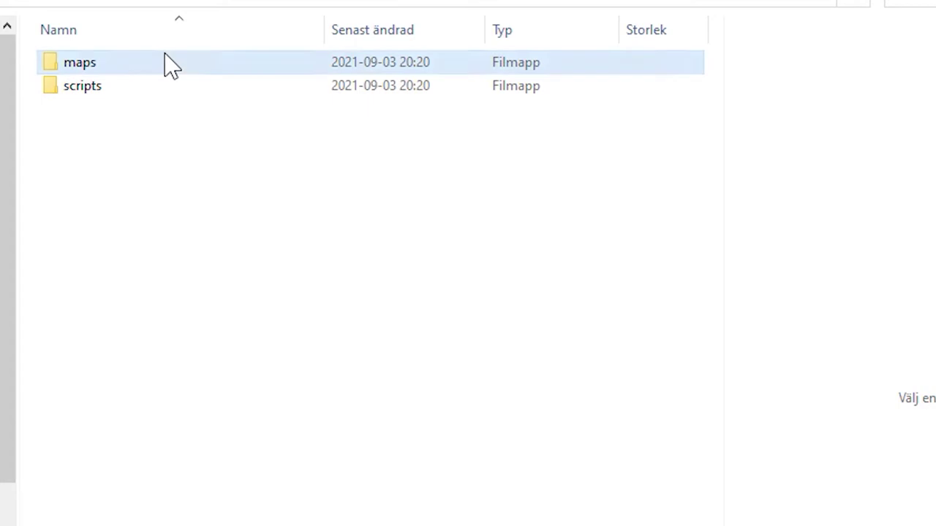
click(123, 86)
click(193, 236)
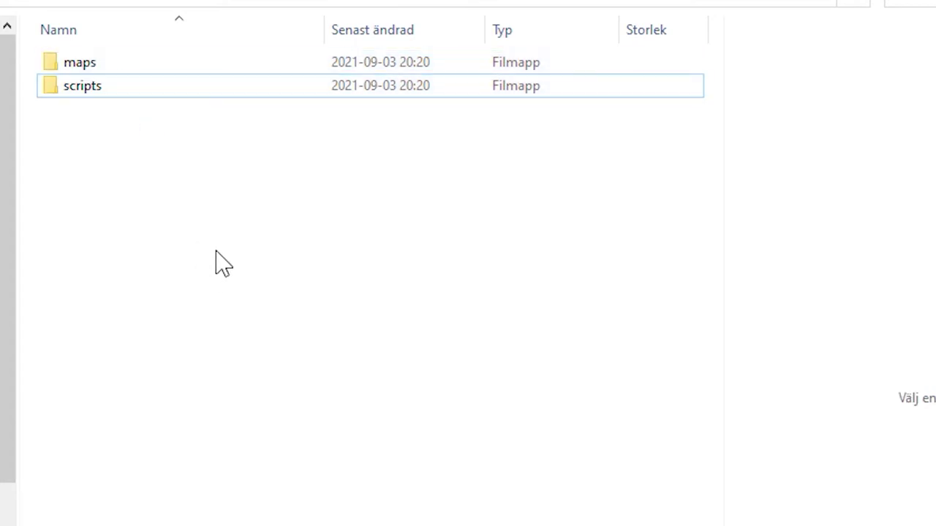
key(alt+Left)
click(302, 350)
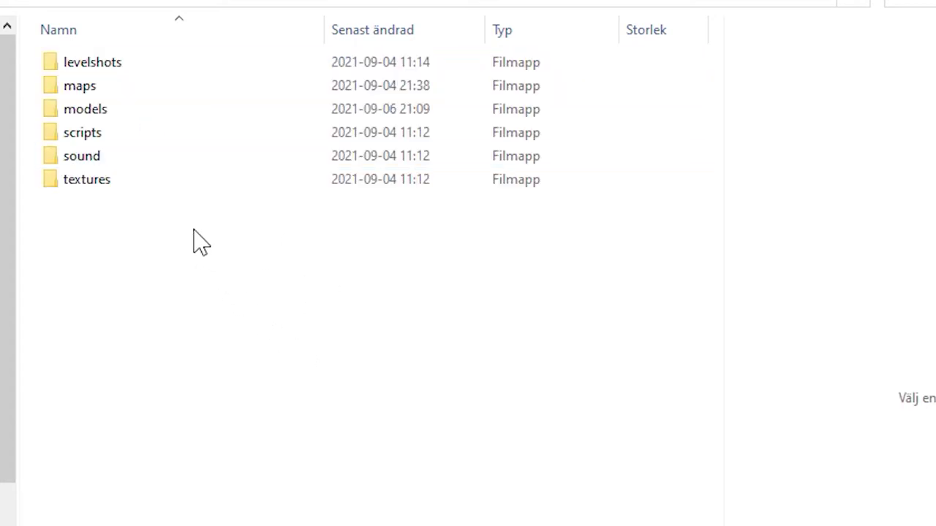
- Open the dynamitealliedtower subfolder of the project's textures folder and inspect towersign.jpg
double_click(169, 183)
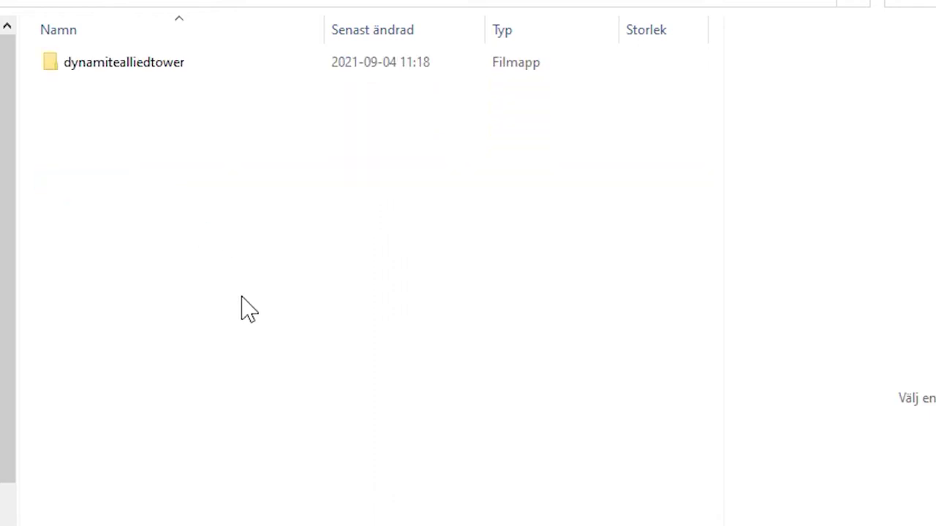
click(212, 68)
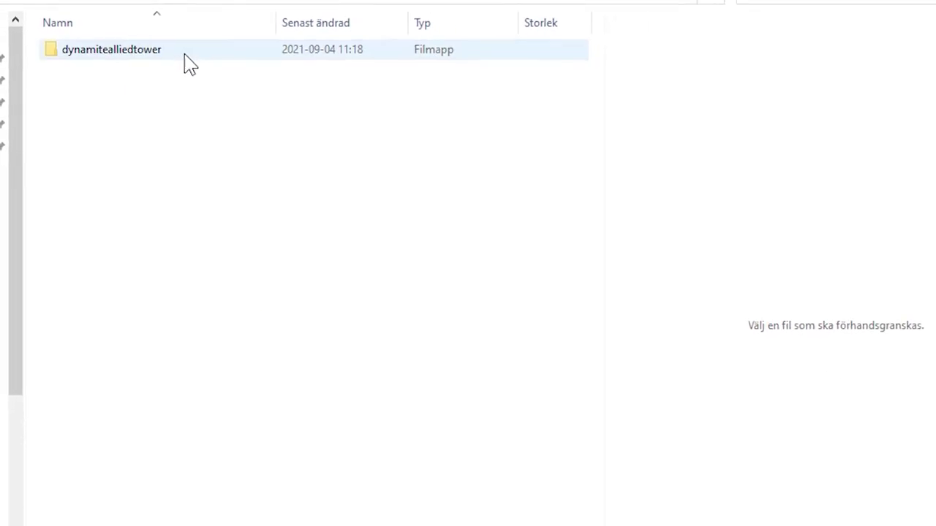
double_click(185, 54)
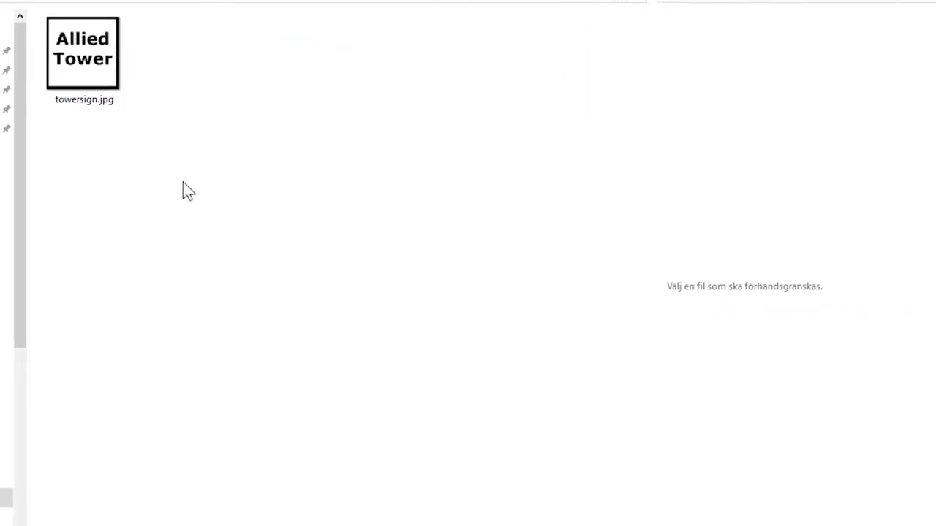
click(109, 96)
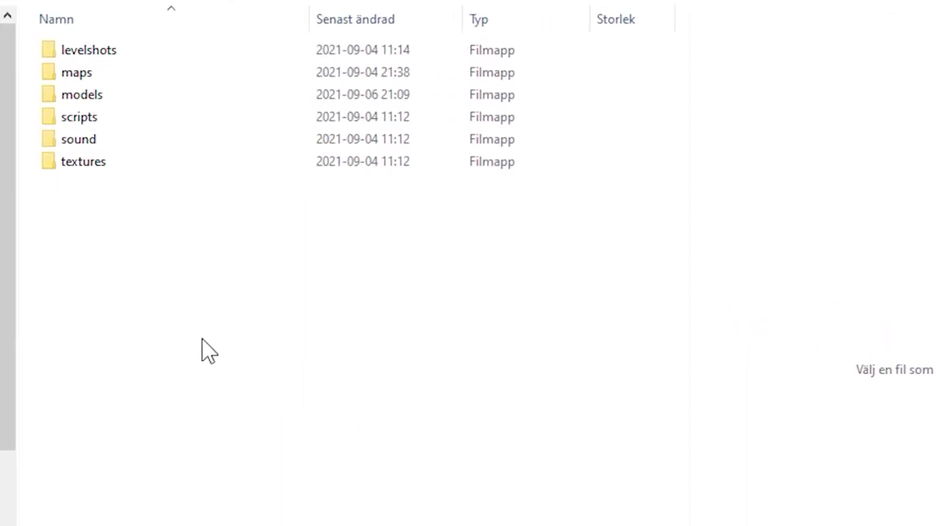
- Copy dynamitealliedtower_version1.shader from the project's scripts folder into the scripts folder of the game's etmain directory
double_click(161, 119)
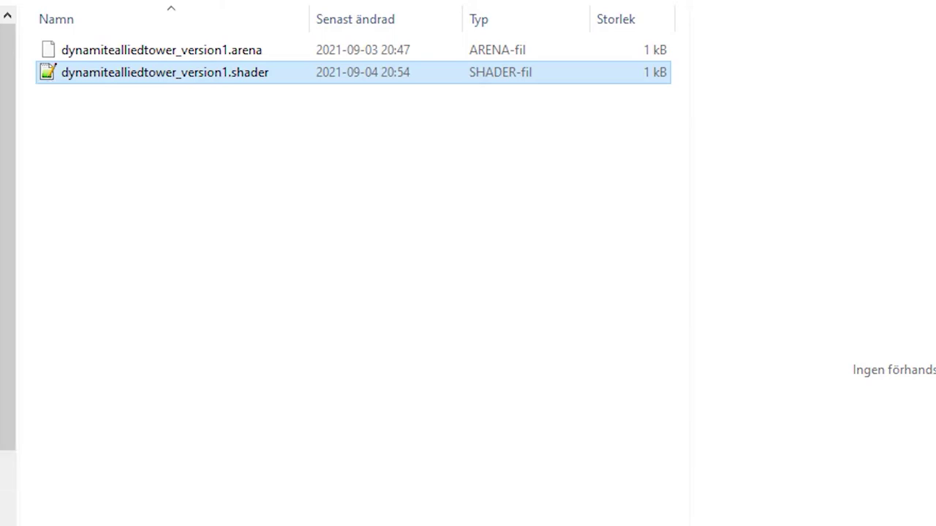
click(163, 419)
key(alt+Left)
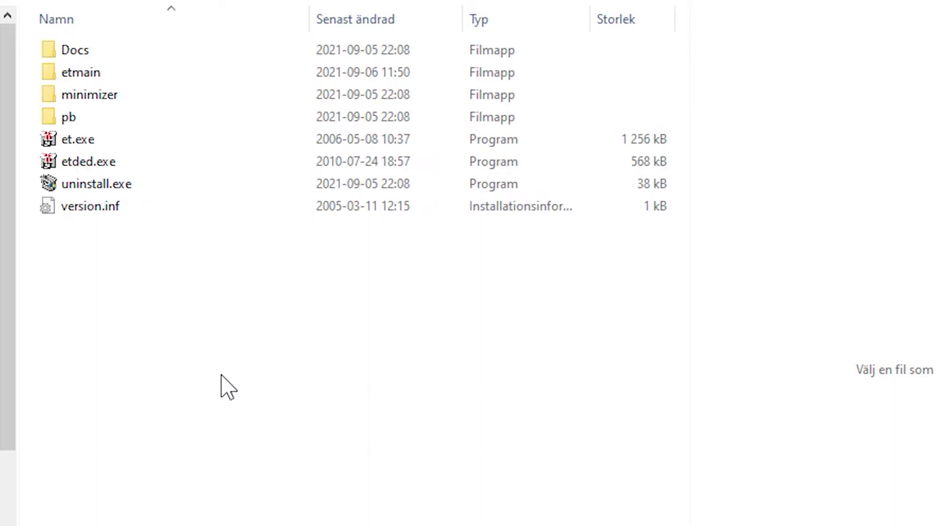
double_click(175, 74)
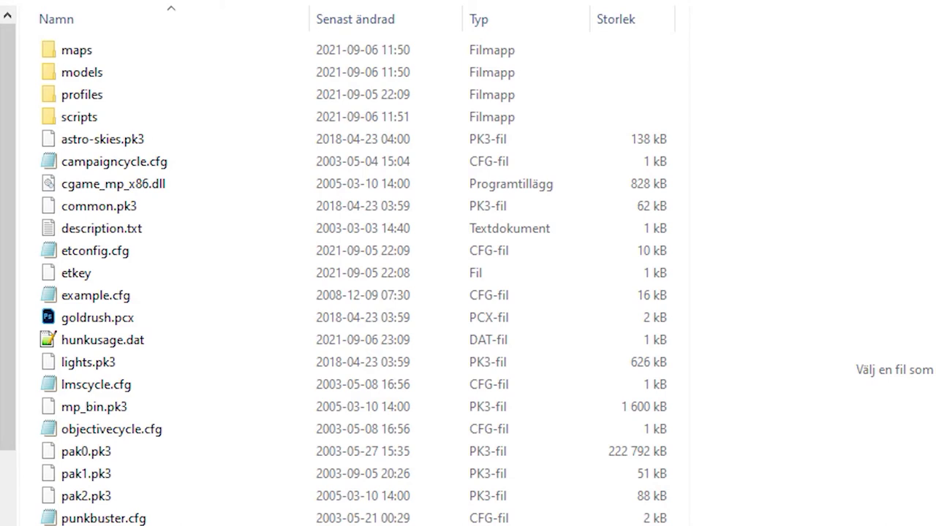
double_click(180, 132)
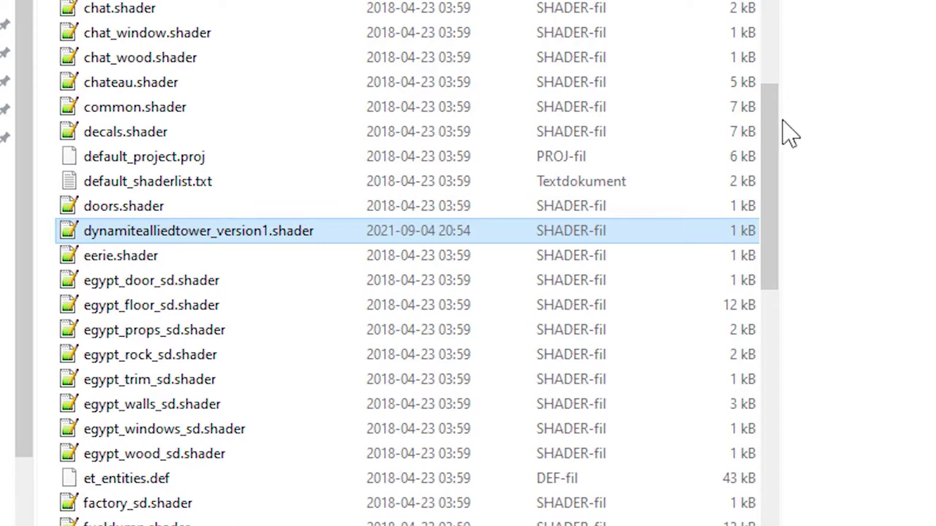
- Add dynamitealliedtower_version1 on a new line after xlab_wall at the end of shaderlist.txt in etmain's scripts folder
drag(773, 119, 741, 495)
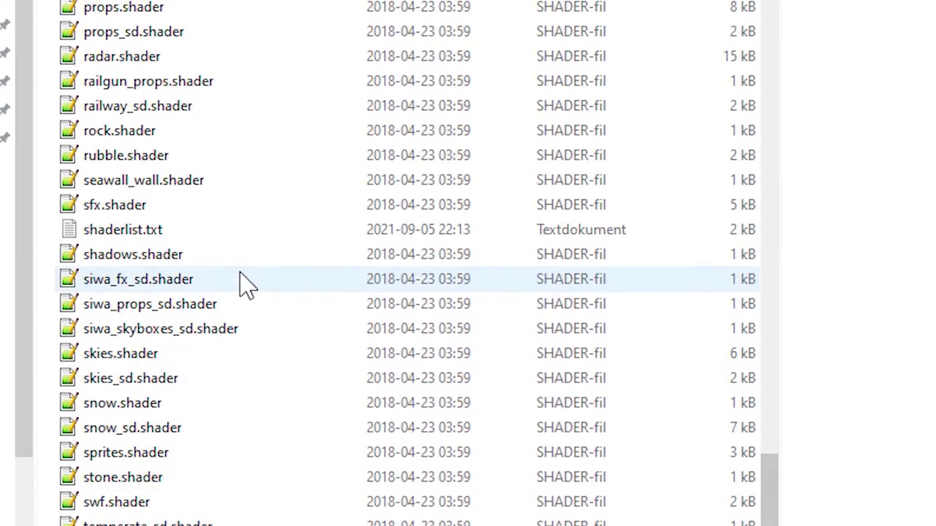
double_click(182, 234)
scroll(468, 293, down, 20)
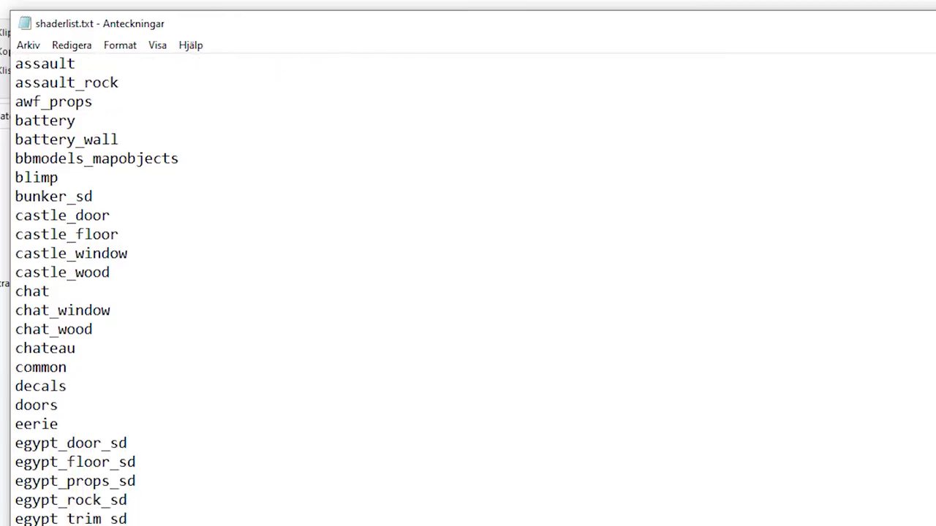
scroll(250, 461, down, 7)
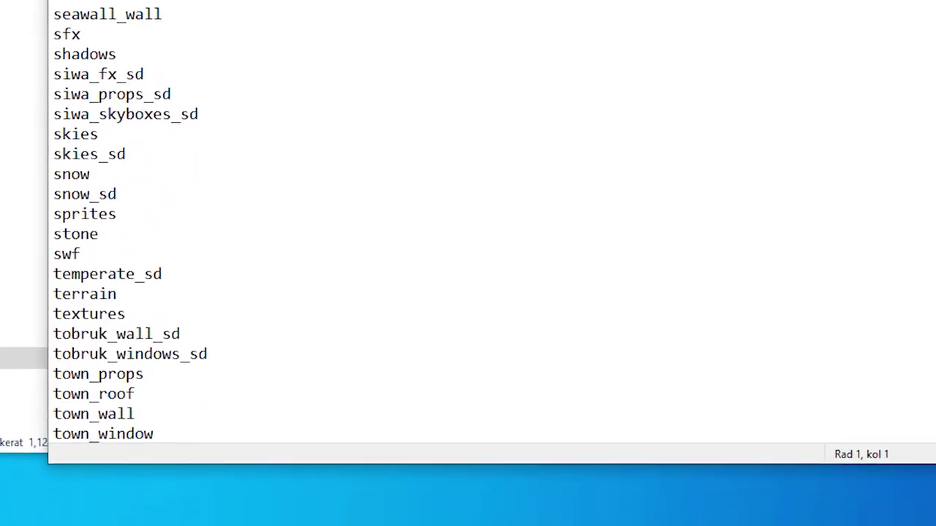
click(278, 252)
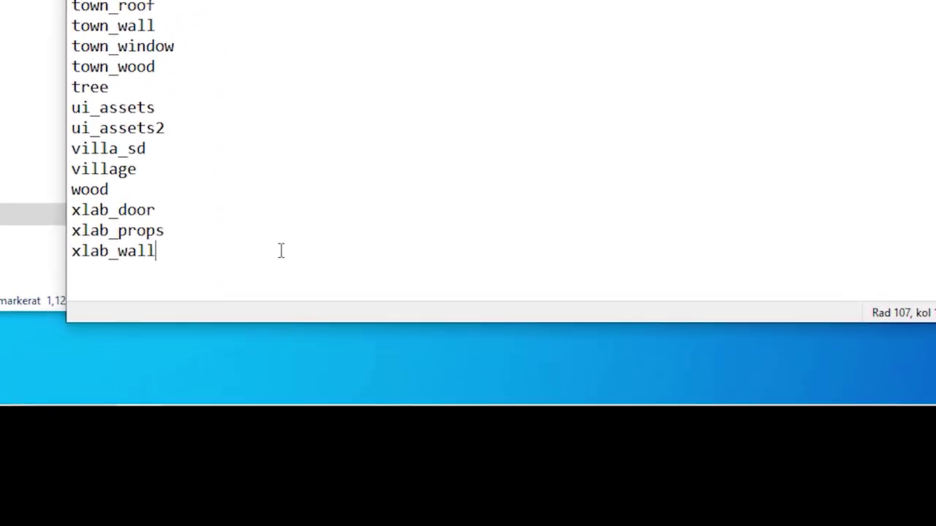
key(Return)
text(dynam)
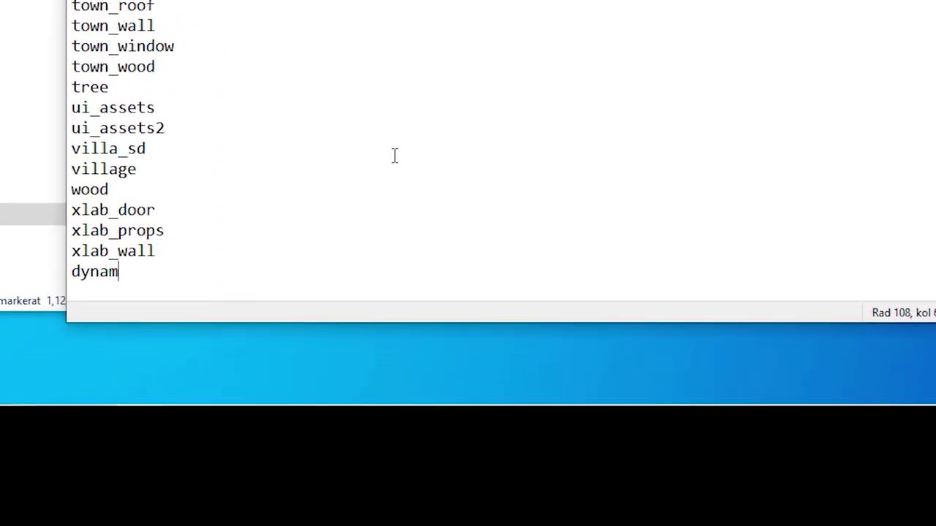
text(itealliedtower_)
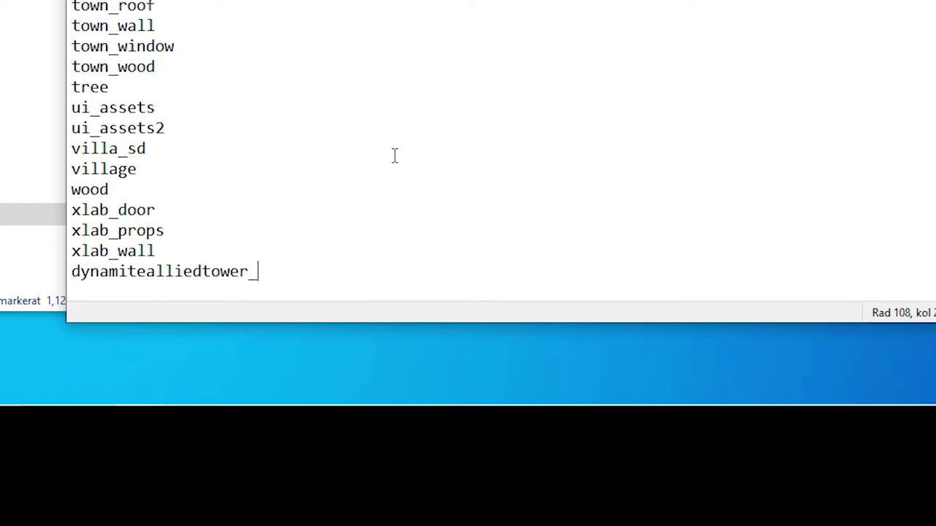
text(version1)
key(Return)
key(Return)
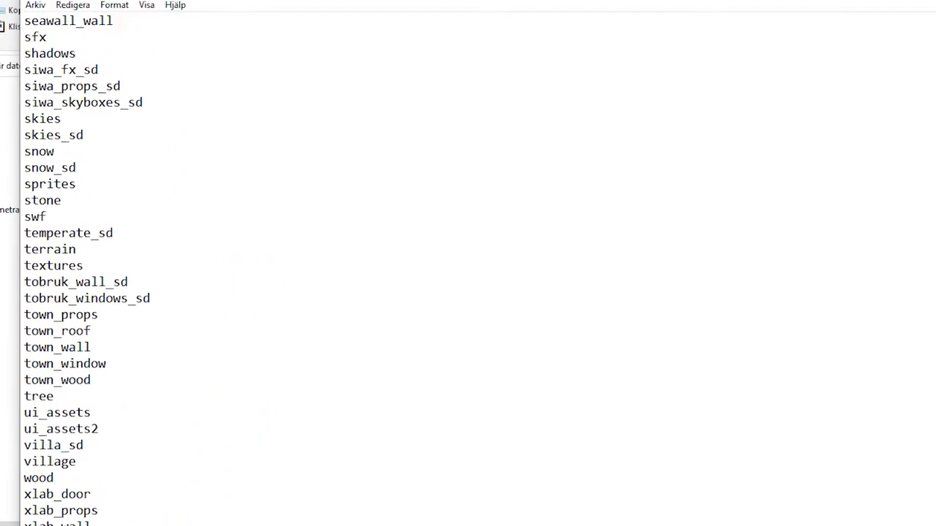
click(902, 71)
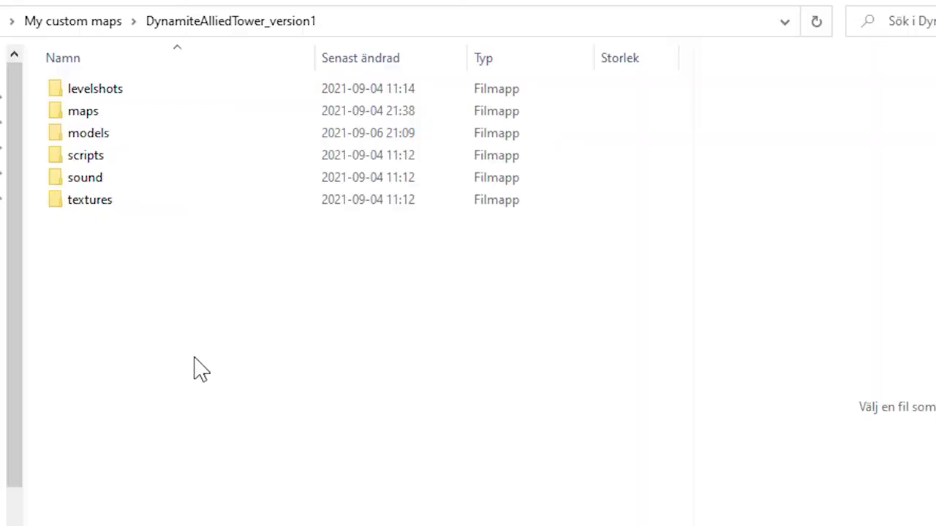
- Copy the dynamitealliedtower folder from the textures folder of DynamiteAlliedTower_version1
double_click(178, 203)
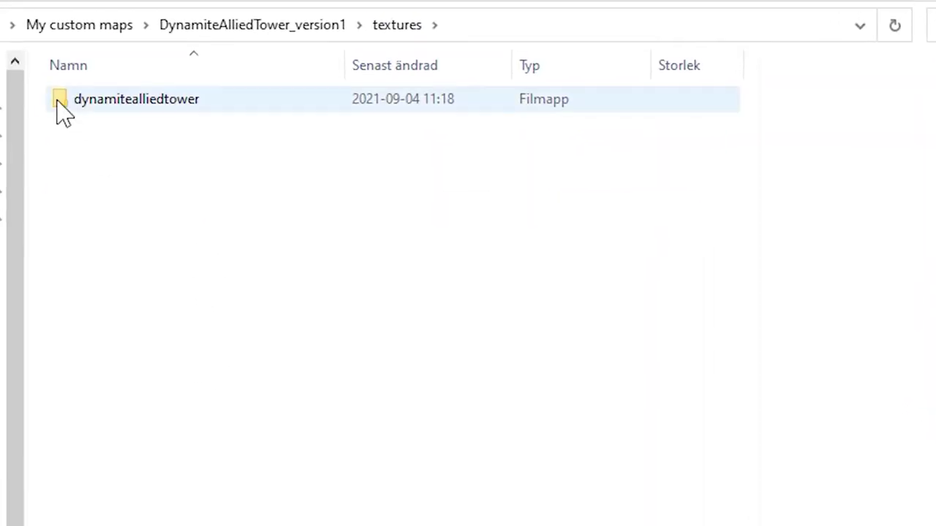
double_click(56, 98)
key(alt+Left)
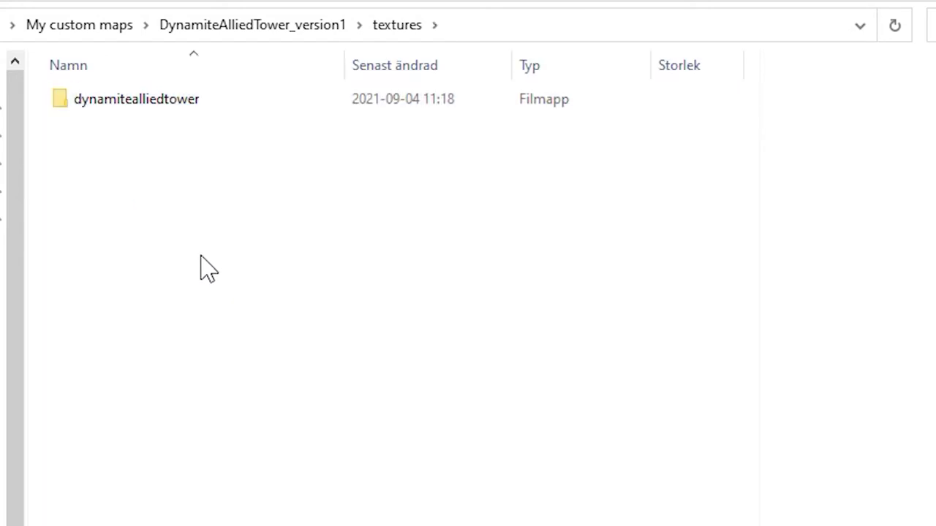
click(59, 104)
click(506, 476)
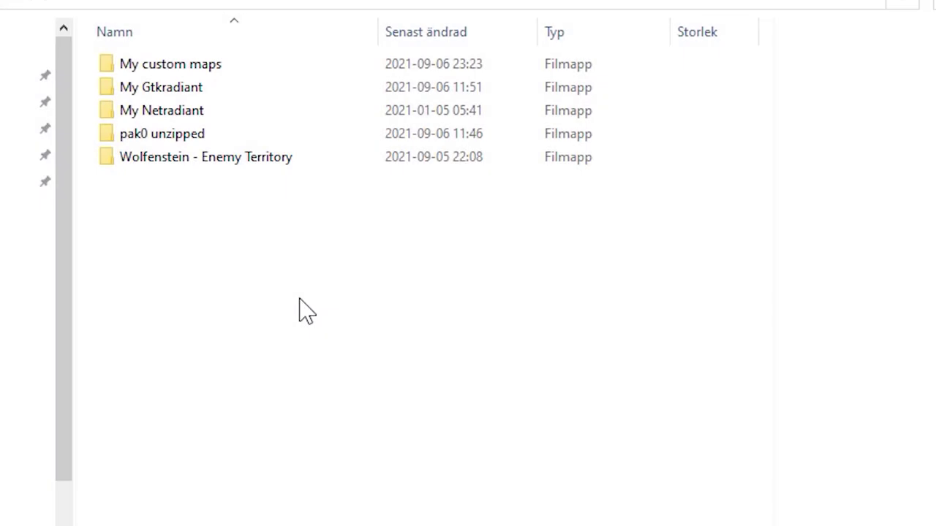
- Create a new folder named textures in the etmain directory of Wolfenstein - Enemy Territory
double_click(263, 158)
double_click(208, 86)
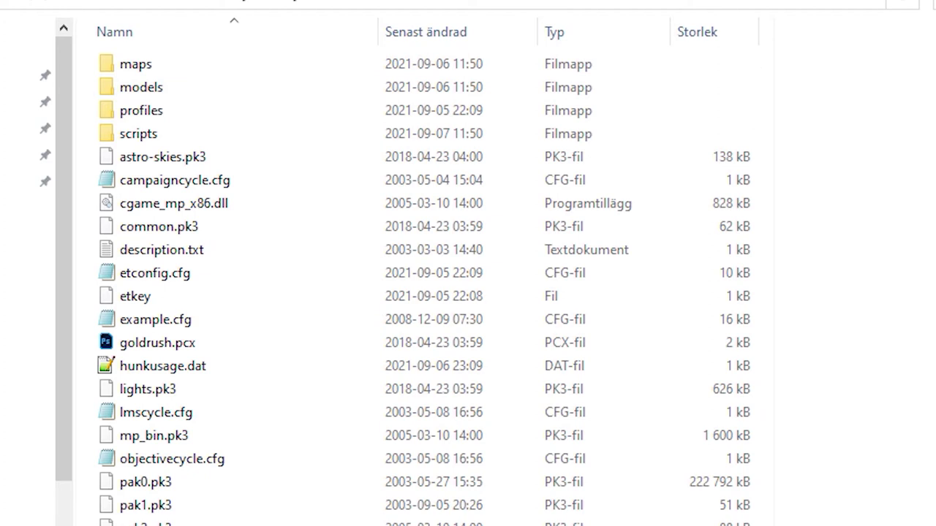
key(ctrl+shift+n)
text(textu)
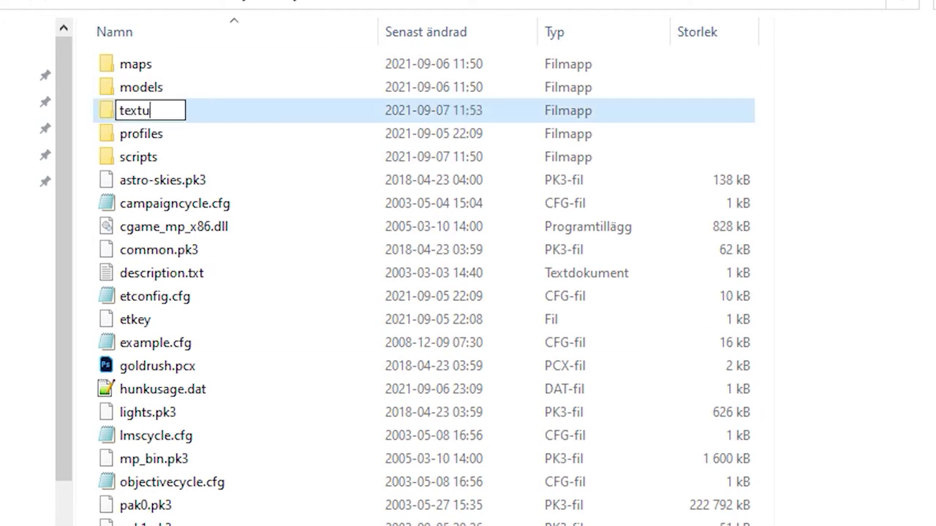
text(res)
key(Return)
- Place the copied dynamitealliedtower folder in etmain's textures folder and check it for towersign.jpg
double_click(214, 156)
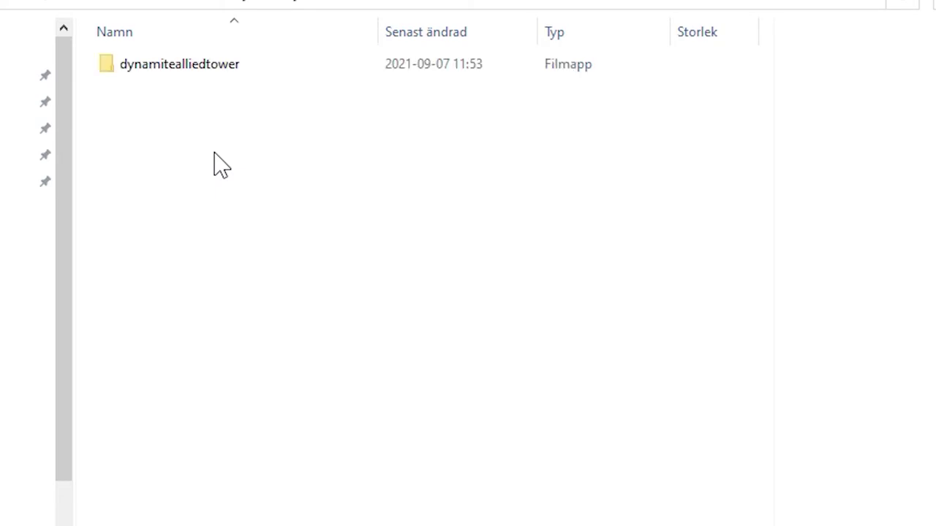
double_click(101, 70)
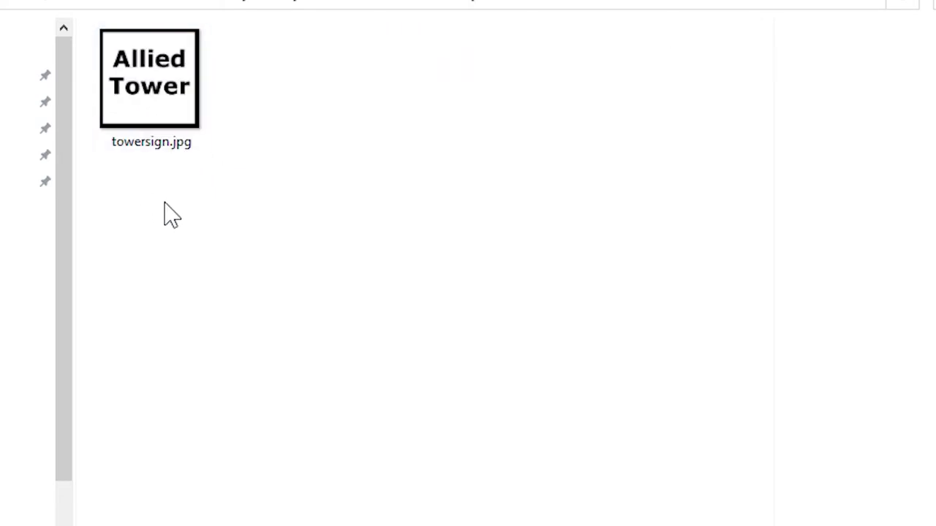
key(alt+Up)
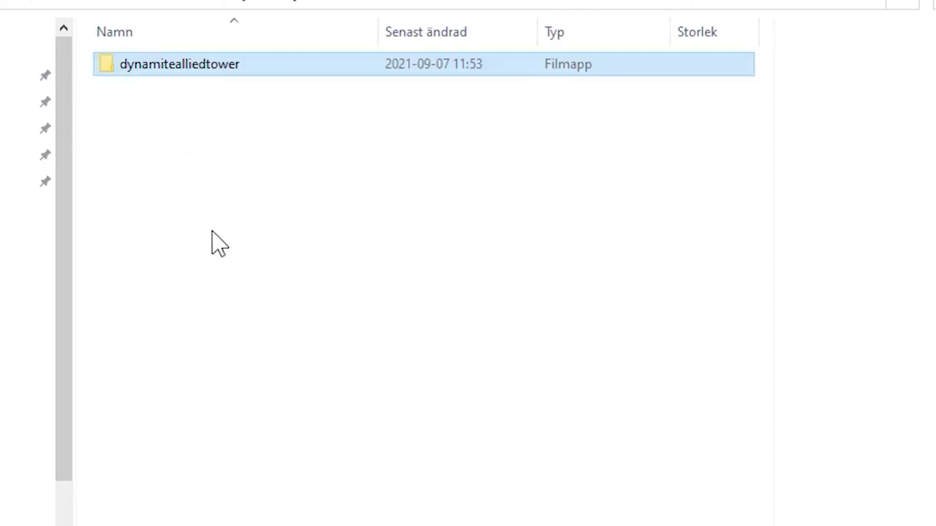
key(alt+Up)
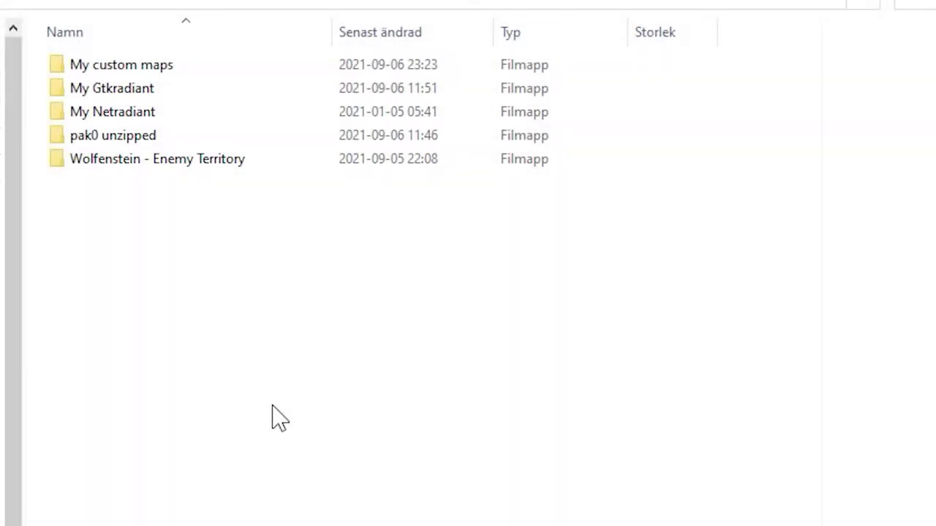
- Launch NetRadiant from the netradiant-custom-20210105 folder inside My Netradiant
double_click(220, 112)
click(234, 69)
double_click(234, 69)
scroll(809, 84, down, 20)
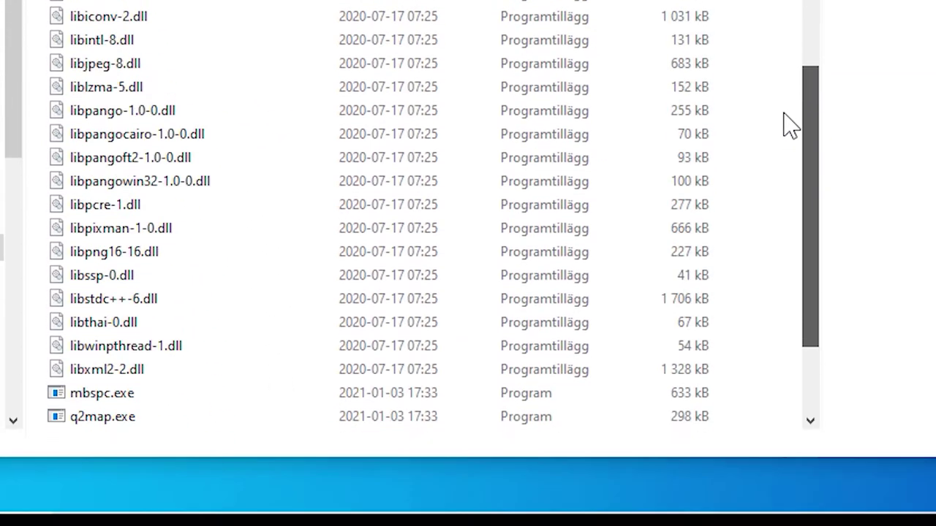
double_click(227, 287)
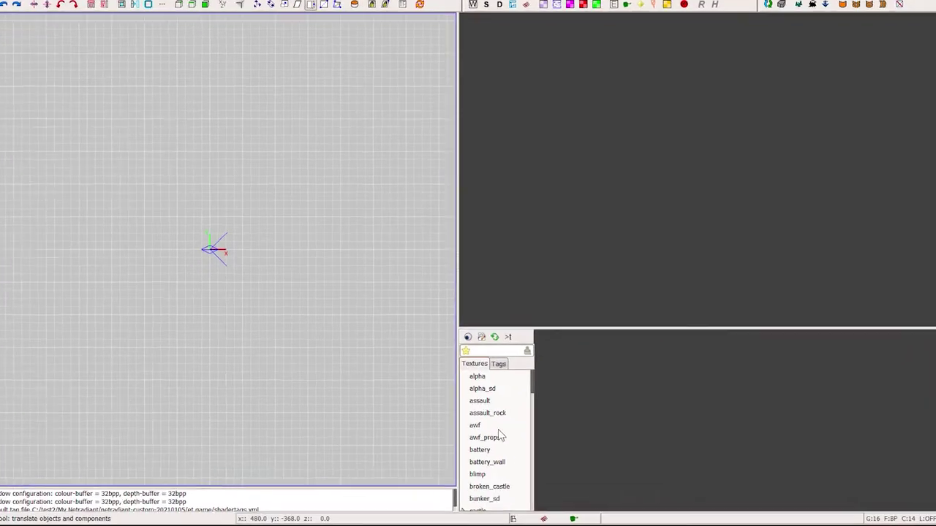
- Load the dynamitealliedtower texture set in the texture browser
scroll(531, 395, down, 2)
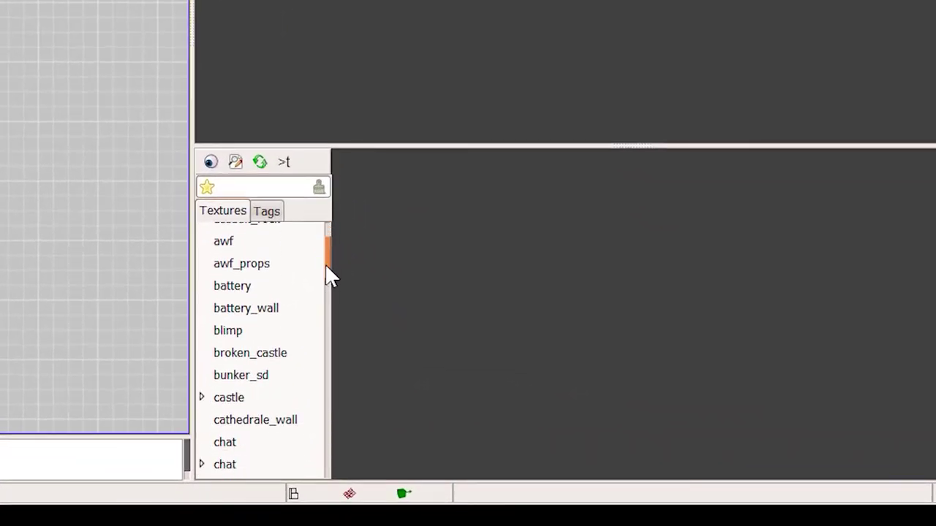
drag(326, 268, 324, 317)
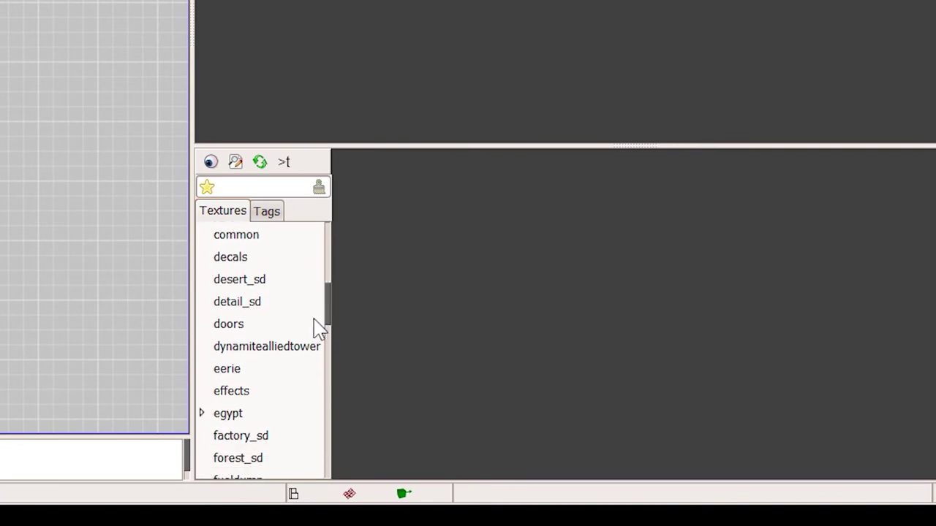
click(279, 354)
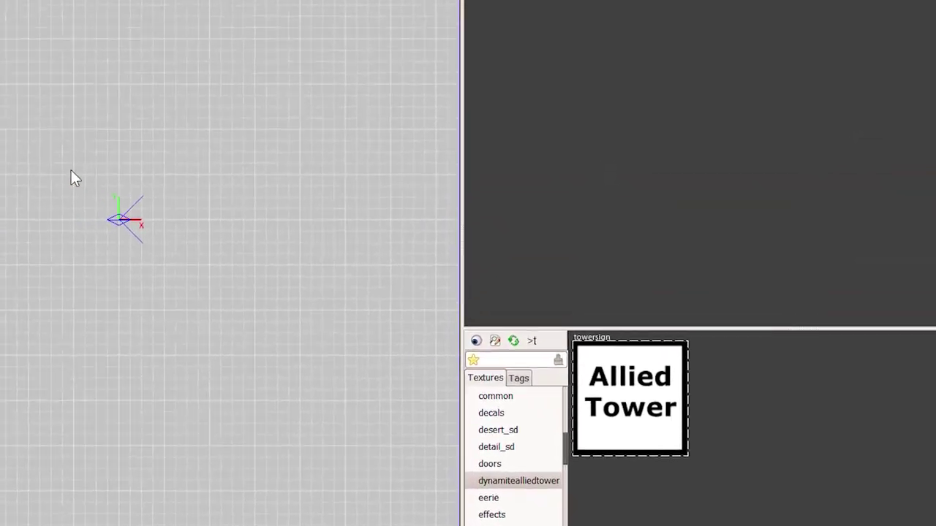
- Draw a test brush about 144 by 128 units around the origin and apply the towersign texture to it
drag(71, 171, 179, 266)
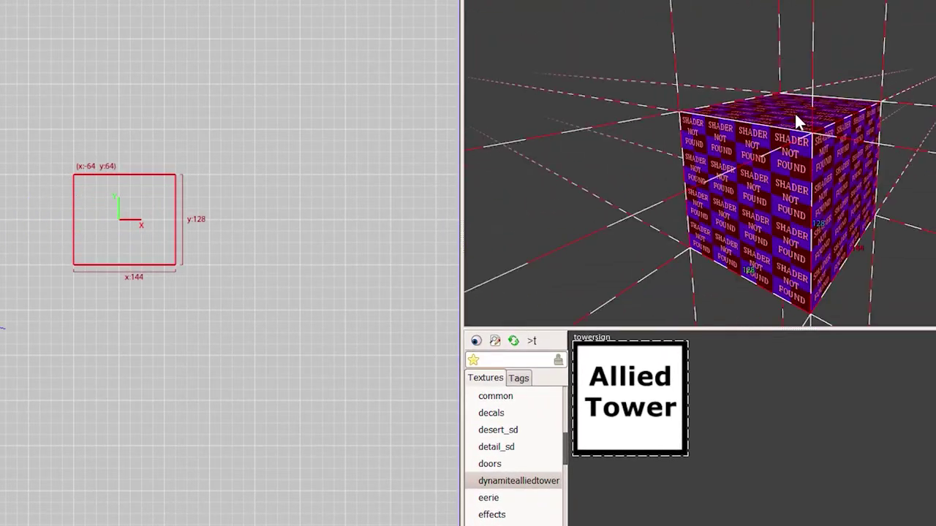
click(661, 389)
right_click(799, 109)
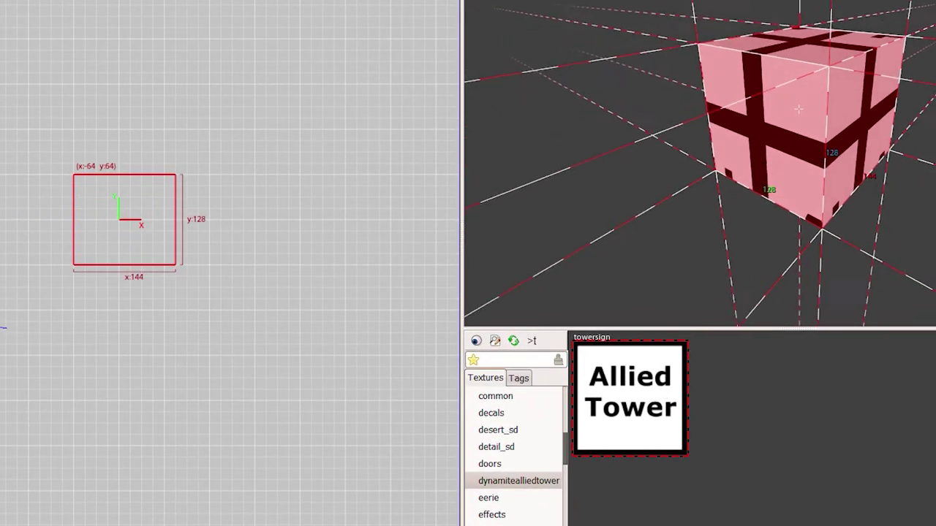
key(d)
key(s)
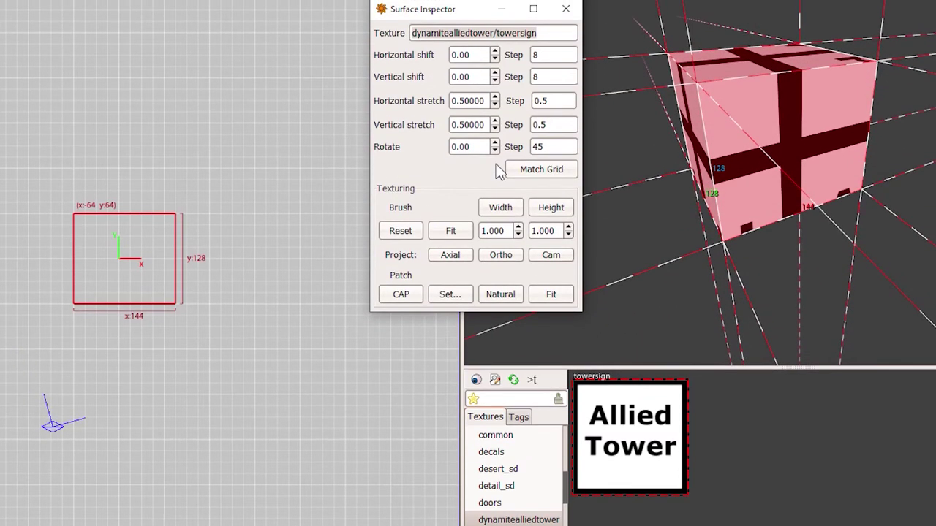
- Fit the towersign texture to the test brush's faces, check it from several sides and delete the brush
click(451, 231)
key(d)
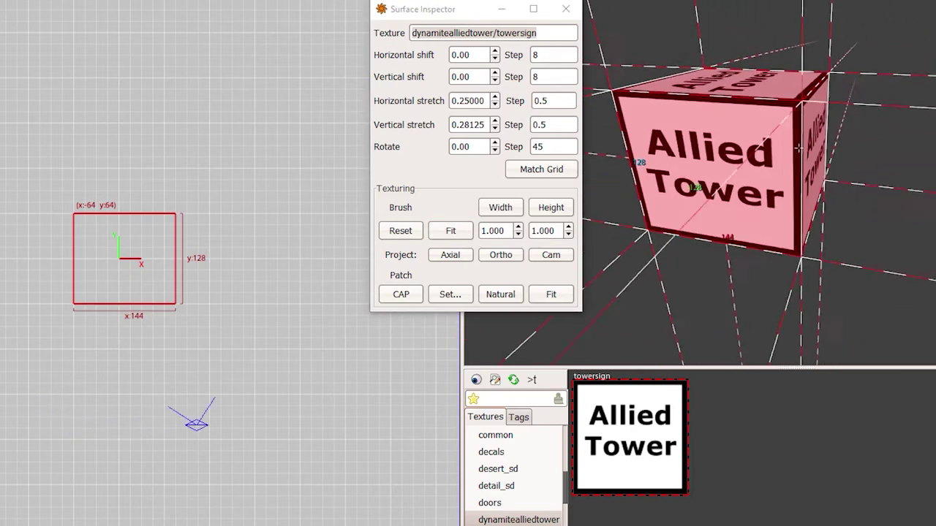
key(d)
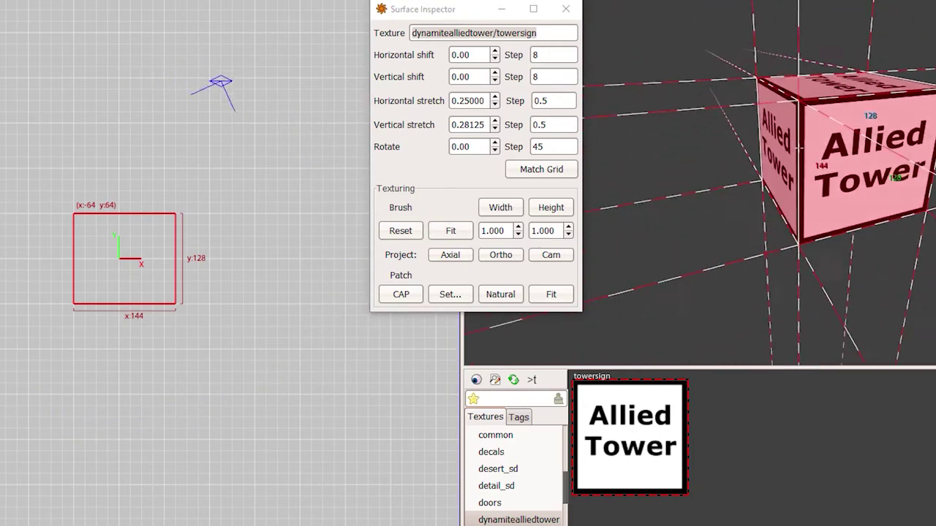
click(565, 9)
key(Delete)
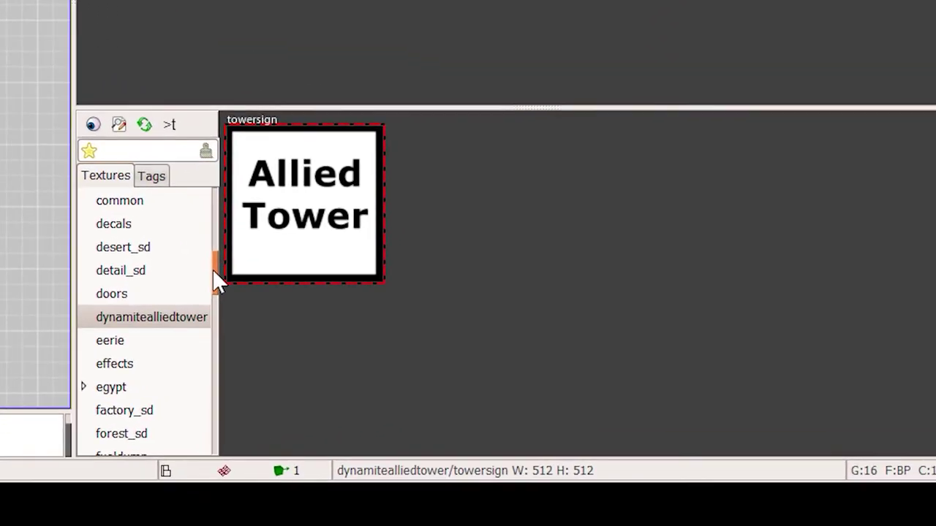
- Load the common texture set and choose caulk as the current texture
scroll(564, 485, up, 1)
scroll(199, 261, up, 1)
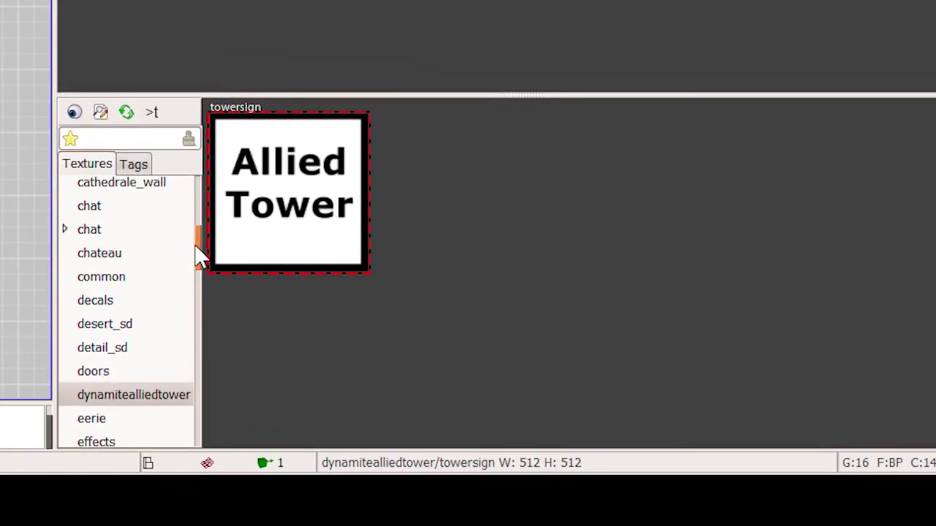
click(130, 280)
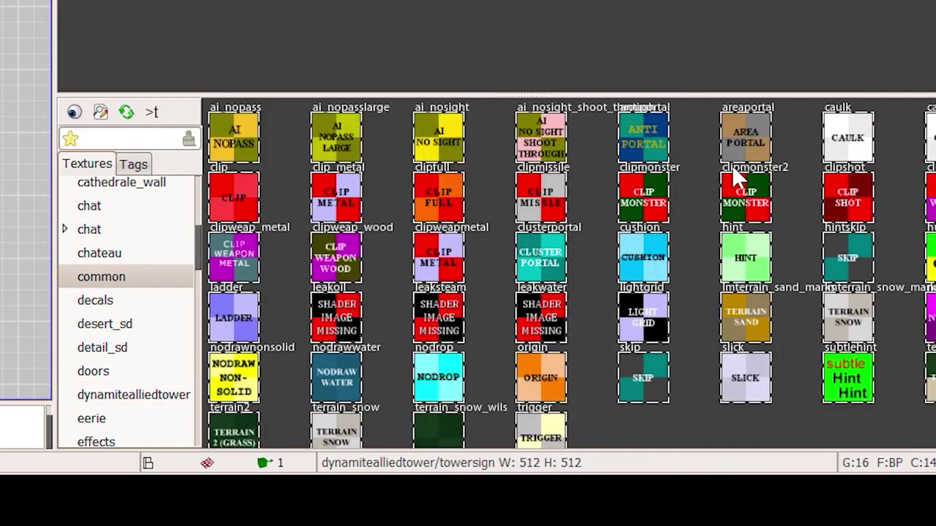
click(848, 142)
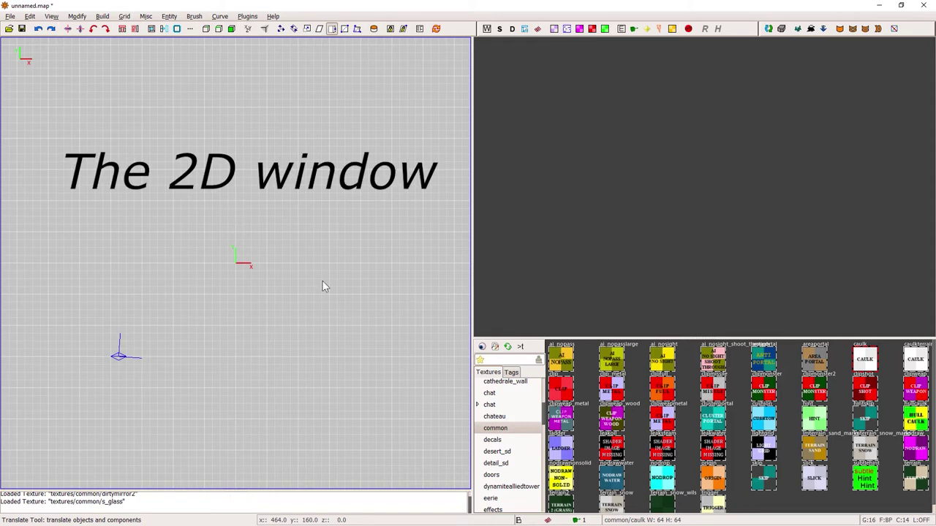
- Create a caulk brush about 32 units in X, 128 in Y and 16 in Z, centred on the origin in top view
drag(203, 233, 269, 297)
key(ctrl+Tab)
drag(243, 198, 239, 253)
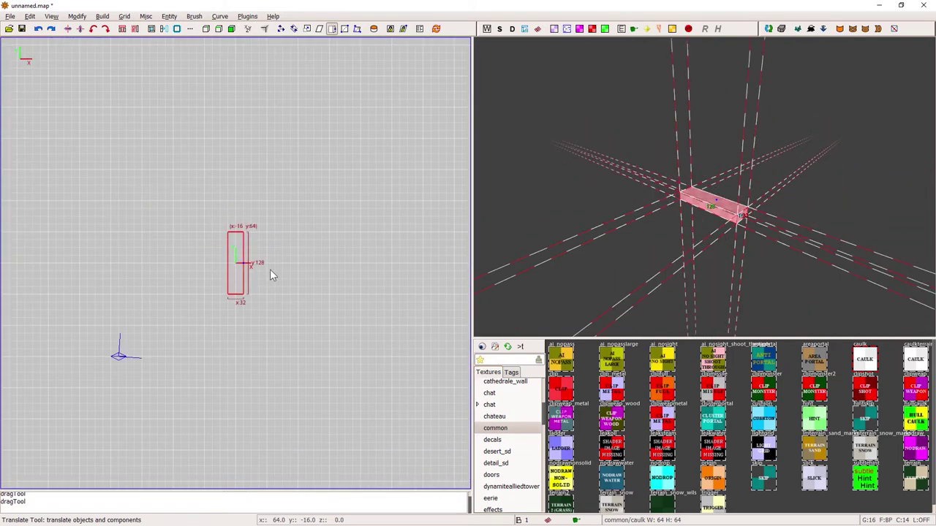
- Examine the caulk brush in the XZ, YZ and XY views and from different camera positions, and deselect it
key(ctrl+Tab)
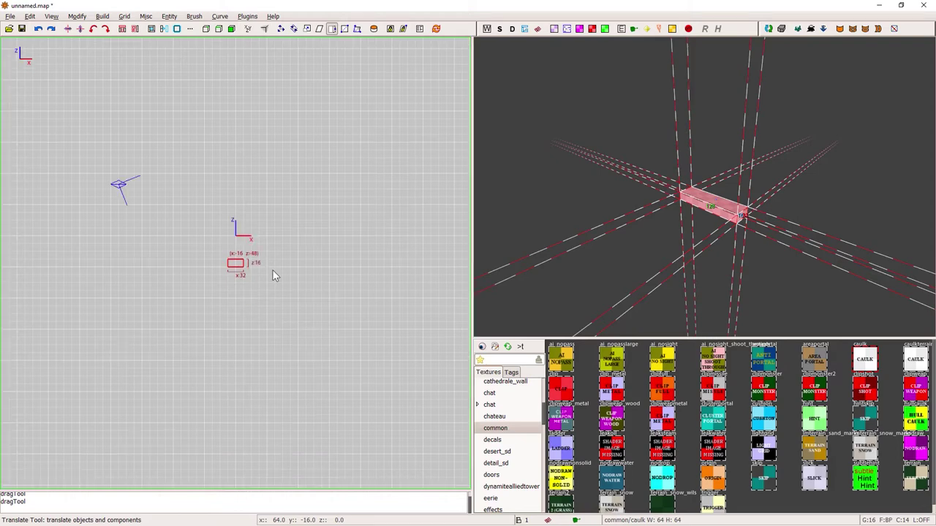
key(ctrl+Tab)
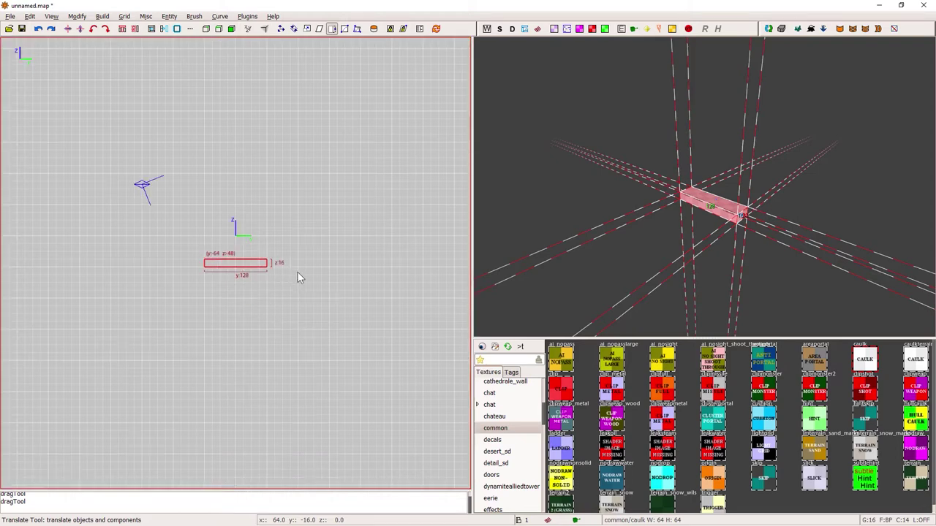
key(ctrl+Tab)
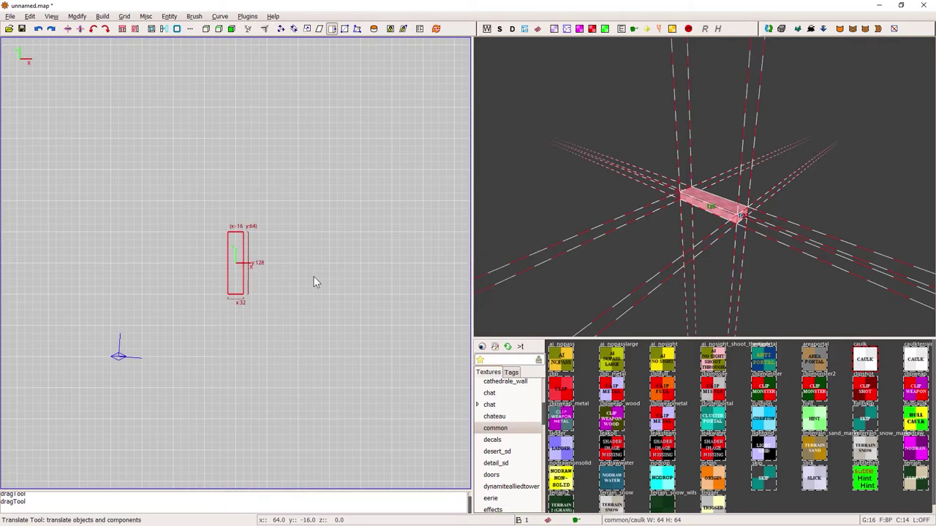
key(ctrl+Tab)
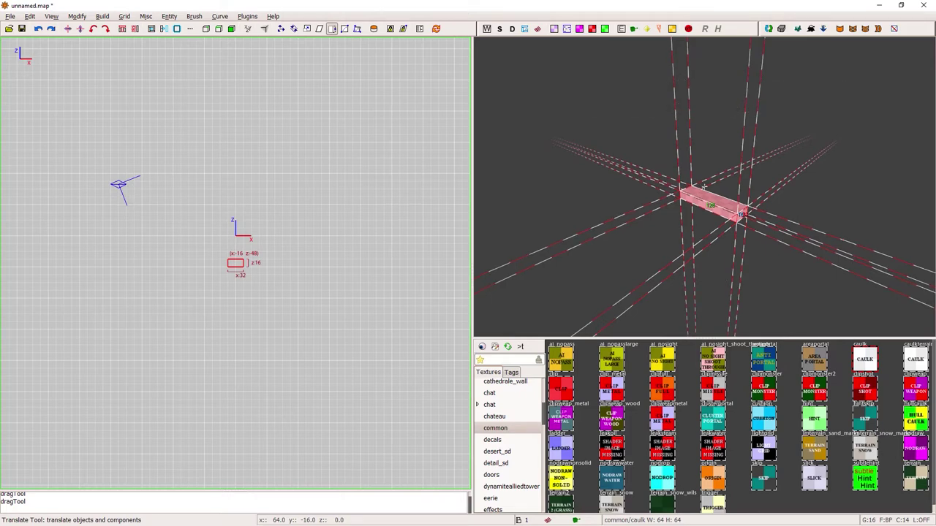
key(Right)
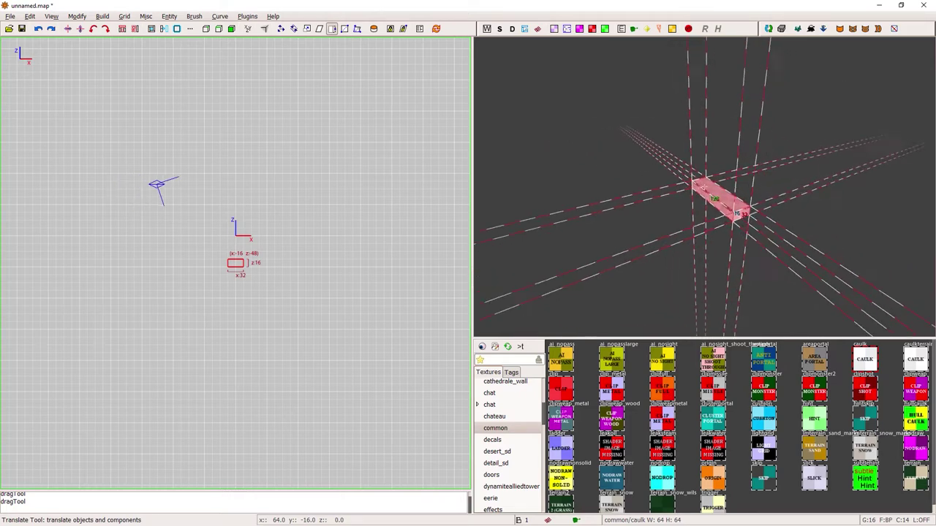
key(Left)
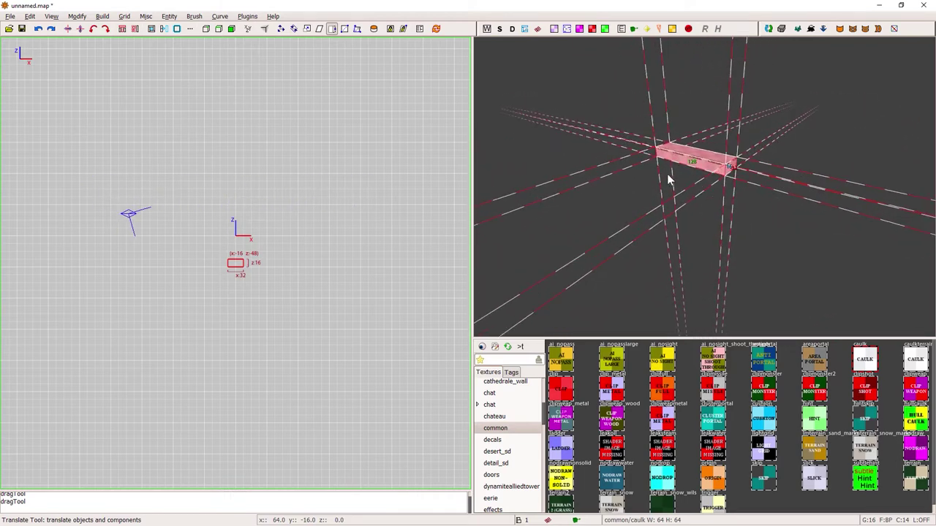
key(Escape)
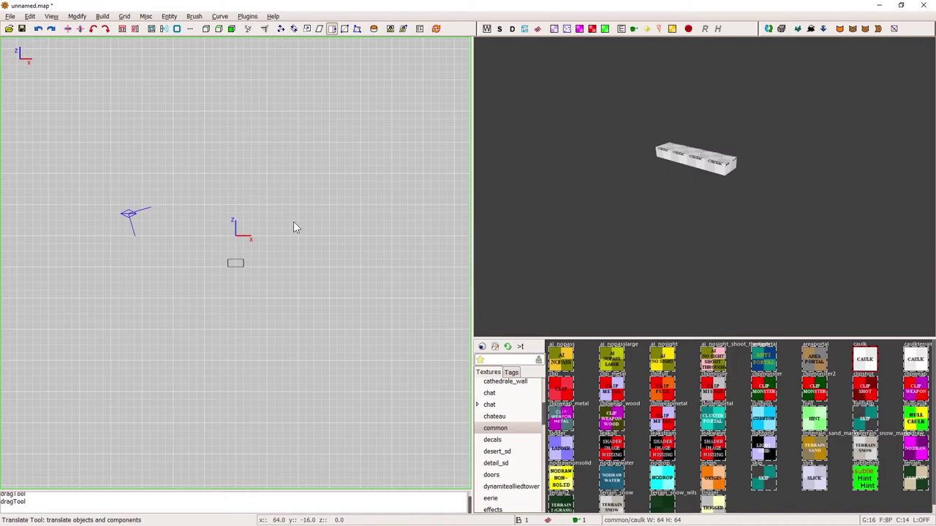
- Open the Mouse Shortcuts help list, look up how to select objects and close the list
click(272, 21)
mouse_move(289, 41)
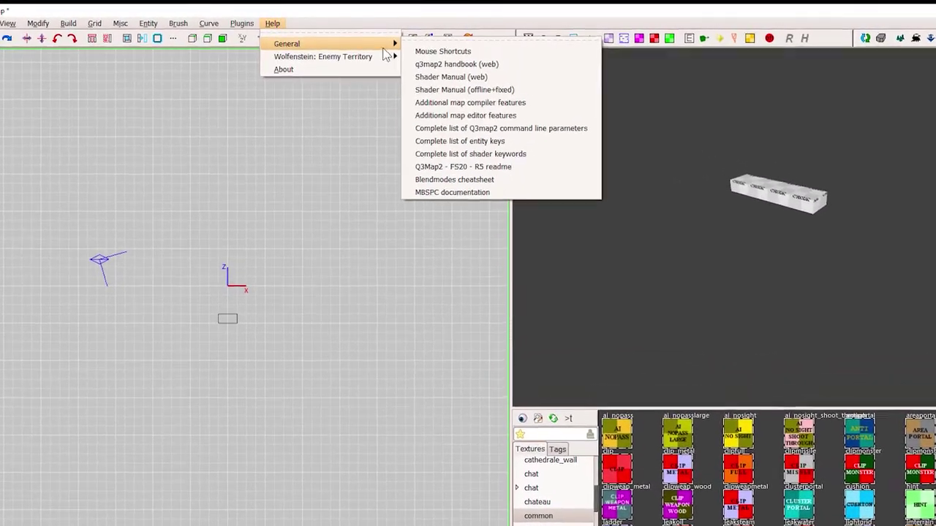
click(444, 51)
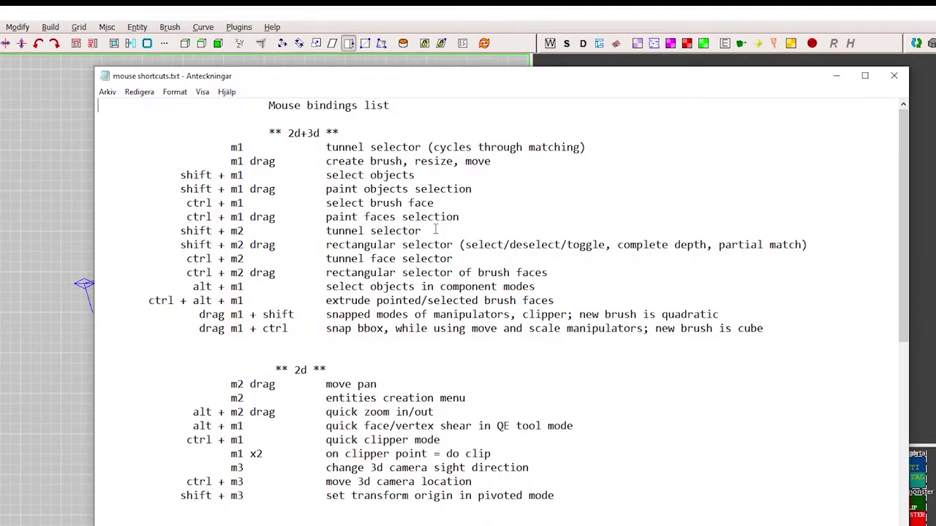
drag(415, 175, 211, 176)
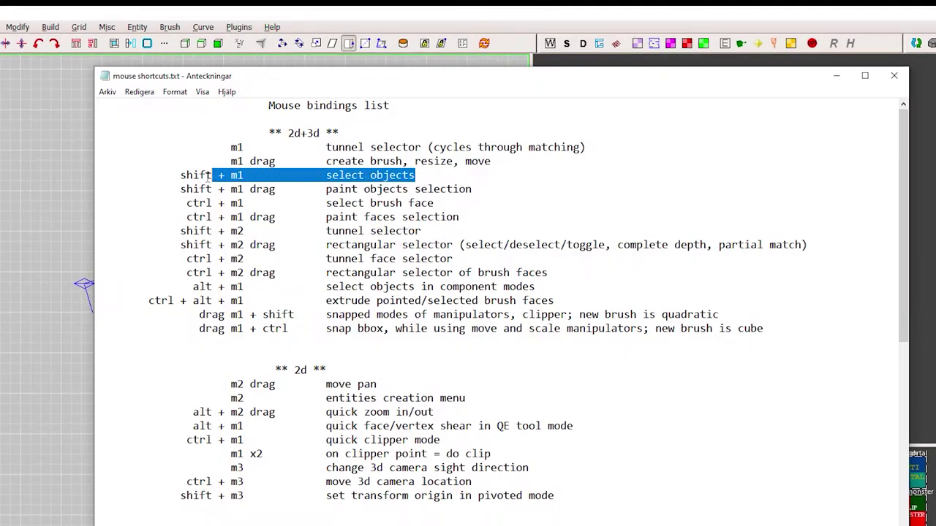
click(894, 76)
- Reselect the caulk brush, resize it to 128 units along X centred on the origin, and deselect it
shift+click(796, 228)
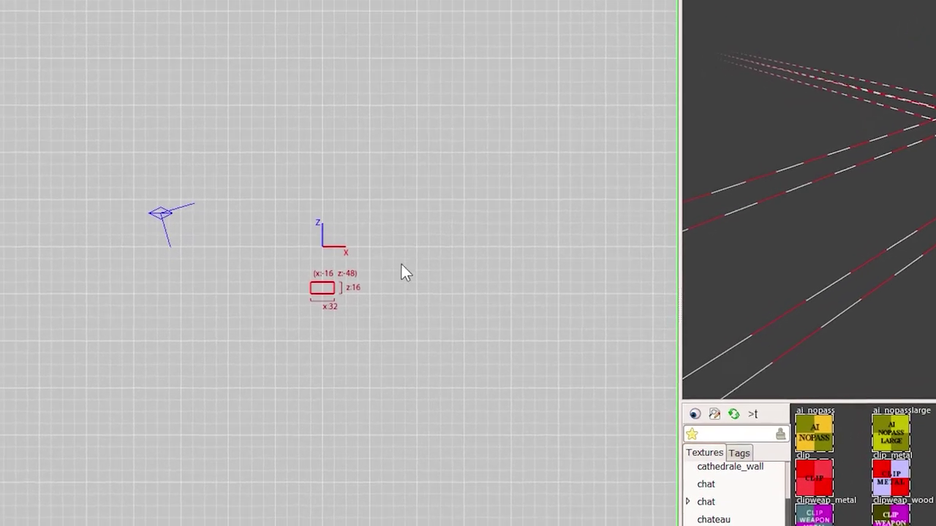
drag(410, 282, 491, 284)
mouse_move(471, 203)
mouse_down()
mouse_move(455, 141)
mouse_move(467, 164)
mouse_up()
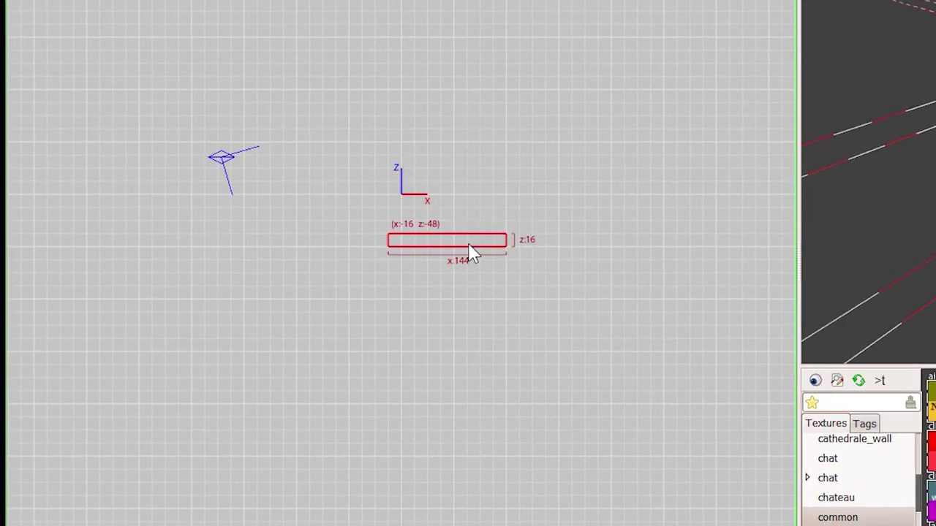
drag(470, 244, 425, 245)
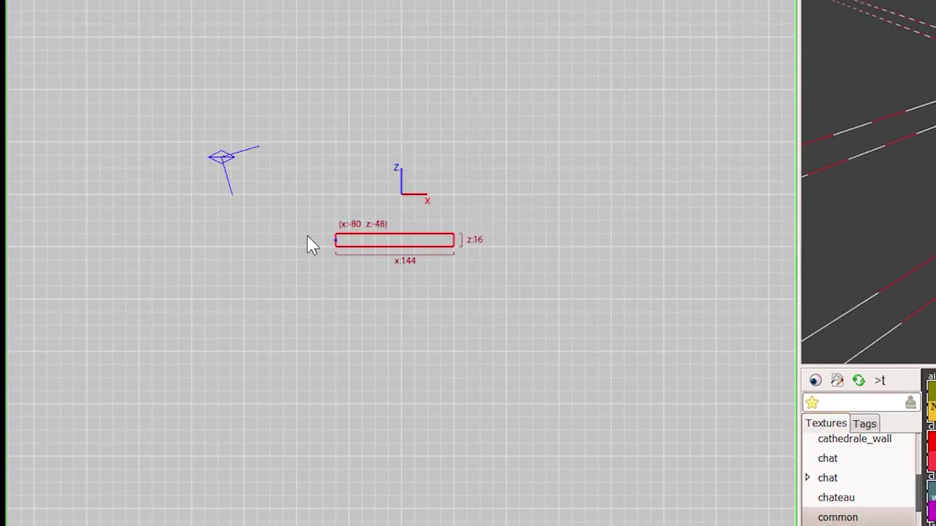
key(ctrl+z)
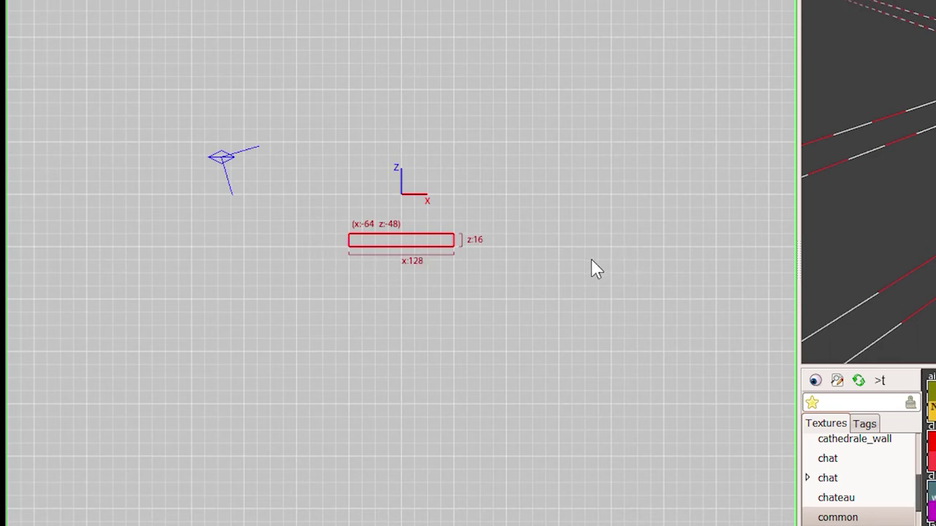
key(Escape)
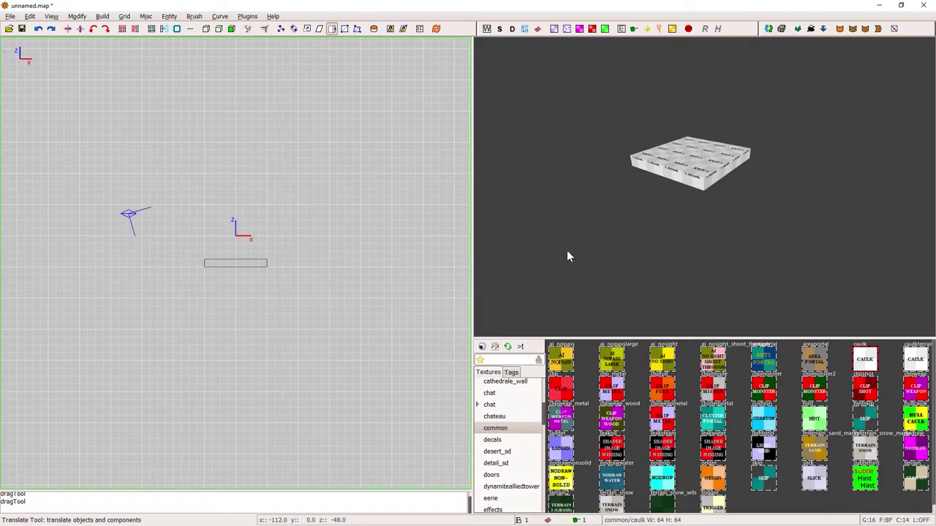
- Add the worldspawn keys mapcoordsmaxs with value 1000 -1000 and mapcoordsmins with value -1000 1000
key(ctrl+a)
key(ctrl+Tab)
key(n)
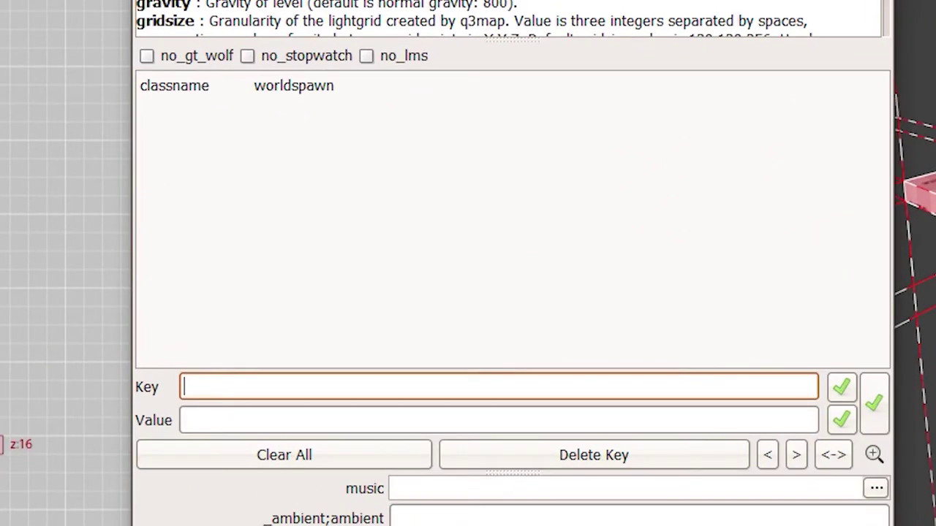
text(mapcoor)
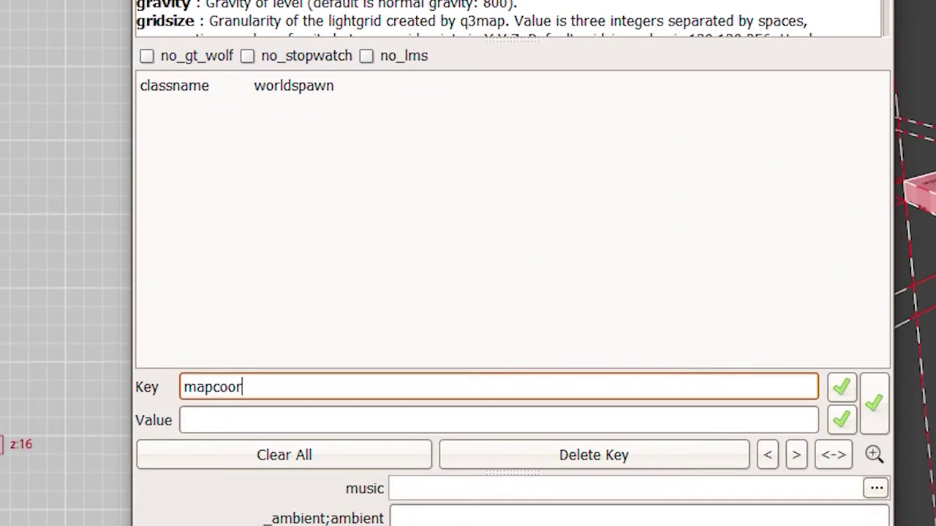
text(dsmaxs)
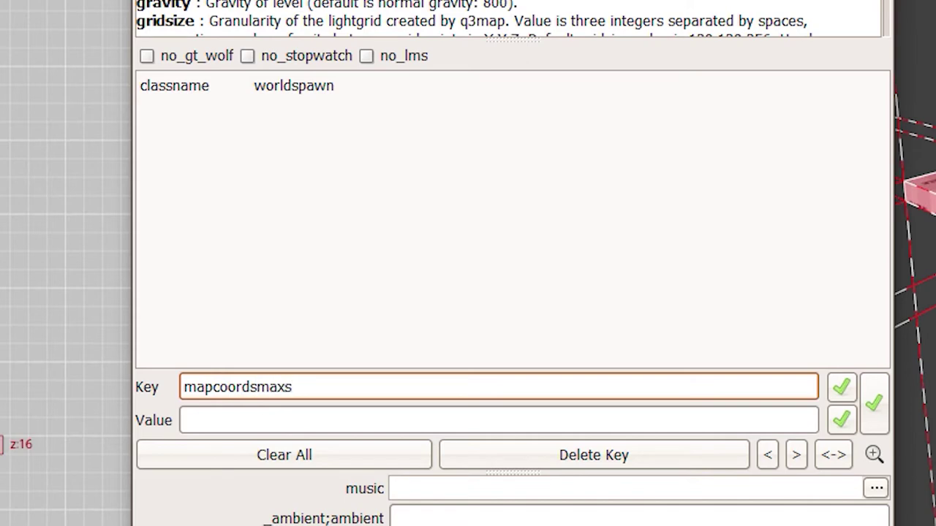
key(Tab)
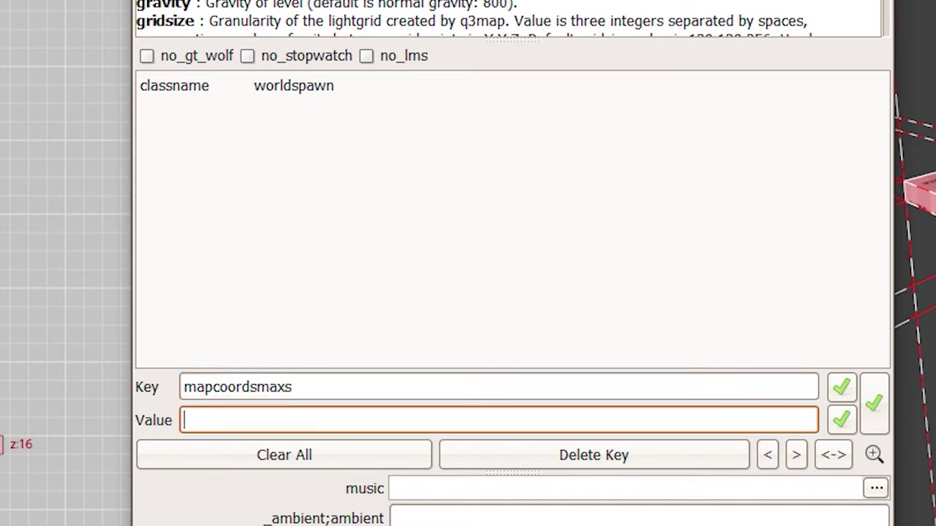
text(1000 -1000)
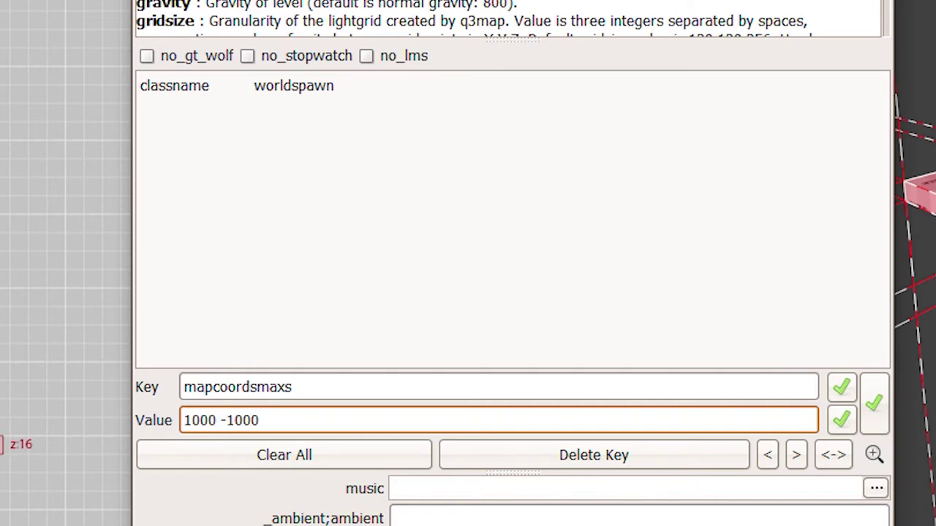
key(Return)
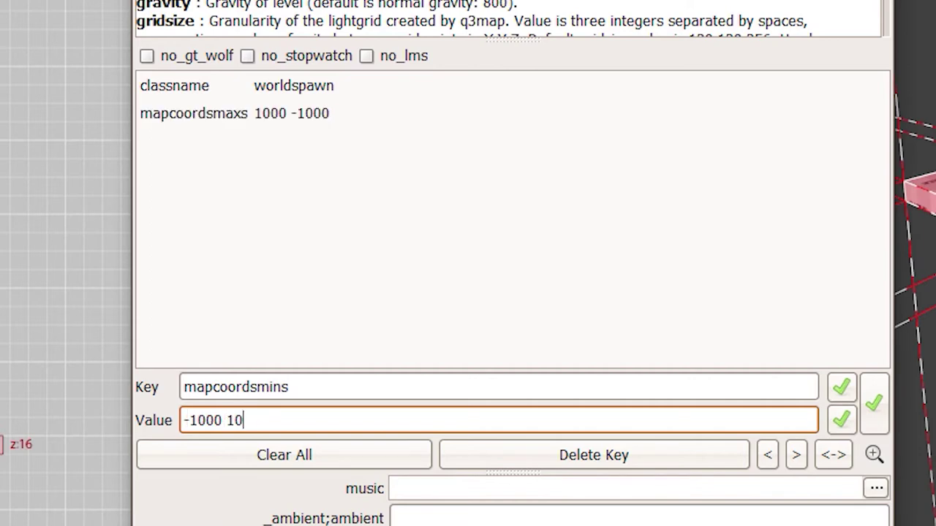
key(Return)
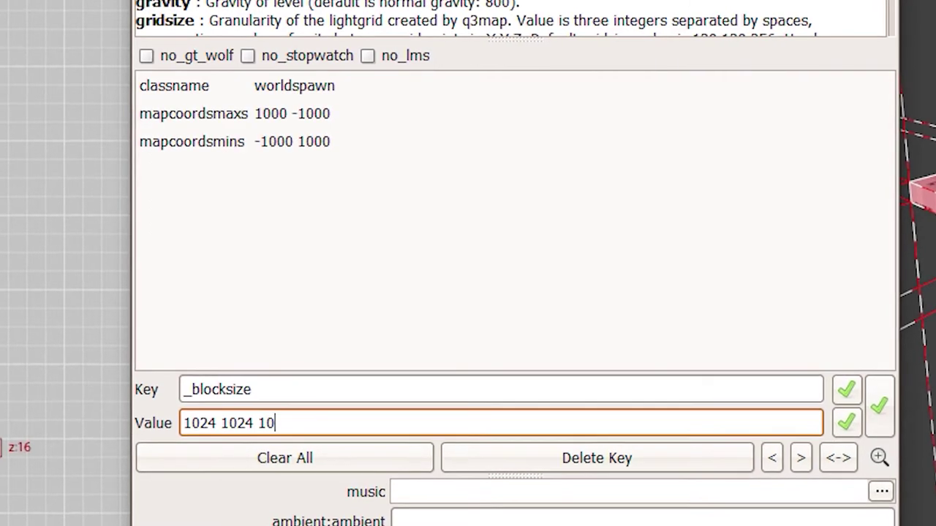
text(24)
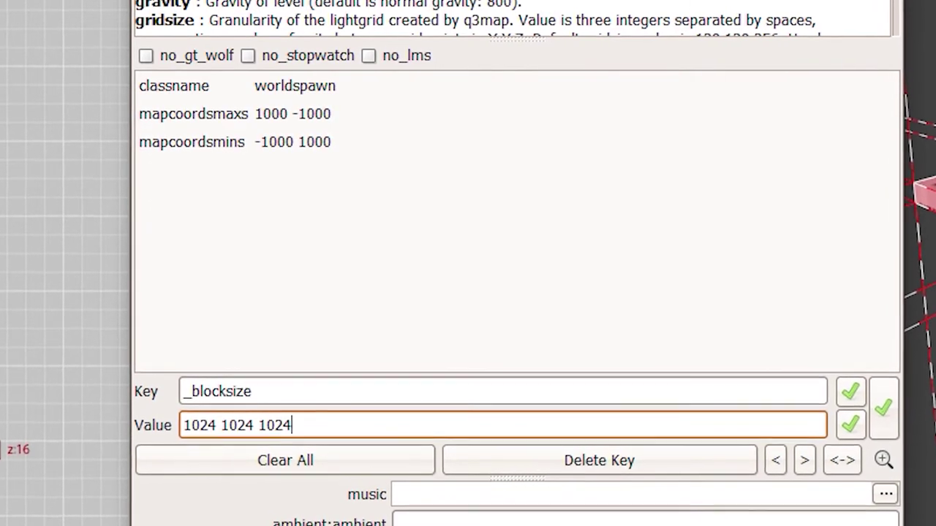
key(Return)
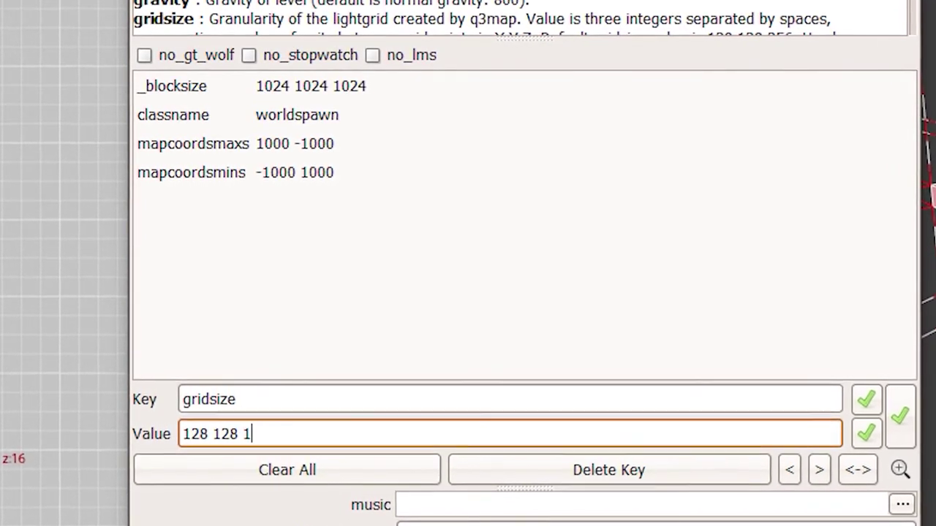
text(28)
key(Return)
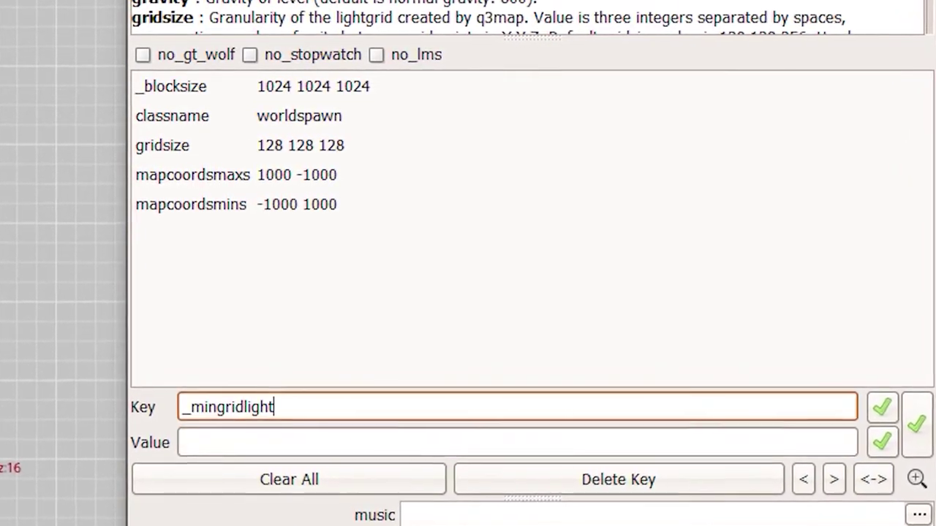
- Add the worldspawn keys _mingridlight with value 48 and _minlight with value 15
text(48)
key(Return)
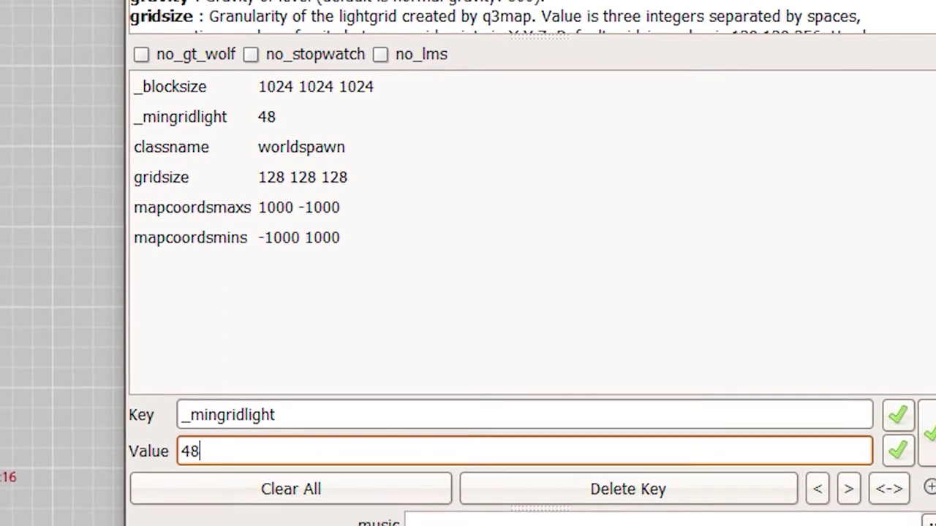
triple_click(332, 416)
text(_minlight)
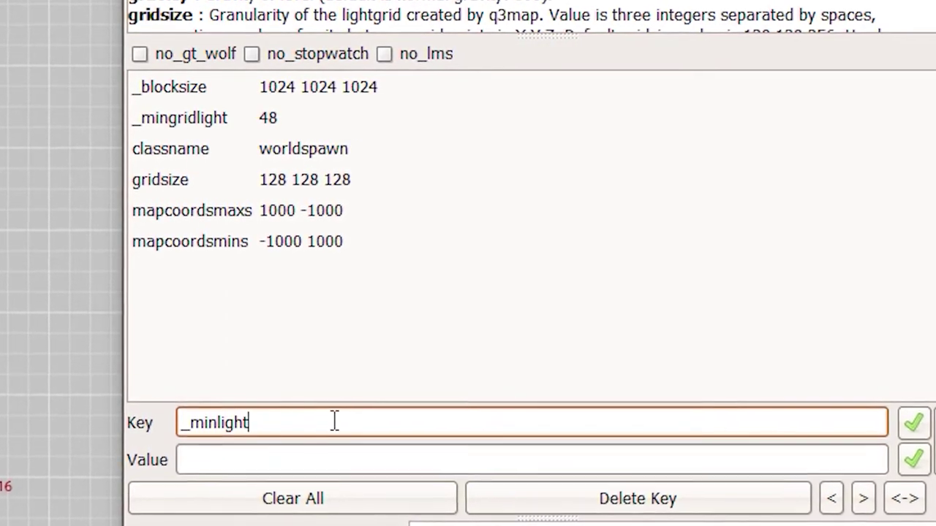
key(Tab)
text(15)
key(Return)
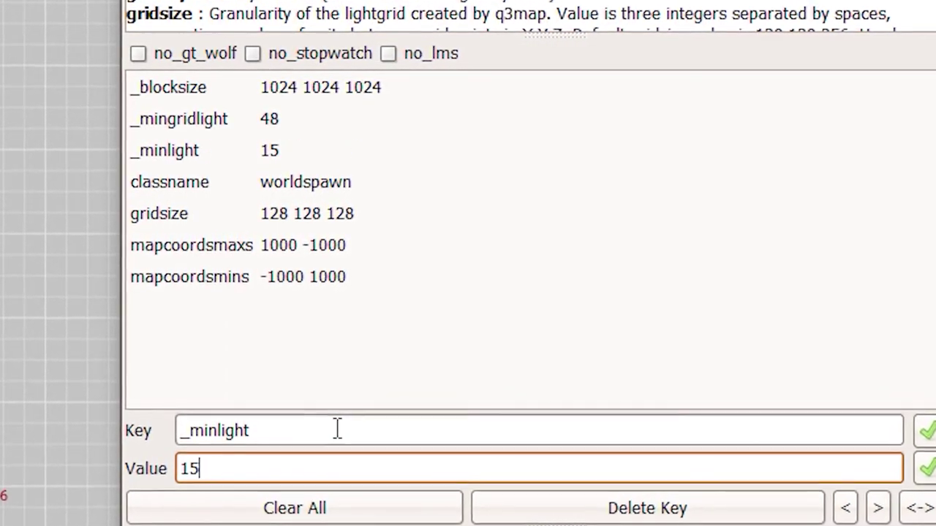
- Add the worldspawn keys _minvertexlight with value 20 and _color with value 0.95 0.95 1.0, and close the entity window
triple_click(332, 432)
text(_minvertexlight)
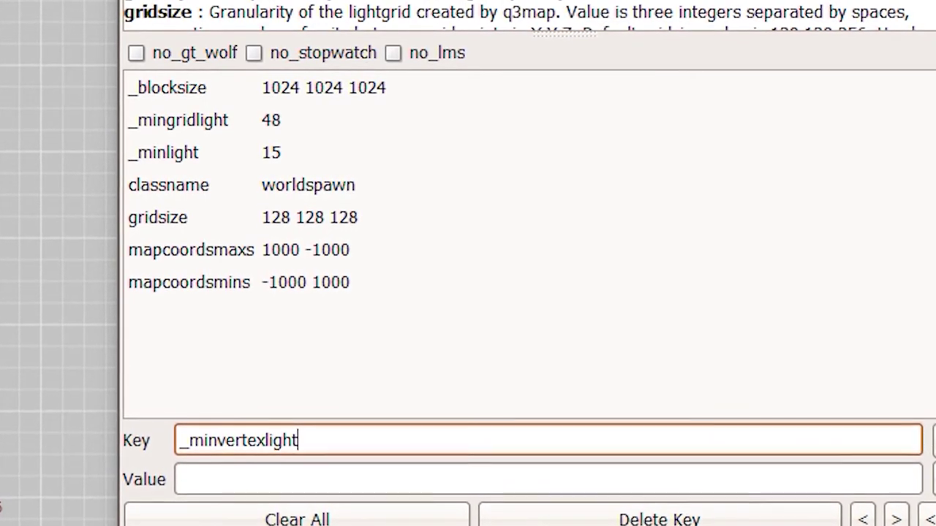
key(Tab)
text(20)
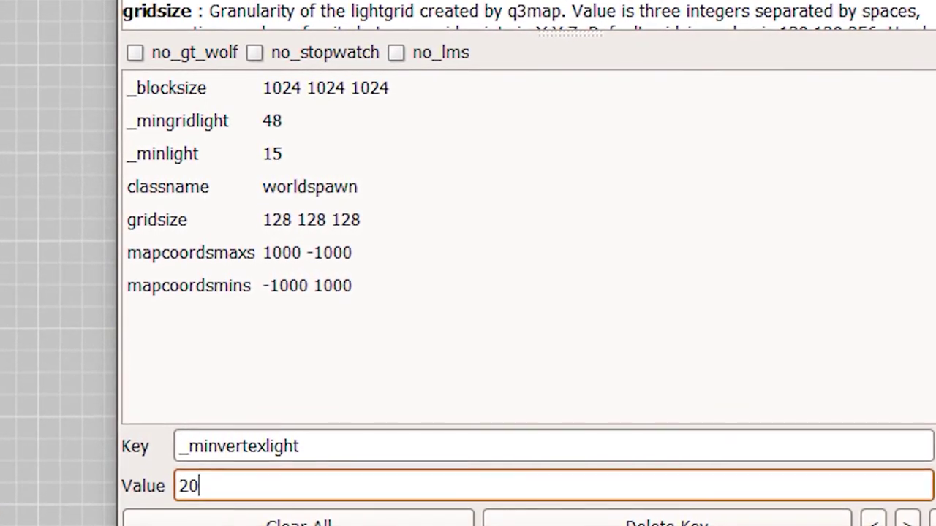
key(Return)
key(shift+Tab)
text(_color)
key(Tab)
text(0.95 0.95 1)
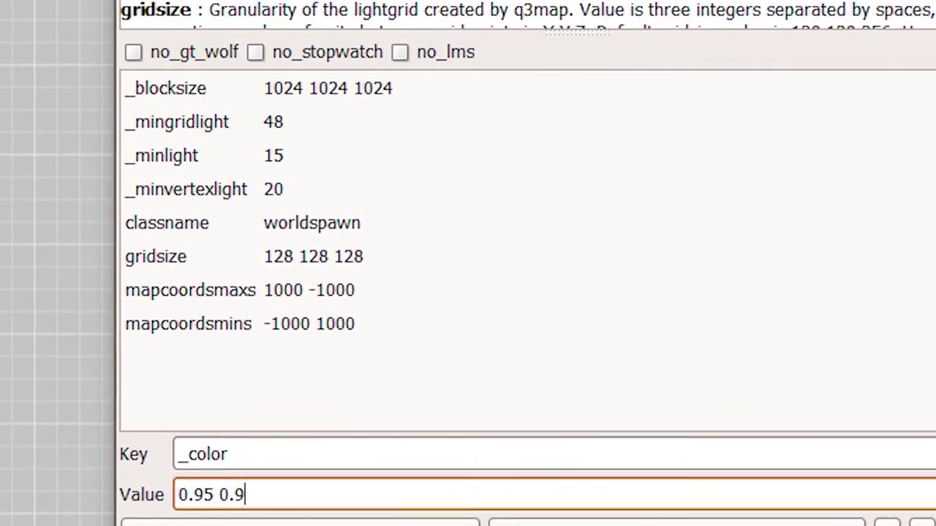
text(.0)
key(Return)
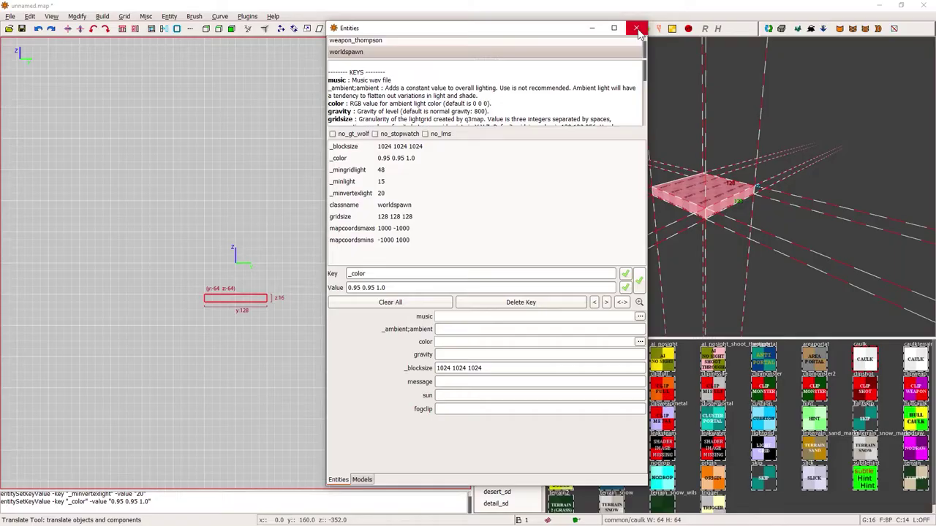
key(n)
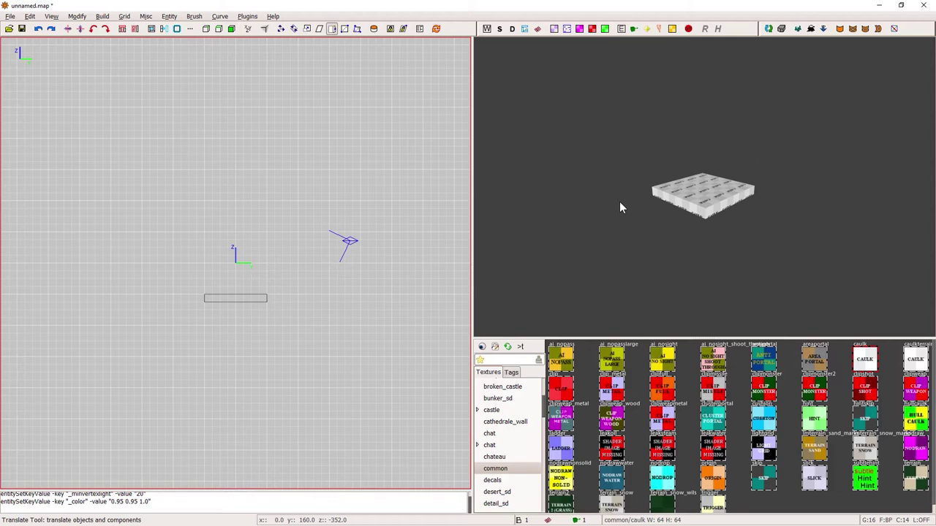
- Paste four copies of the caulk brush and spread them at different positions and heights in the YZ view
shift+click(687, 206)
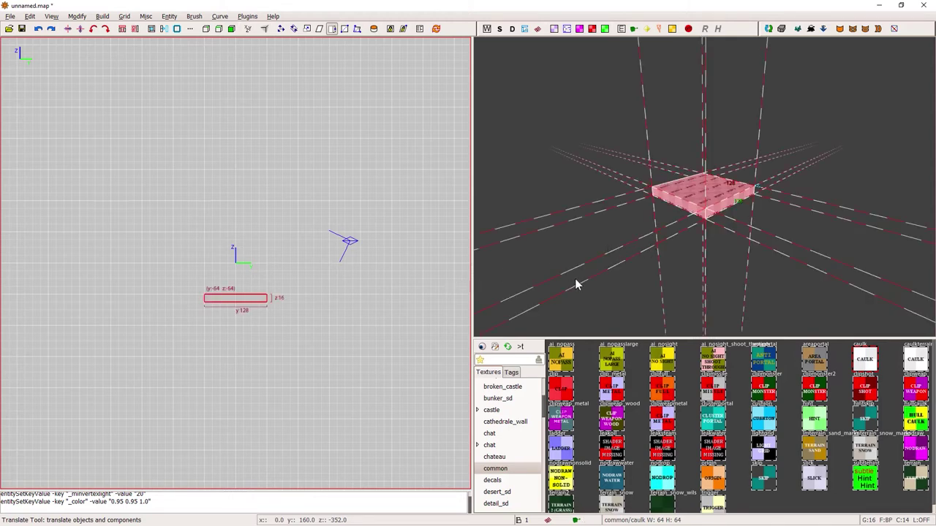
key(ctrl+v)
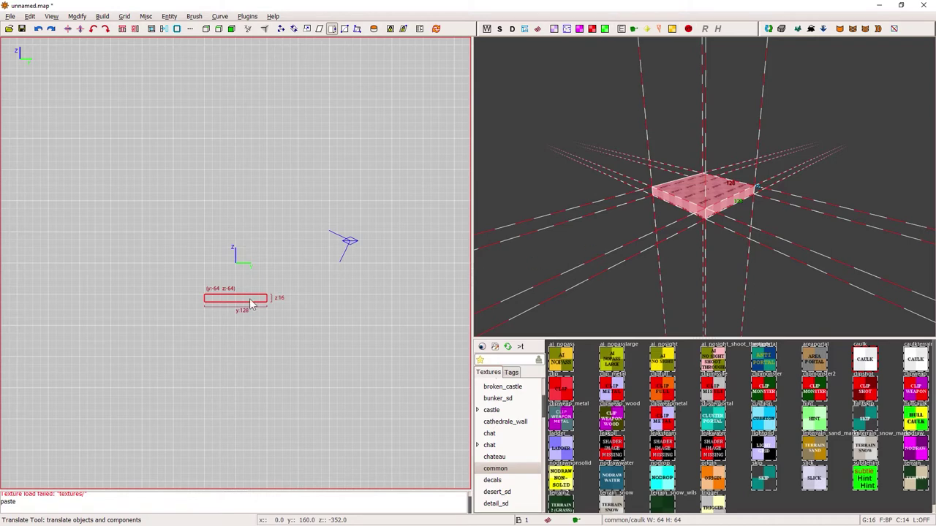
mouse_move(271, 297)
mouse_down()
mouse_move(316, 259)
mouse_move(315, 219)
mouse_move(301, 225)
mouse_move(350, 300)
mouse_up()
key(ctrl+v)
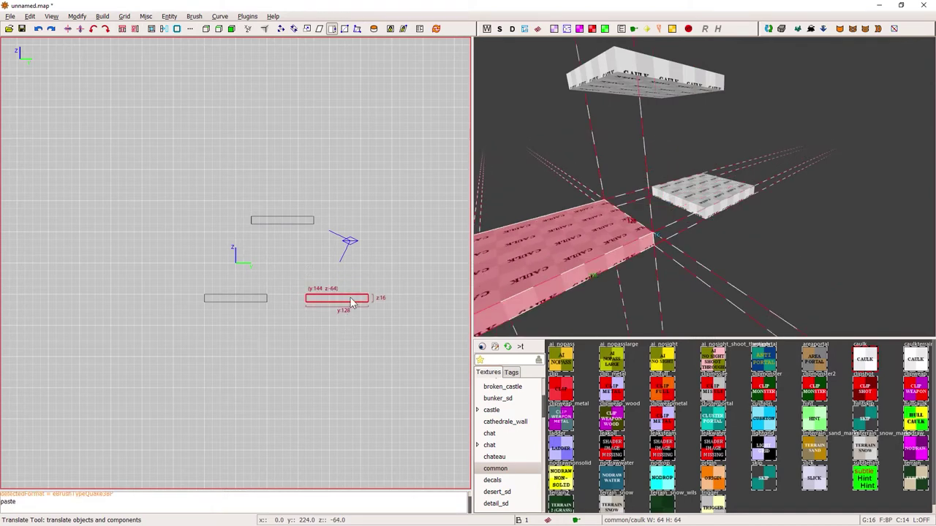
key(ctrl+v)
drag(351, 303, 374, 276)
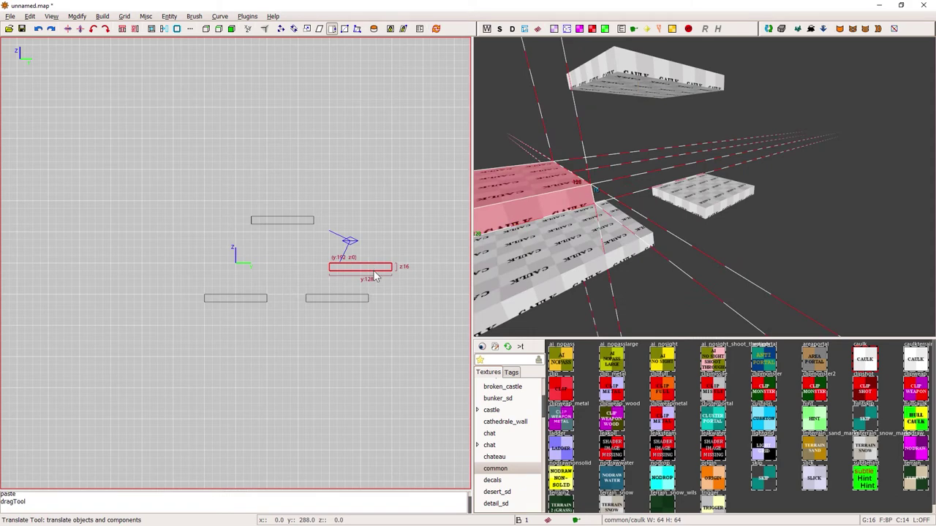
right_click(705, 187)
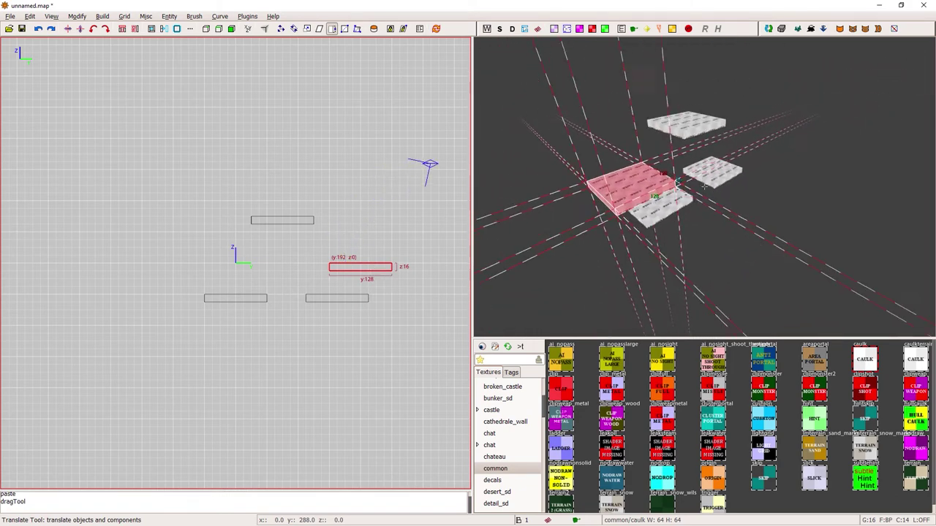
key(Up)
key(ctrl+v)
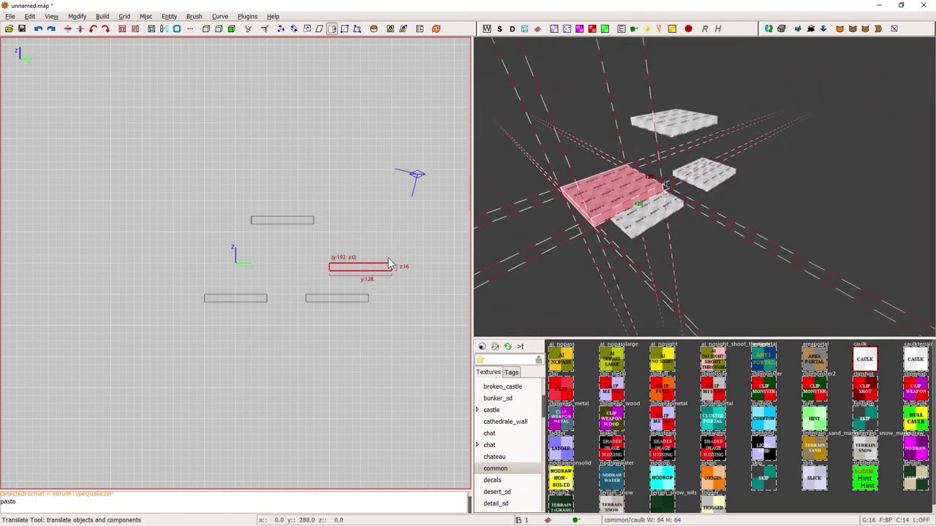
drag(377, 270, 405, 225)
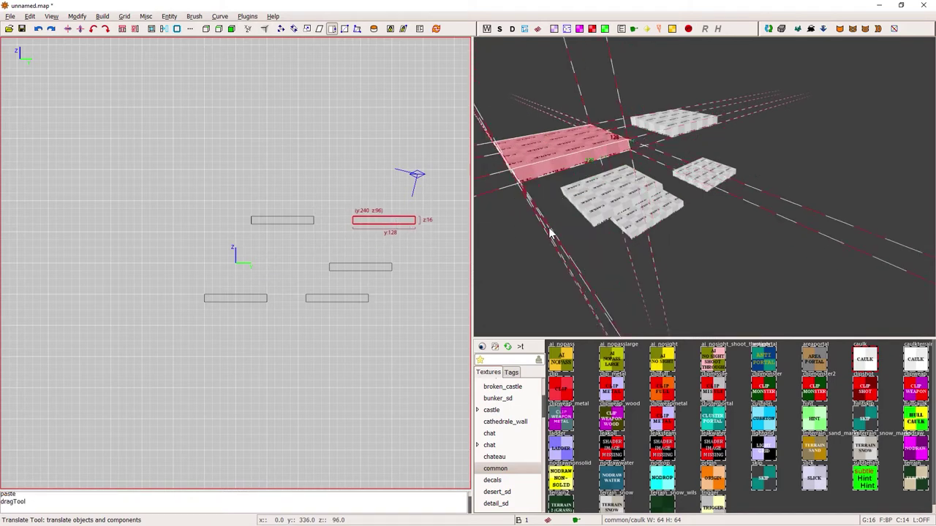
- Undo the pasting and moving of the caulk brush copies
key(ctrl+z)
key(ctrl+z)
key(ctrl+z)
key(ctrl+z)
key(ctrl+z)
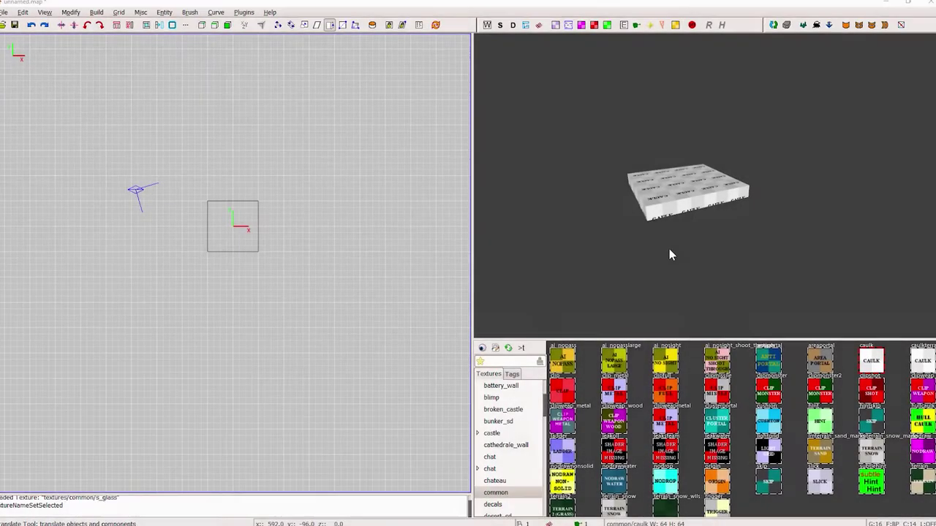
- Select the caulk floor brush, extend it along Y and widen it to 896 units along X in top view
right_drag(670, 256, 781, 183)
shift+click(234, 242)
drag(234, 208, 237, 88)
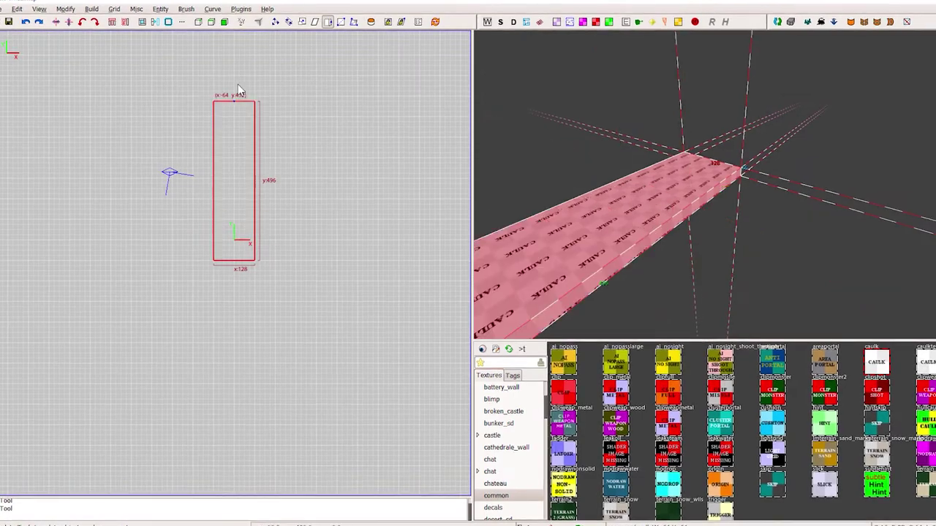
drag(304, 240, 416, 241)
drag(177, 241, 50, 242)
- Duplicate the caulk floor and place the copy above it as a ceiling with its top at Z 320, and deselect it
key(ctrl+Tab)
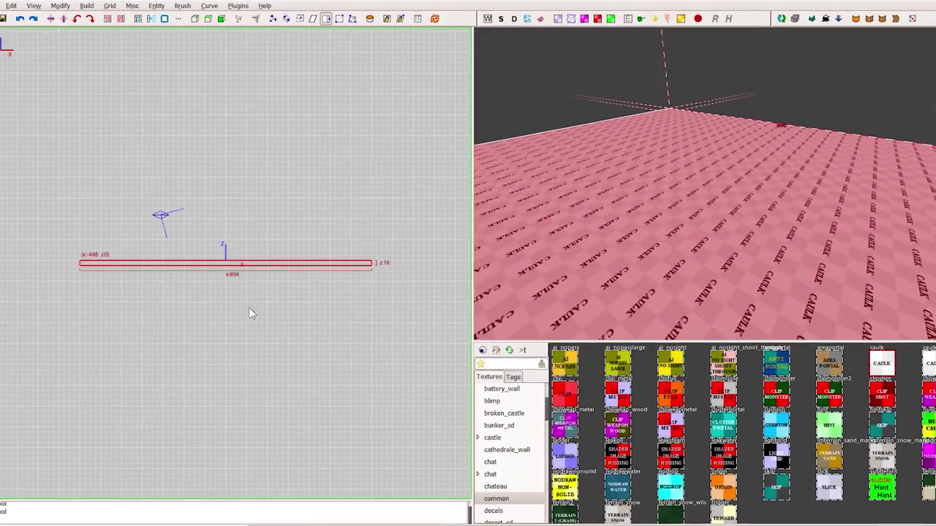
key(space)
drag(259, 265, 242, 160)
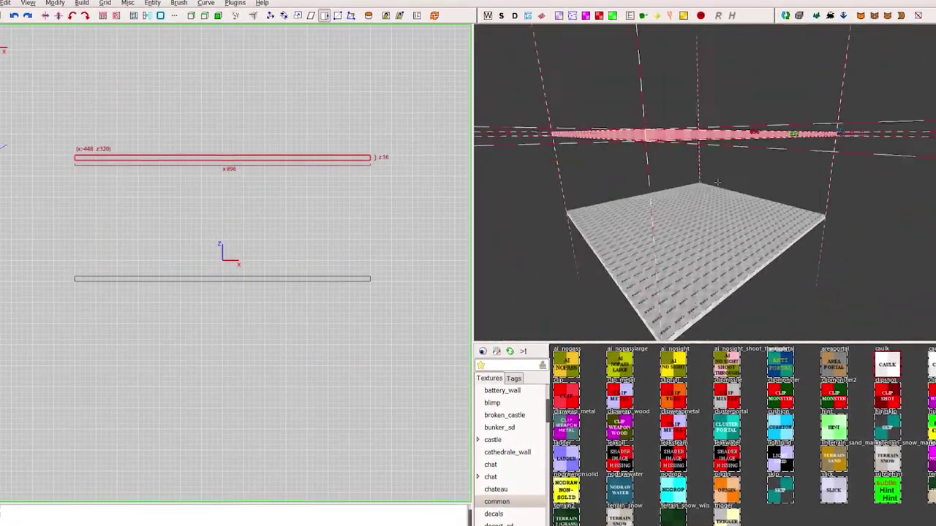
key(Escape)
- Enclose the room with four caulk walls, 16 units thick and 352 units high, between floor and ceiling, and check the interior
key(ctrl+Tab)
mouse_move(76, 205)
mouse_down()
mouse_move(355, 324)
mouse_move(88, 322)
mouse_move(316, 321)
mouse_up()
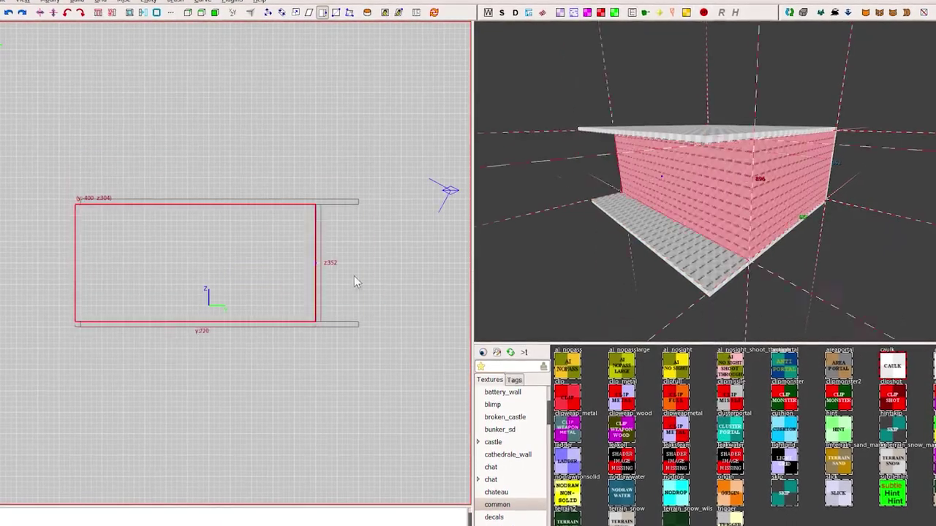
mouse_move(354, 283)
mouse_down()
mouse_move(314, 298)
mouse_move(46, 256)
mouse_move(351, 257)
mouse_up()
key(ctrl+Tab)
drag(312, 309, 405, 332)
mouse_move(44, 324)
mouse_down()
mouse_move(312, 324)
mouse_move(242, 251)
mouse_move(122, 224)
mouse_up()
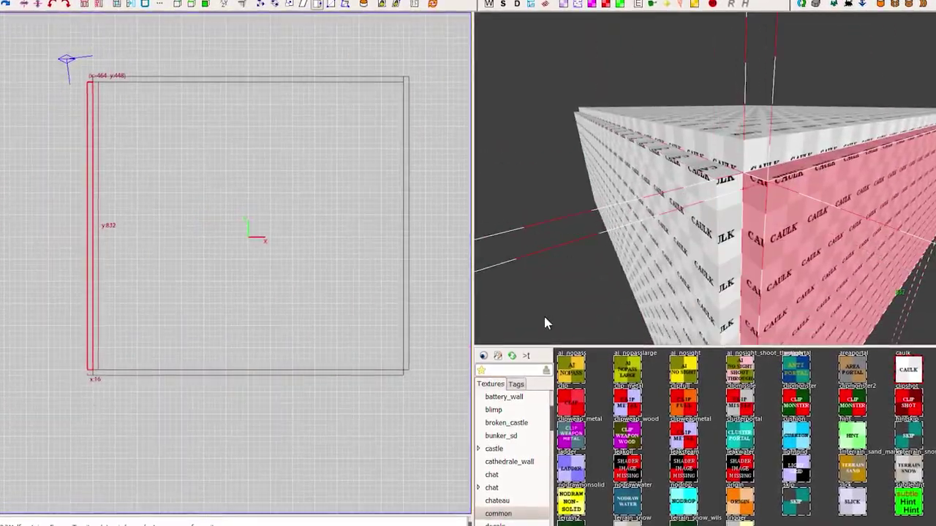
key(Escape)
right_click(545, 322)
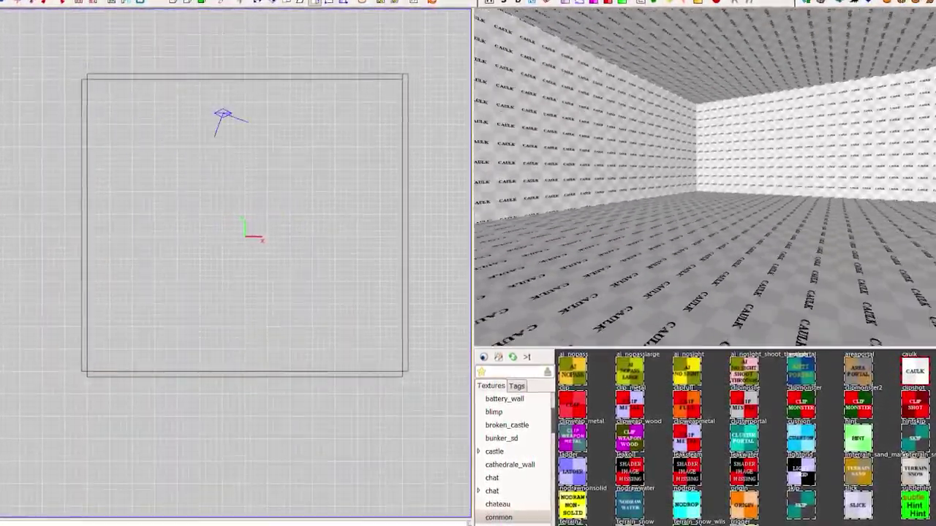
right_click(485, 92)
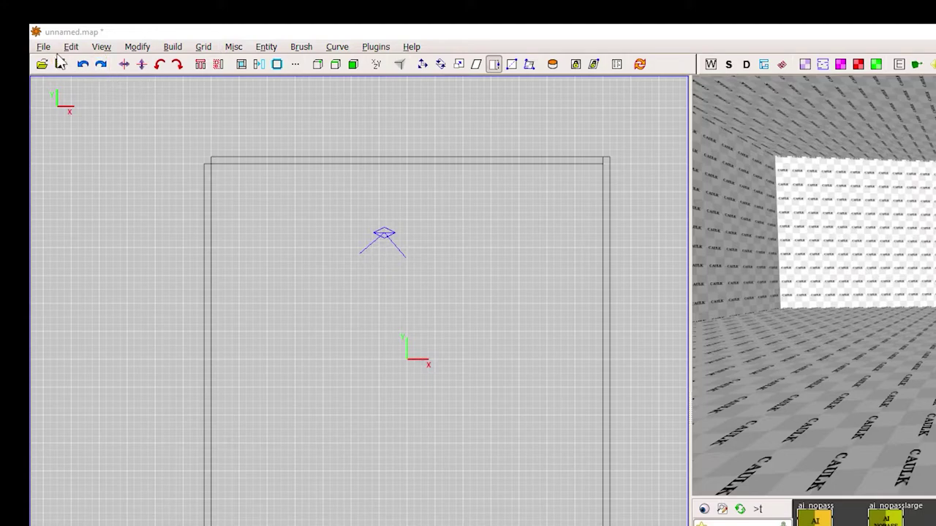
- Save the map as dynamitealliedtower_version1 in the maps folder of the dynamitealliedtower_version1 project under My custom maps
click(43, 47)
click(59, 132)
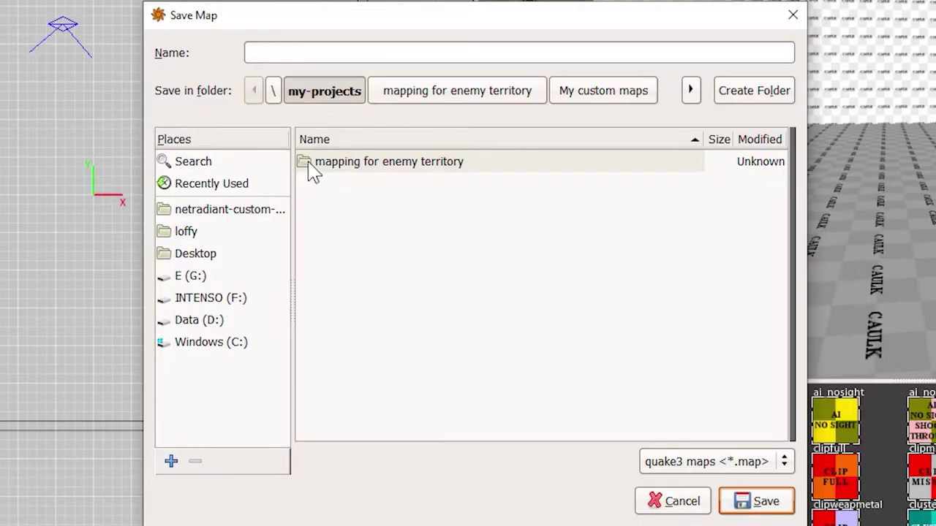
double_click(315, 167)
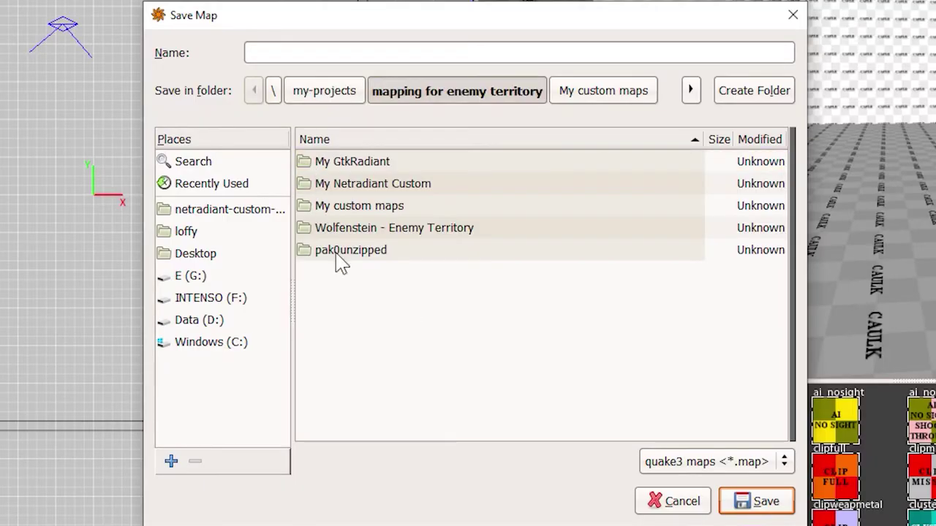
double_click(366, 207)
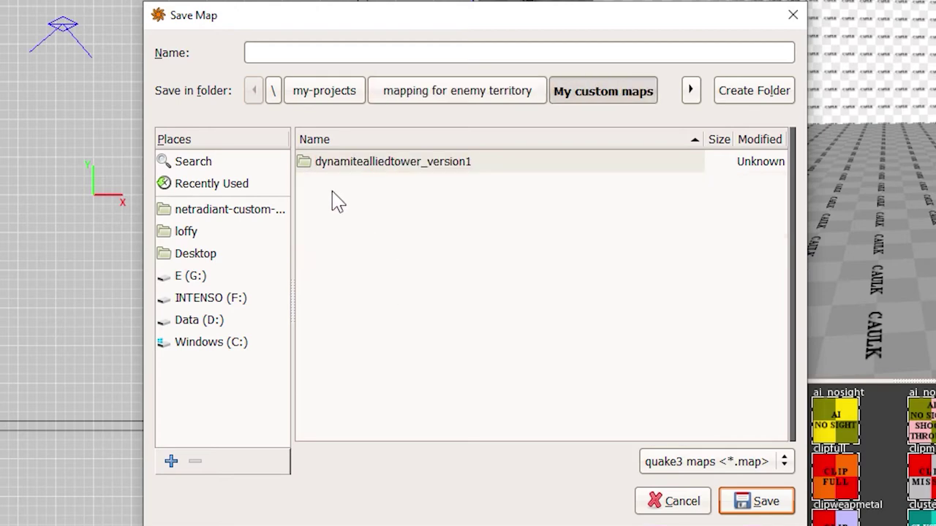
double_click(308, 164)
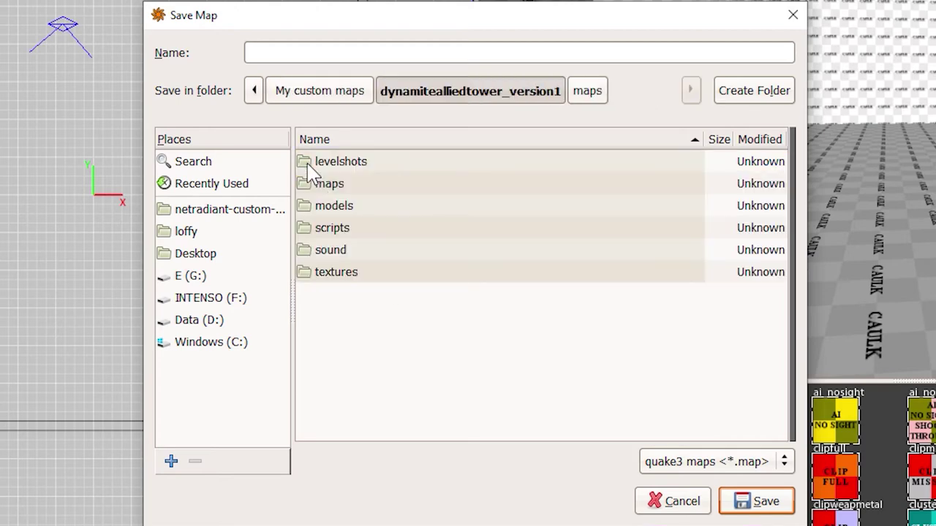
double_click(365, 185)
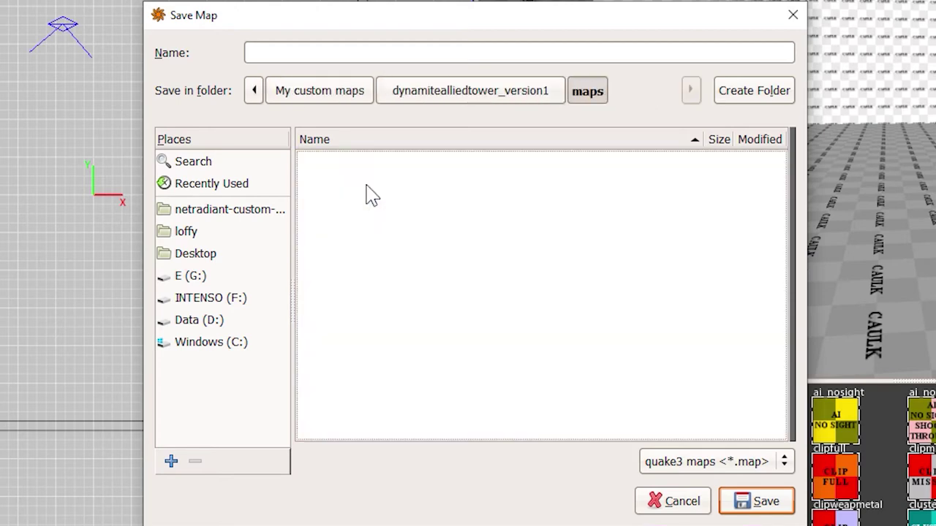
click(329, 57)
text(dynamiteallie)
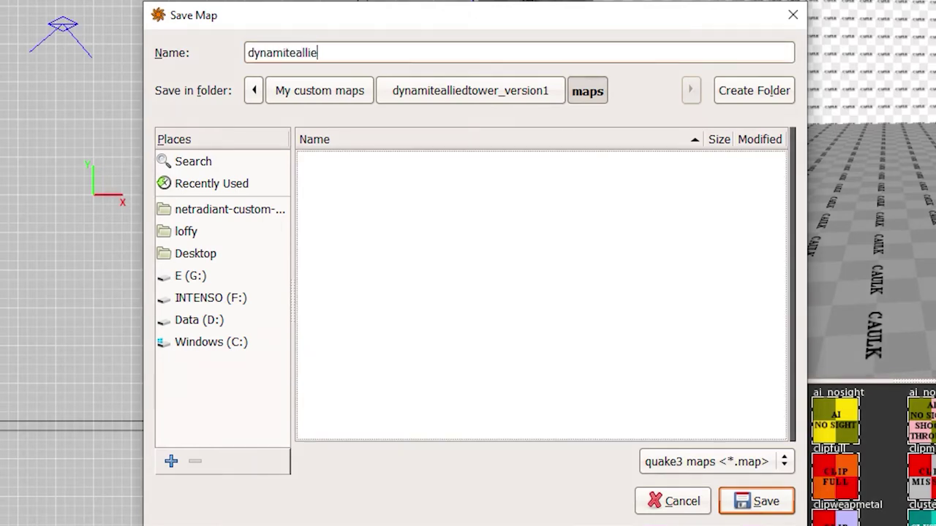
text(dtower_version1)
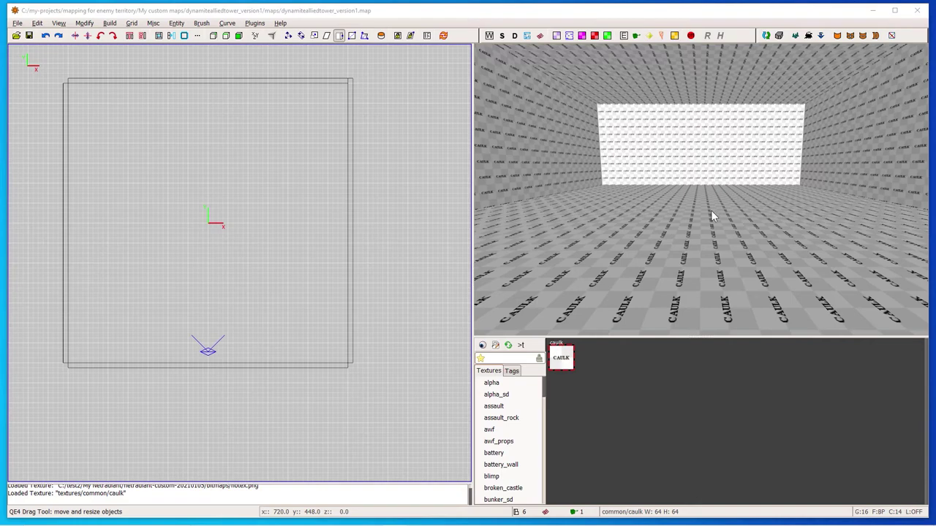
- Select the upper face of the caulk floor and load the goldrush texture set for it
shift+click(684, 238)
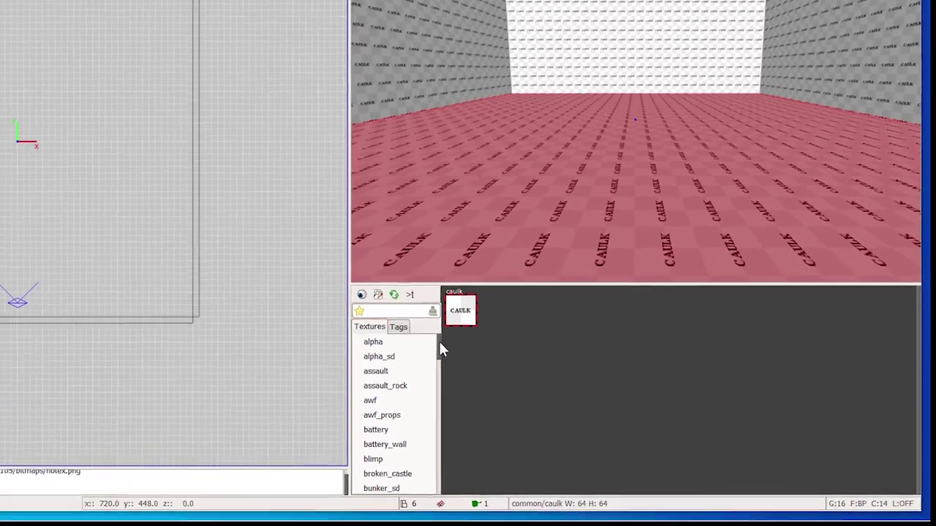
drag(442, 350, 440, 403)
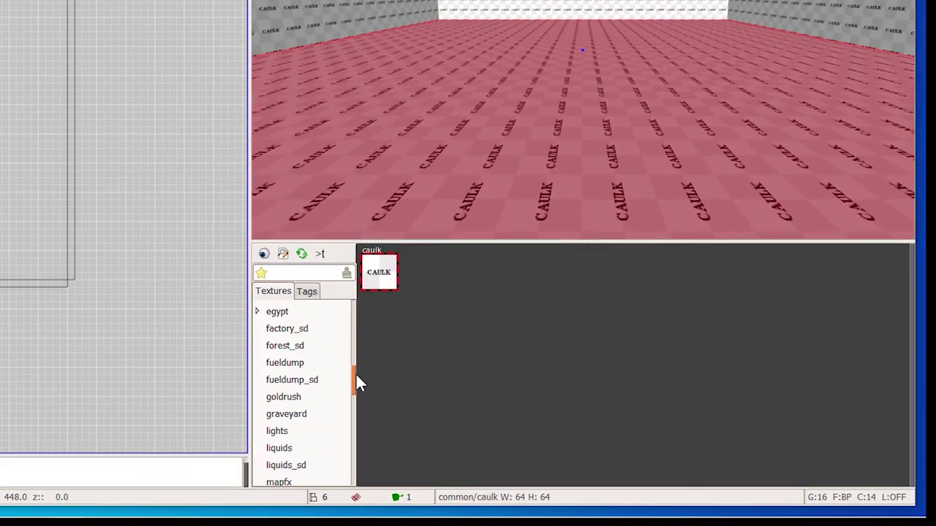
click(311, 397)
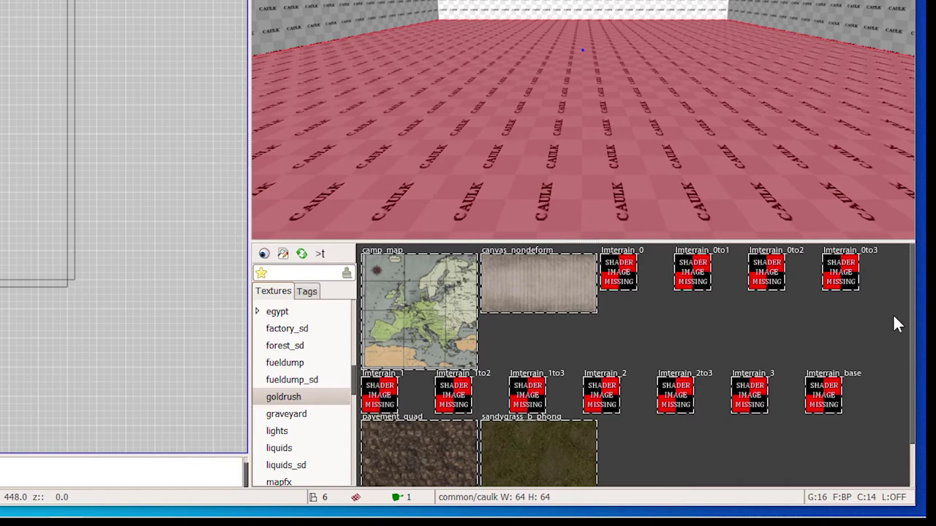
scroll(914, 307, down, 2)
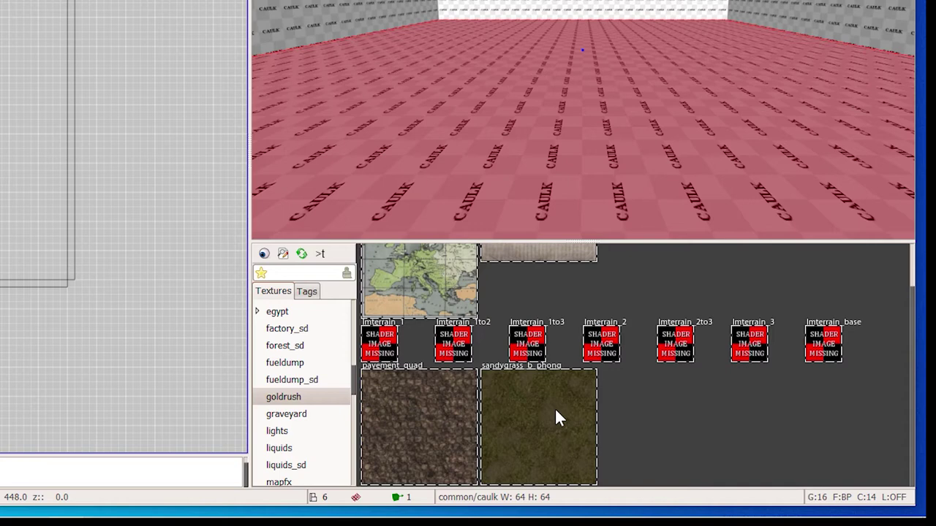
- Check the surfaceparm landmine line in the sandygrass_b_phong shader, close the shader text and apply that texture to the selected floor face
shift+click(556, 411)
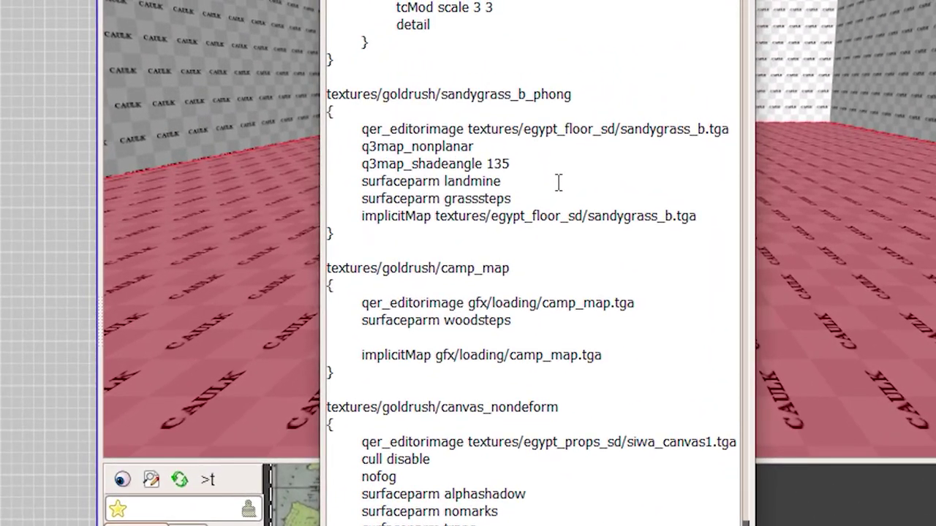
drag(510, 181, 357, 181)
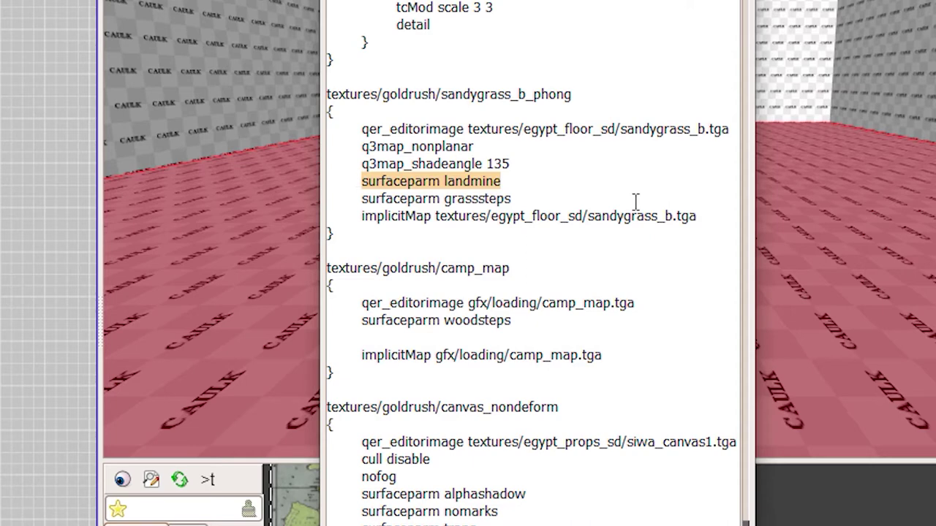
click(635, 201)
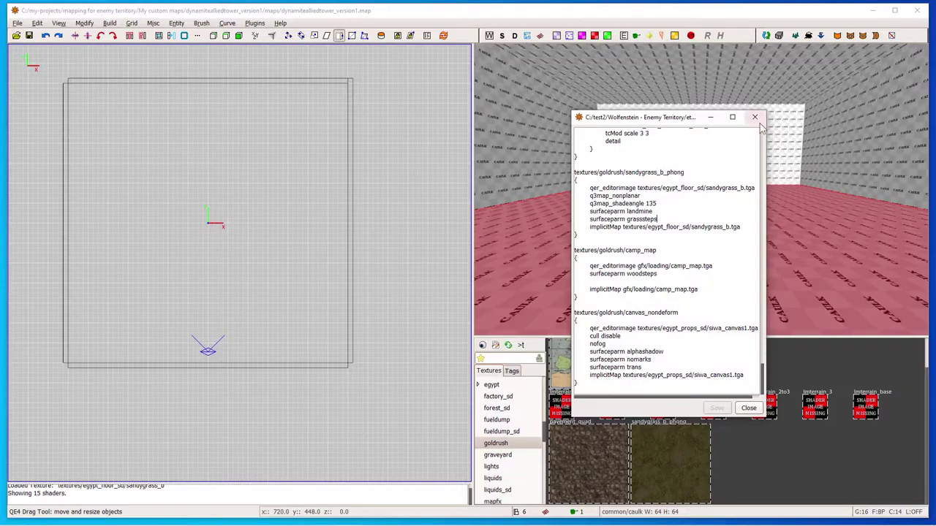
click(759, 117)
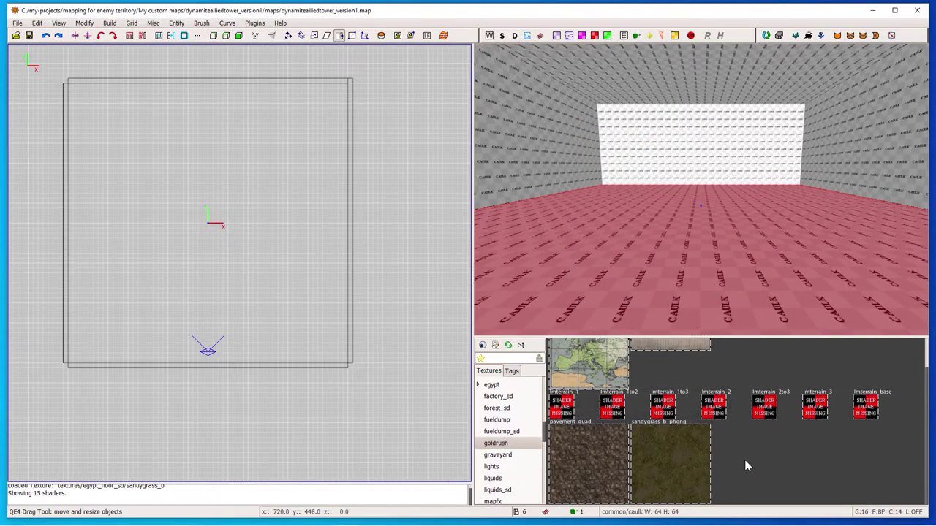
click(679, 466)
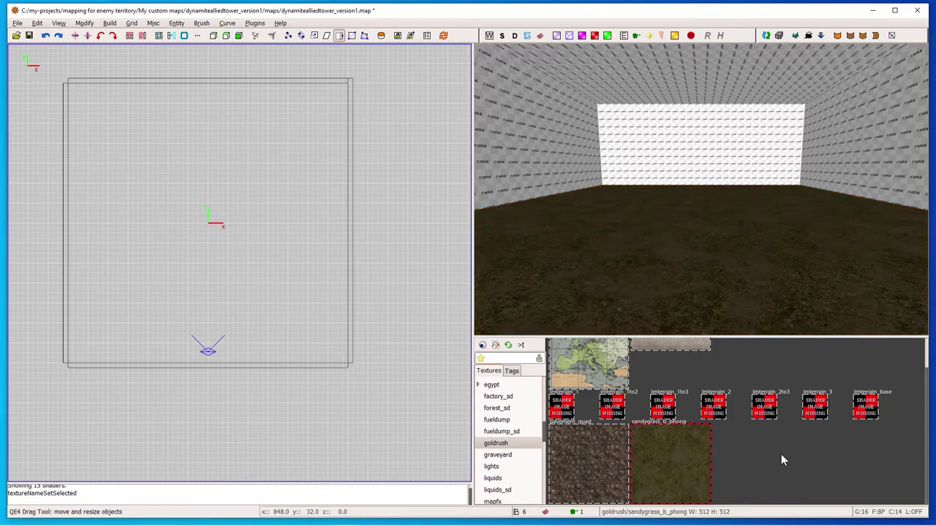
- Select all four caulk wall brushes around the room
right_click(745, 248)
key(Up)
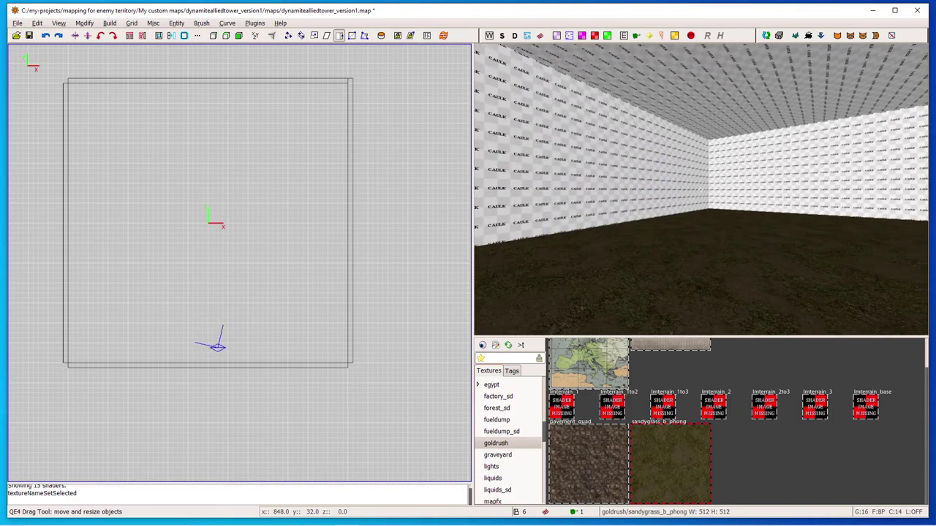
right_click(704, 189)
shift+click(694, 188)
shift+click(739, 182)
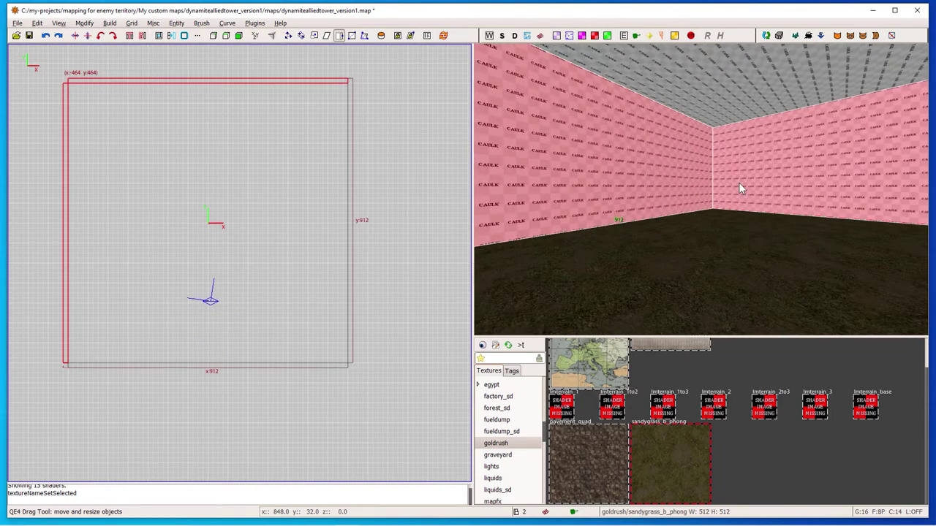
right_click(739, 182)
key(Up)
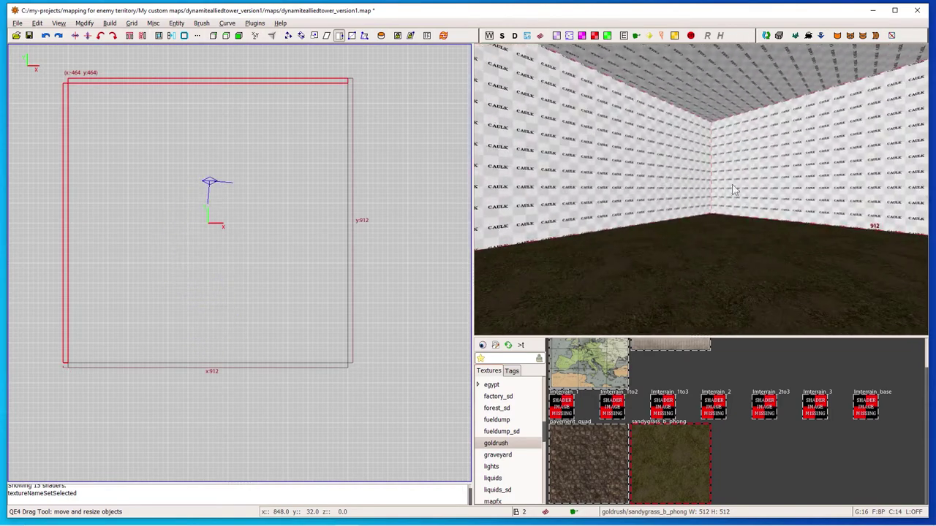
right_click(689, 198)
- Split the four selected walls horizontally at Z 192 with the Clipper tool in front view, check the result and deselect them
key(ctrl+Tab)
right_drag(365, 234, 397, 241)
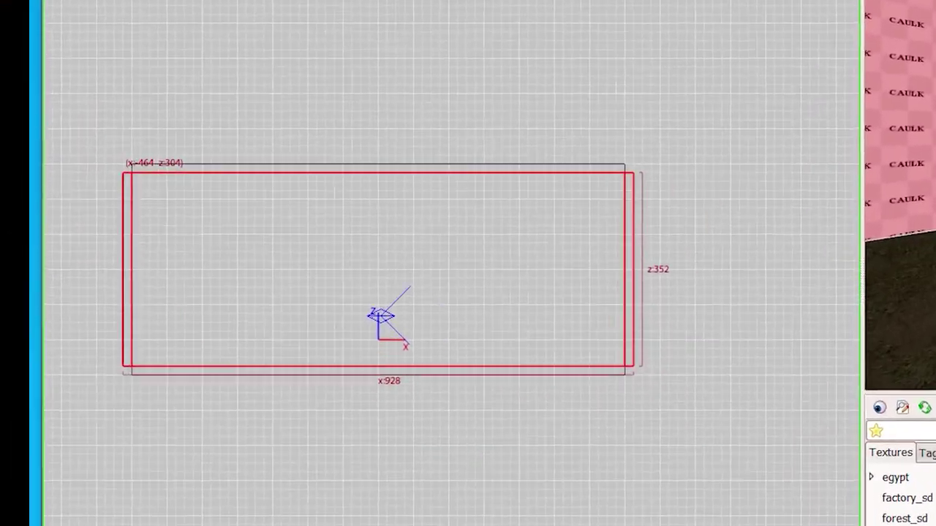
right_drag(529, 250, 532, 243)
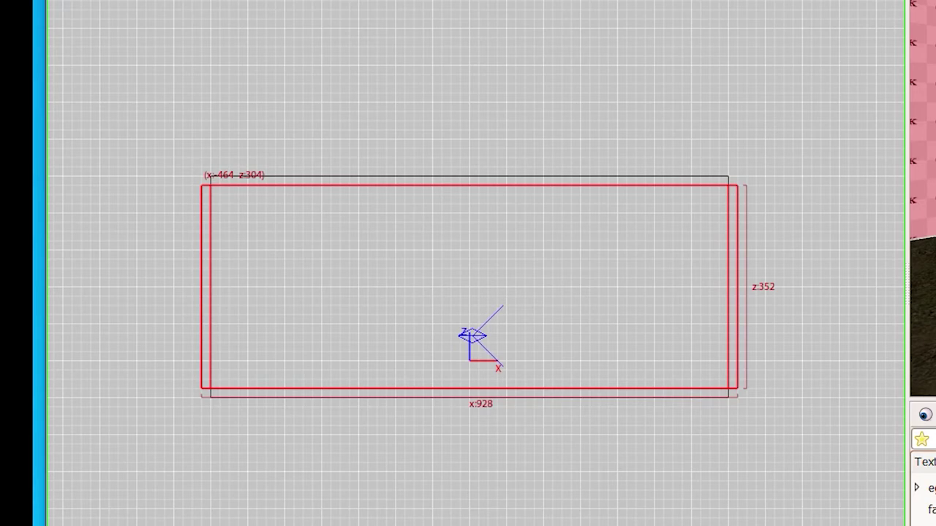
scroll(609, 244, up, 1)
scroll(609, 245, down, 4)
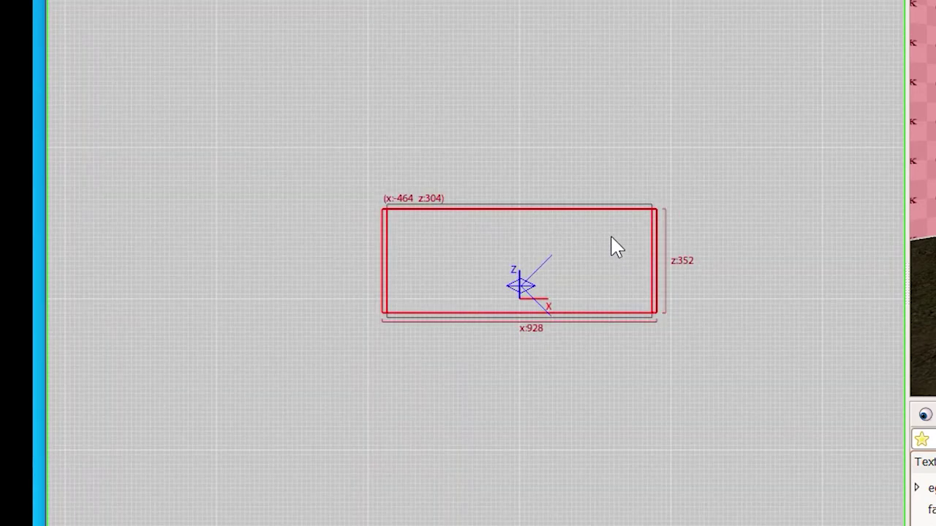
scroll(609, 244, up, 2)
scroll(612, 239, up, 1)
scroll(612, 238, down, 2)
scroll(612, 238, up, 4)
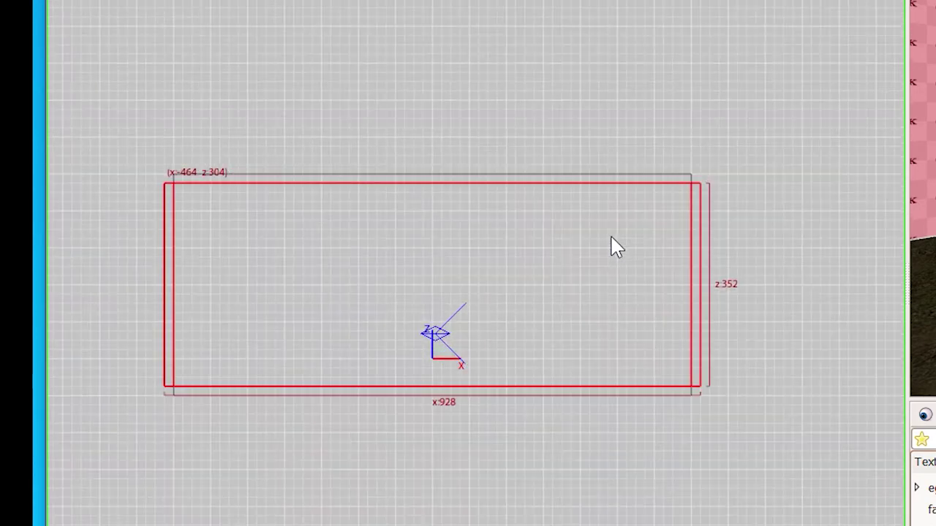
drag(457, 288, 561, 279)
drag(420, 285, 446, 277)
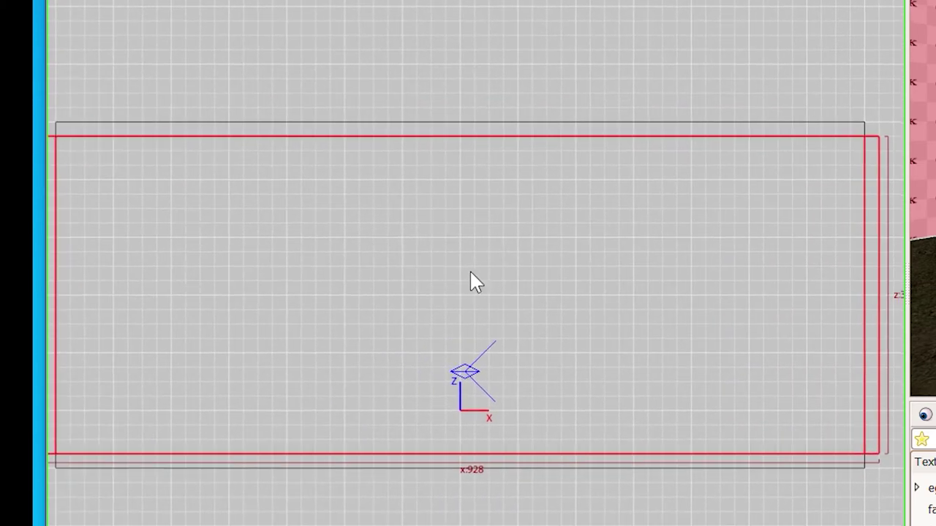
drag(529, 273, 599, 231)
scroll(508, 255, down, 1)
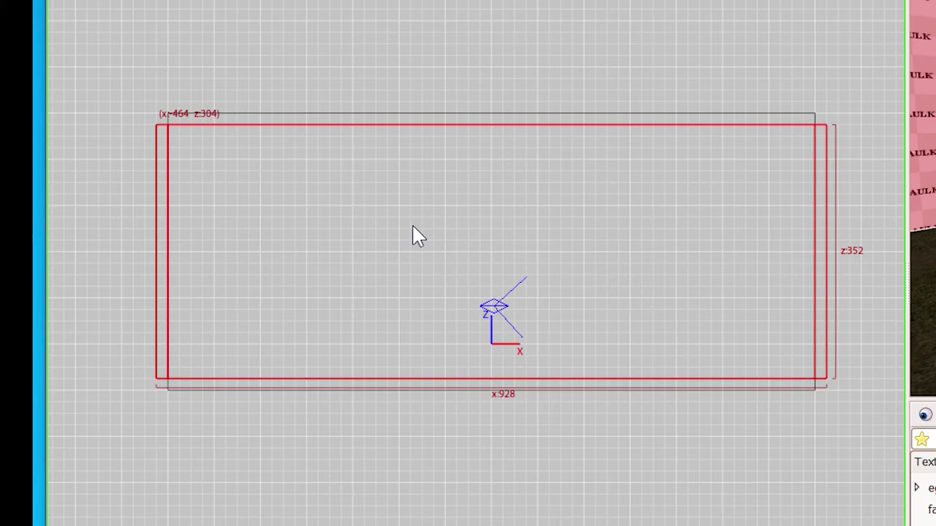
click(376, 207)
click(573, 206)
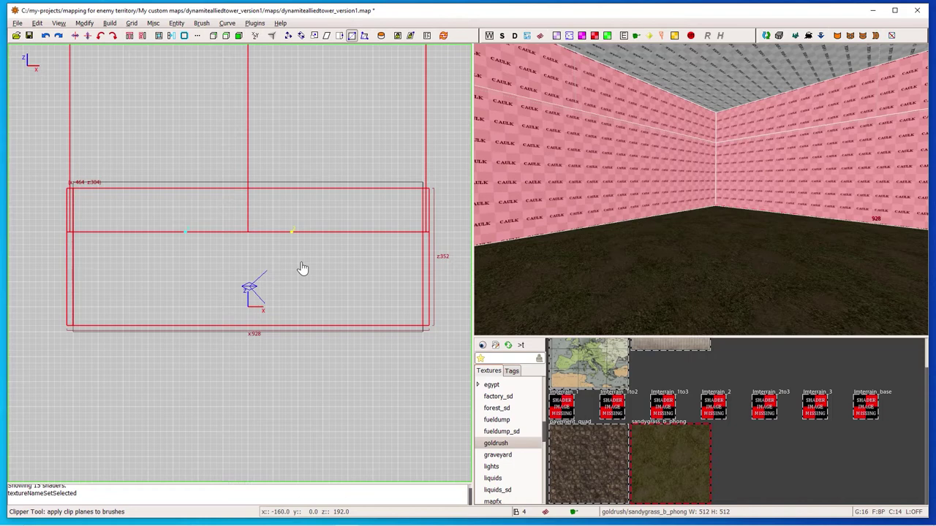
key(shift+Return)
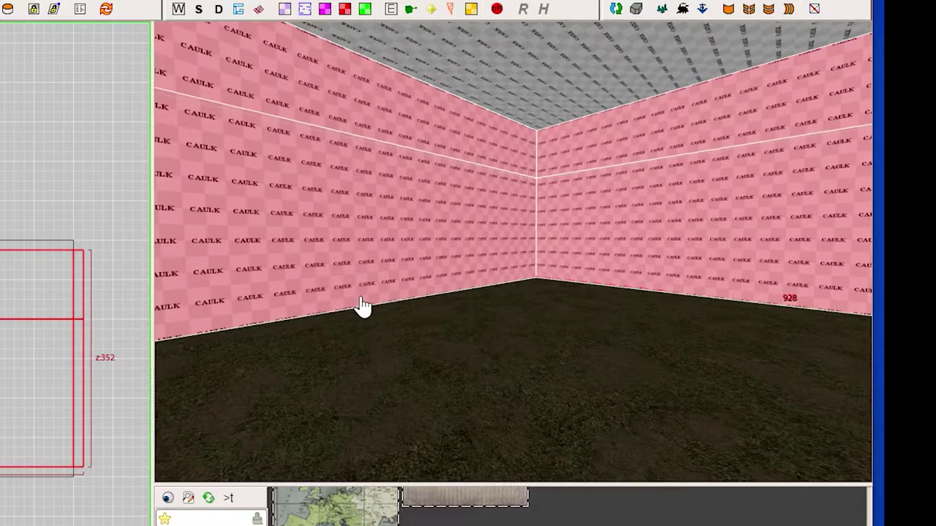
right_click(604, 224)
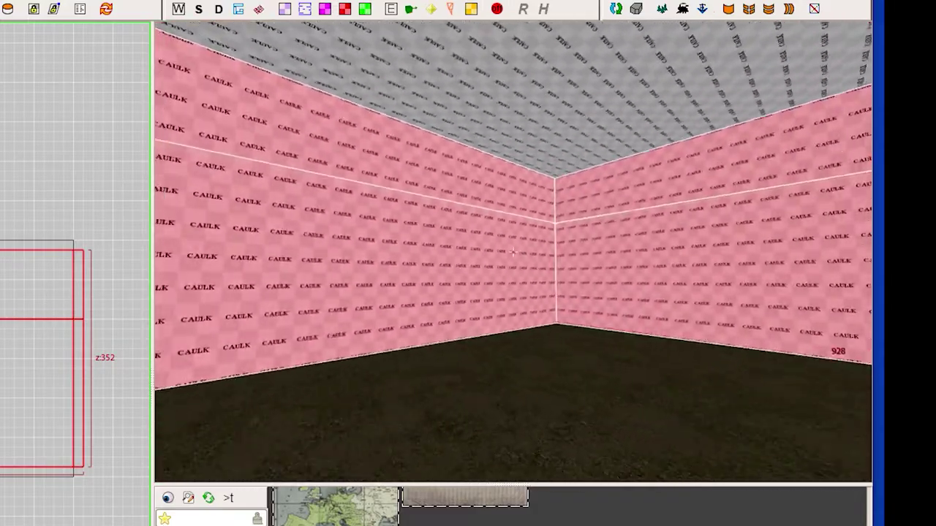
right_click(512, 272)
key(Escape)
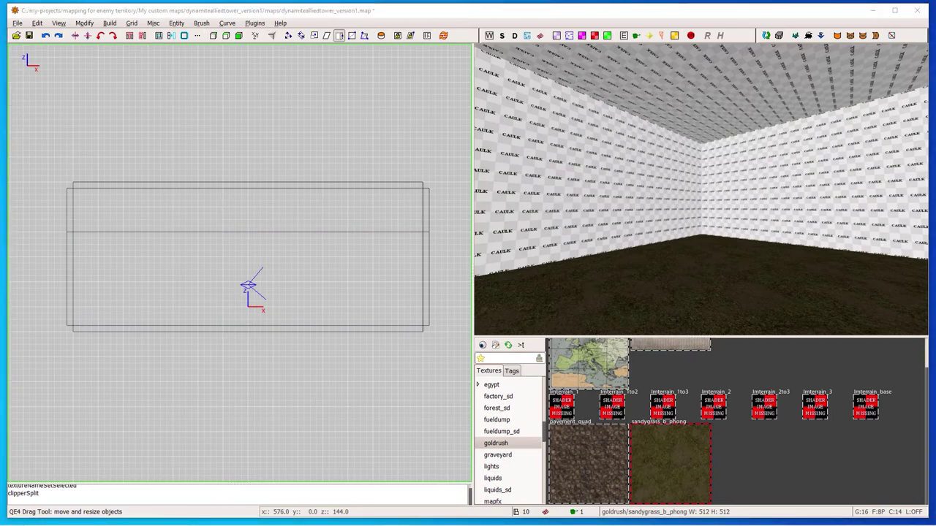
- Select the inner faces of the four lower wall sections
shift+click(684, 215)
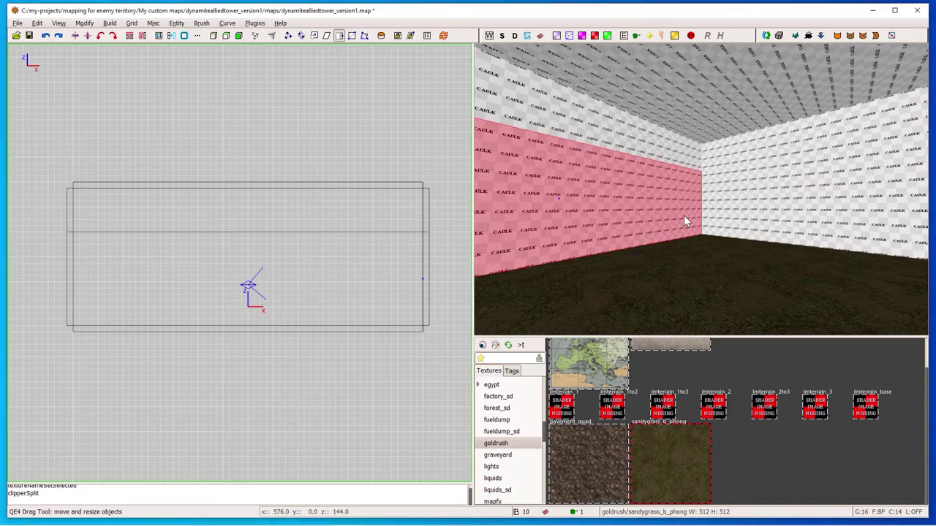
shift+click(746, 215)
right_click(747, 214)
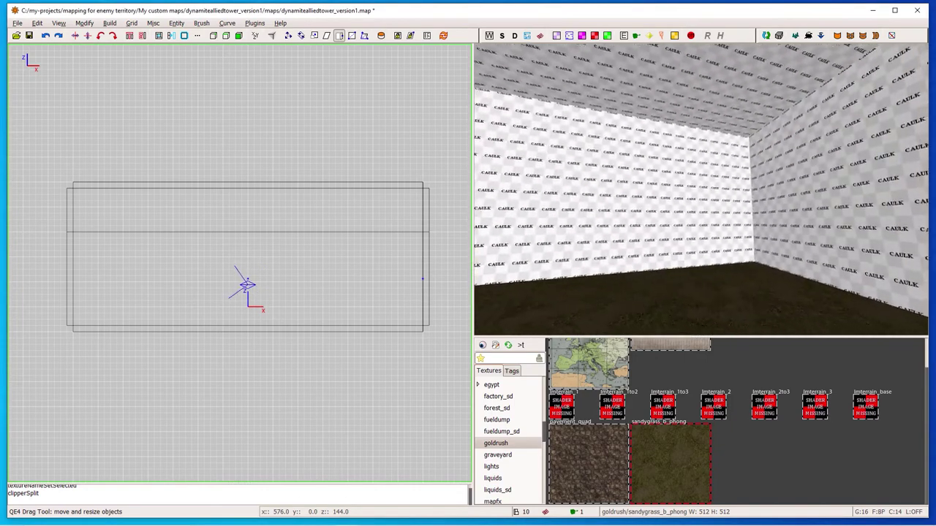
right_click(709, 219)
shift+click(709, 220)
shift+click(780, 221)
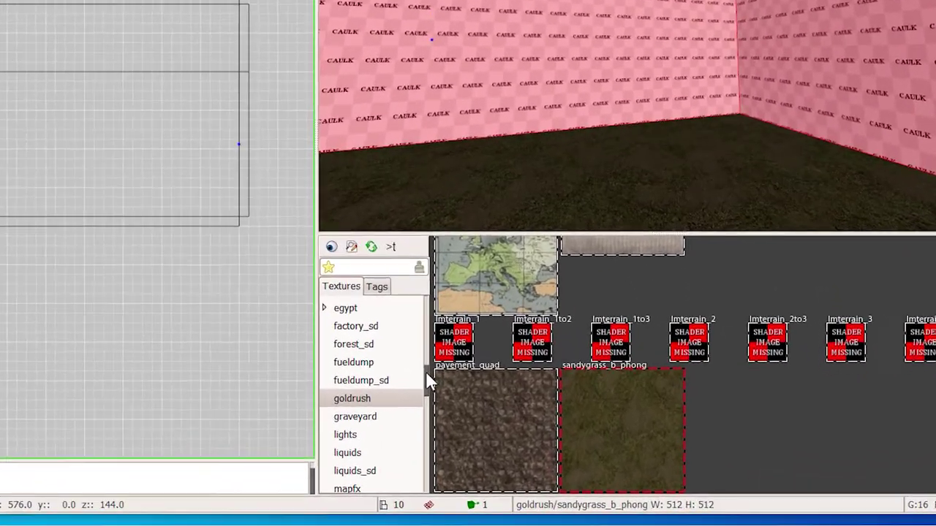
- Load the xlab_wall textures, apply xmetal_m03l to the selected lower wall faces and deselect them
drag(473, 395, 475, 487)
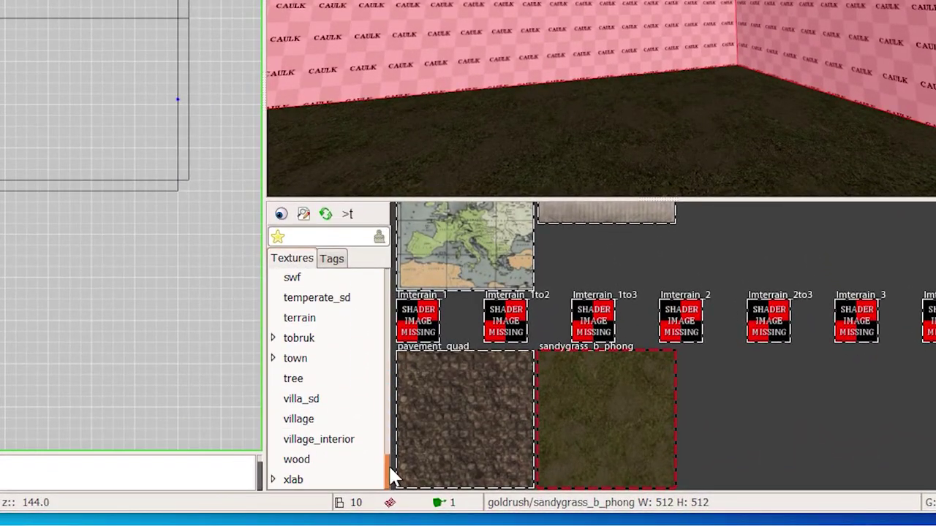
click(273, 480)
scroll(399, 479, down, 2)
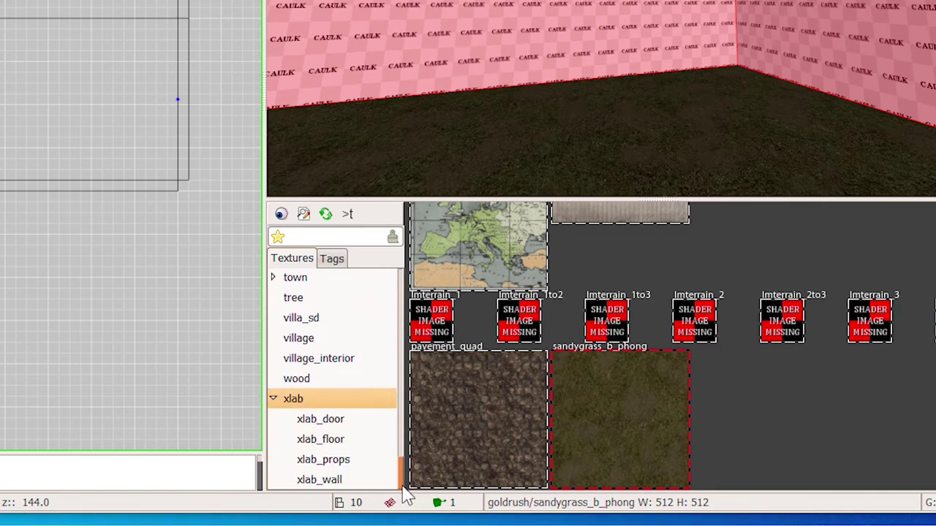
click(353, 481)
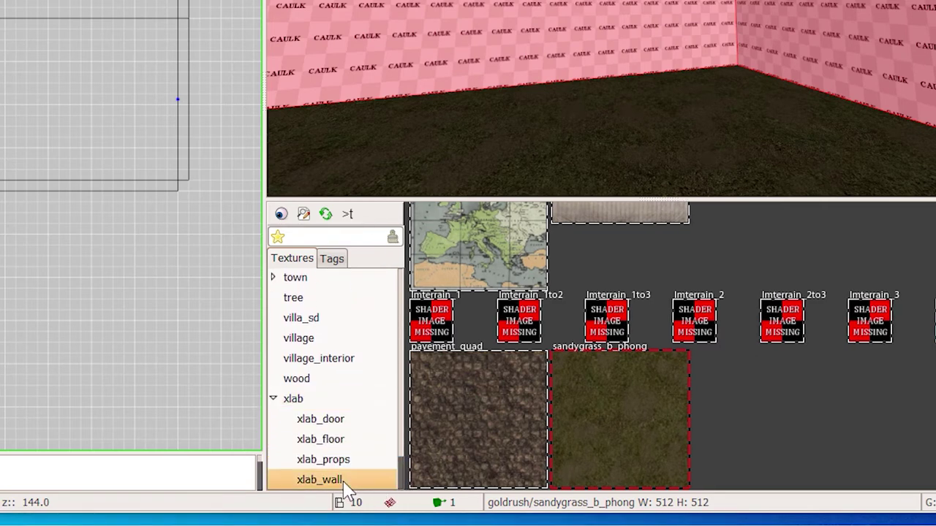
scroll(658, 343, down, 5)
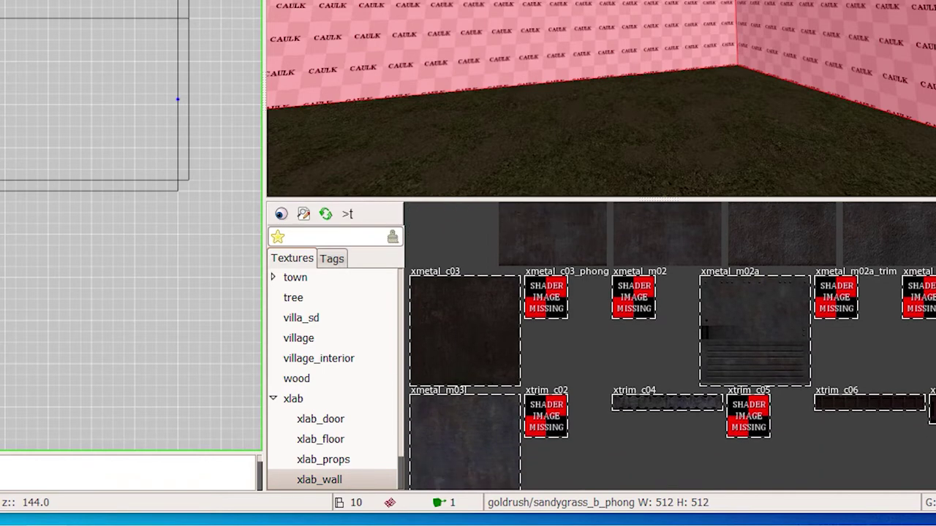
click(481, 343)
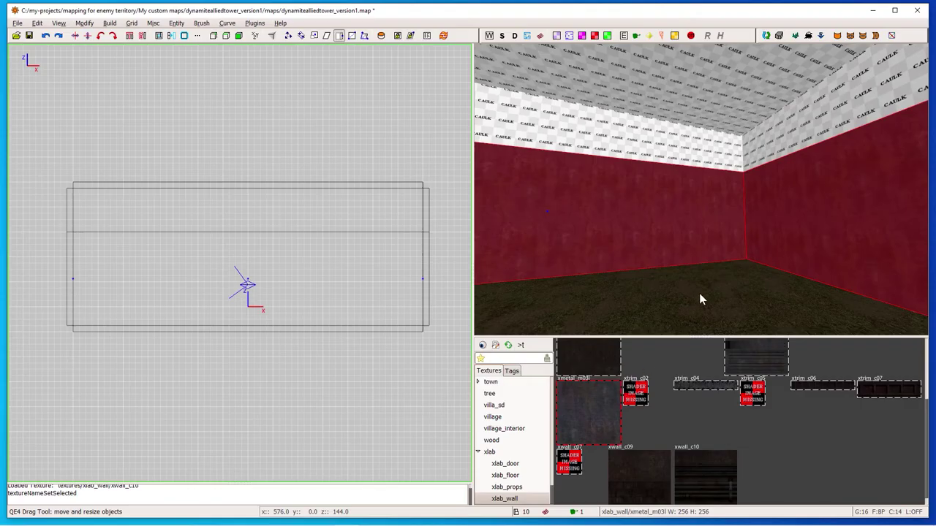
key(Escape)
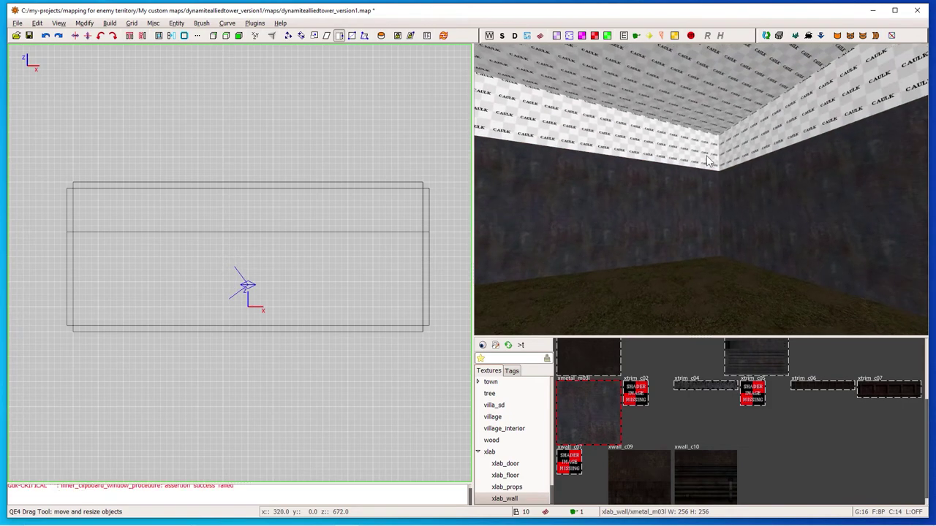
- Select the inner faces of the upper wall sections and the ceiling, and apply the sd_goldrush texture from the skies set
shift+click(734, 161)
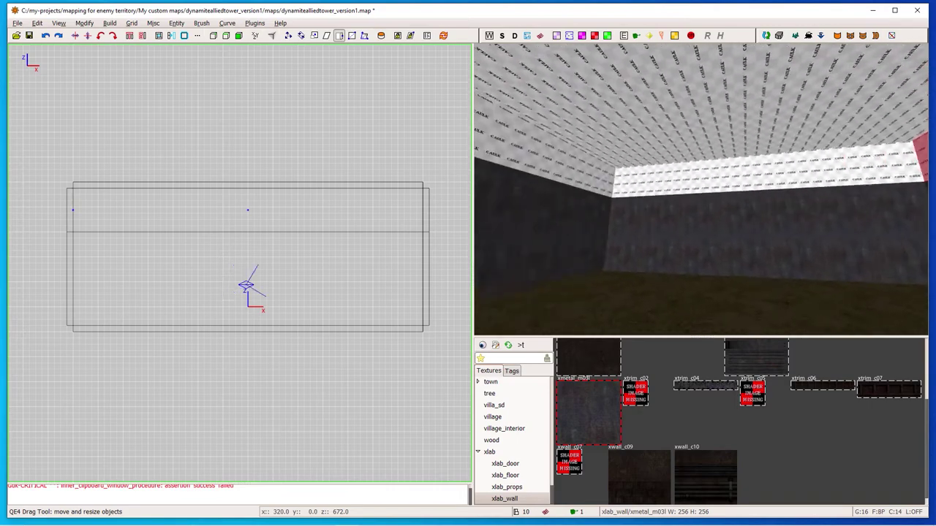
right_click(643, 183)
shift+click(667, 173)
shift+click(664, 138)
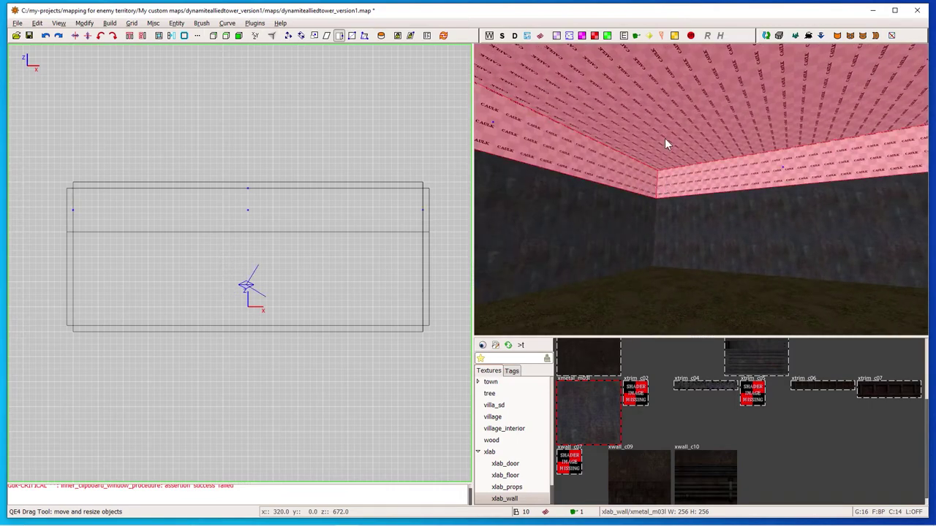
mouse_move(550, 491)
mouse_down()
mouse_move(550, 388)
mouse_move(547, 474)
mouse_up()
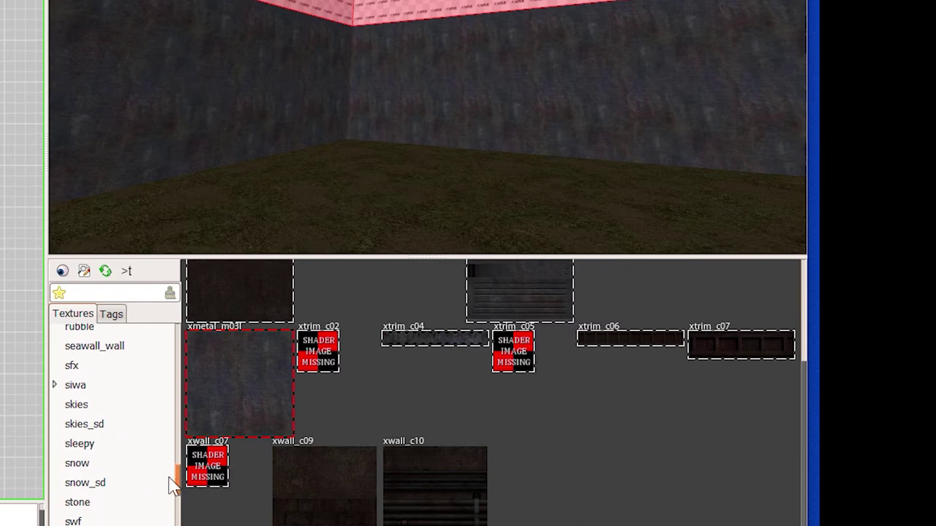
click(100, 406)
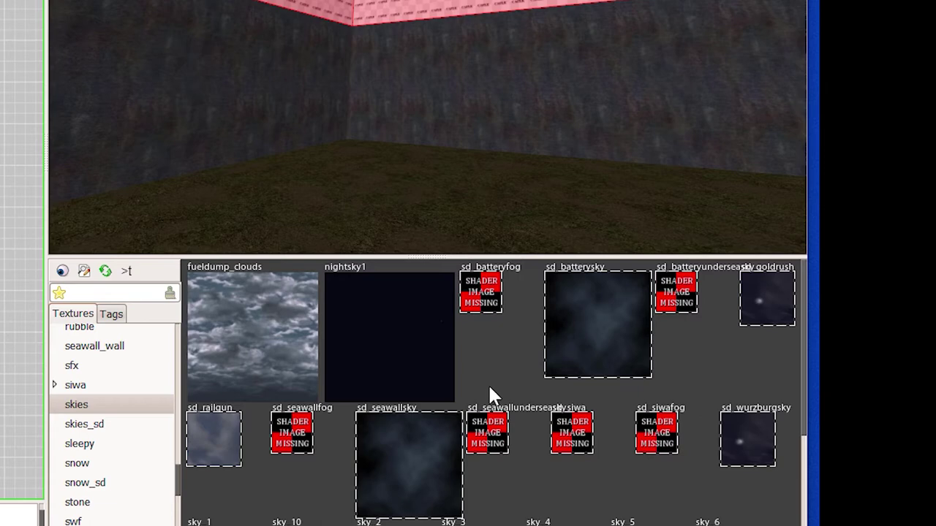
click(759, 313)
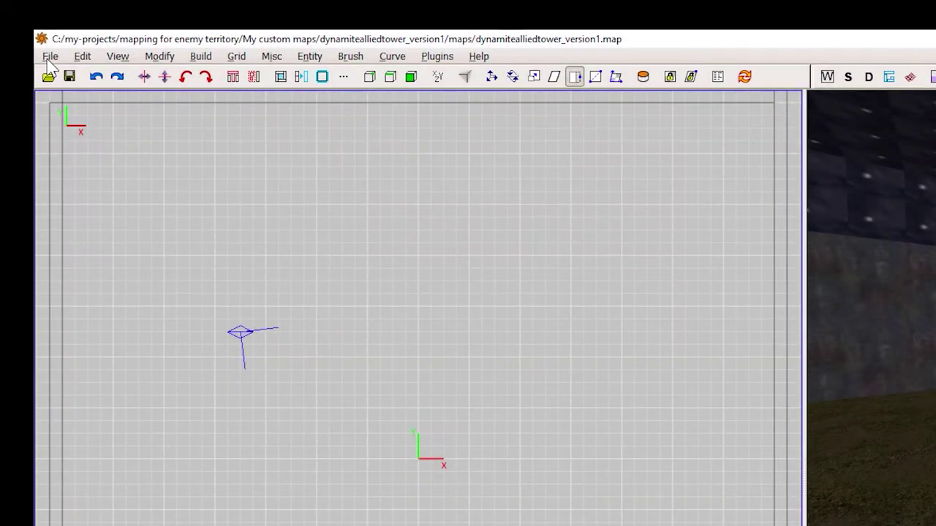
- Save the map and locate dynamitealliedtower_version1.map in the project's maps folder in File Explorer
click(48, 59)
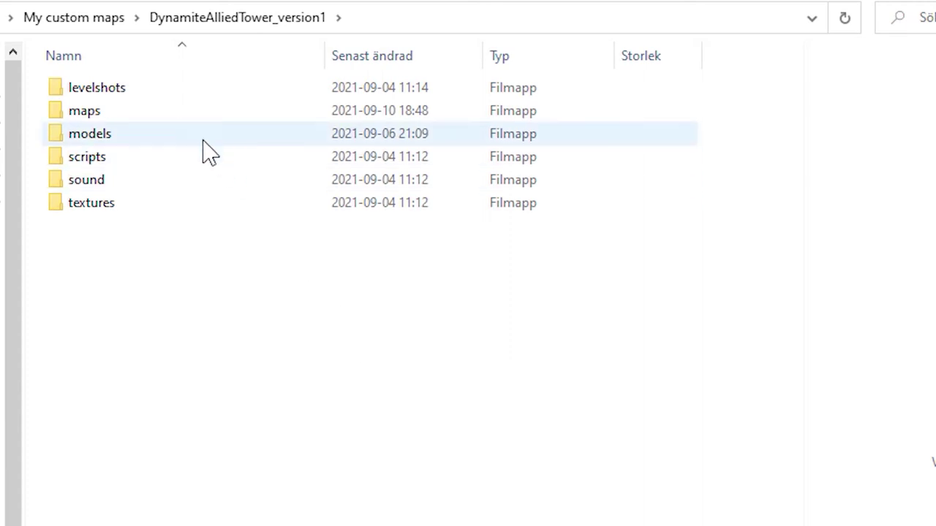
double_click(155, 111)
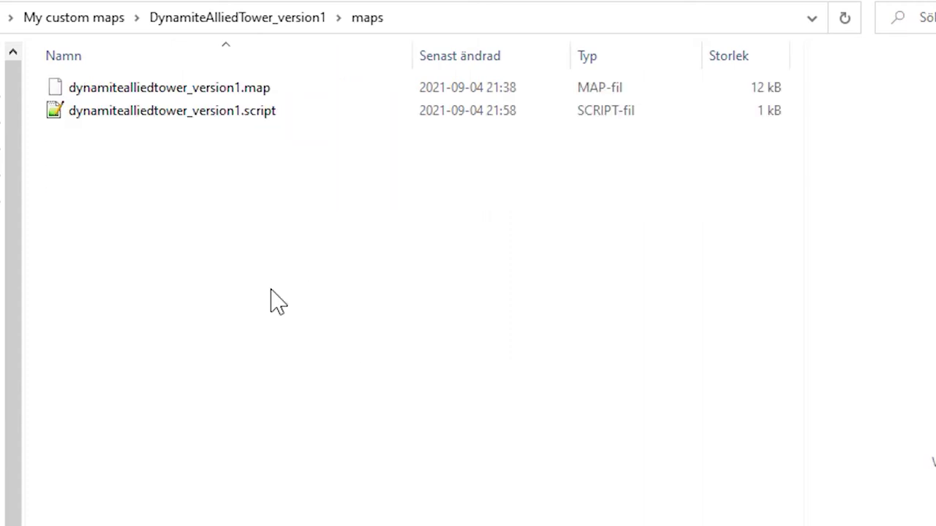
click(300, 89)
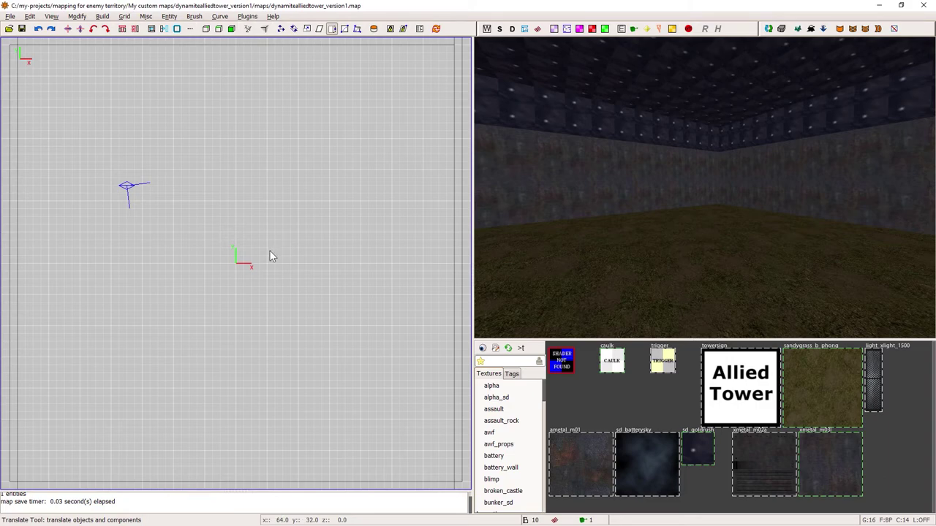
- Add an info_player_deathmatch entity inside the room near the middle of the west wall and deselect it
scroll(262, 256, down, 2)
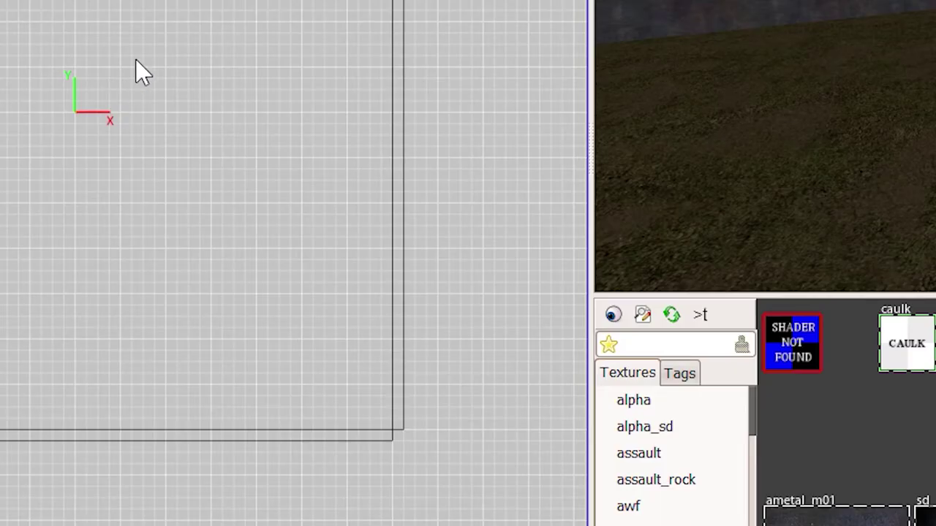
right_click(272, 237)
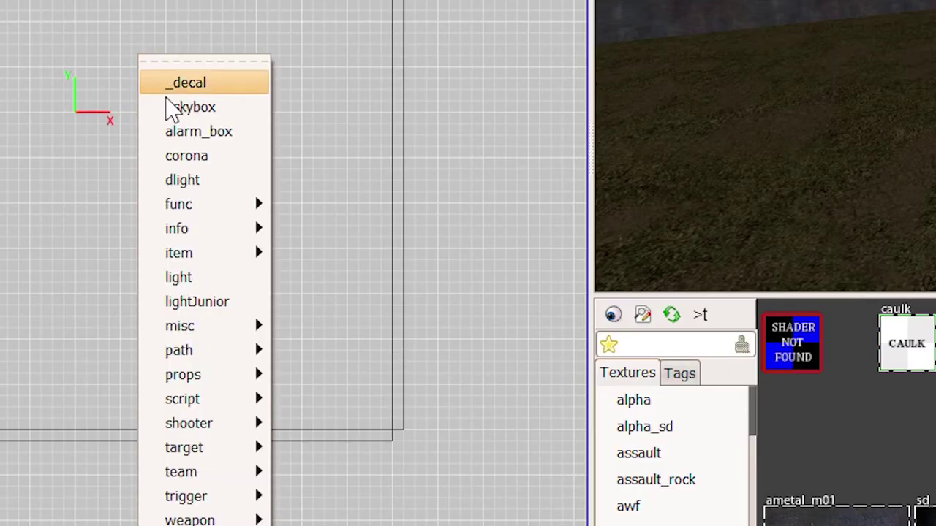
mouse_move(308, 310)
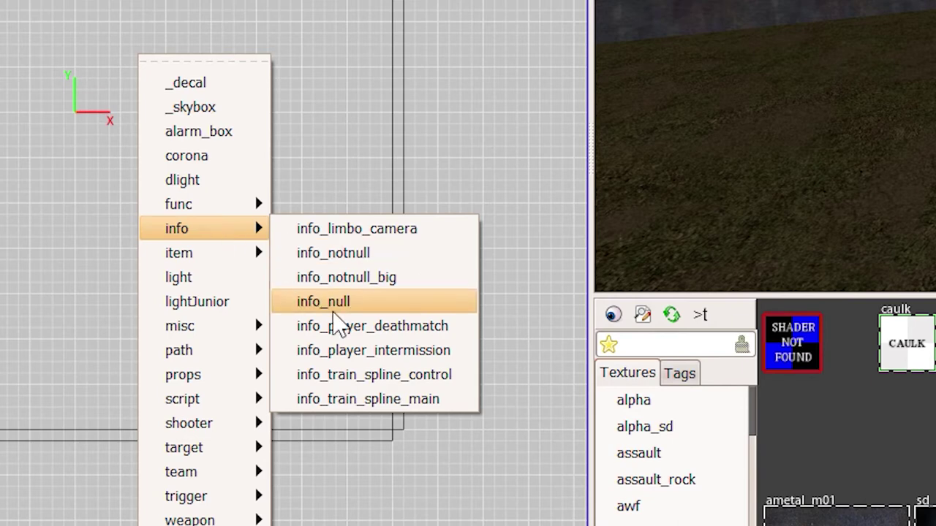
click(358, 328)
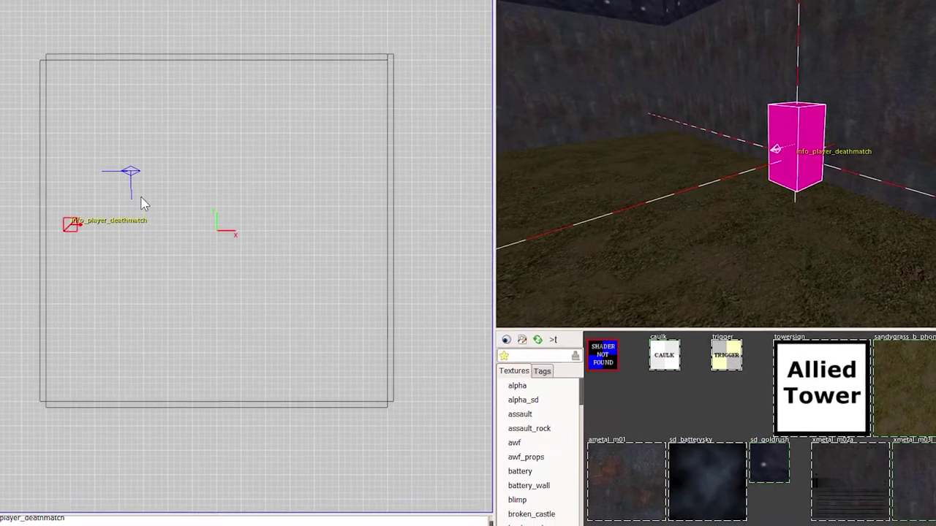
key(Escape)
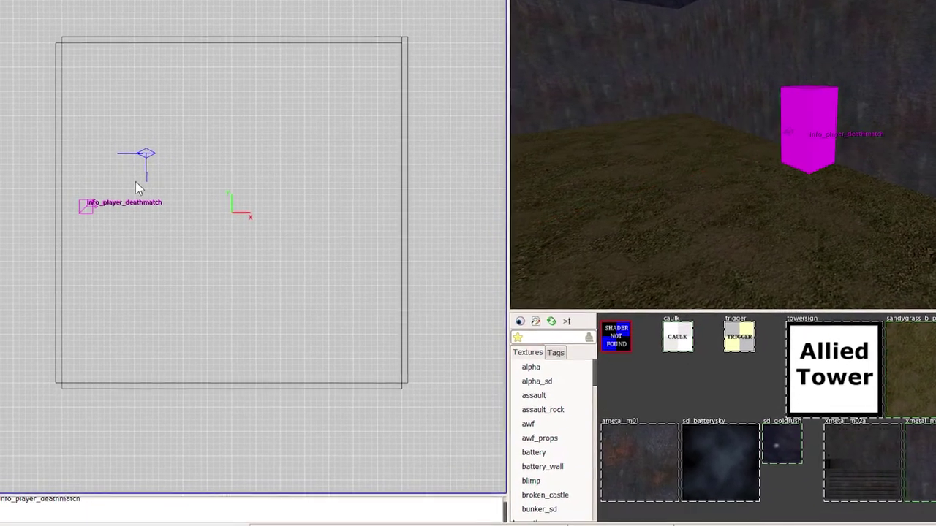
- Add a script_multiplayer entity and move it directly above the info_player_deathmatch entity, to origin -384 16 80
right_click(96, 198)
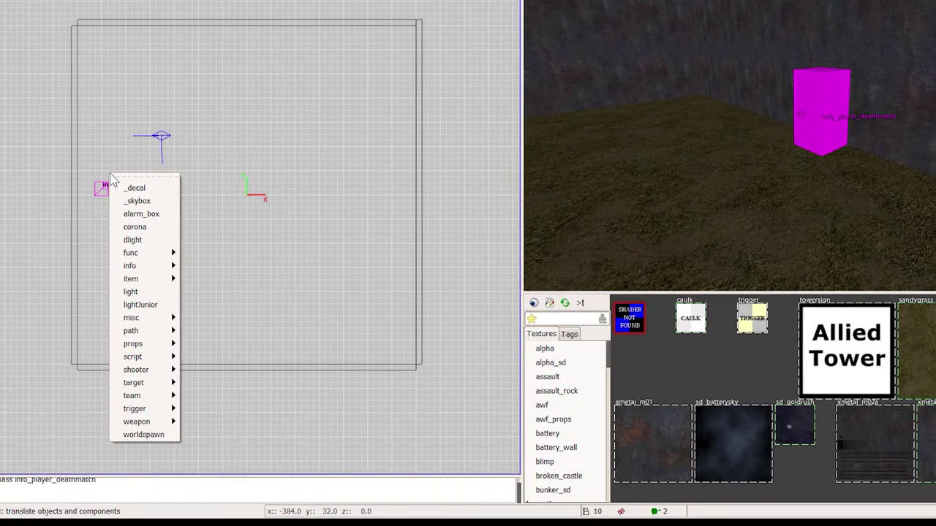
mouse_move(139, 357)
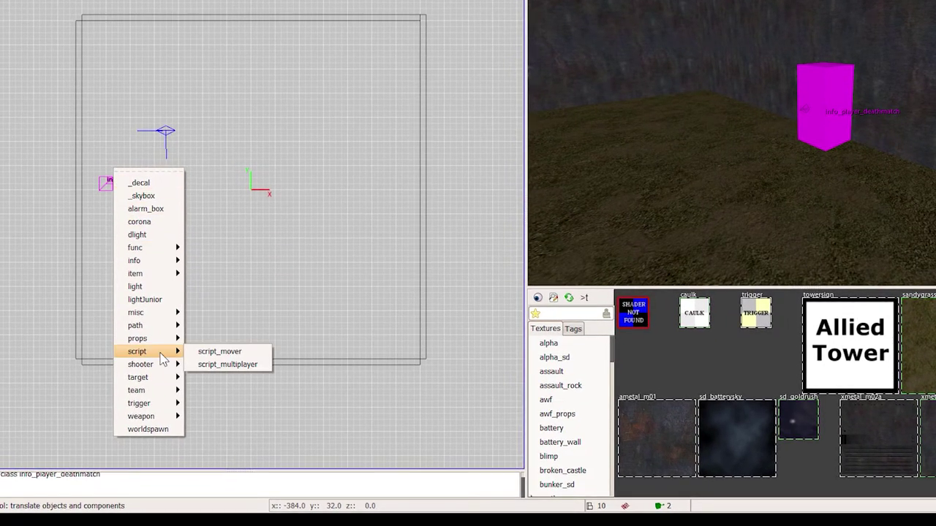
click(231, 366)
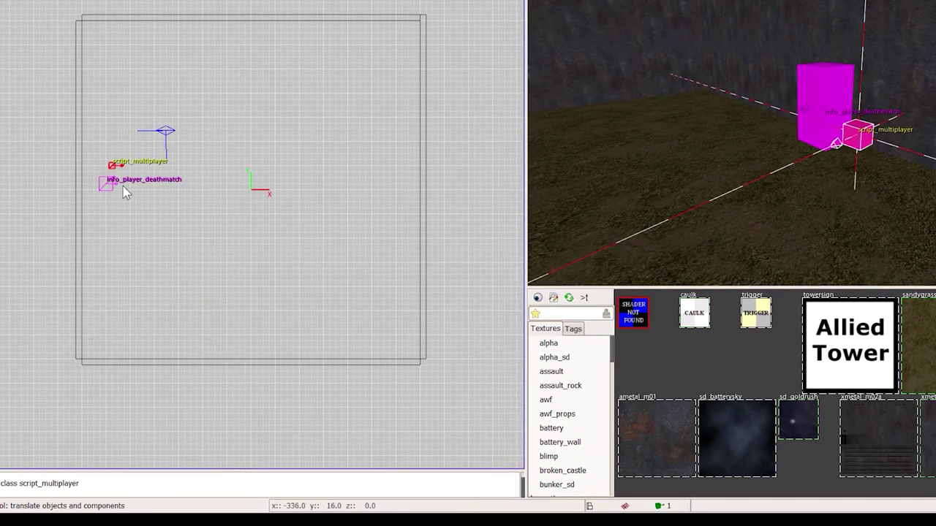
scroll(124, 192, up, 5)
drag(91, 111, 66, 181)
scroll(71, 181, up, 2)
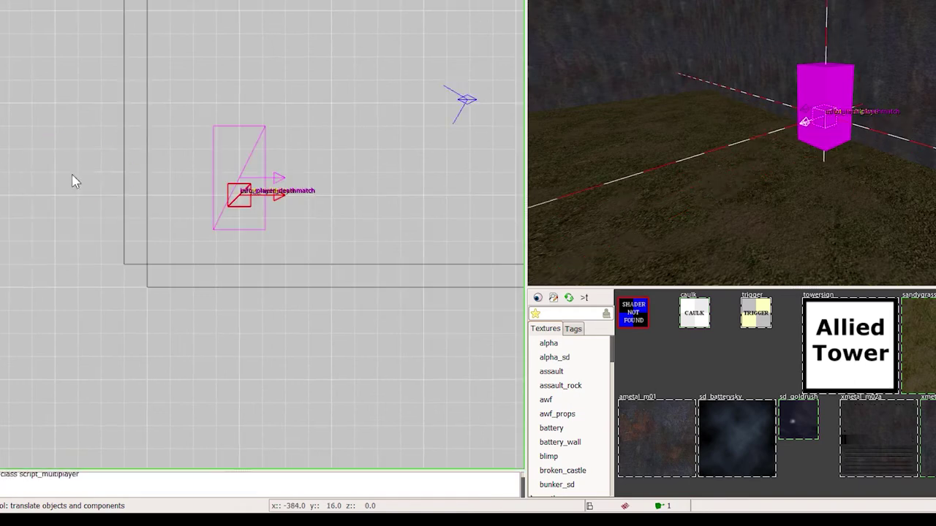
drag(244, 195, 247, 74)
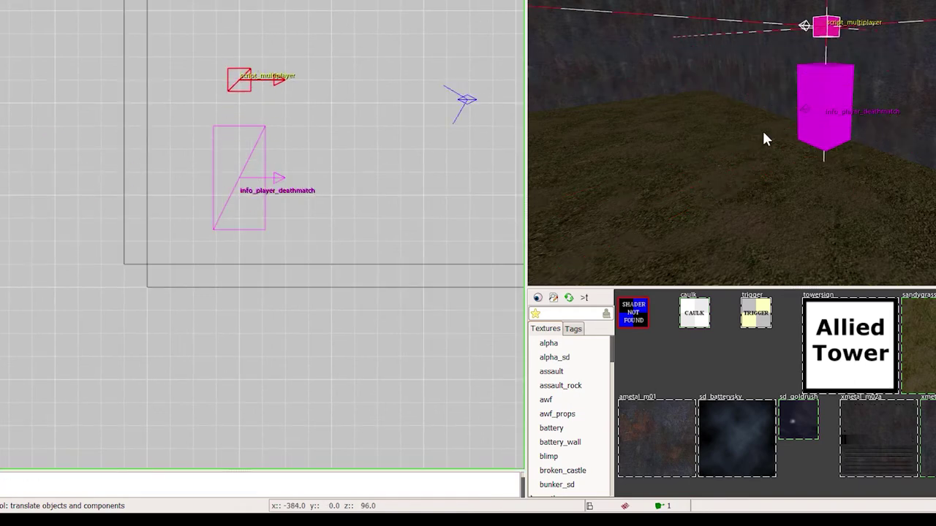
right_drag(763, 139, 717, 154)
- Give the script_multiplayer entity the key scriptname with value game_manager, close its properties and deselect it
key(n)
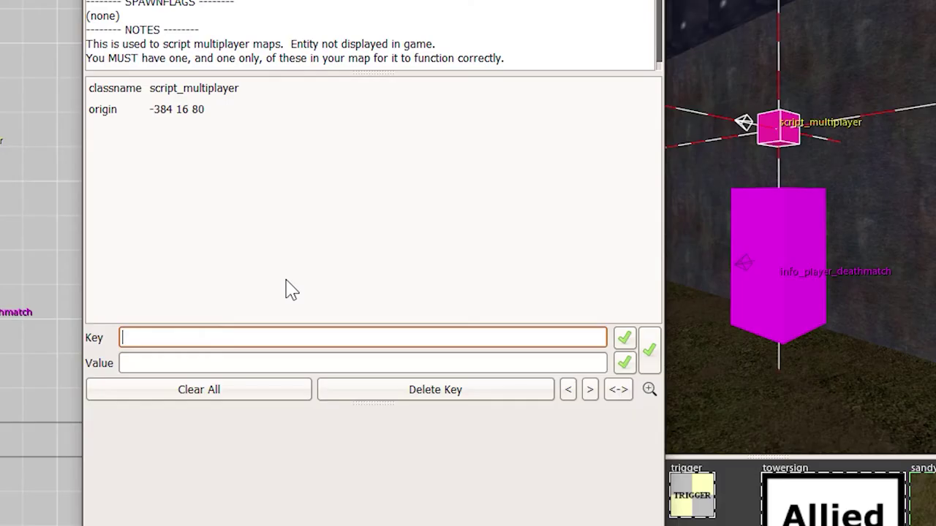
text(scriptname)
key(Tab)
text(game_manager)
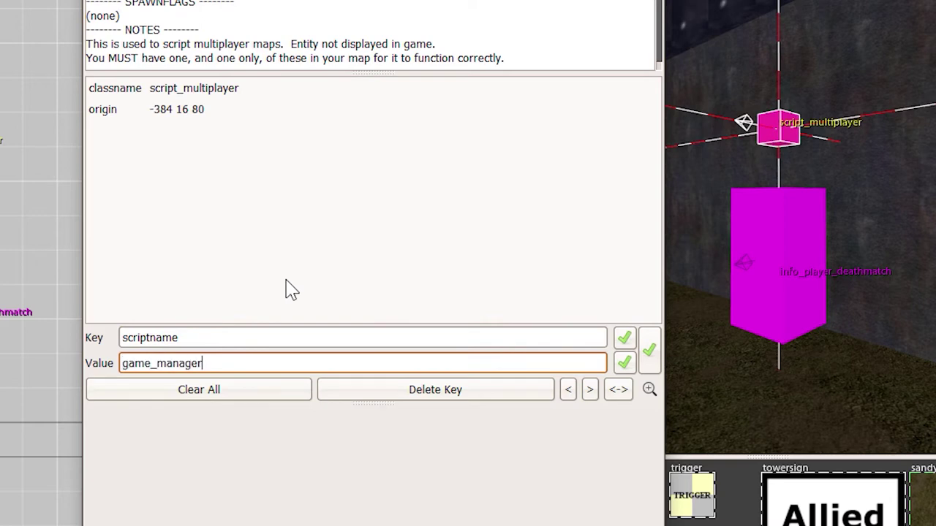
key(Return)
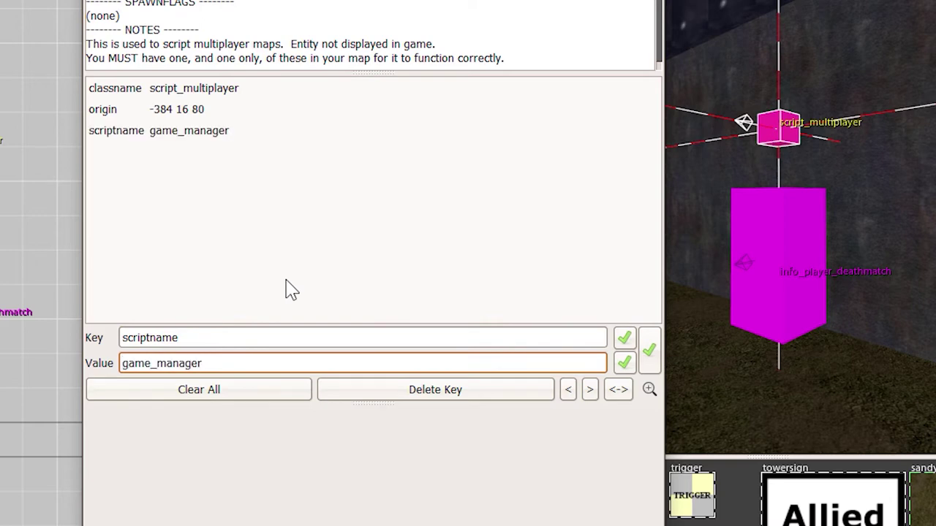
key(n)
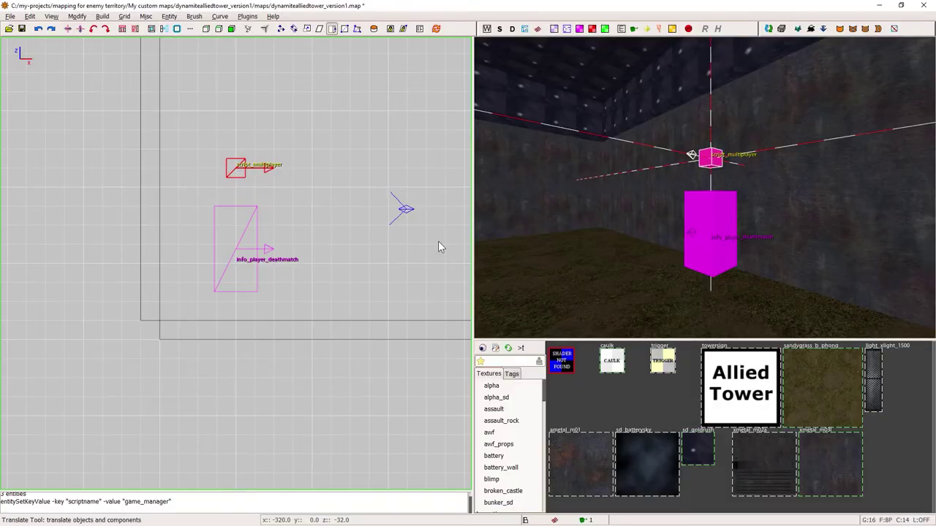
key(Escape)
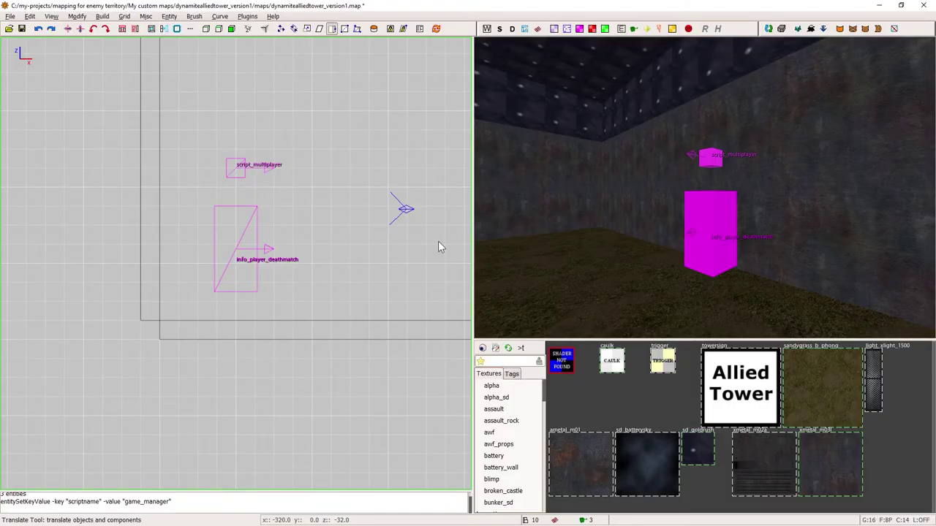
- Add a team_WOLF_objective entity near the middle of the south wall at origin -16 -400 64 and enable its default_allies flag
right_click(640, 225)
key(Up)
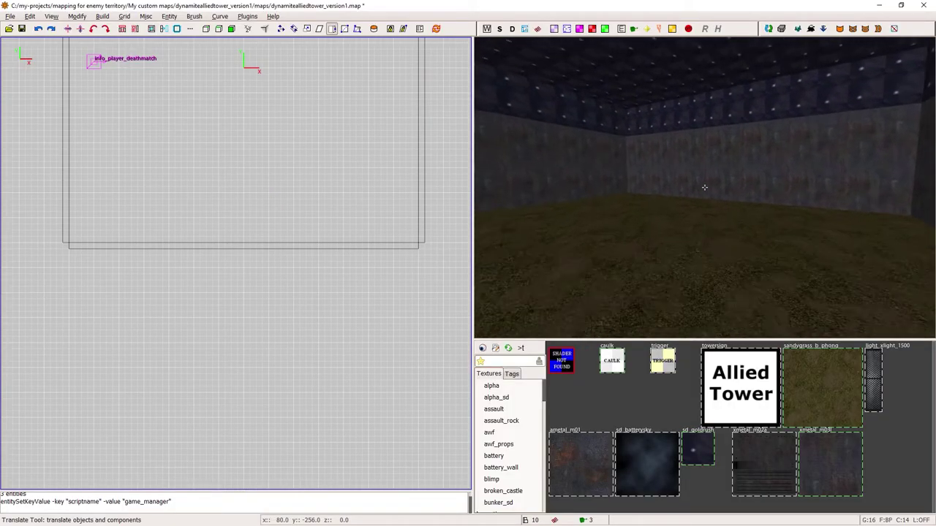
right_click(704, 187)
right_click(243, 193)
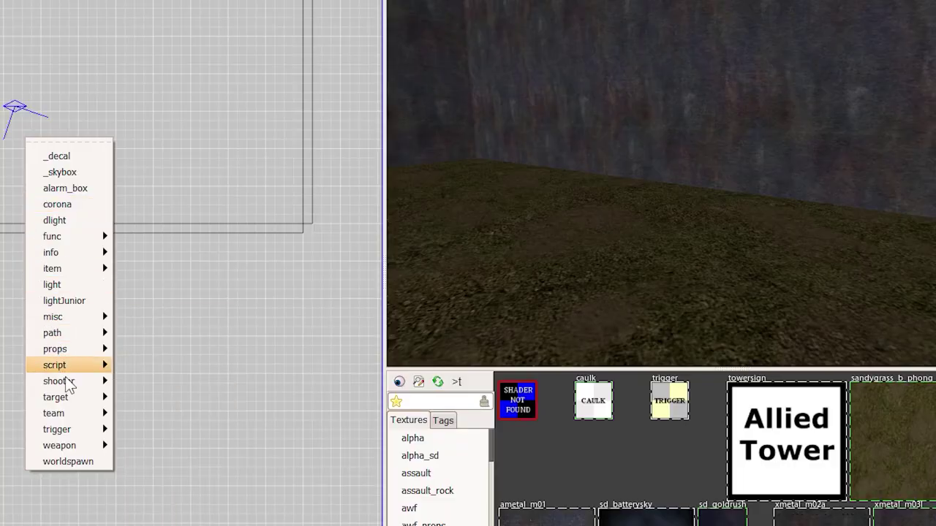
mouse_move(252, 369)
click(220, 494)
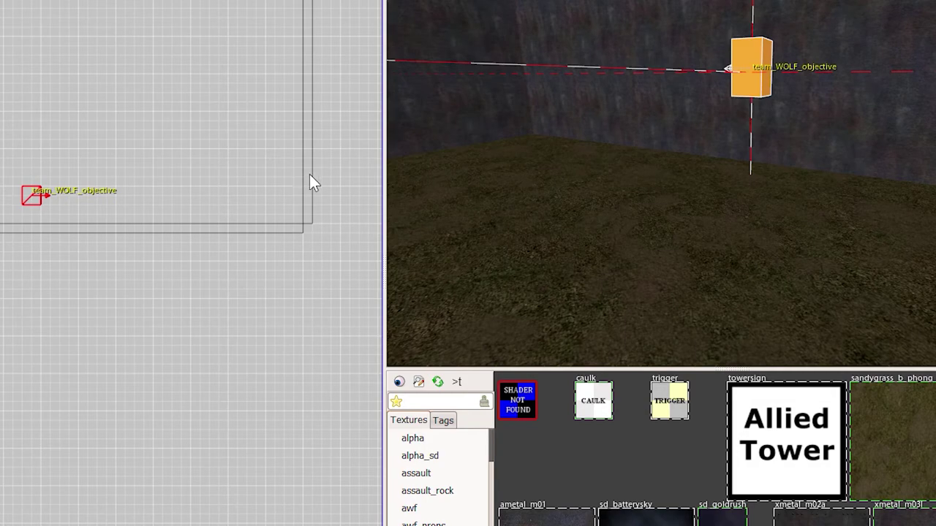
key(n)
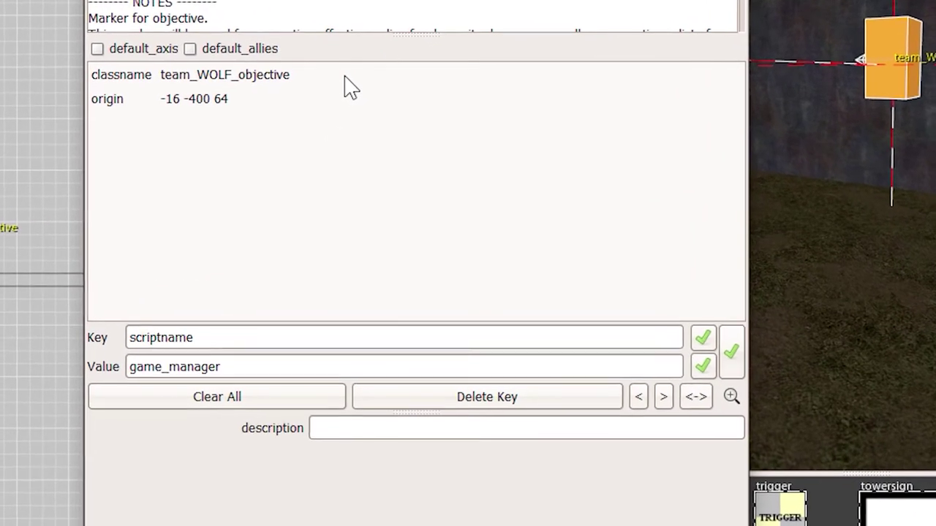
click(239, 50)
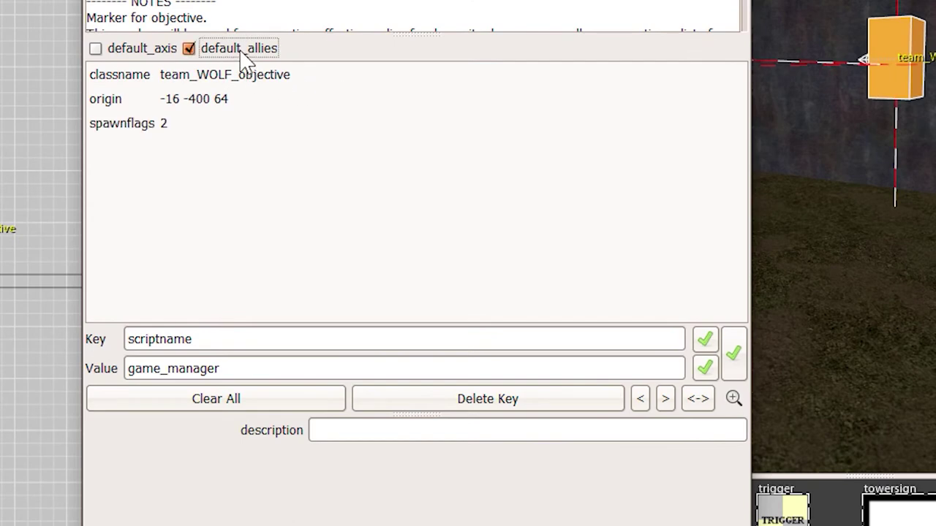
- Add a description key with the value Allied Base to the selected team_WOLF_objective entity
click(218, 338)
text(description)
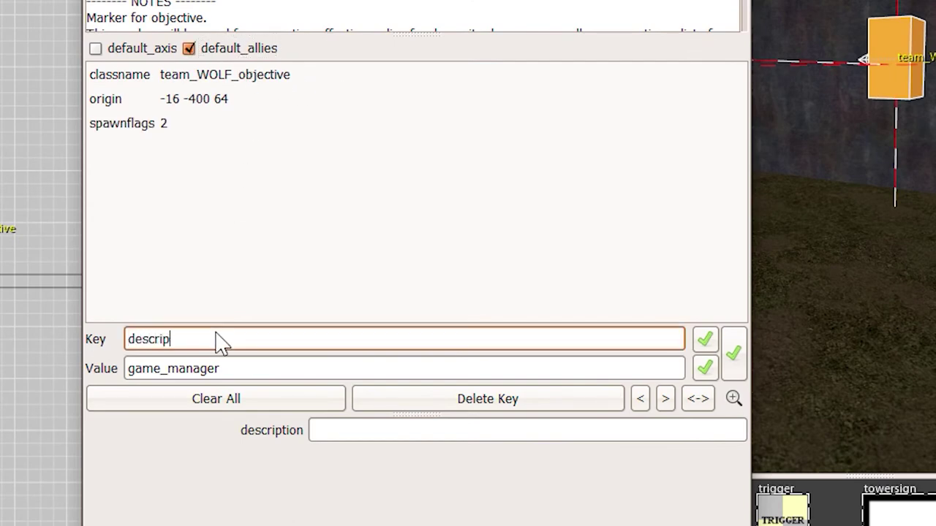
key(Tab)
text(Allied Base)
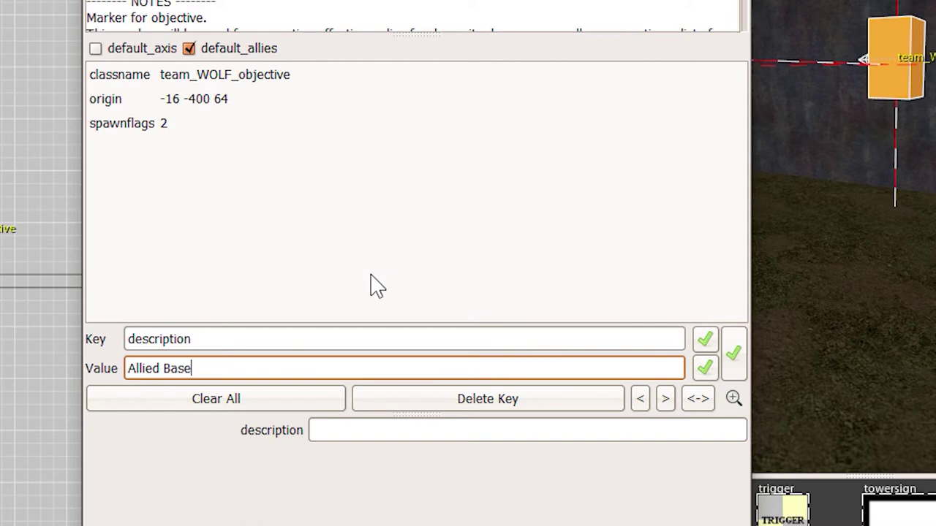
key(Return)
- Give the Allied Base objective a scriptname key with the value allies_spawn and close the entity properties
key(shift+Tab)
text(scriptname)
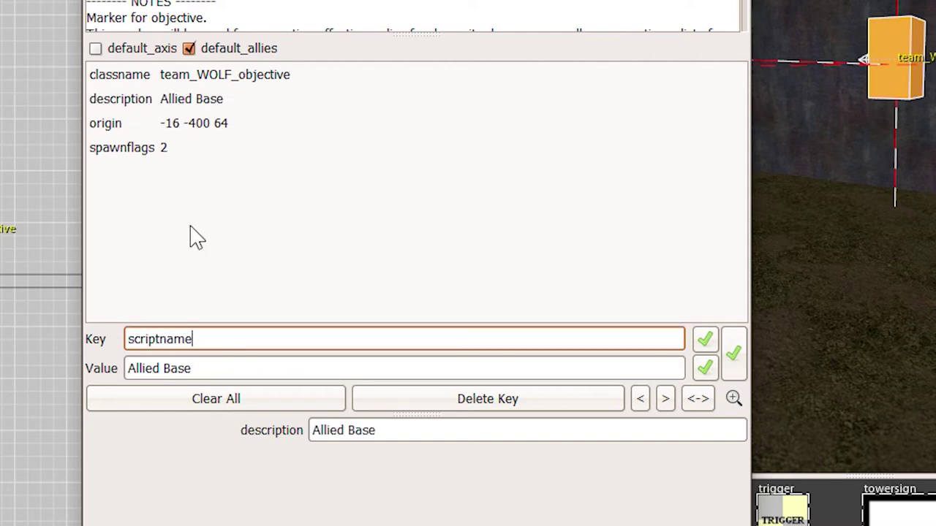
key(Tab)
text(allies_spawn)
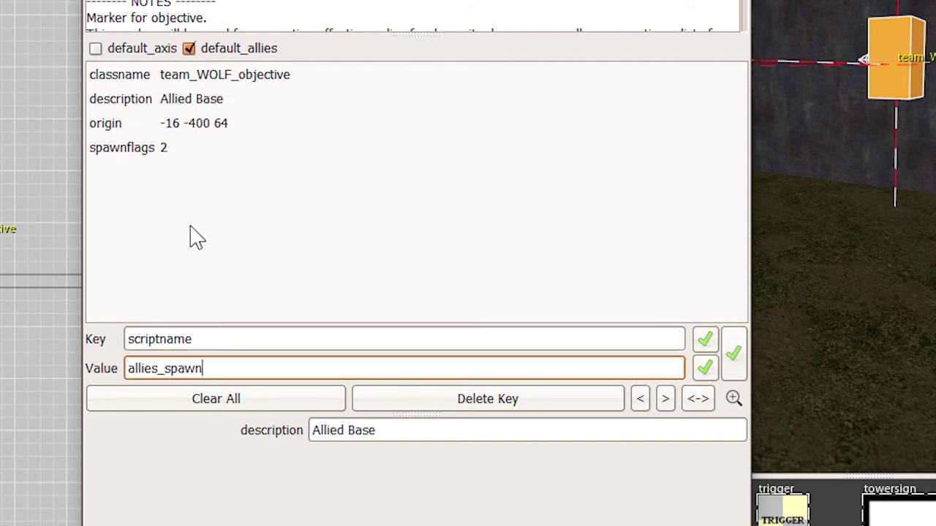
key(Return)
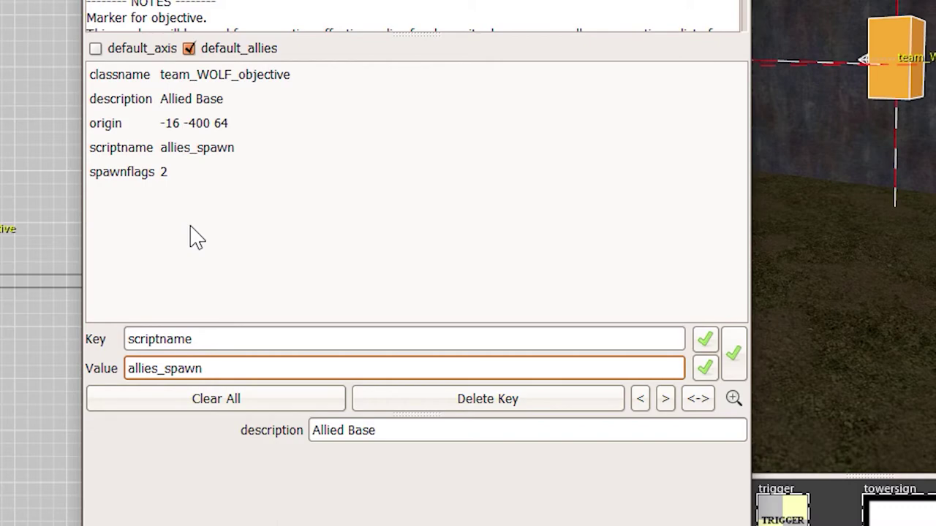
key(n)
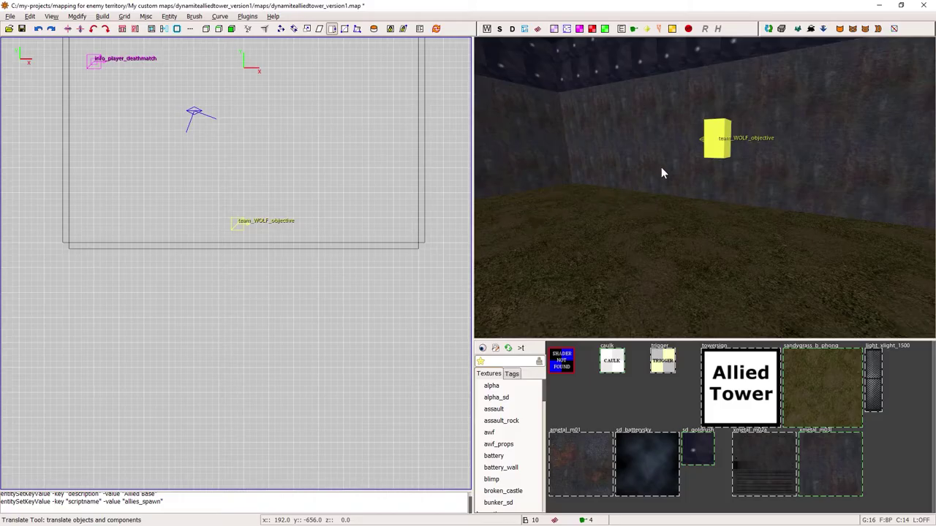
- Paste a copy of the Allied objective and move it to the opposite wall of the room, at about 32 416 64
click(722, 147)
right_drag(720, 153, 669, 203)
right_drag(323, 213, 316, 390)
right_drag(286, 141, 283, 165)
key(ctrl+v)
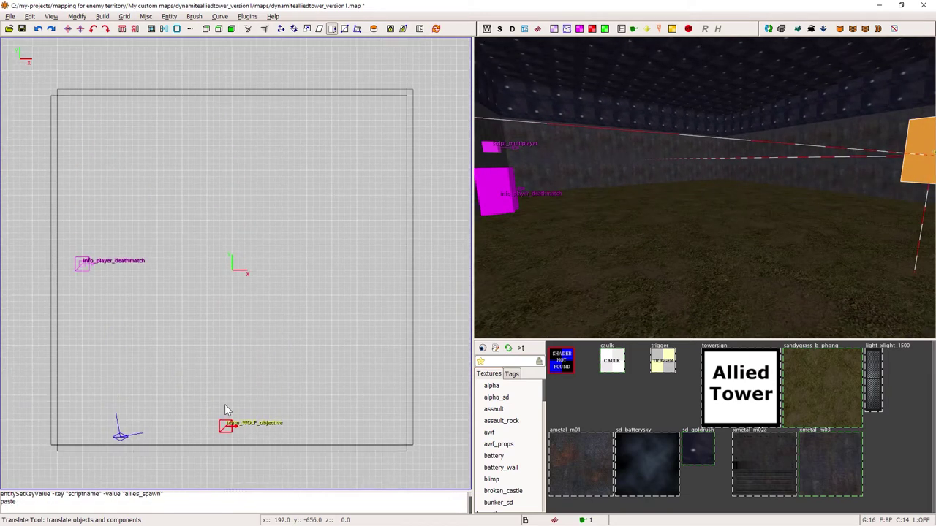
drag(225, 410, 244, 93)
mouse_move(705, 187)
right_down()
mouse_move(707, 169)
mouse_move(704, 195)
right_up()
- Enable default_axis on the copied objective and set its description to Axis Base
key(n)
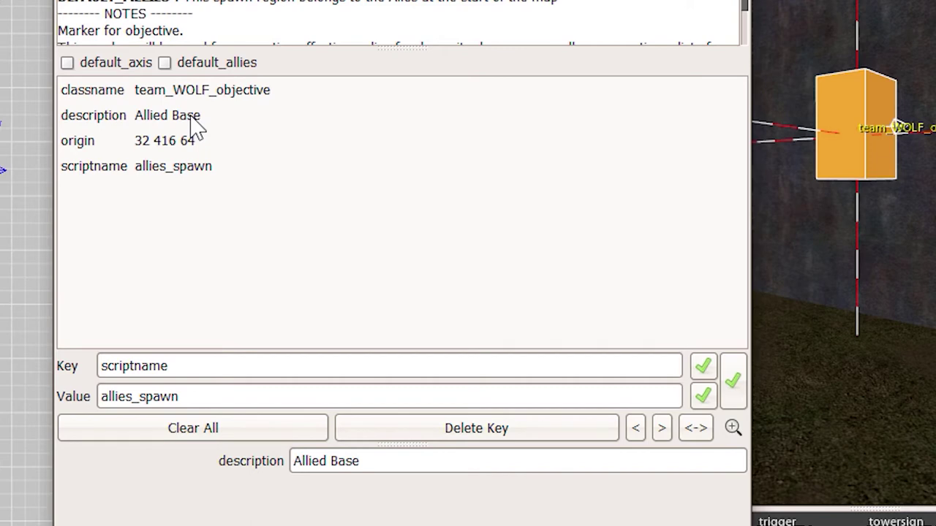
click(68, 64)
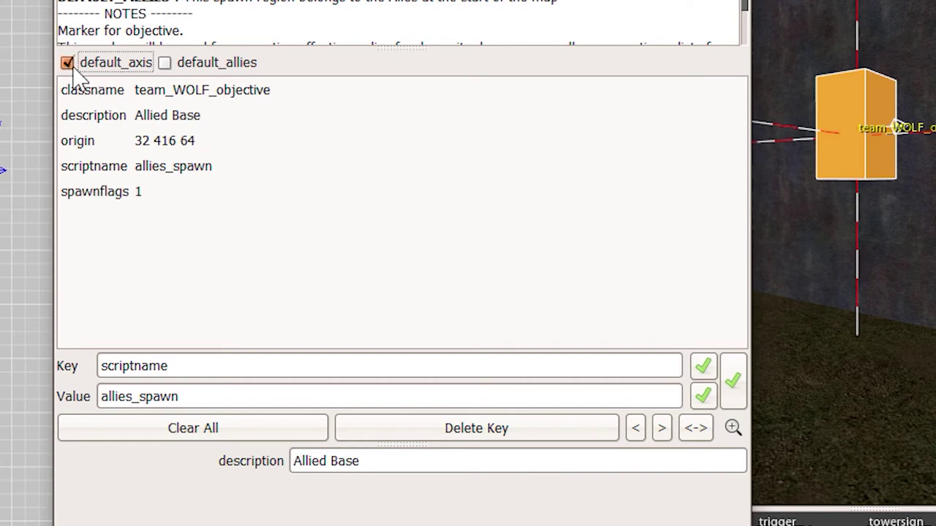
click(193, 117)
click(220, 401)
key(Home)
key(Right)
key(Delete)
key(Delete)
key(Delete)
key(Delete)
key(Delete)
text(xis)
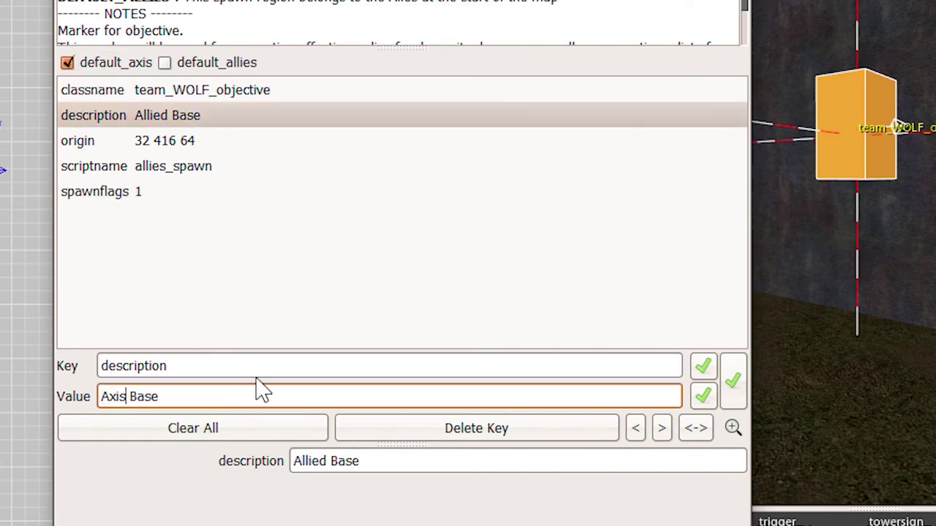
key(Return)
- Set the copied objective's scriptname to axis_spawn, close its properties and deselect it
click(219, 168)
click(308, 395)
key(Home)
key(Right)
key(Right)
key(Right)
key(Right)
key(Right)
key(Delete)
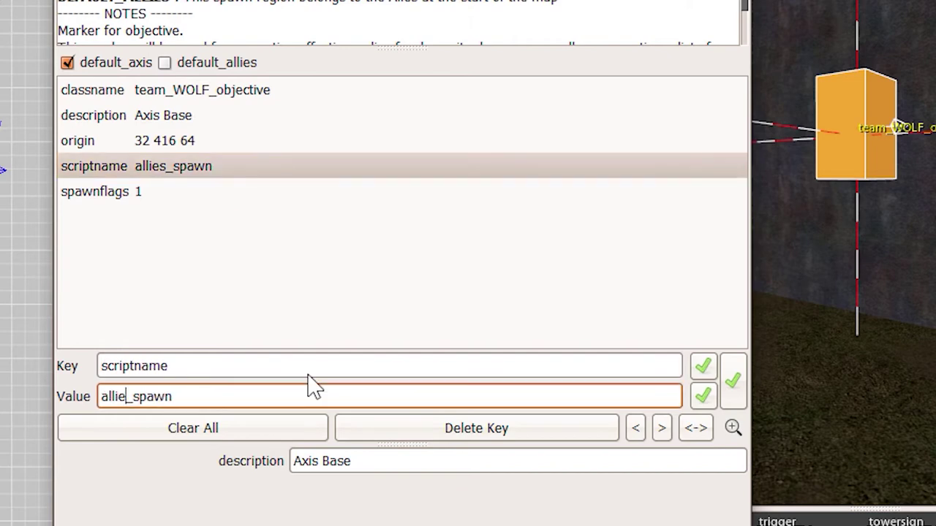
key(BackSpace)
key(BackSpace)
key(BackSpace)
key(BackSpace)
key(BackSpace)
text(s)
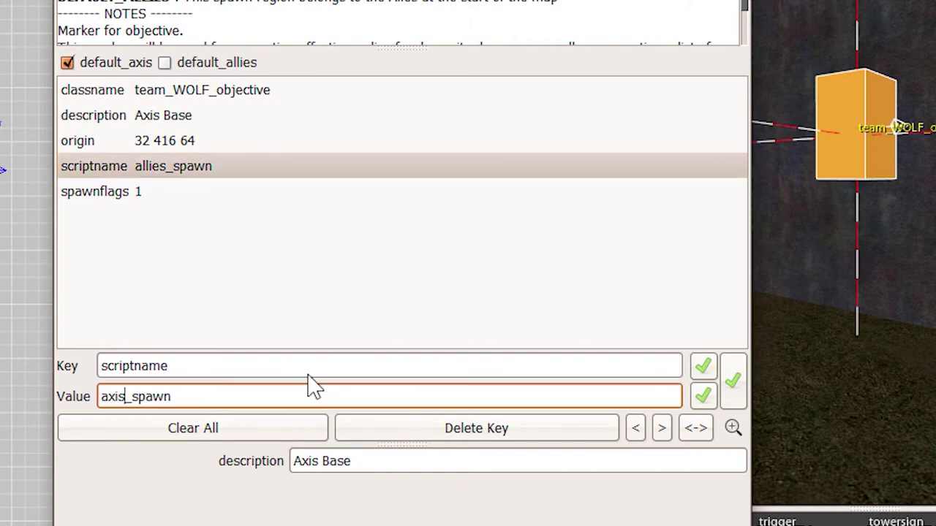
key(Return)
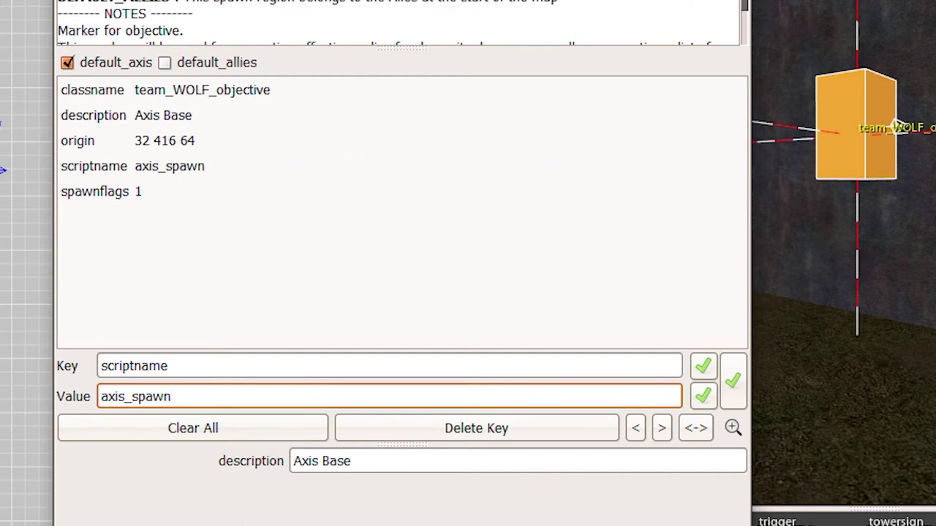
key(n)
key(Escape)
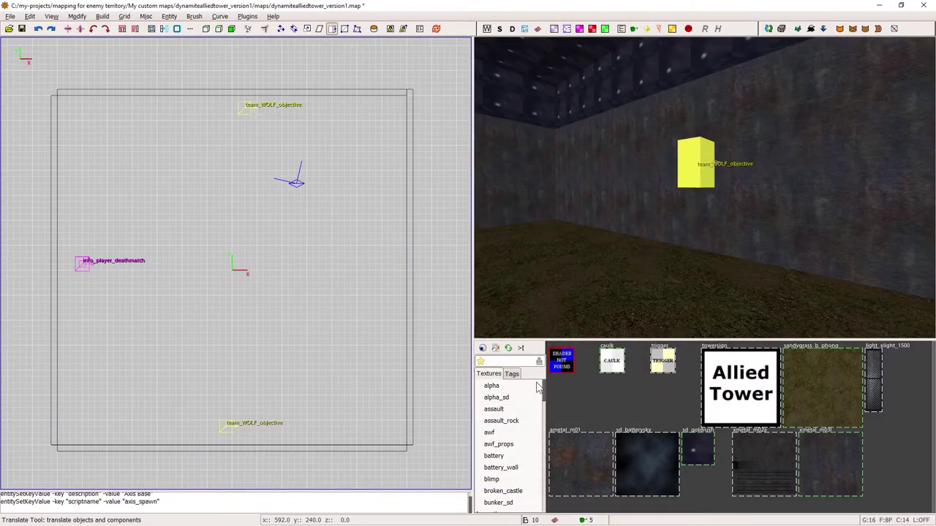
- Create a team_CTF_bluespawn entity beside the Allied objective
right_click(705, 188)
key(Down)
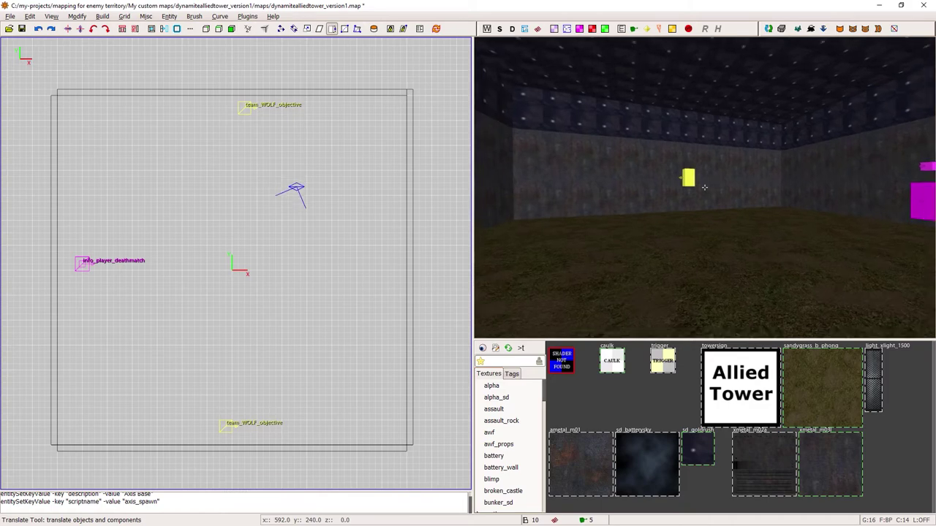
key(Up)
right_drag(233, 355, 233, 353)
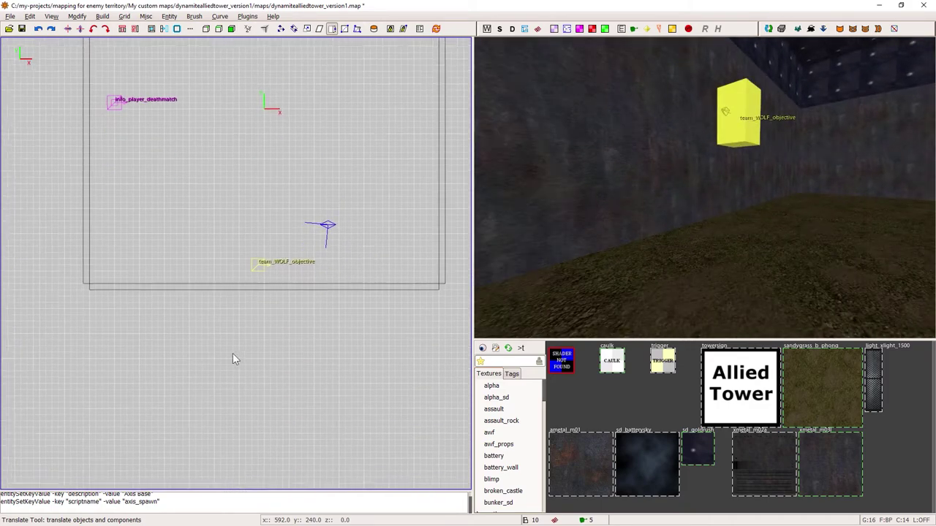
right_click(278, 267)
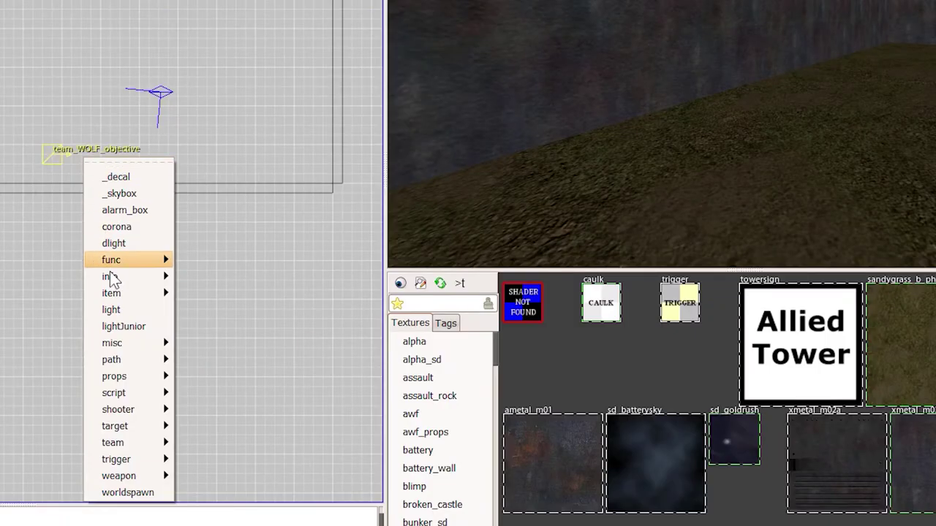
mouse_move(310, 445)
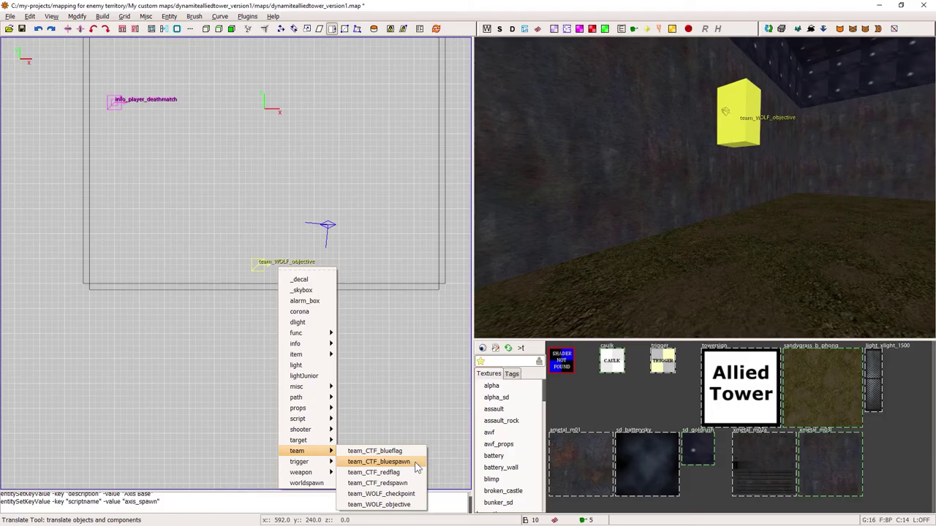
click(416, 462)
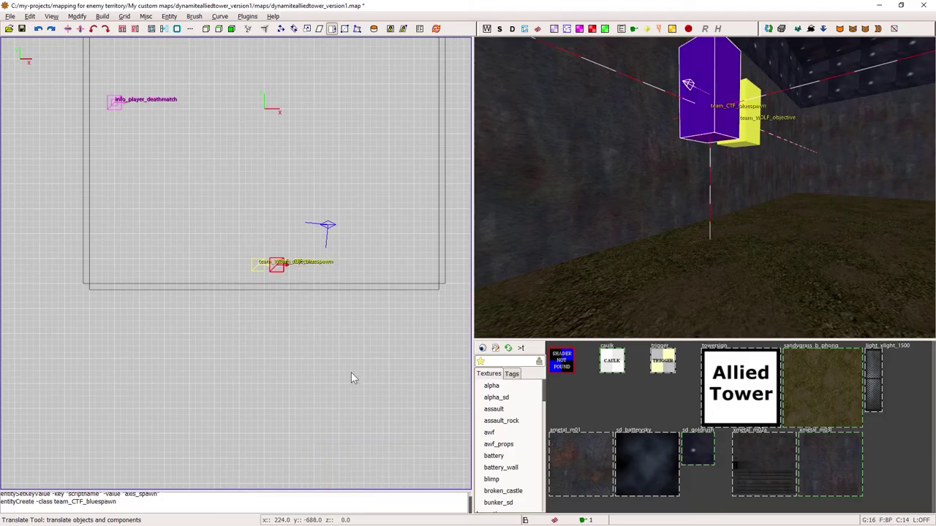
- Lower the blue spawn entity in the front view to just above the floor, at about 32 -400 0
key(ctrl+Tab)
scroll(276, 314, up, 3)
drag(210, 227, 208, 286)
- Enable the invulnerable and startactive flags on the blue spawn entity
key(n)
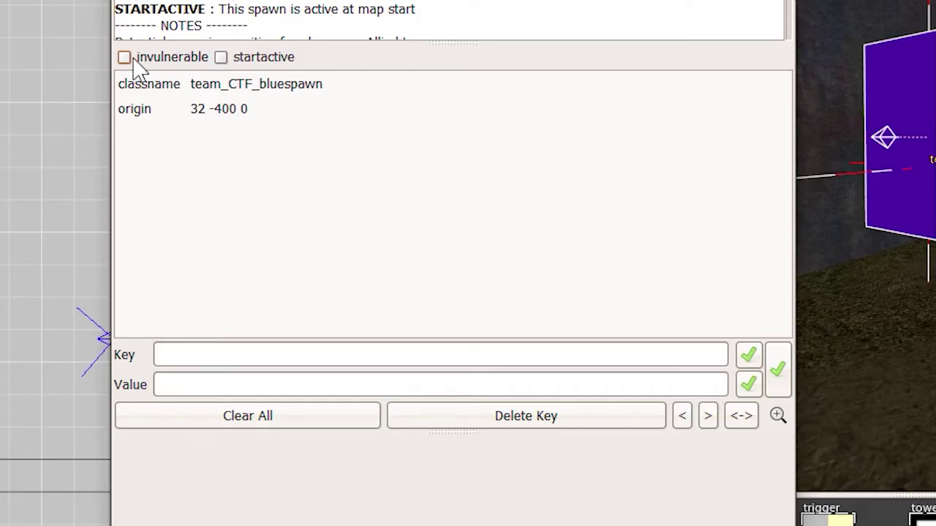
click(126, 58)
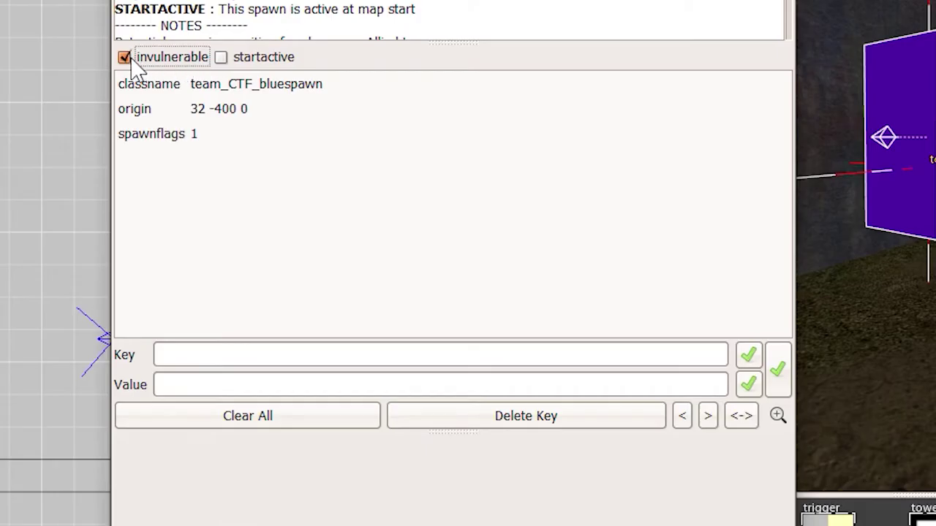
click(222, 58)
- Add a scriptname key with the value spawnpoint_allies to the blue spawn entity
click(188, 356)
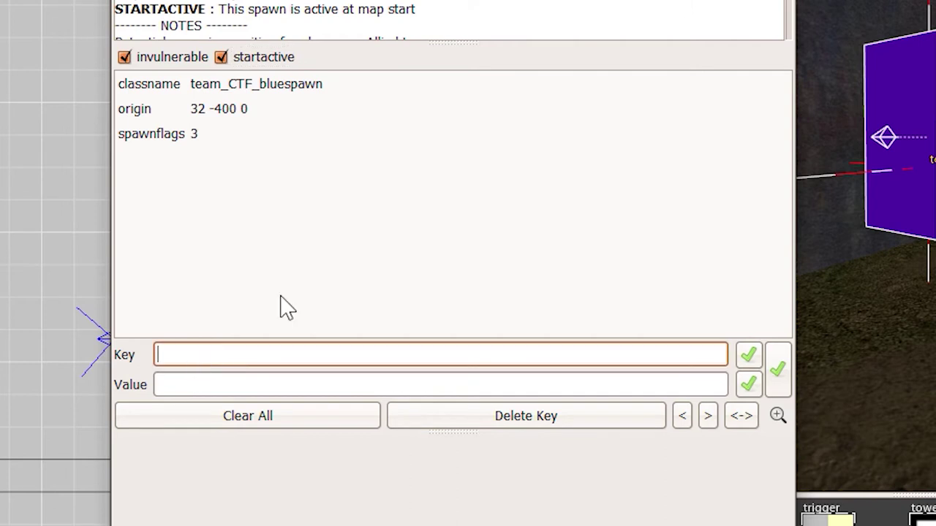
text(scriptname)
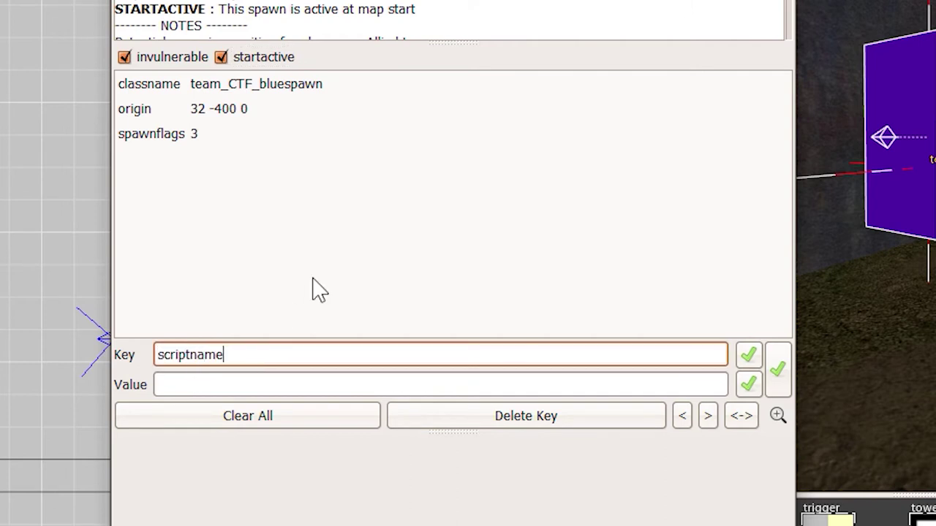
key(Tab)
text(spaw)
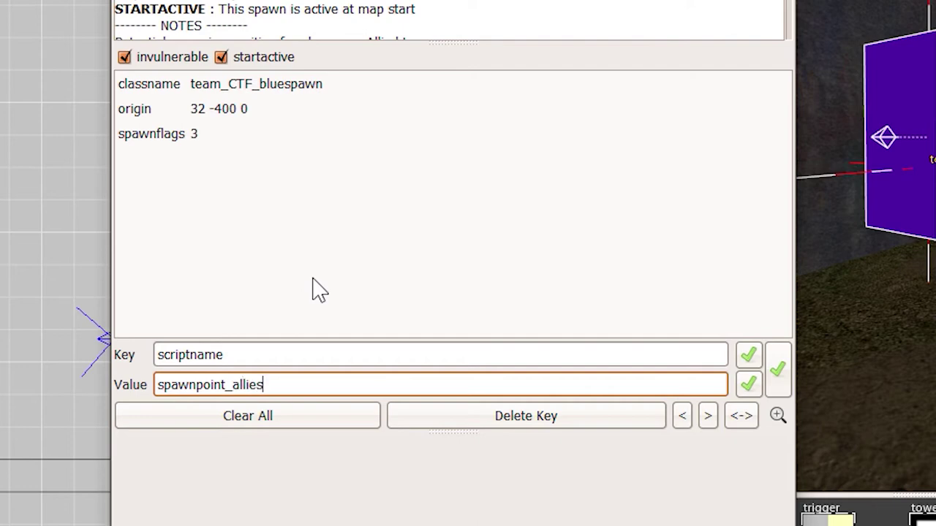
key(Return)
- Add an angle key with the value 90 to the blue spawn entity
double_click(277, 354)
text(angle)
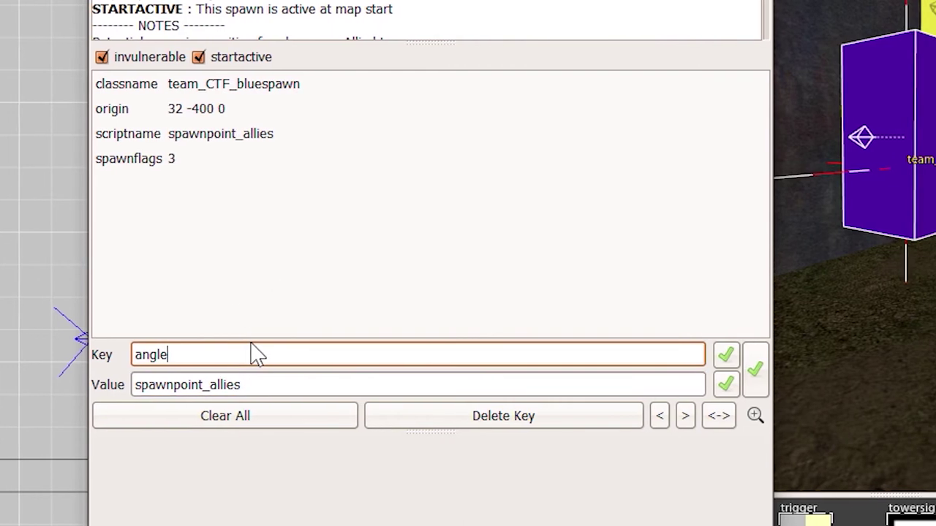
key(Tab)
text(90)
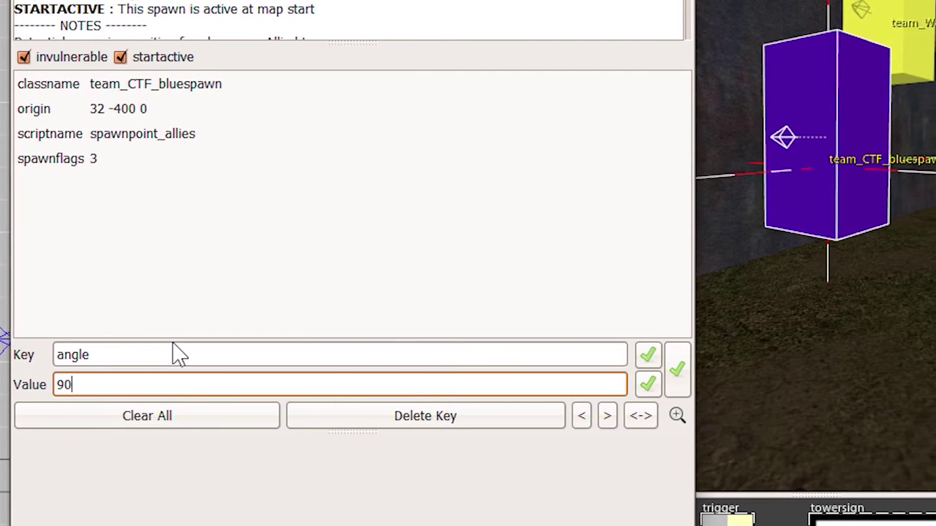
key(Return)
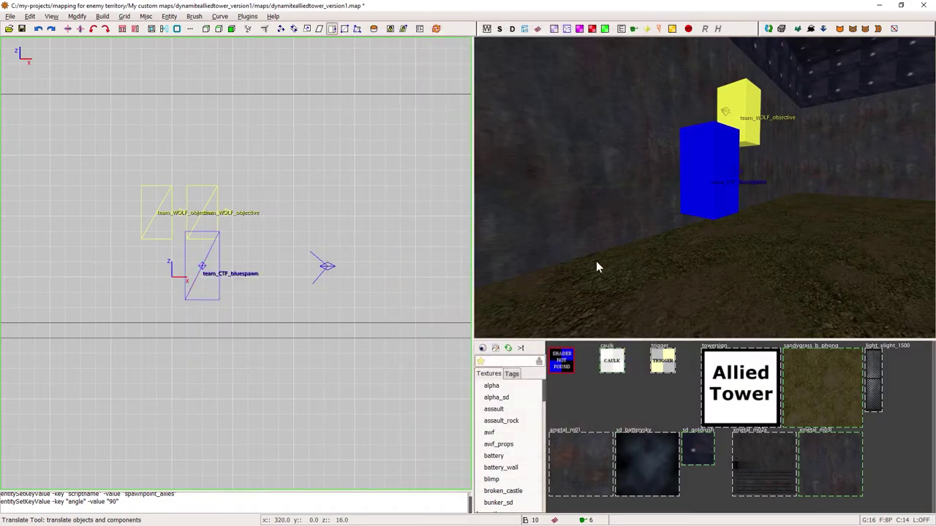
- Create a team_CTF_redspawn entity beside the Axis objective, using the top view
right_click(595, 263)
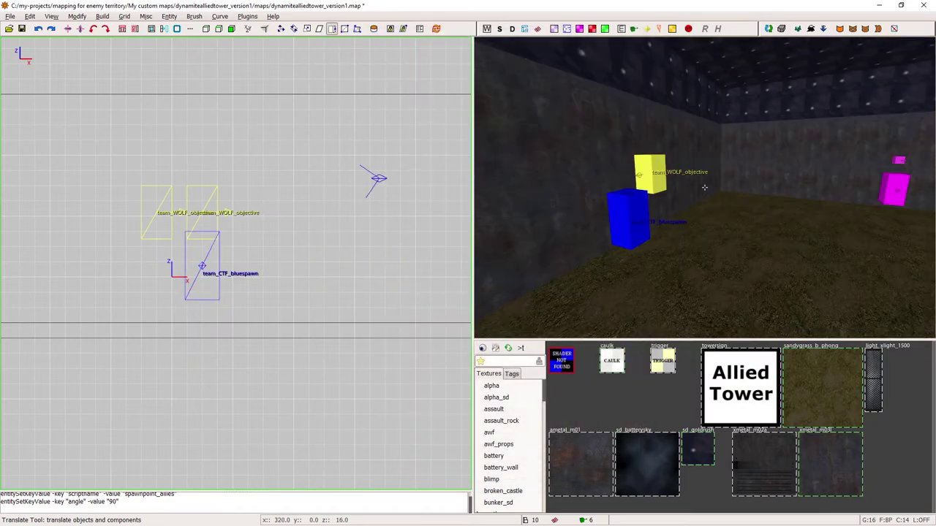
key(Up)
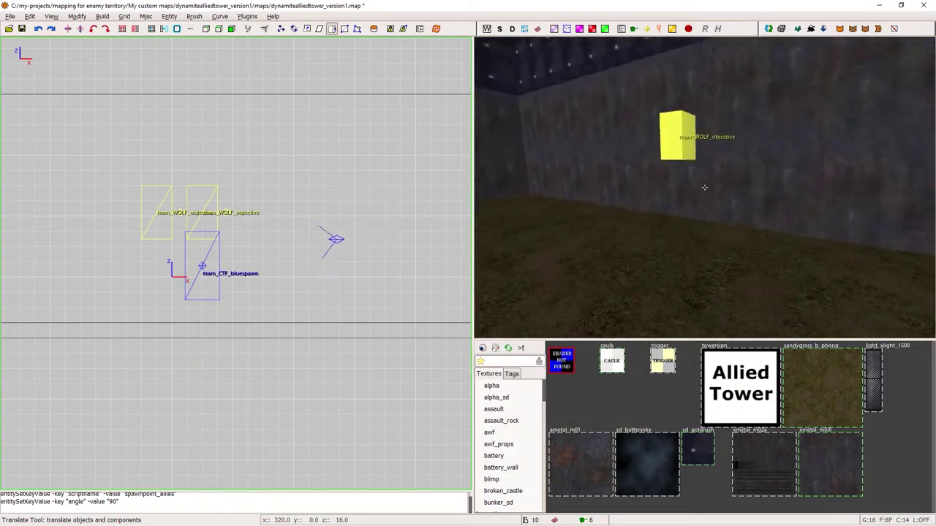
key(ctrl+Tab)
key(ctrl+Tab)
right_click(242, 187)
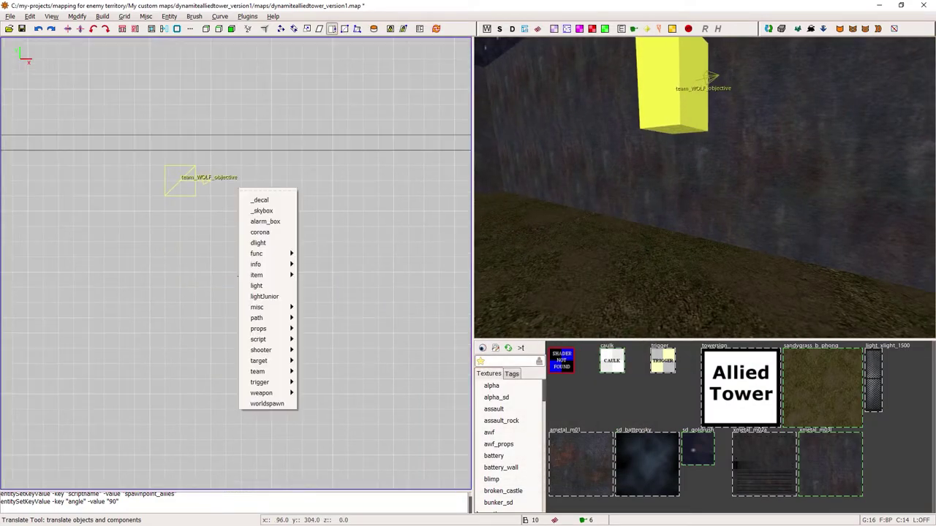
mouse_move(277, 372)
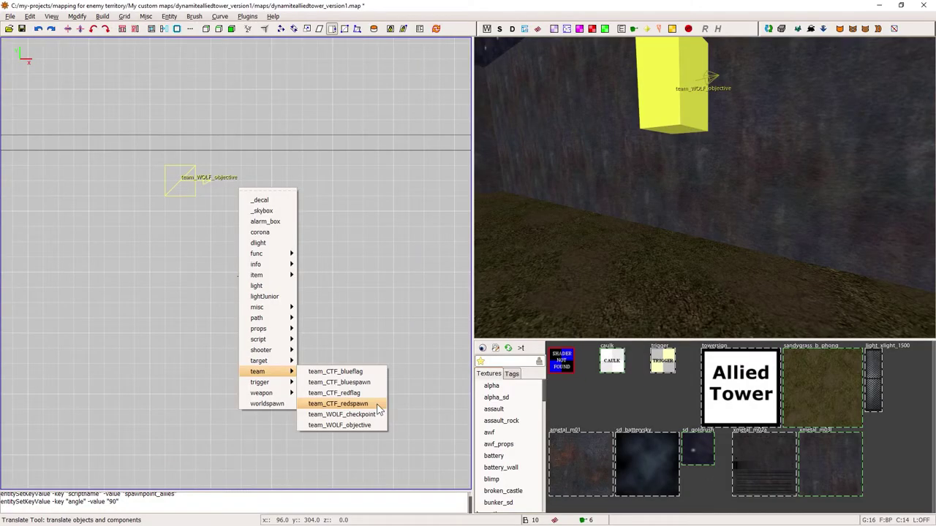
click(380, 410)
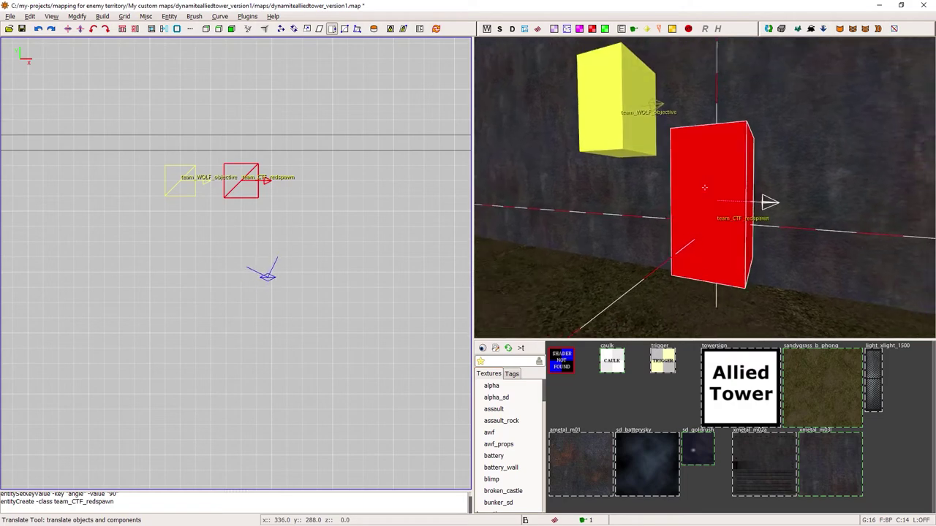
- Enable the invulnerable and startactive flags on the red spawn entity
key(Right)
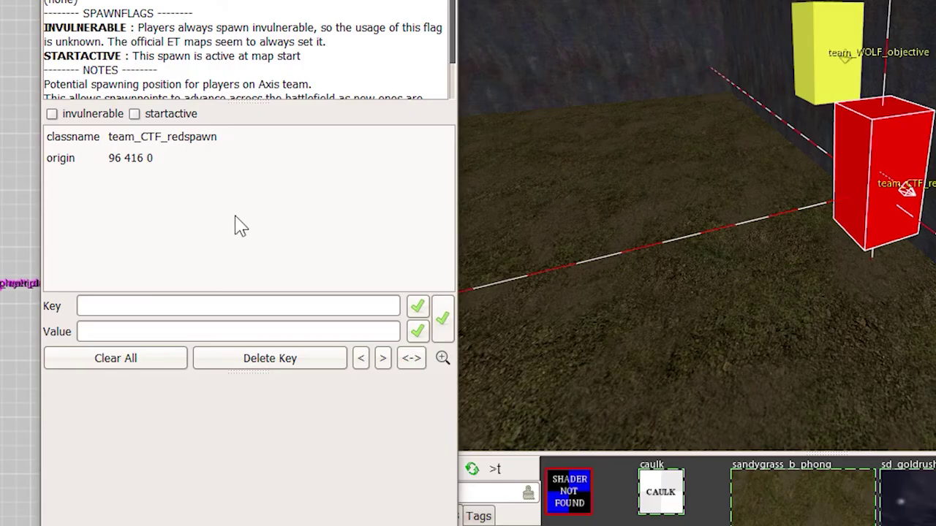
click(302, 152)
click(135, 113)
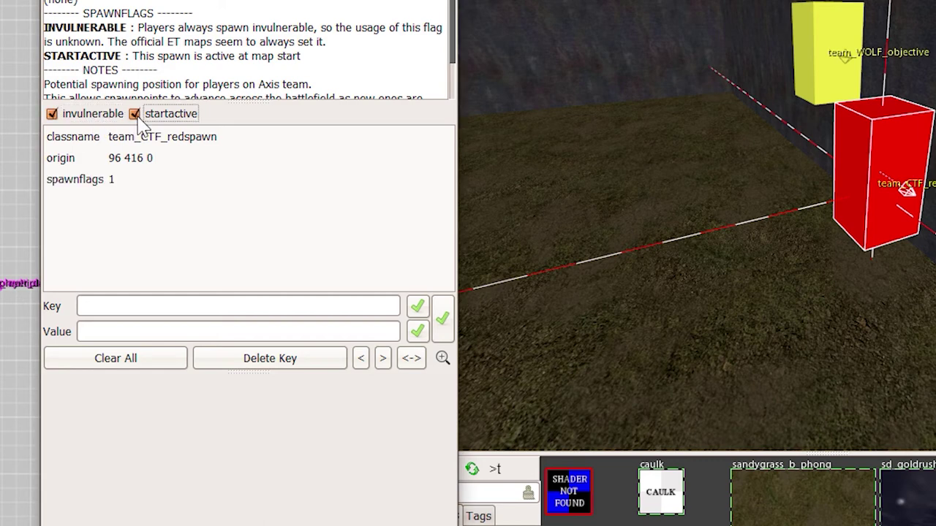
- Add a scriptname key with the value spawnpoint_axis to the red spawn entity
click(180, 305)
text(scriptna)
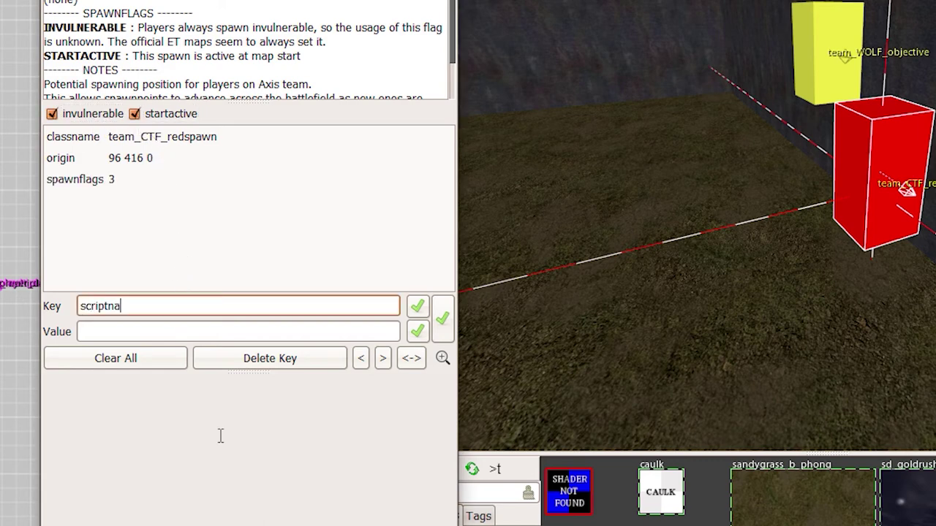
text(me)
key(Tab)
text(spaw)
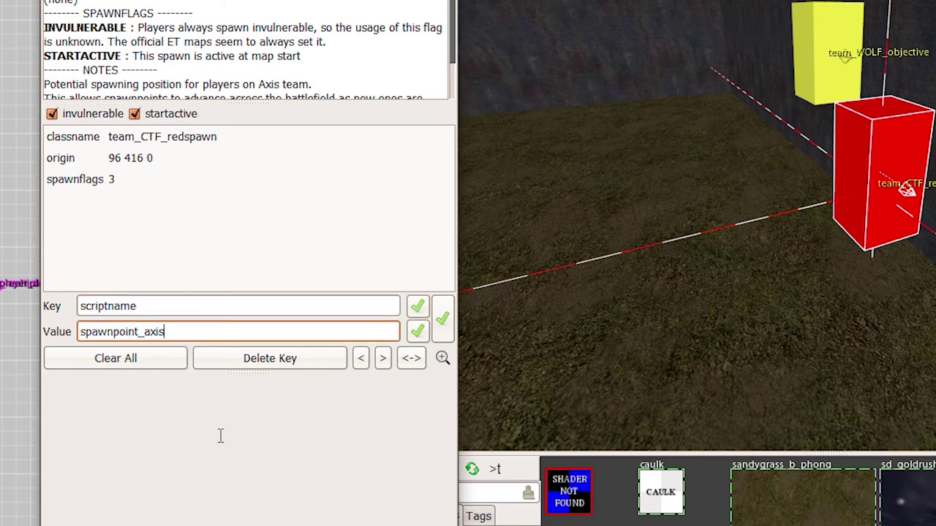
key(Return)
- Add an angle key with the value 270 to the red spawn entity
key(shift+Tab)
text(ang)
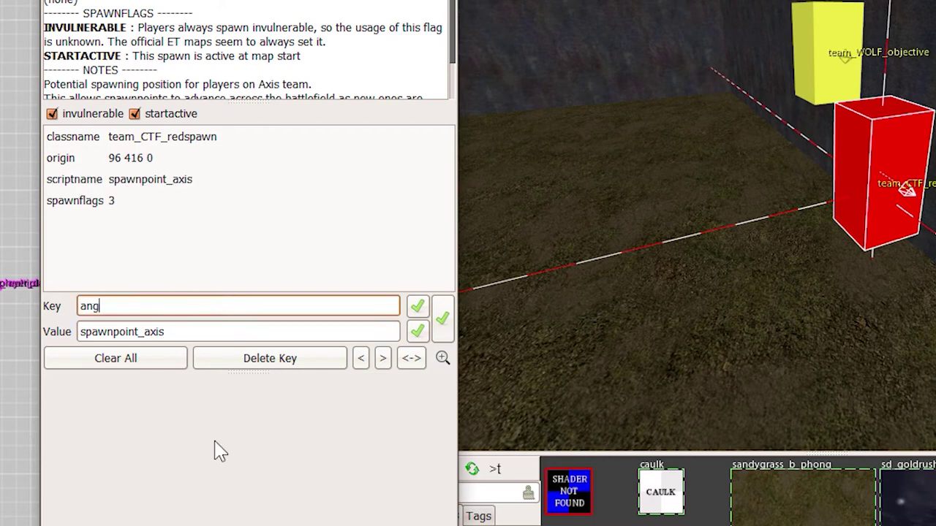
text(le)
key(Tab)
text(27)
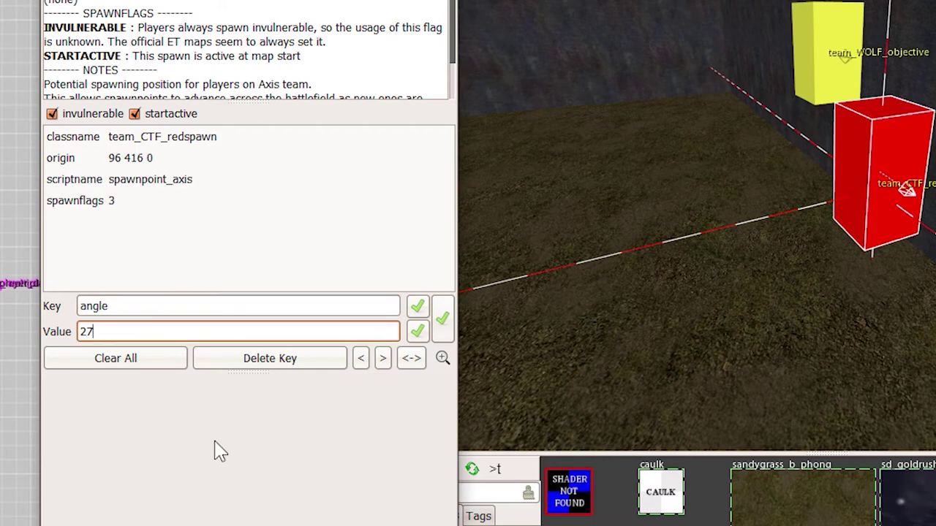
text(0)
key(Return)
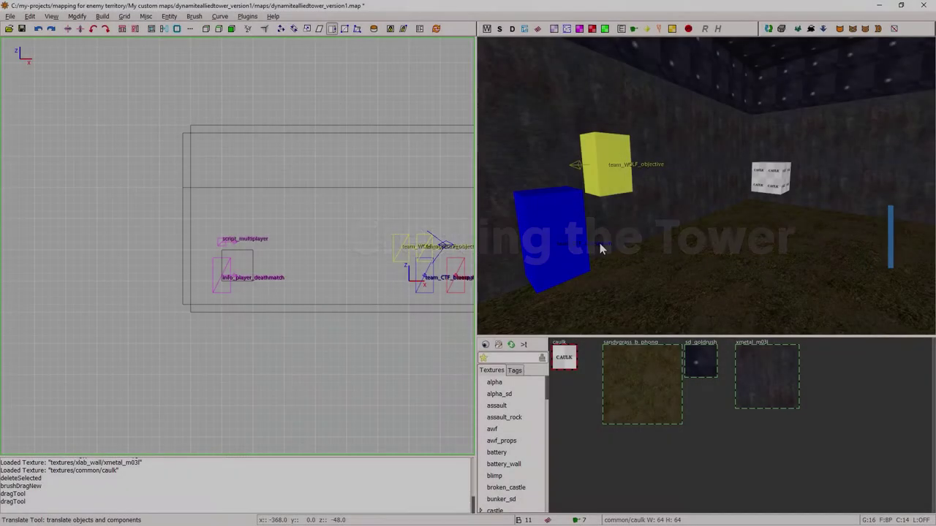
- Apply the towersign texture from dynamitealliedtower to the side faces of the floating caulk cube
mouse_move(599, 247)
right_down()
mouse_move(706, 186)
mouse_move(695, 211)
mouse_move(705, 186)
mouse_move(662, 210)
mouse_move(706, 185)
right_up()
shift+click(679, 221)
ctrl+shift+click(662, 203)
ctrl+shift+click(683, 201)
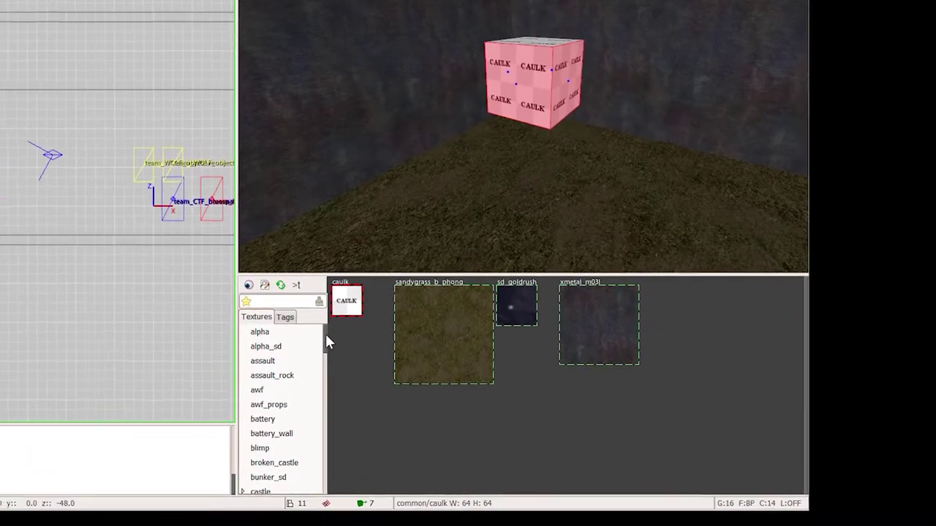
scroll(383, 399, down, 6)
click(226, 365)
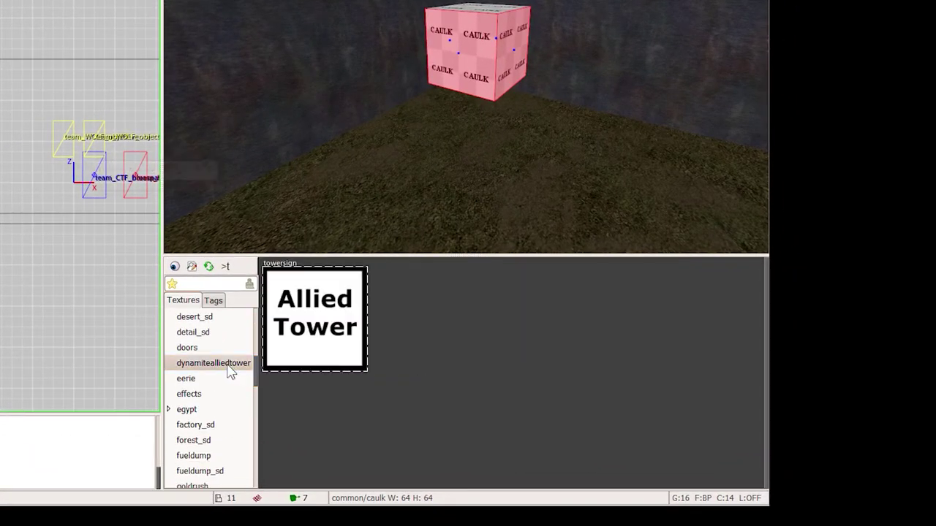
click(333, 339)
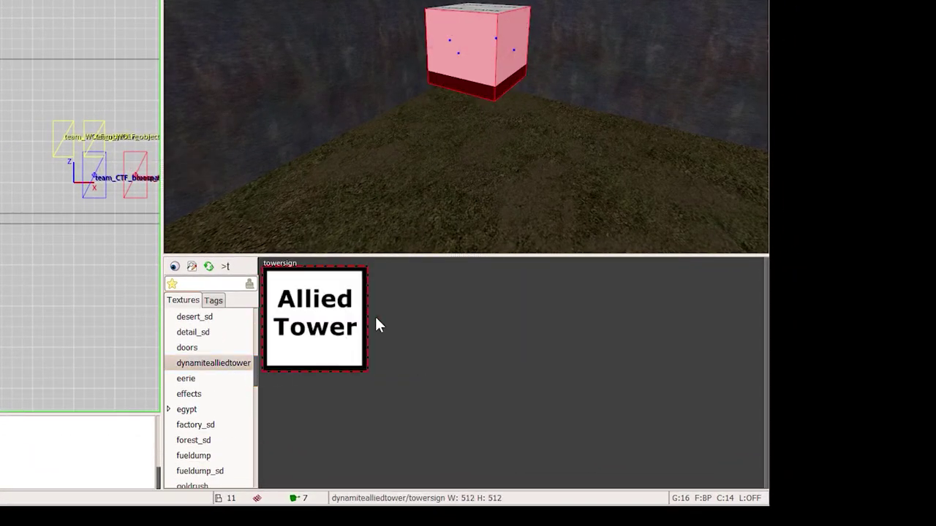
- Fit the towersign texture to the cube's side faces with the Surface Inspector
key(s)
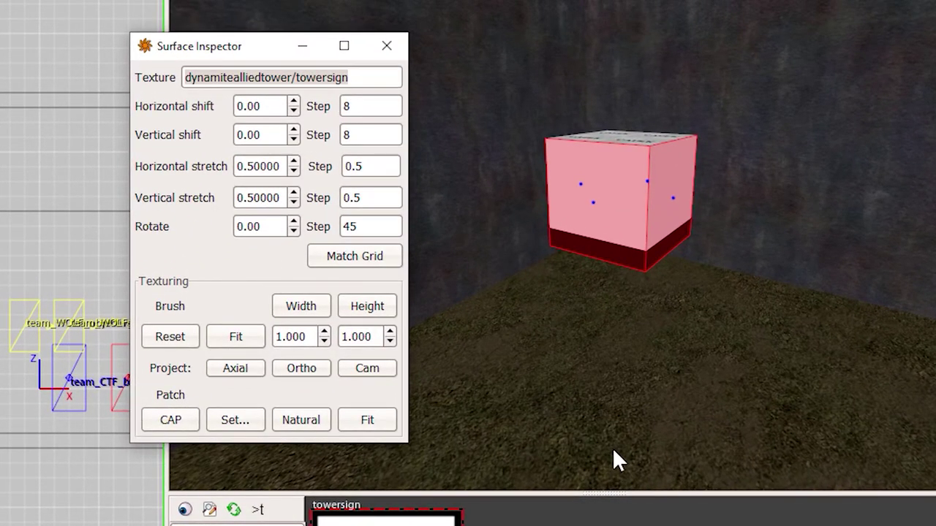
click(245, 339)
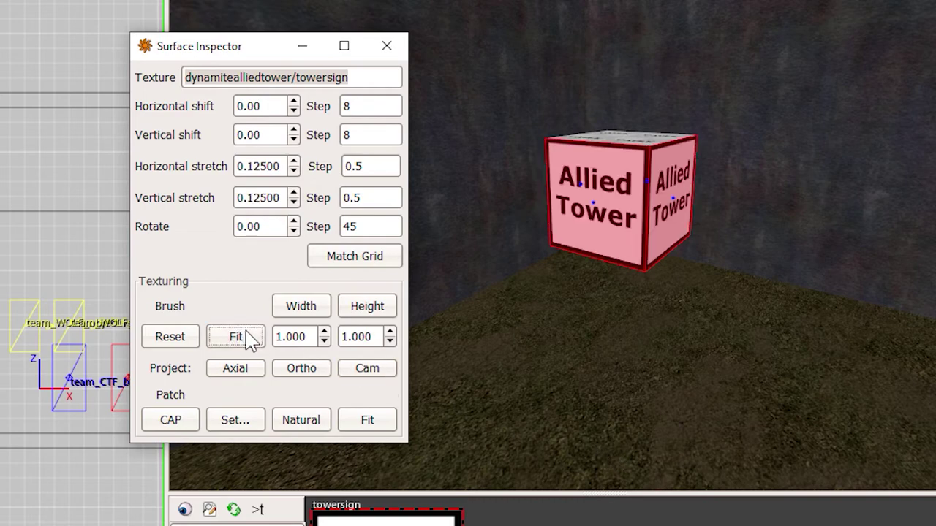
click(385, 49)
- Texture the cube's top and bottom faces with ametal_m01 from the metal_misc set
scroll(700, 154, up, 5)
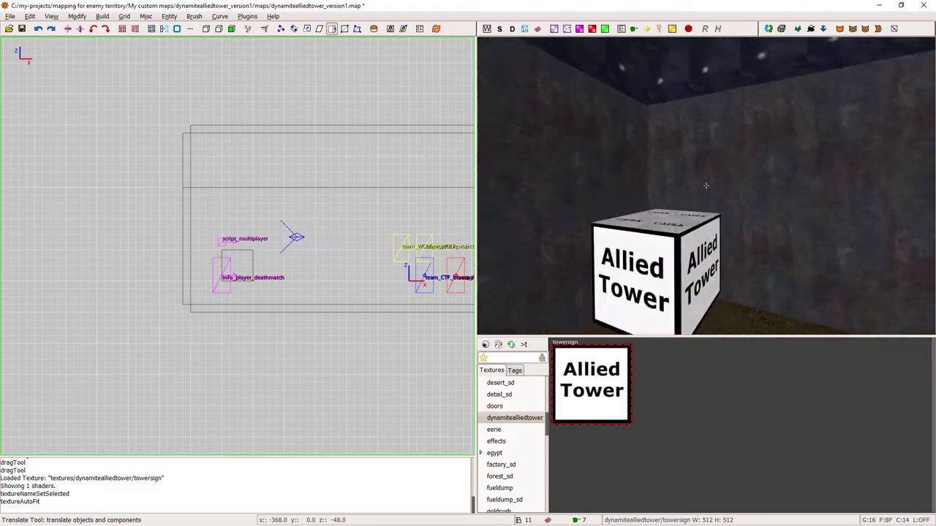
right_click(698, 206)
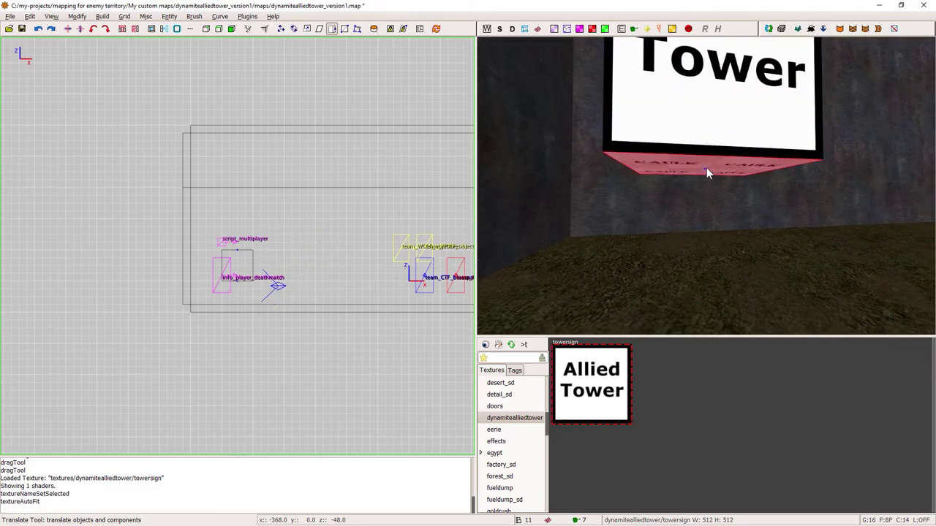
scroll(706, 186, down, 5)
right_click(705, 186)
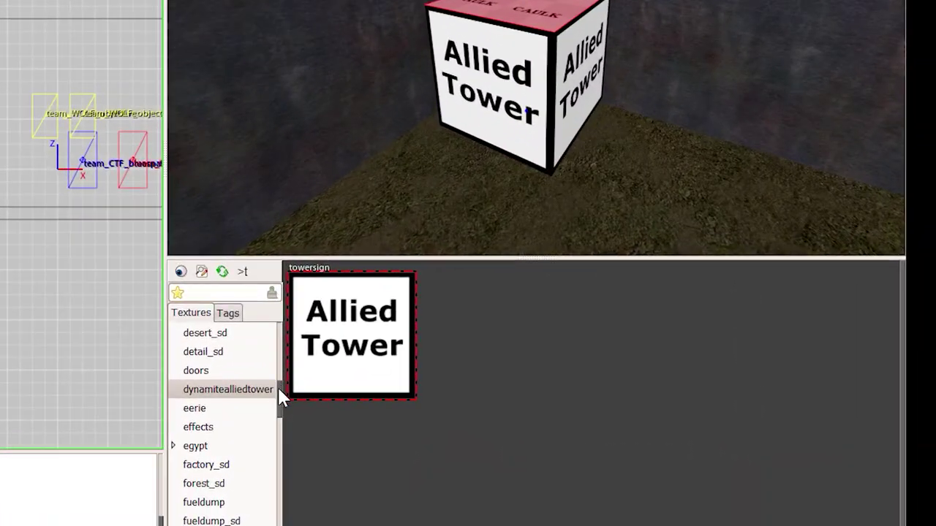
drag(280, 395, 260, 435)
click(235, 421)
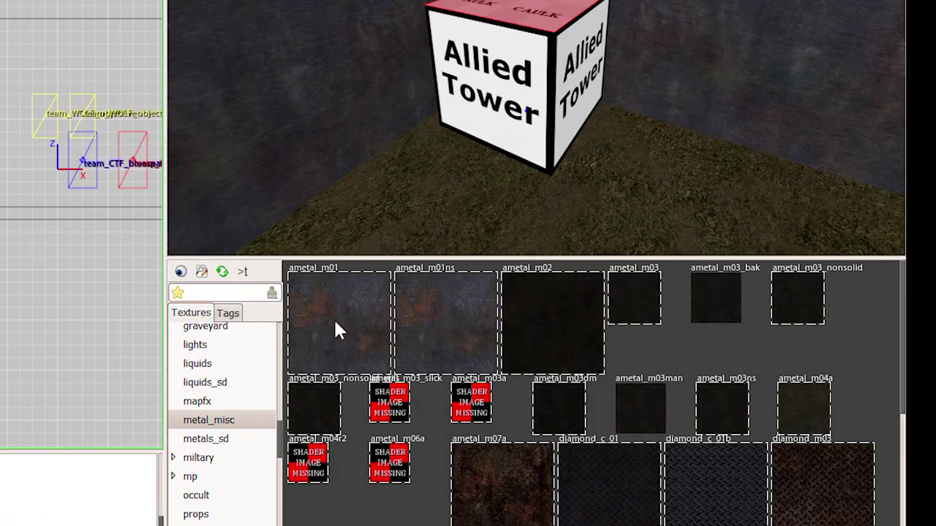
click(334, 317)
key(Escape)
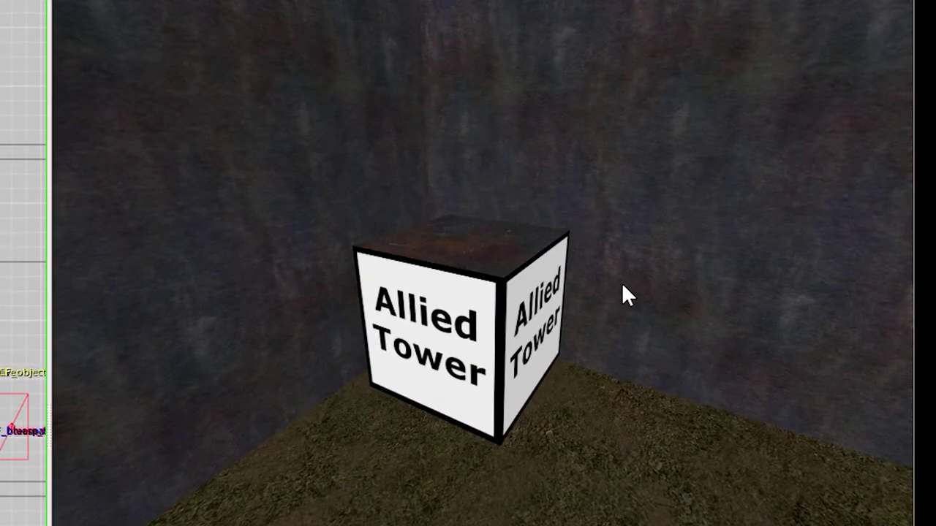
- Draw a 32 × 32 × 48 caulk brush as a post centred beneath the Allied Tower cube
right_click(654, 49)
mouse_move(482, 258)
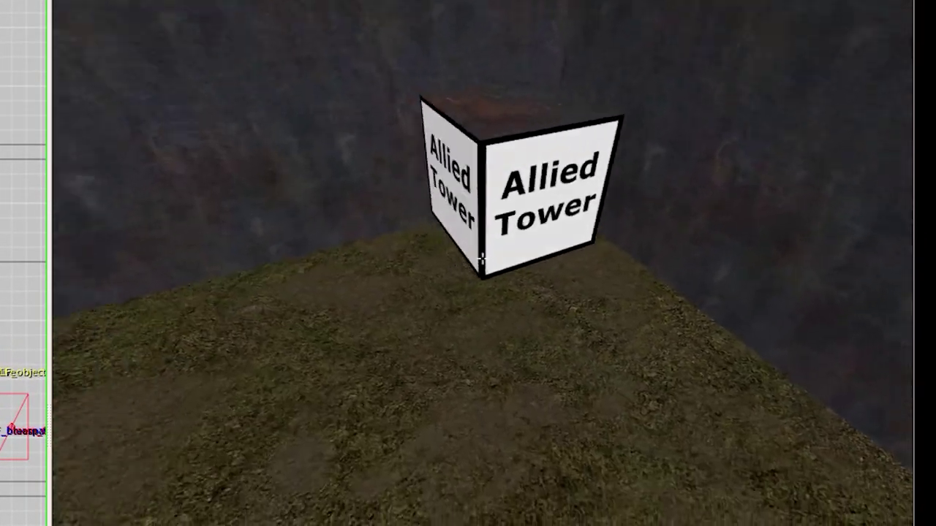
key(z)
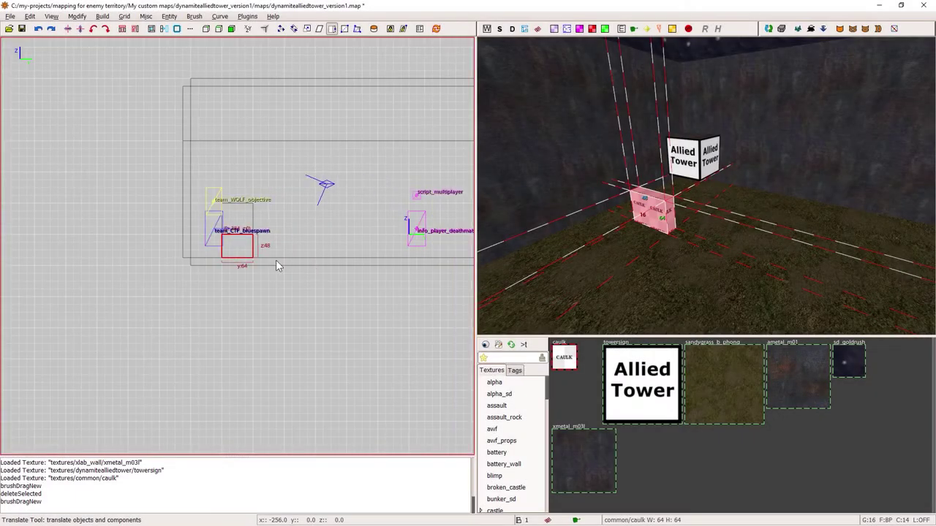
key(ctrl+Tab)
mouse_move(241, 234)
mouse_down()
mouse_move(236, 225)
mouse_move(234, 235)
mouse_move(187, 246)
mouse_up()
right_click(706, 186)
key(Up)
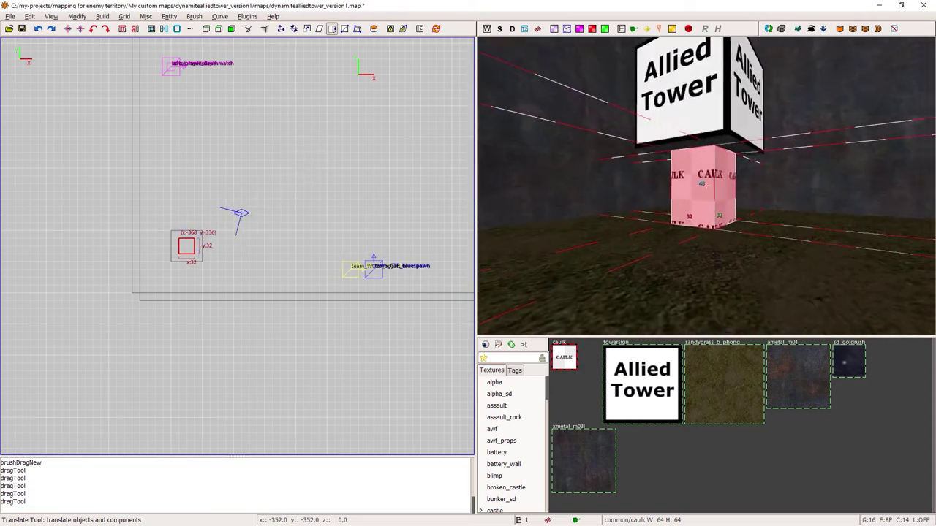
- Apply the ametal_m01 texture to the side faces of the post under the cube
key(Escape)
right_click(718, 196)
right_click(719, 196)
key(Up)
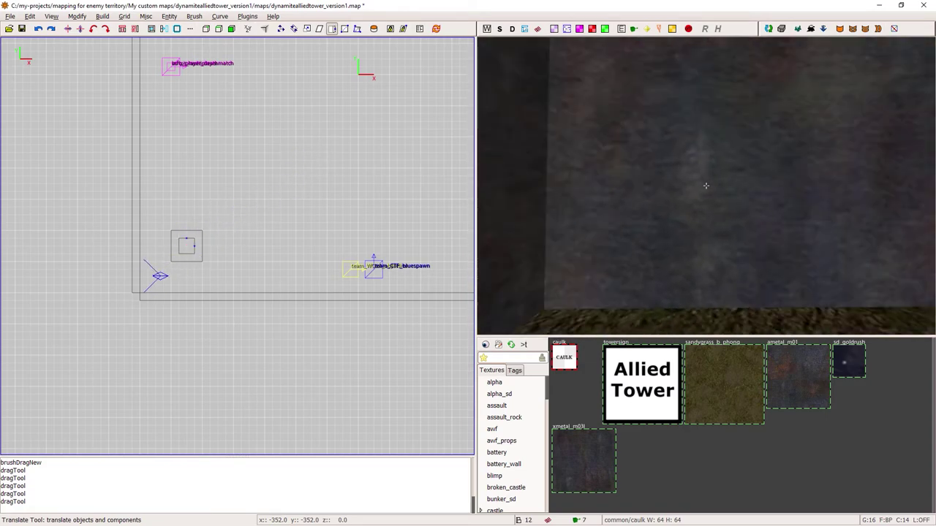
right_click(726, 193)
click(802, 371)
key(Escape)
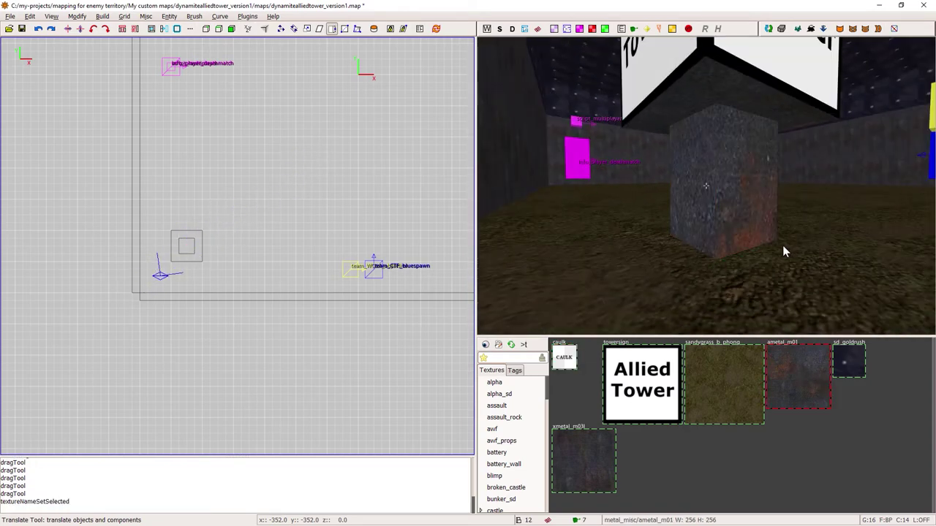
- Turn the post and the Allied Tower cube together into a func_explosive entity
right_click(782, 245)
key(Up)
key(Down)
right_click(723, 218)
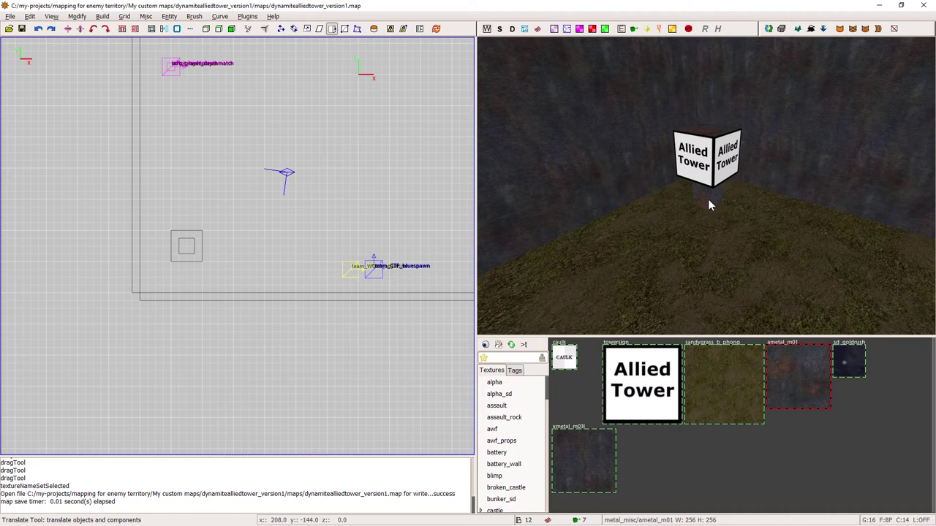
shift+click(709, 204)
shift+click(710, 179)
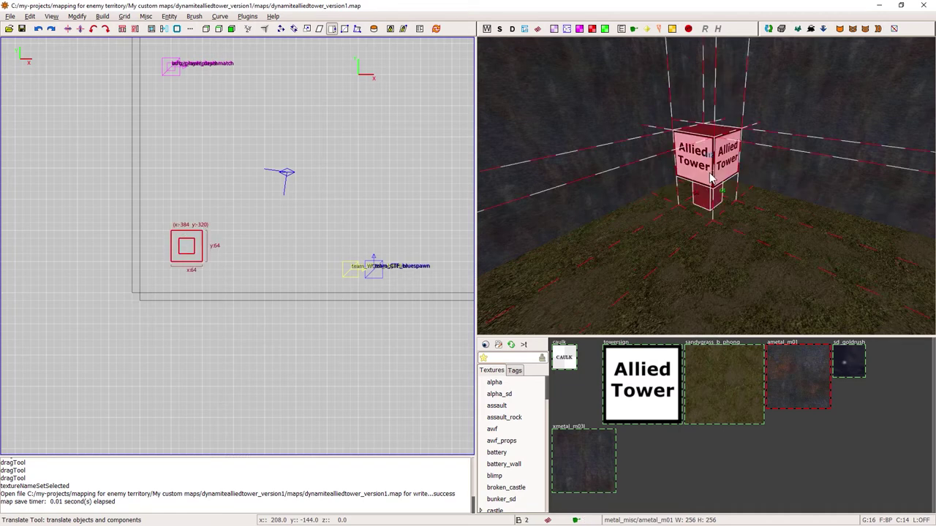
right_click(437, 98)
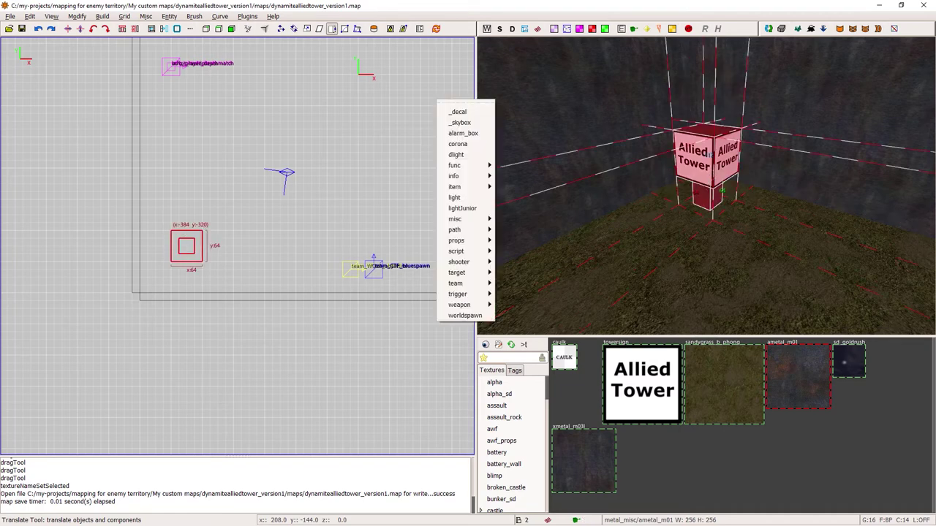
mouse_move(468, 167)
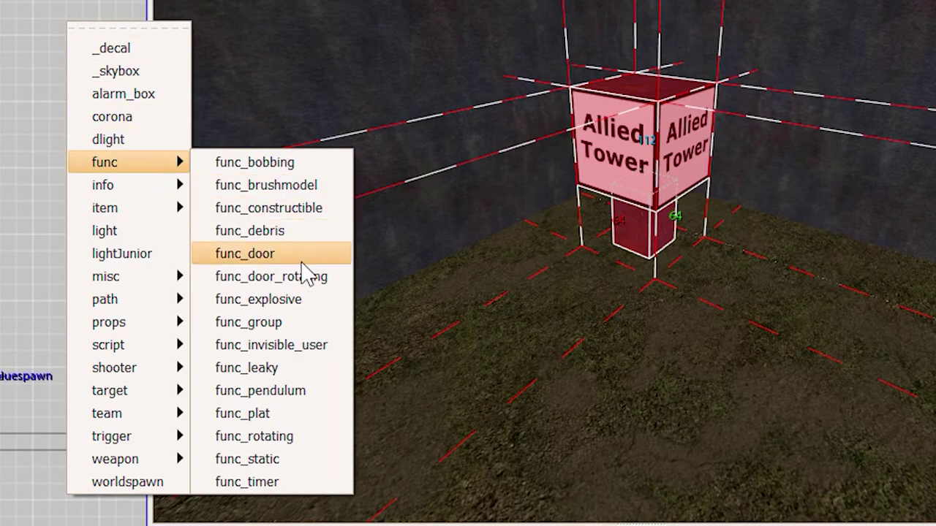
click(322, 307)
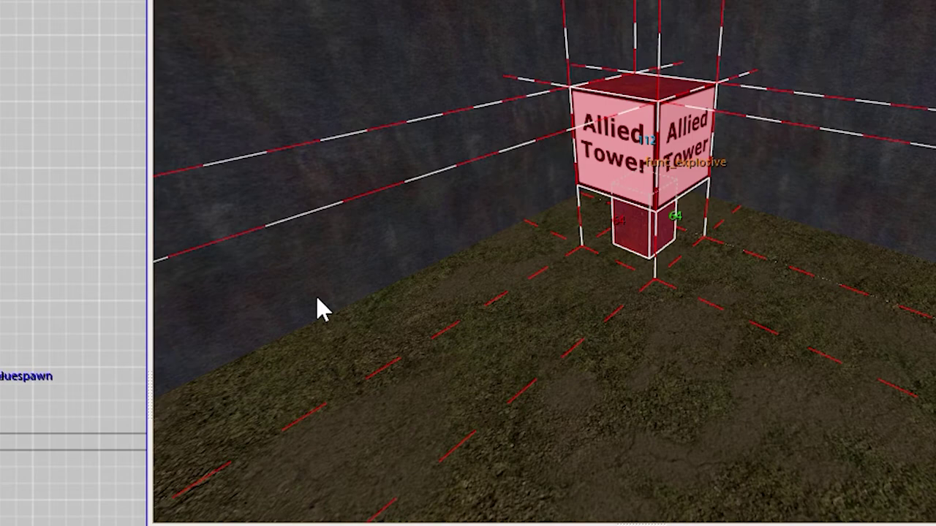
- Add a scriptname key with the value func_explosive_tower to the tower entity
key(n)
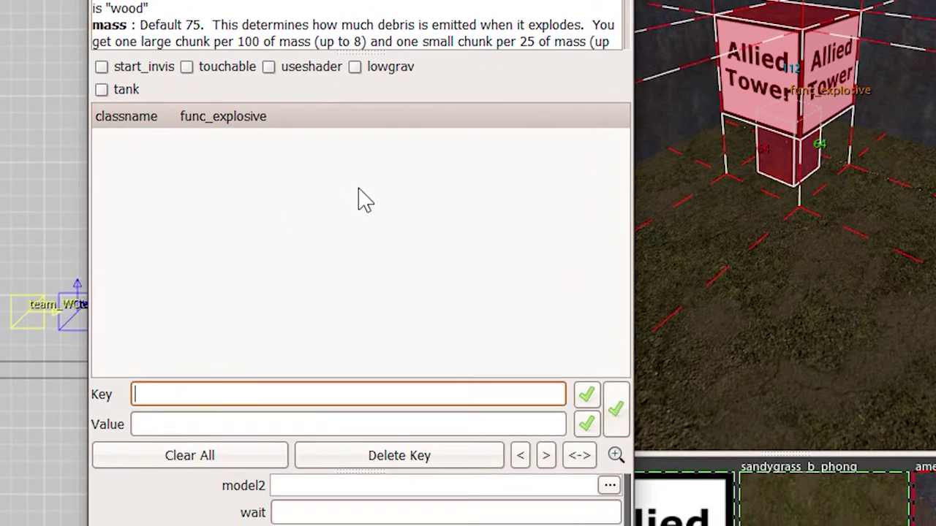
text(scriptname)
key(Tab)
text(func)
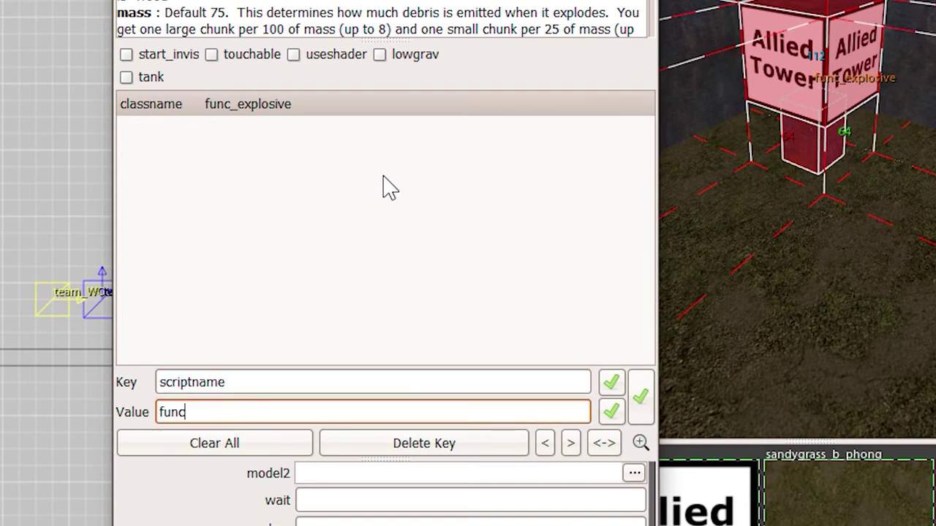
text(_explosive_tower)
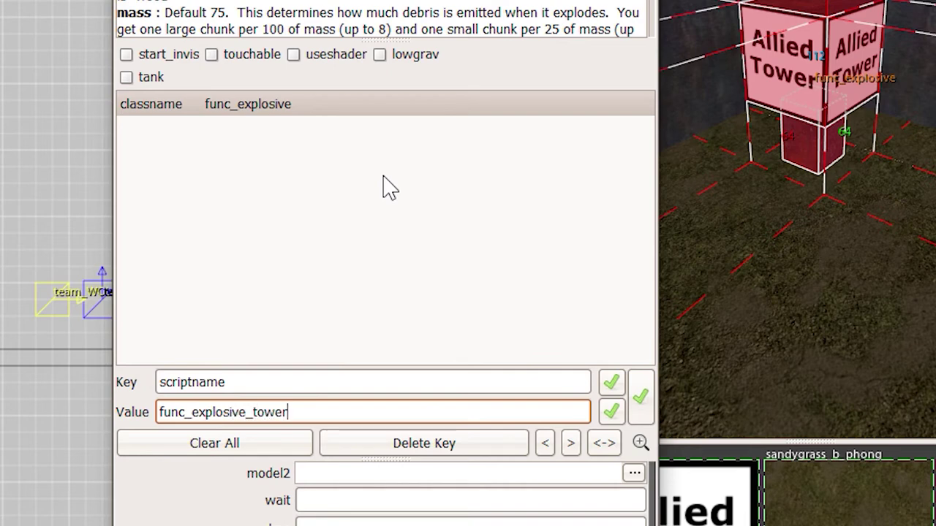
key(Return)
- Add a targetname key with the value func_explosive_tower to the tower entity
key(Left)
key(BackSpace)
key(BackSpace)
key(BackSpace)
key(BackSpace)
key(BackSpace)
key(BackSpace)
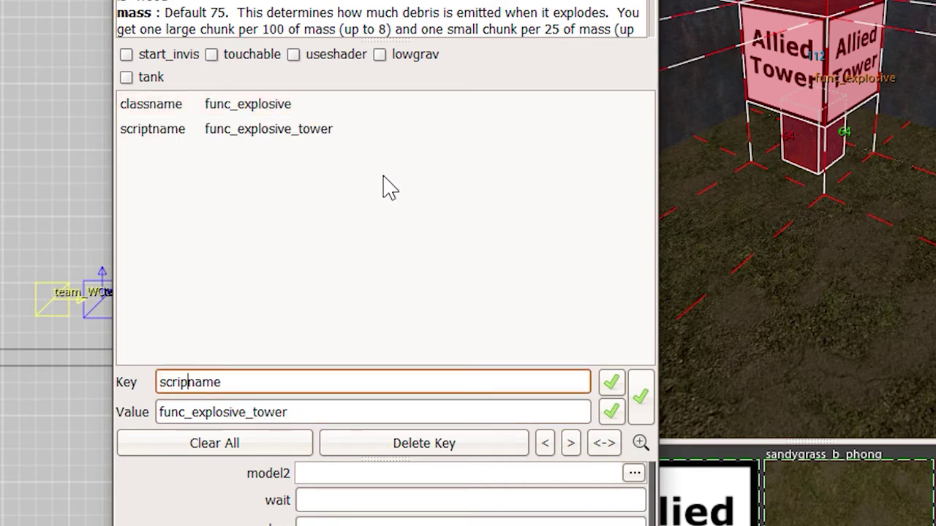
text(target)
key(Return)
key(Return)
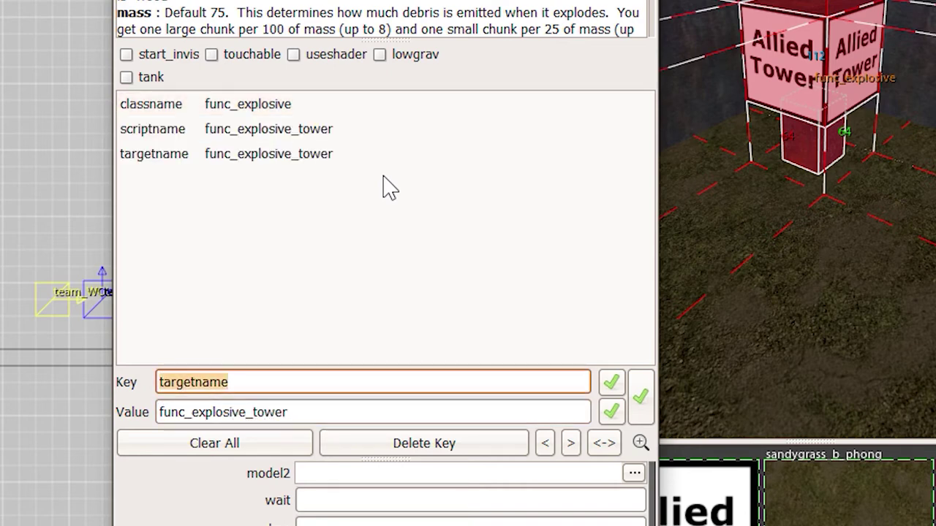
- Add a dmg key with the value 100 to the tower entity and deselect it
text(dmg)
key(Return)
text(100)
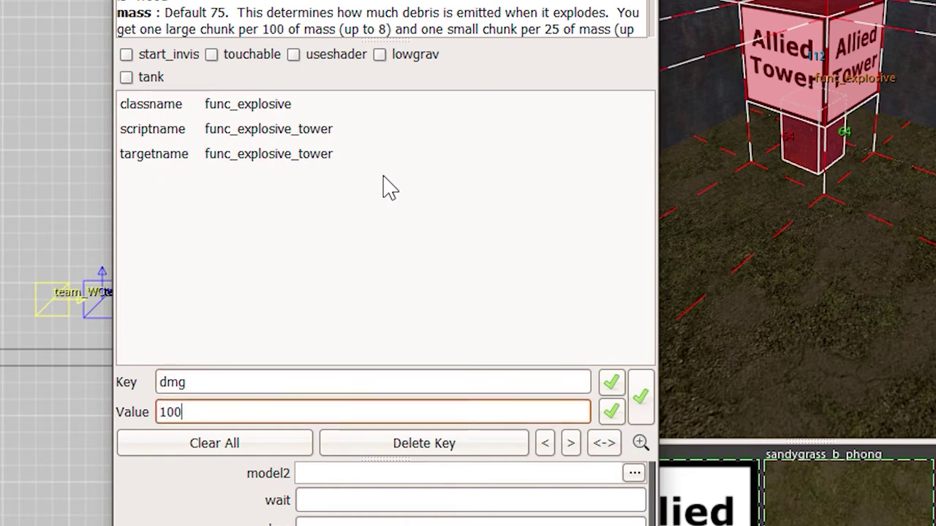
key(Return)
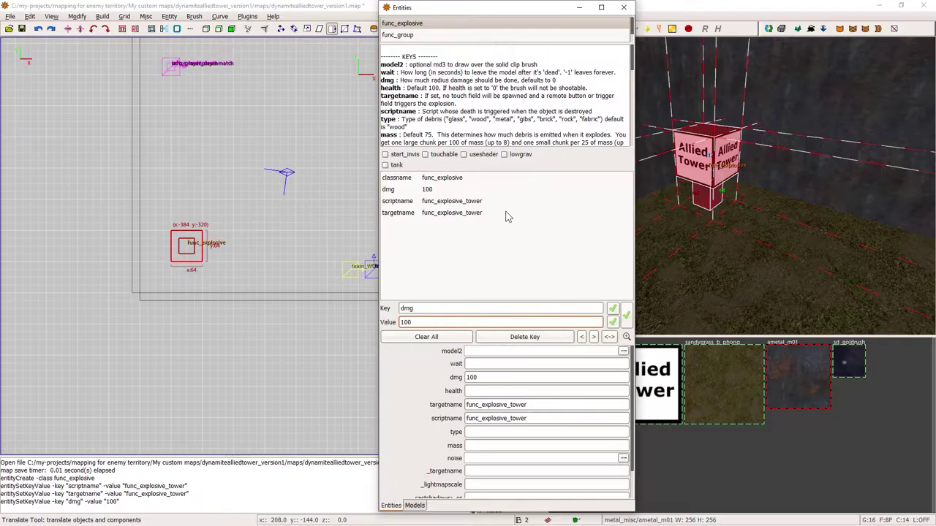
key(n)
key(Escape)
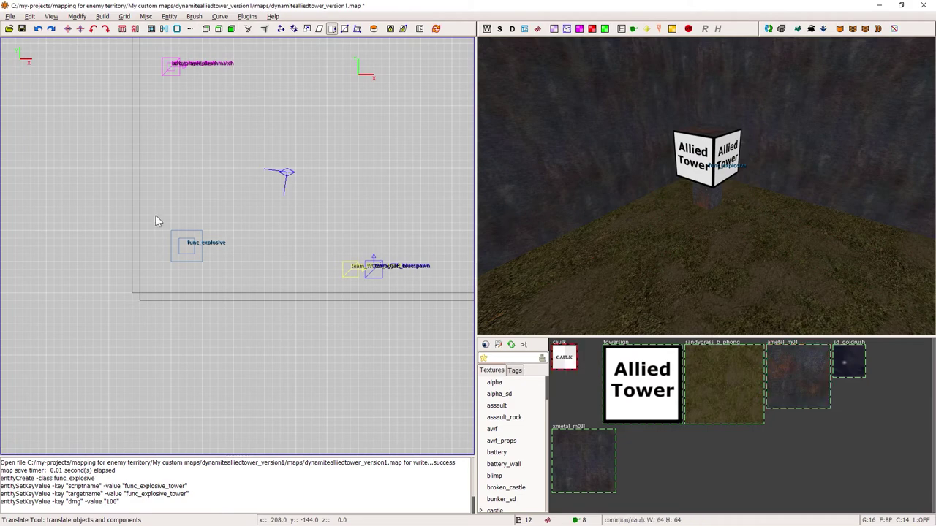
- Draw a 128 × 128 × 144 caulk brush enclosing the whole Allied tower
drag(157, 215, 218, 268)
key(ctrl+Tab)
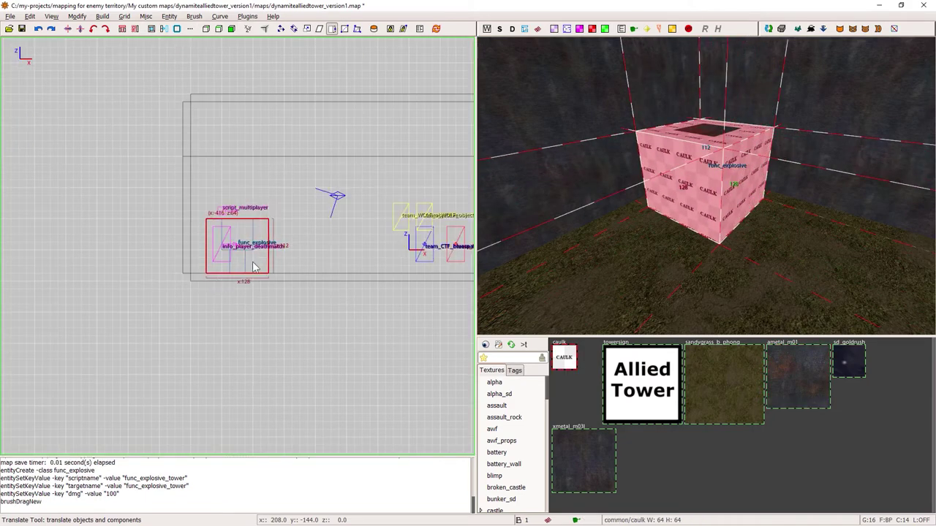
drag(256, 198, 257, 193)
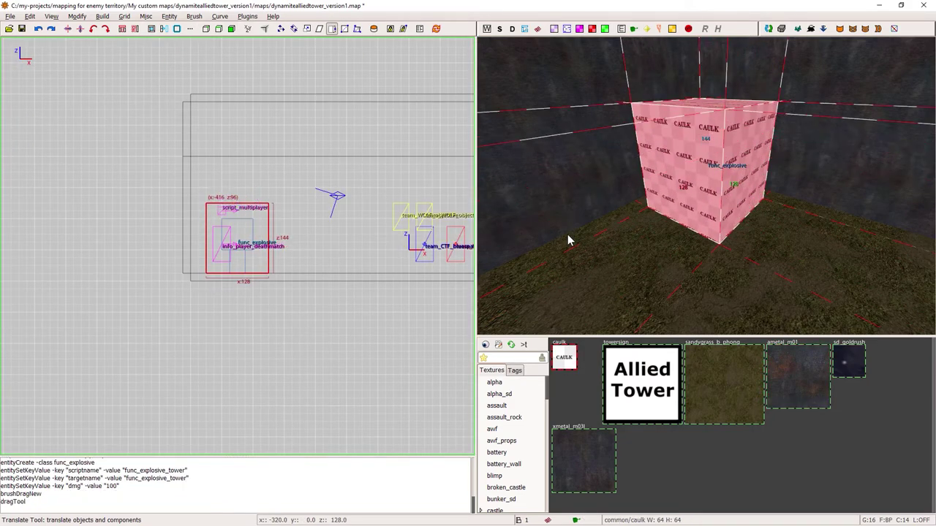
- Apply the trigger texture from the common set to the brush enclosing the Allied tower
scroll(547, 402, down, 3)
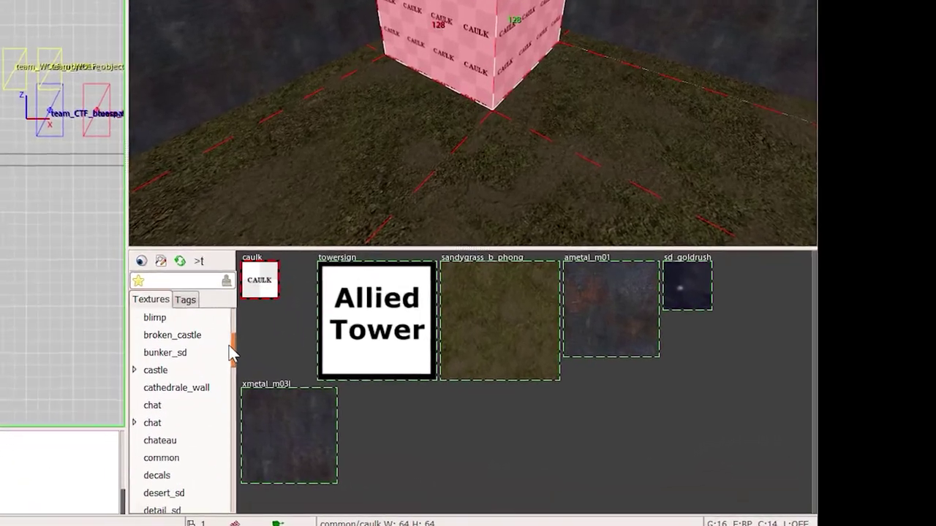
scroll(231, 354, down, 3)
click(194, 356)
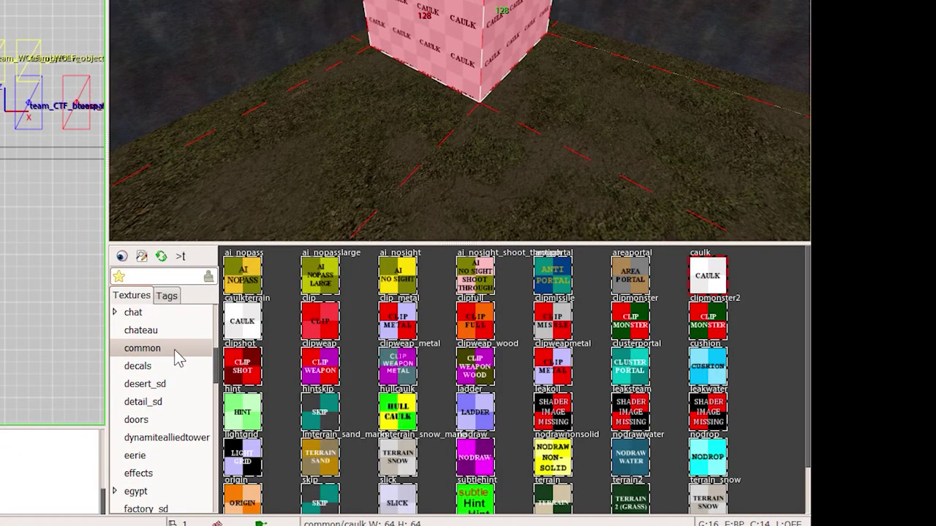
scroll(800, 336, down, 1)
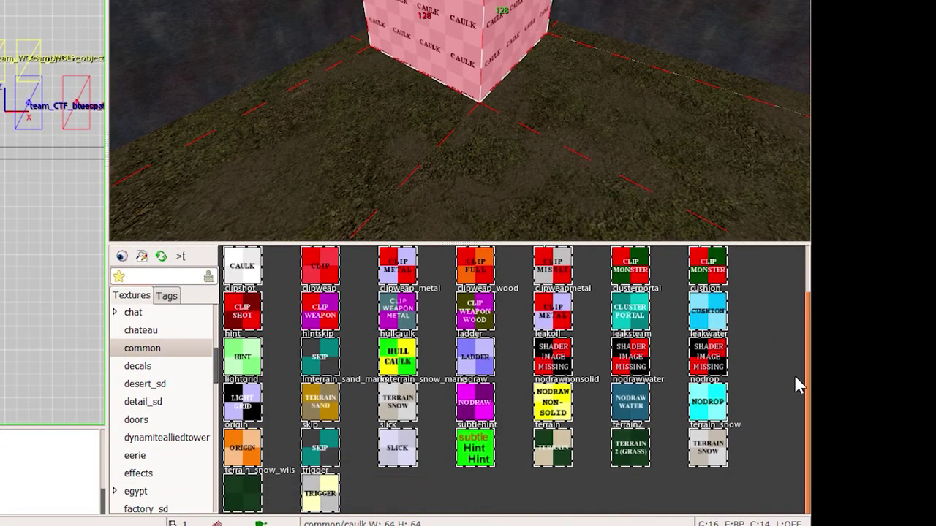
click(329, 495)
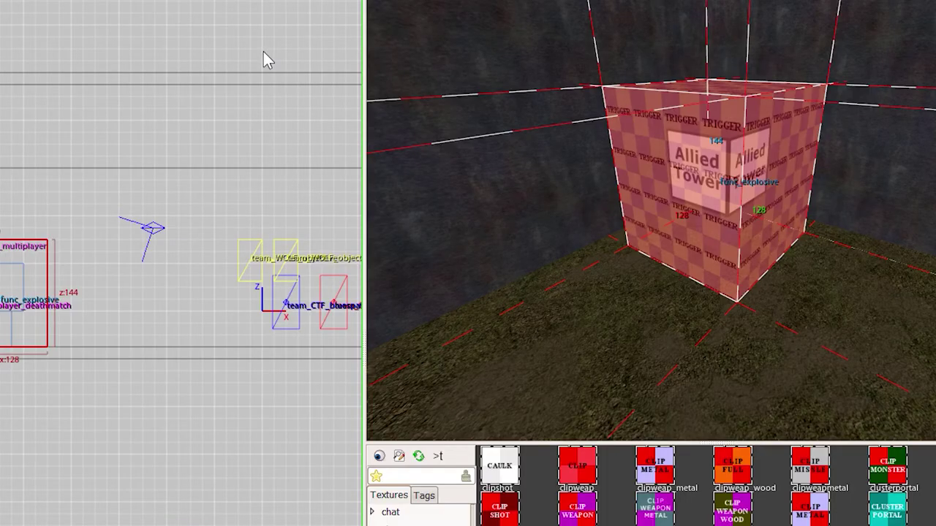
- Convert the trigger brush into a trigger_objective_info entity and enable its allied_objective and is_objective flags
right_click(264, 53)
mouse_move(302, 350)
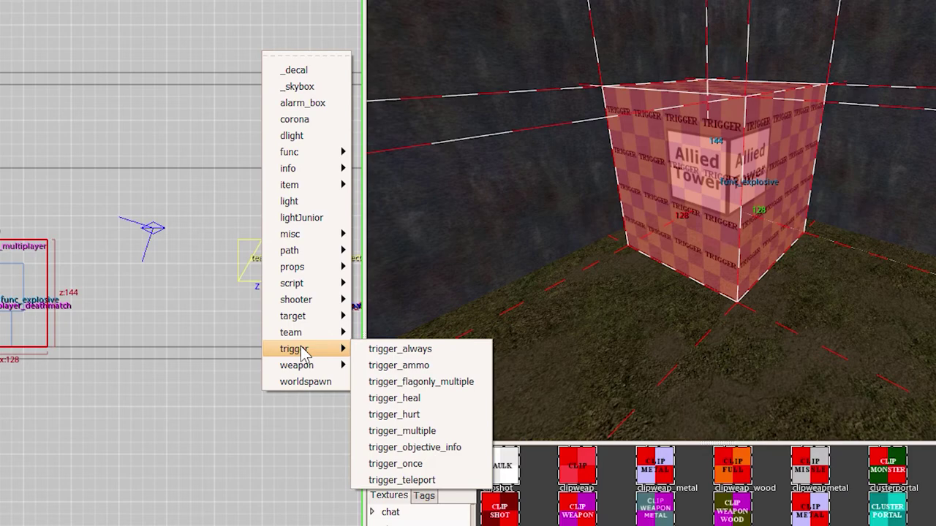
click(479, 455)
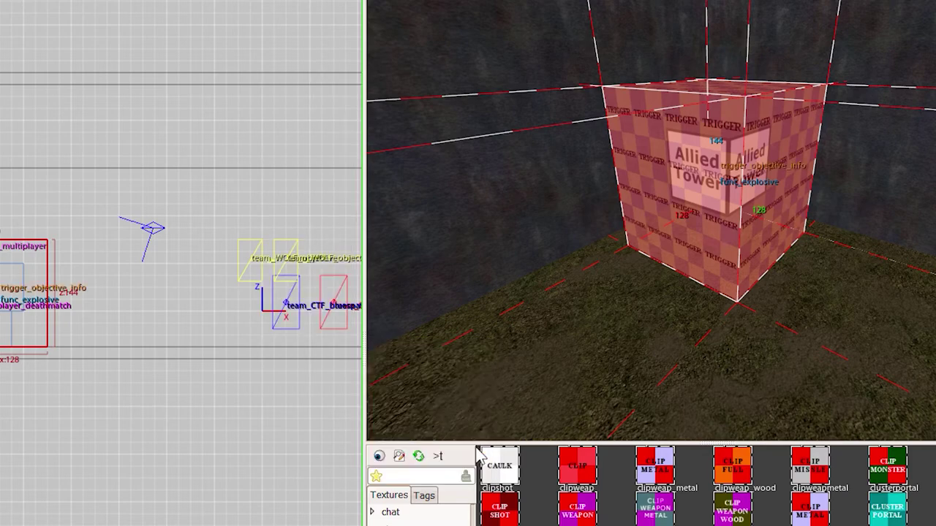
key(n)
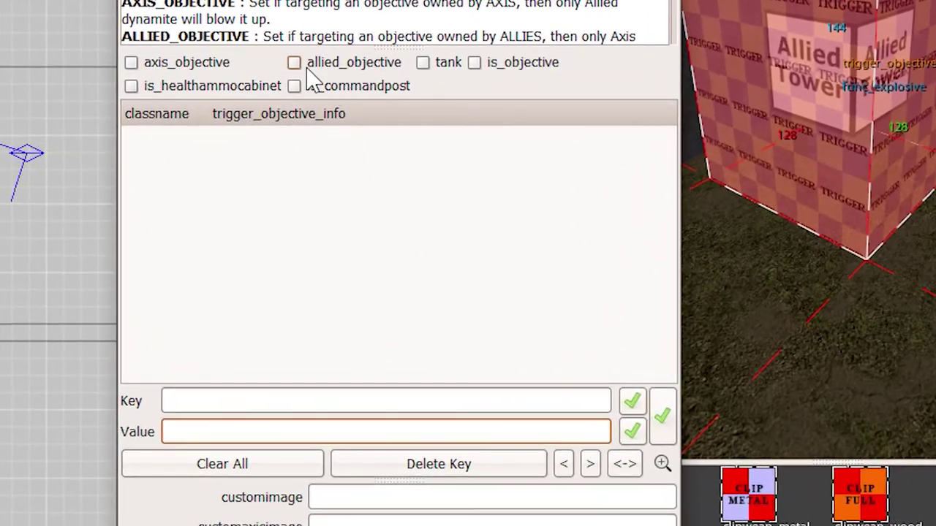
click(294, 64)
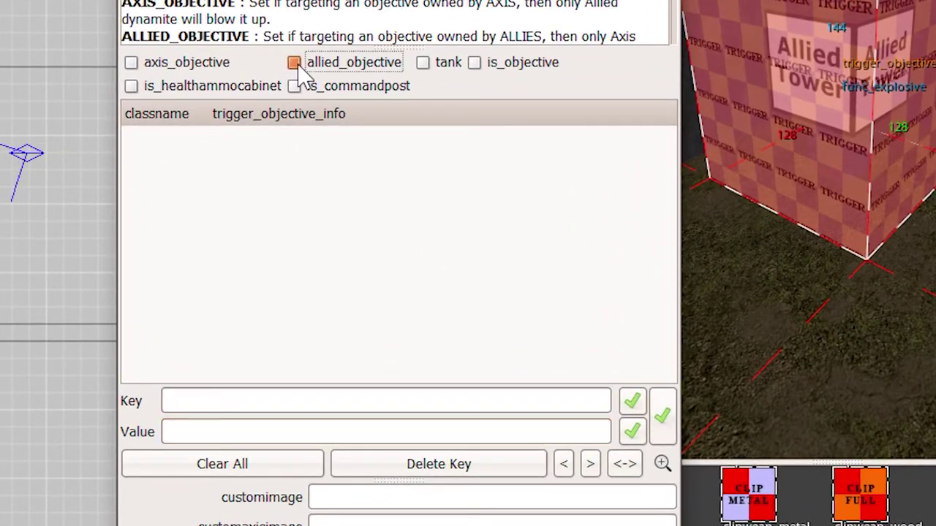
click(475, 64)
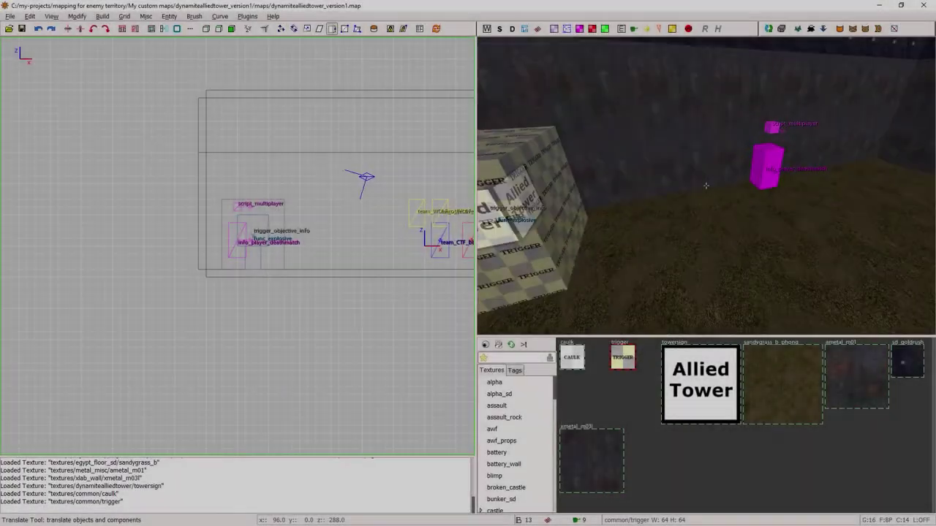
- Draw a 32 × 32 × 32 brush on the ground near the middle of the map
right_drag(705, 185, 705, 186)
right_click(706, 185)
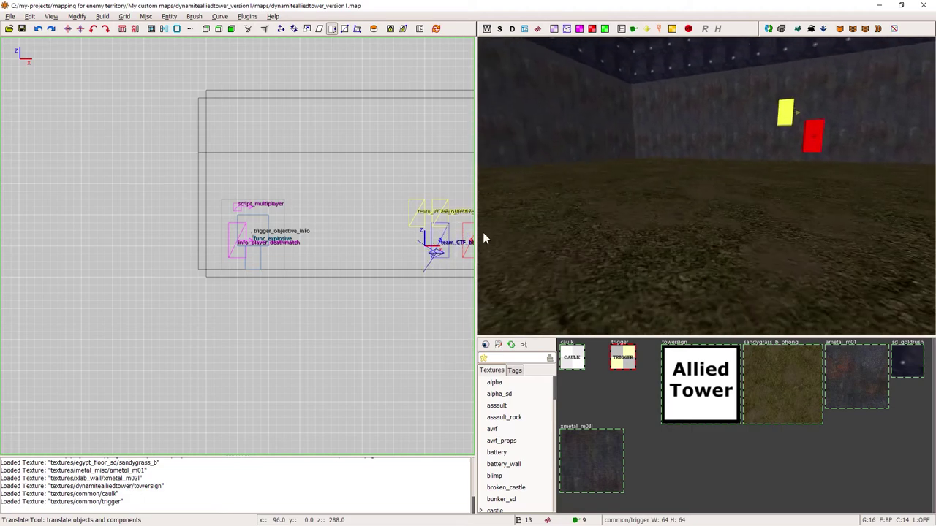
mouse_move(365, 246)
mouse_down()
mouse_move(386, 267)
mouse_move(398, 256)
mouse_up()
key(ctrl+Tab)
key(ctrl+Tab)
drag(240, 249, 264, 236)
right_click(639, 217)
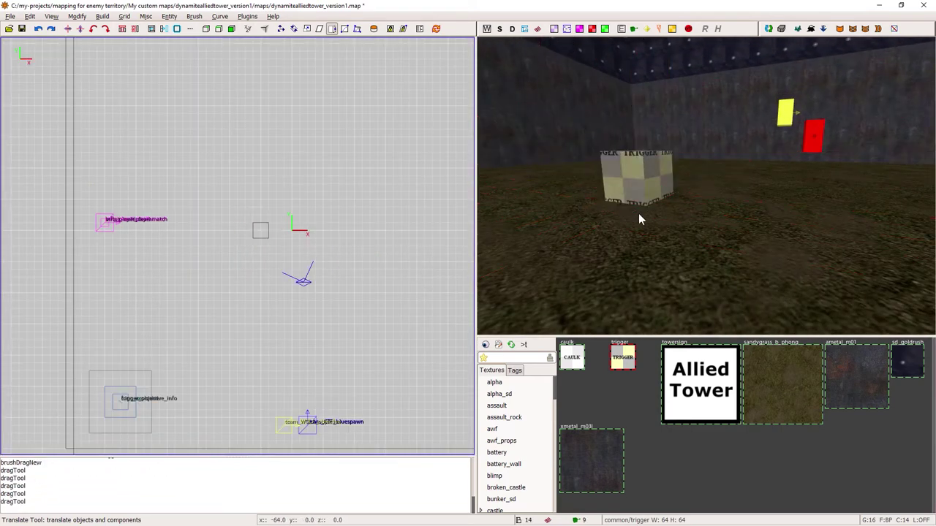
right_click(639, 218)
- Load the props texture set and bring its wooden box textures into view
scroll(545, 459, down, 10)
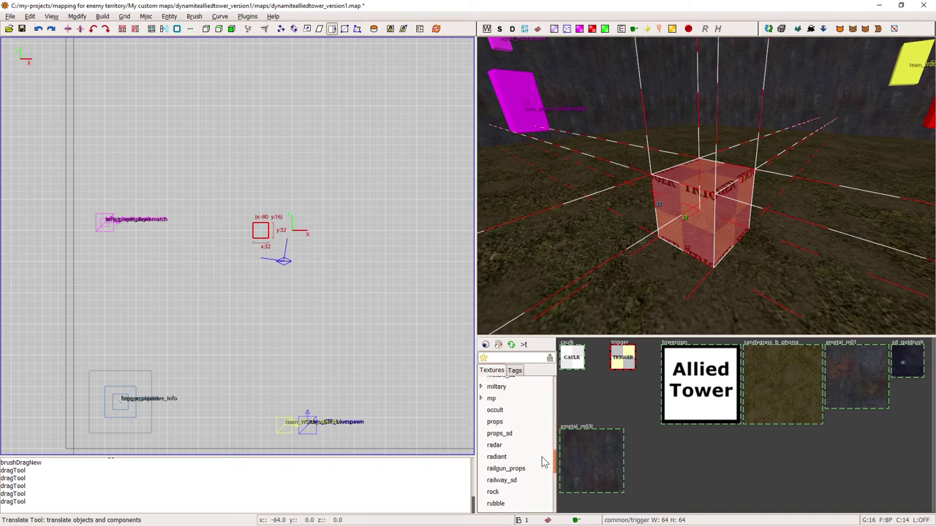
scroll(541, 454, up, 1)
click(510, 429)
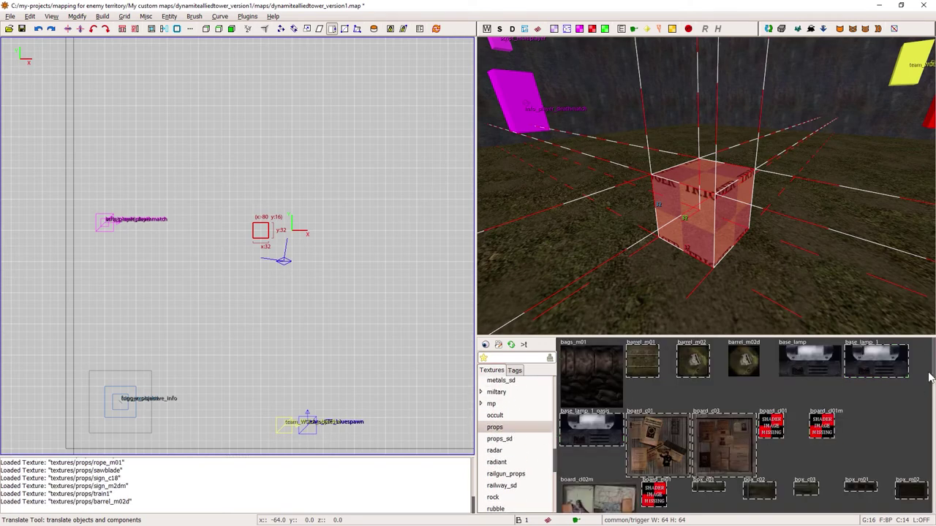
drag(928, 377, 931, 400)
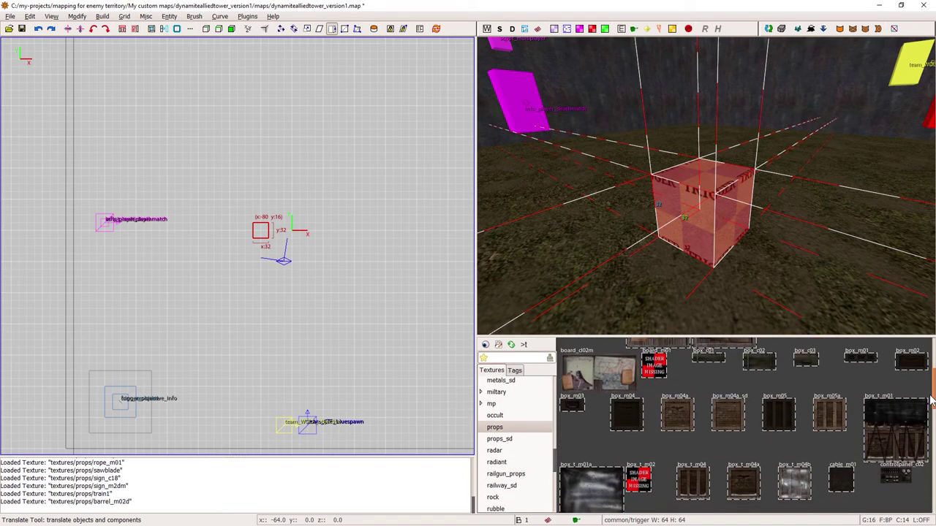
- Apply the props/box_m04a texture to the small box's faces, fit it to them and clear the selection
key(Escape)
right_click(712, 190)
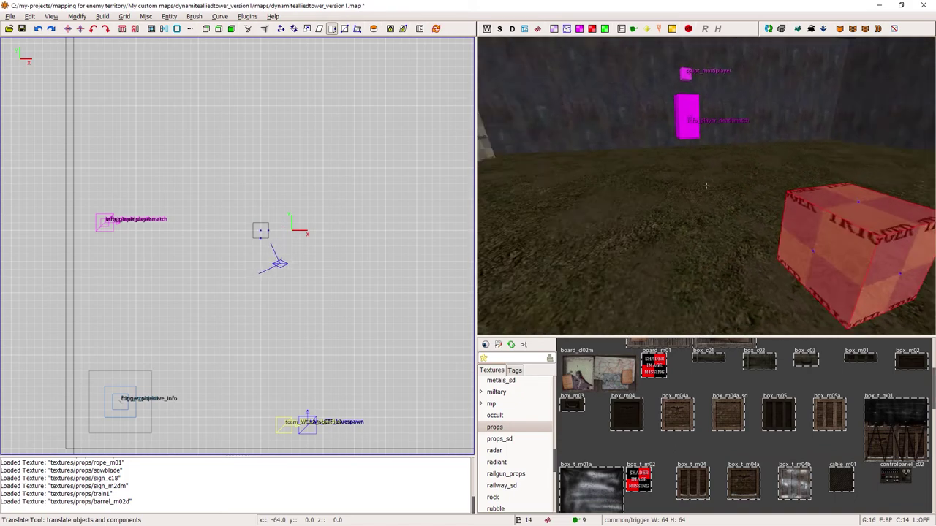
right_click(645, 206)
shift+click(620, 201)
click(677, 416)
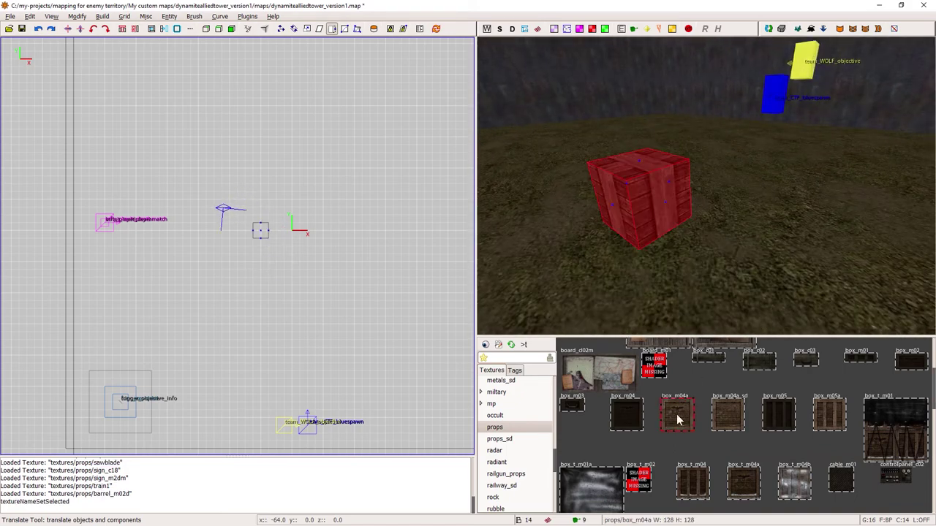
key(s)
click(512, 255)
click(592, 98)
key(Escape)
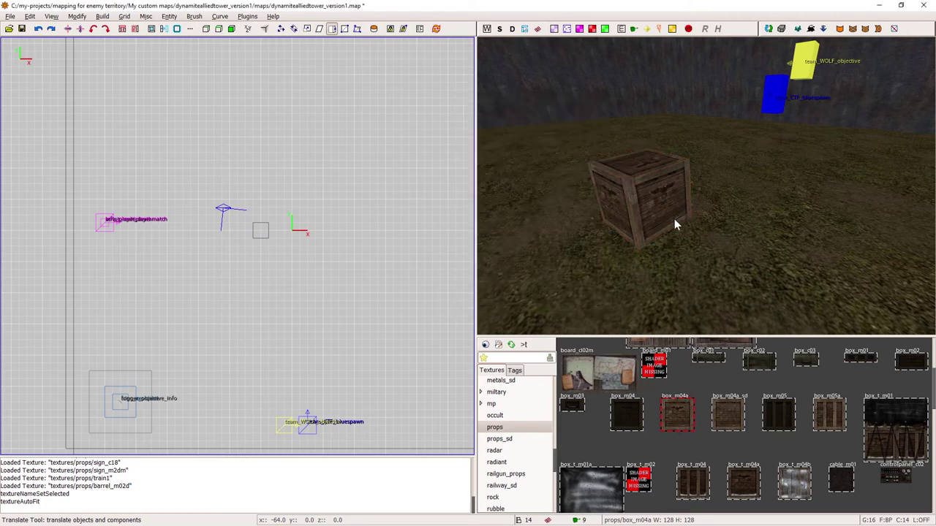
- Apply the props/box_m05a texture to the crate's top face and fit it
right_click(675, 220)
key(Up)
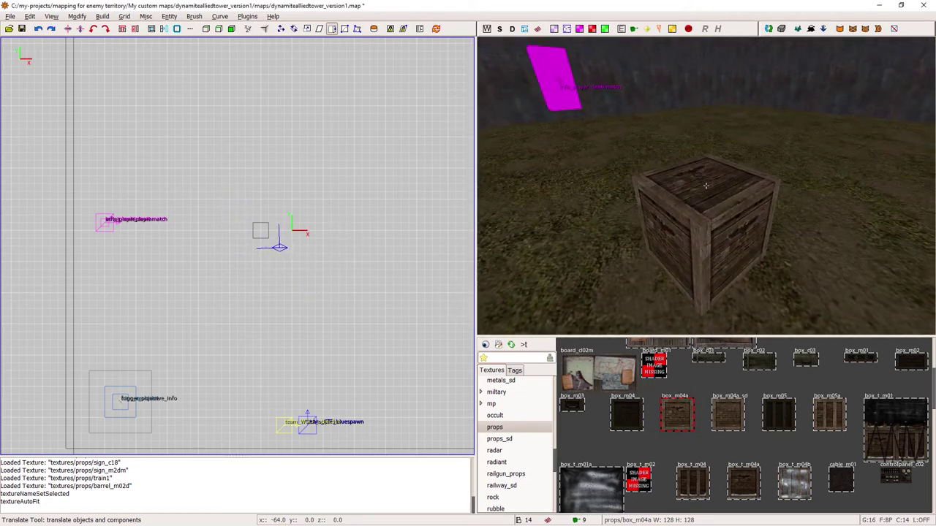
right_click(706, 188)
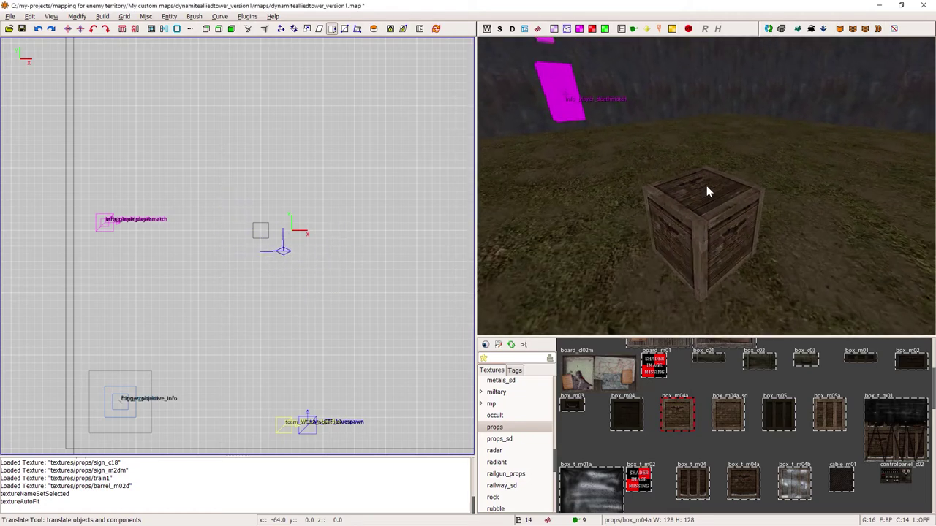
click(825, 422)
key(s)
click(512, 253)
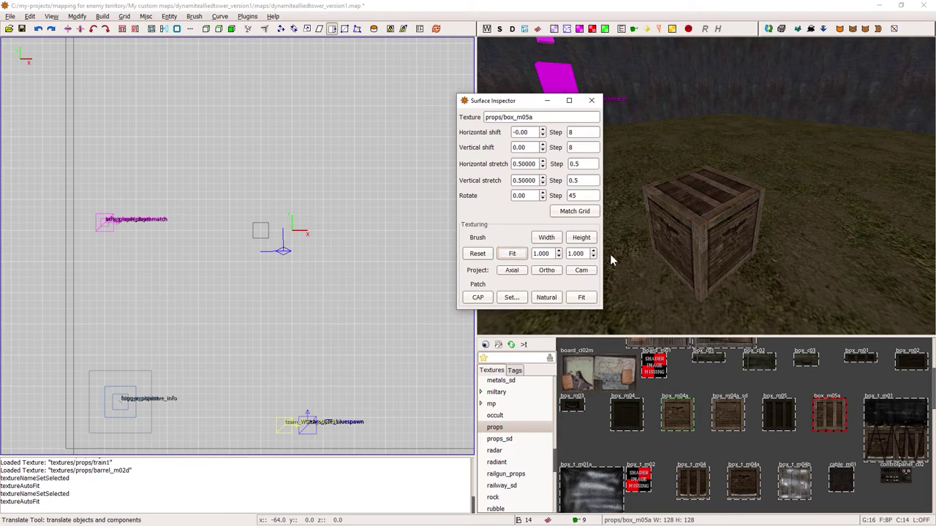
- Apply the props/box_m04a_sd texture to the crate's side faces, fit it and close the Surface Inspector
click(675, 239)
key(Up)
click(728, 413)
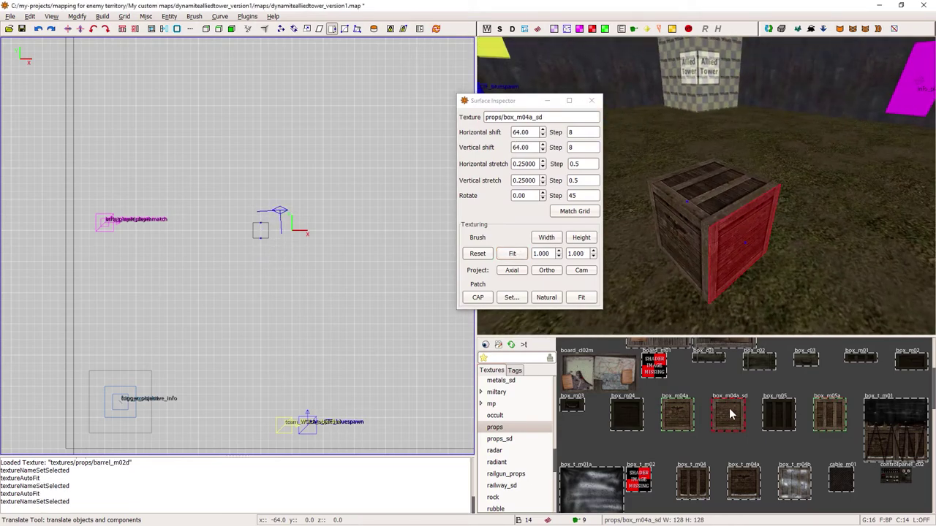
click(512, 253)
key(Escape)
- Make the whole crate brush a detail brush and deselect it
shift+click(707, 208)
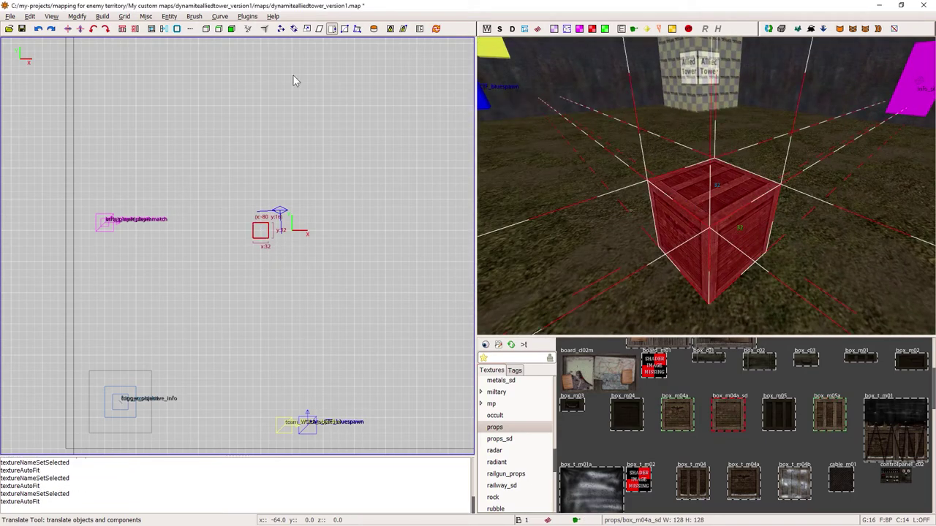
click(194, 16)
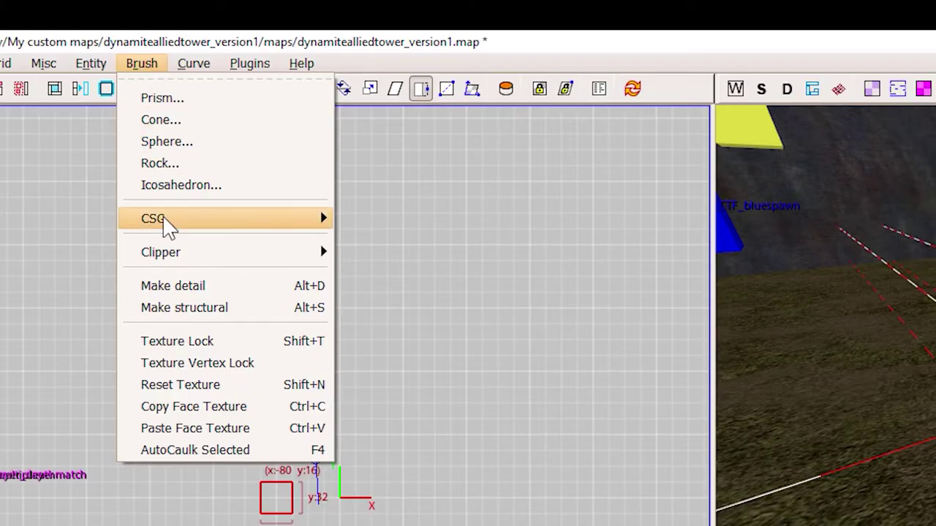
click(247, 288)
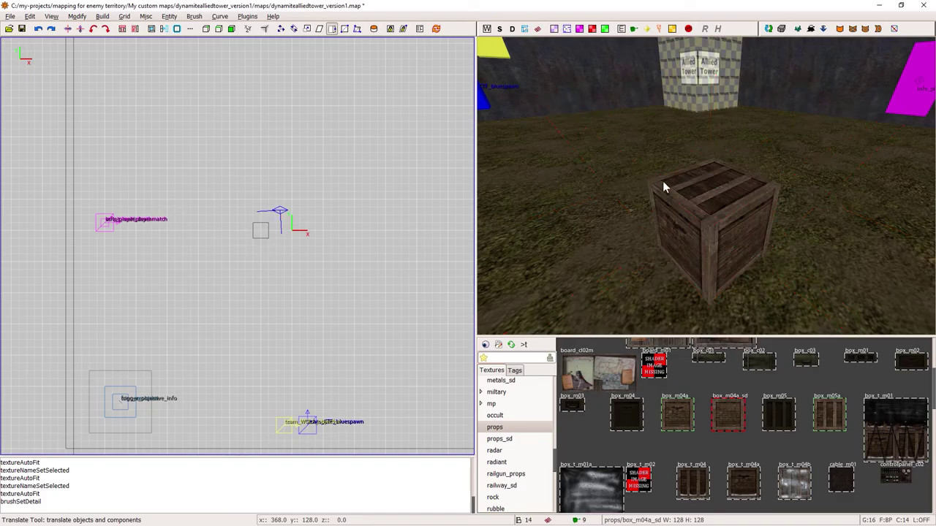
right_click(663, 188)
key(Down)
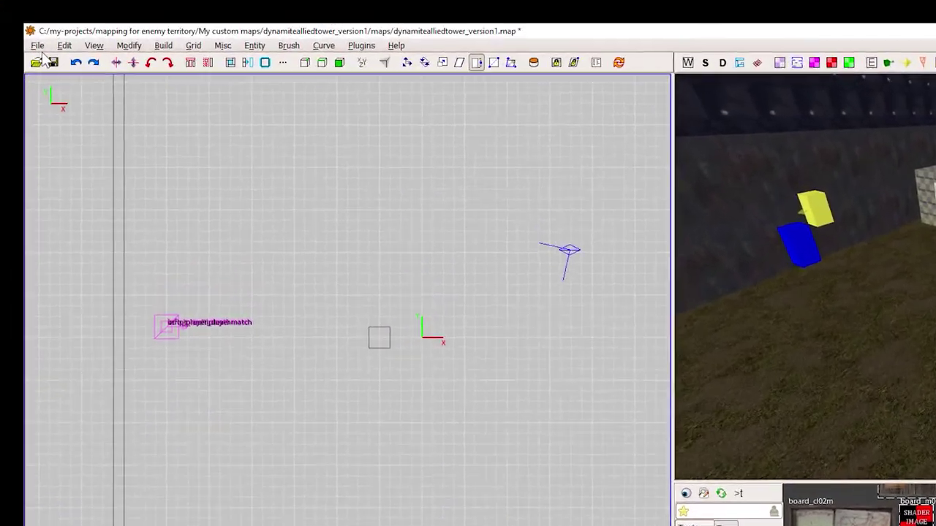
- Save the map and build it with the final Q3Map2 preset BSP -meta, -vis, -light -fast -filter -samples 2 -bounce 8
click(11, 16)
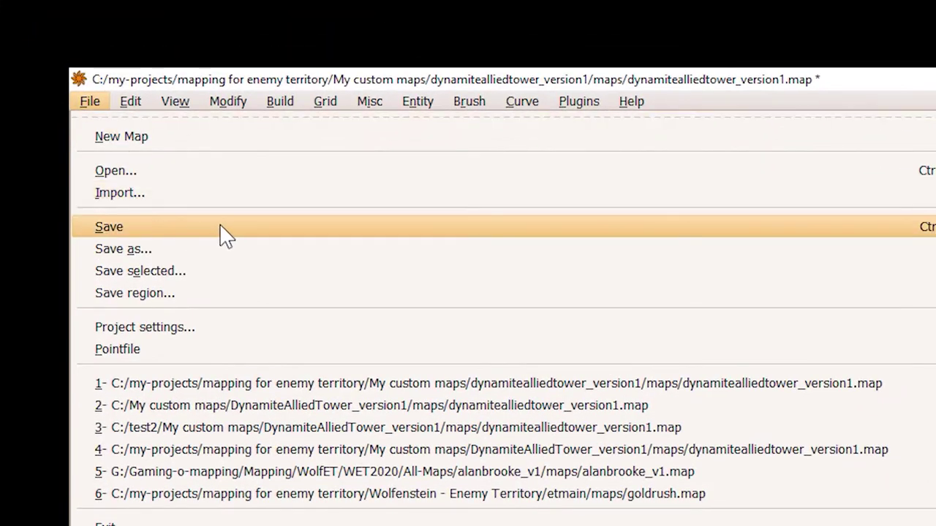
click(226, 234)
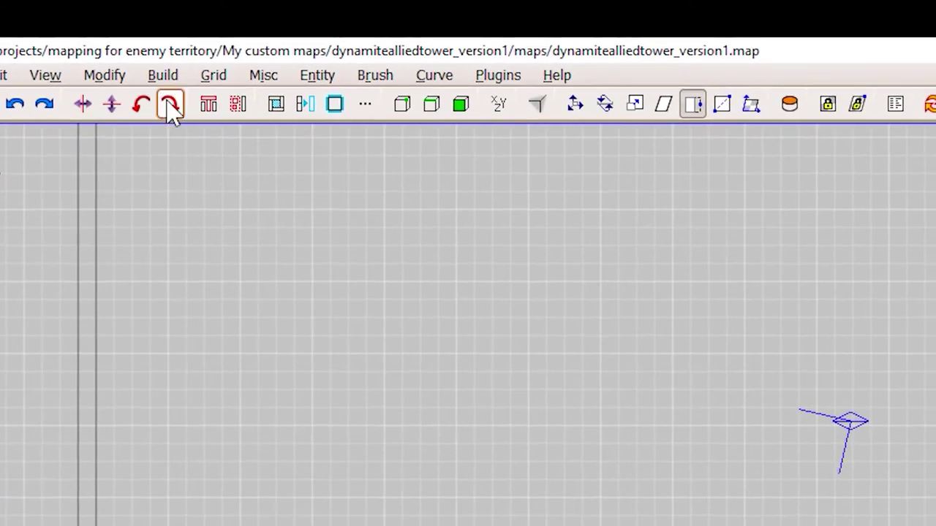
click(164, 77)
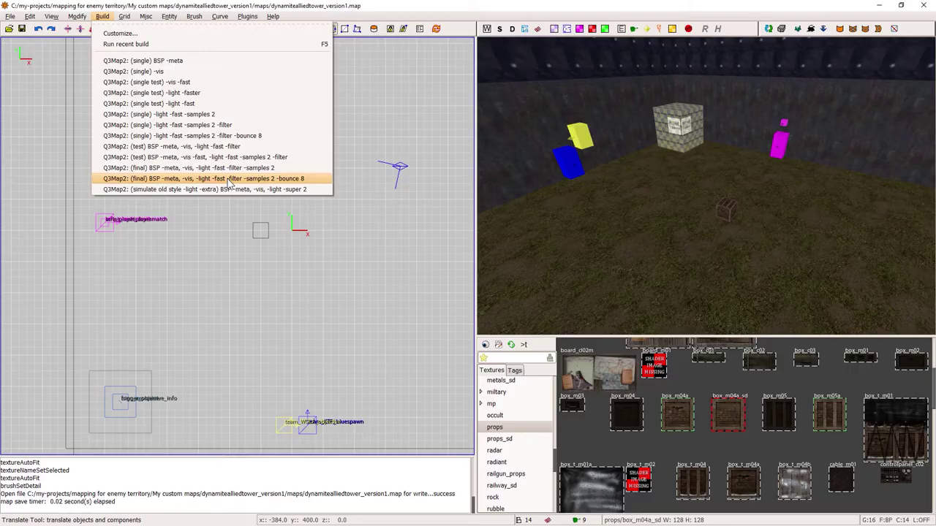
click(455, 450)
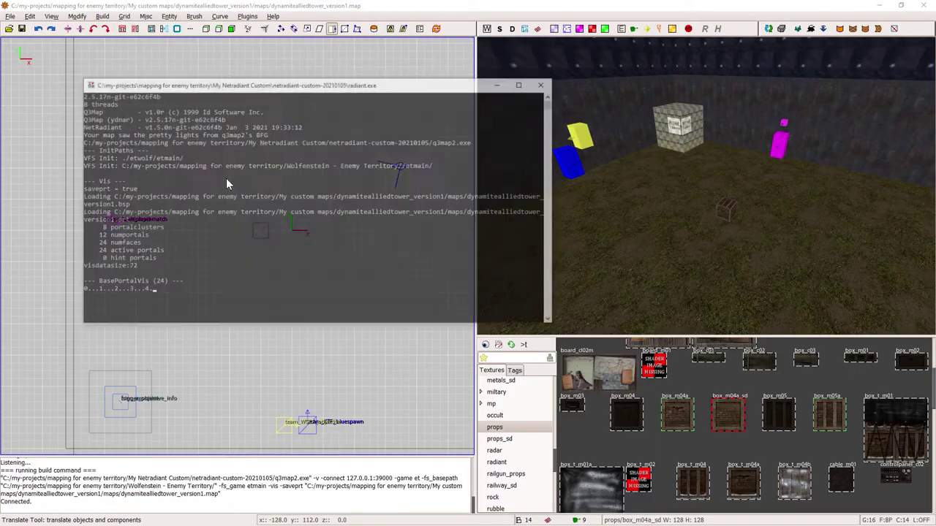
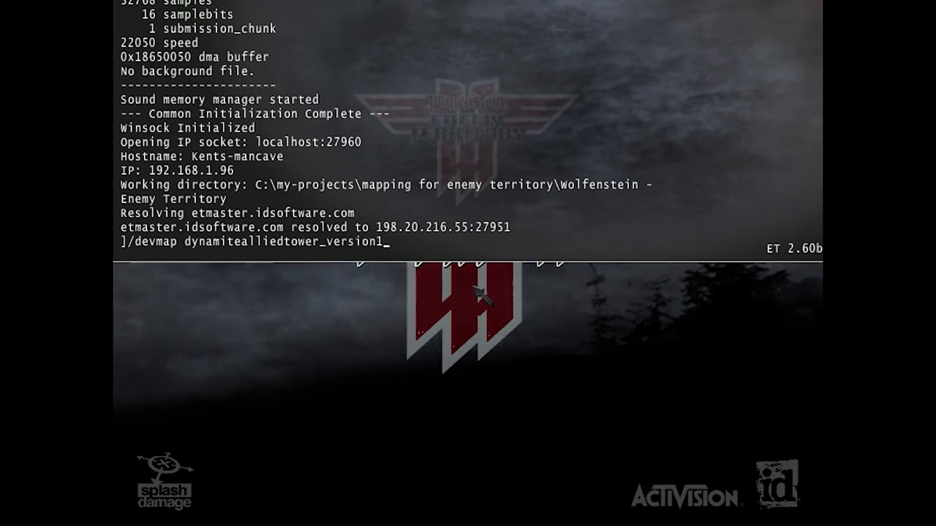
- Load the map in Enemy Territory with /devmap dynamitealliedtower_version1 and join the Axis team as an engineer to inspect it
key(Return)
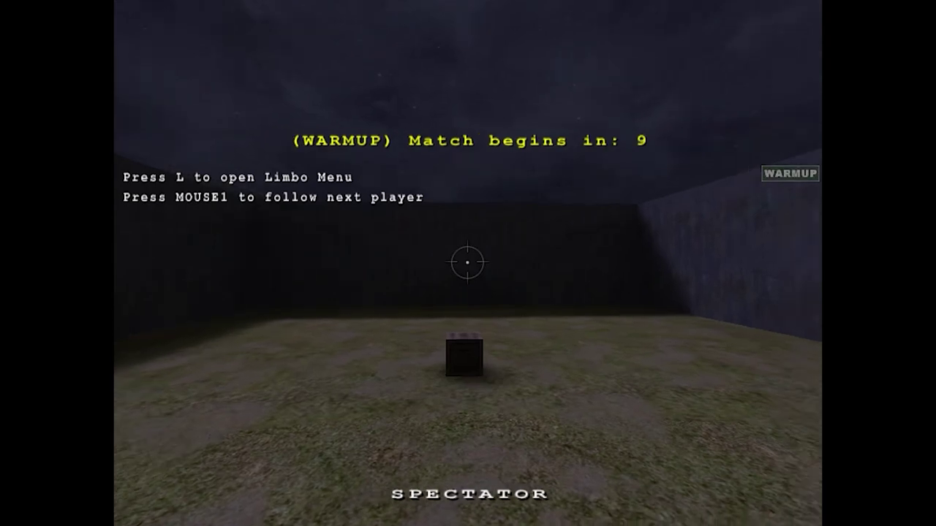
key(l)
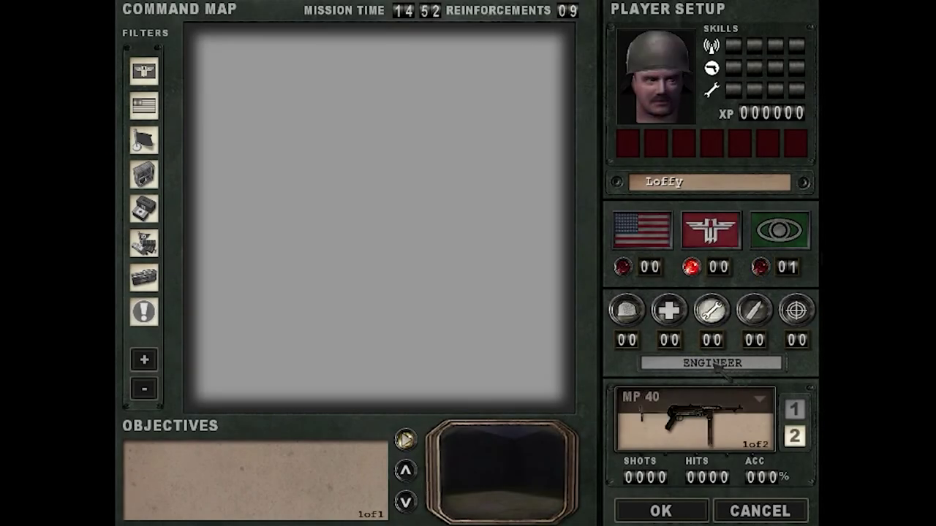
click(671, 507)
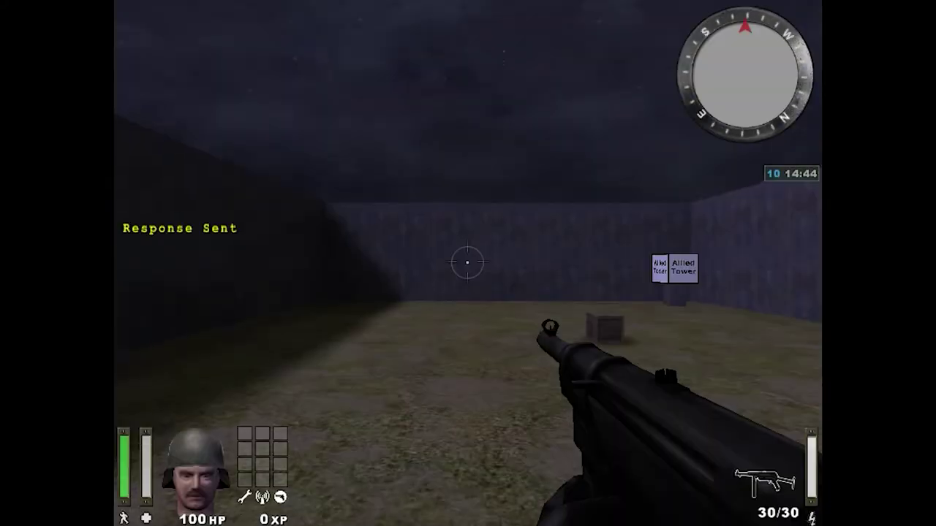
key(w)
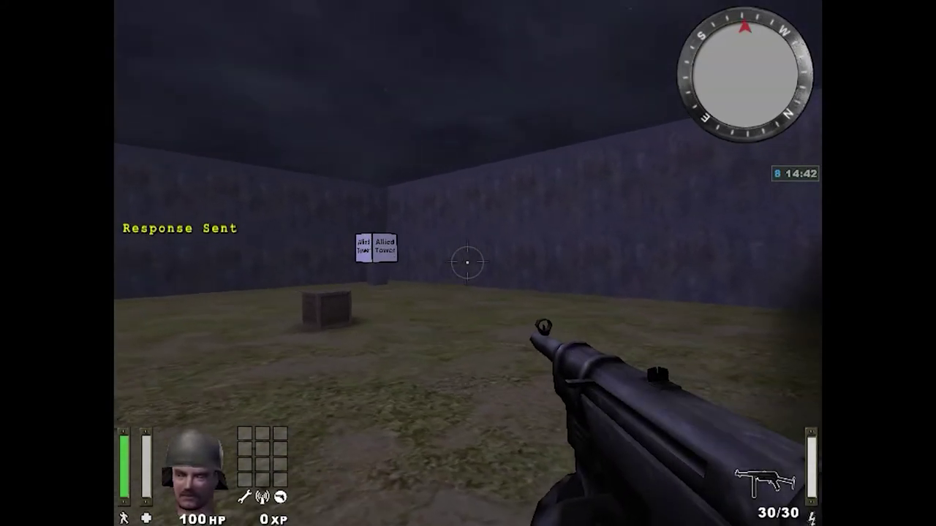
mouse_move(468, 263)
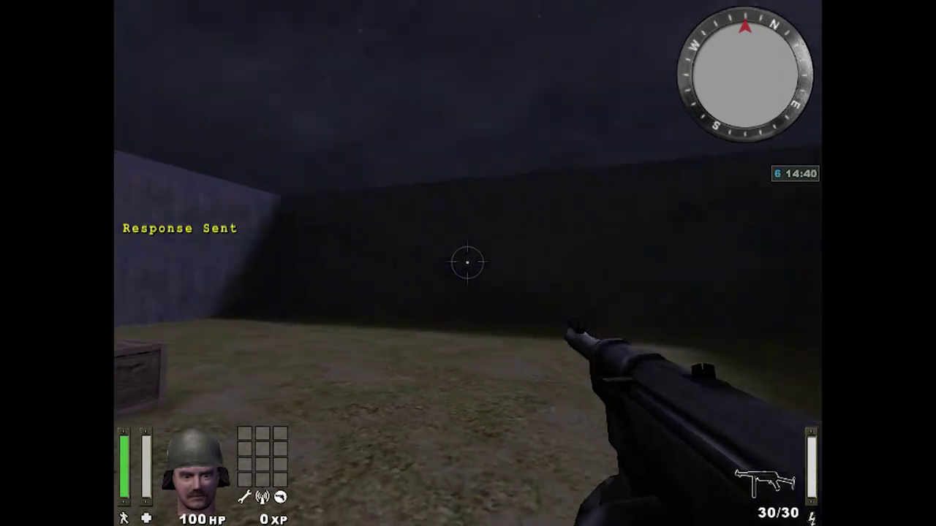
- As the Axis engineer, plant a landmine on the open ground near the crate and arm it with the pliers
key(7)
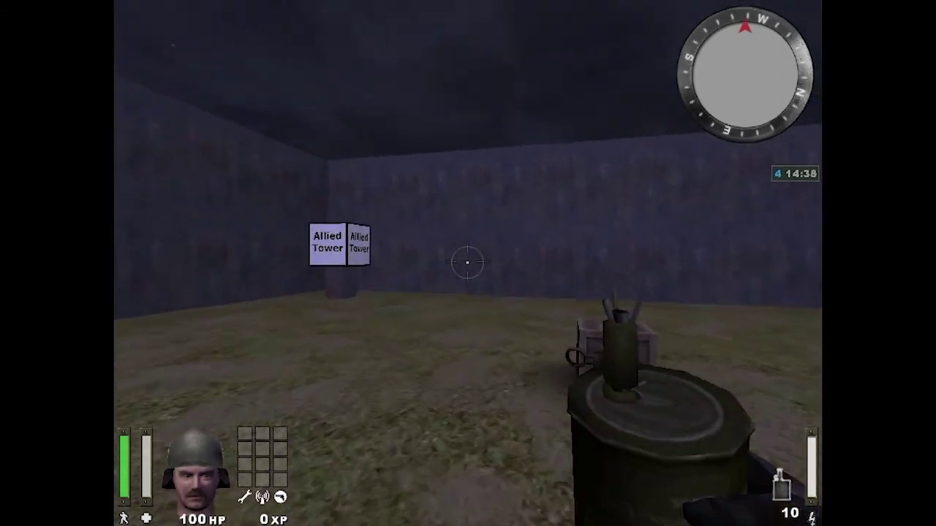
click(468, 262)
key(w)
click(468, 262)
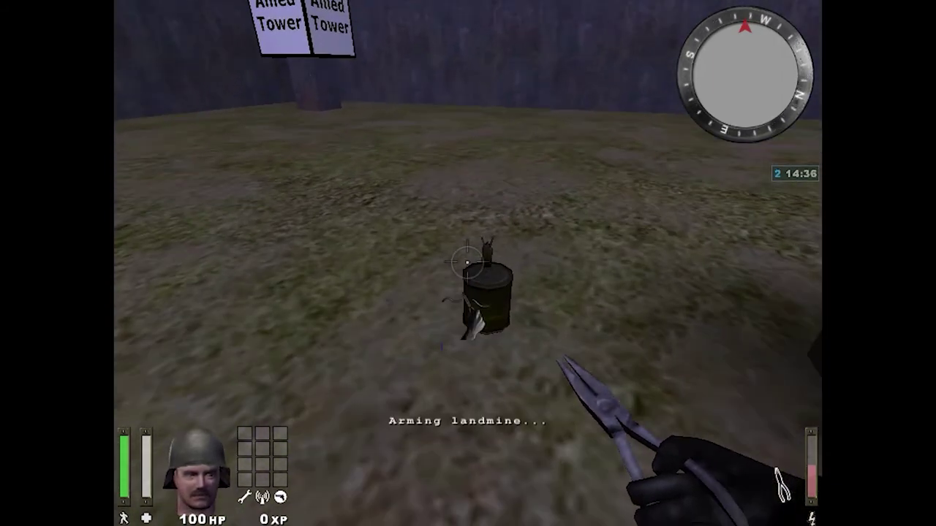
key(s)
mouse_move(468, 261)
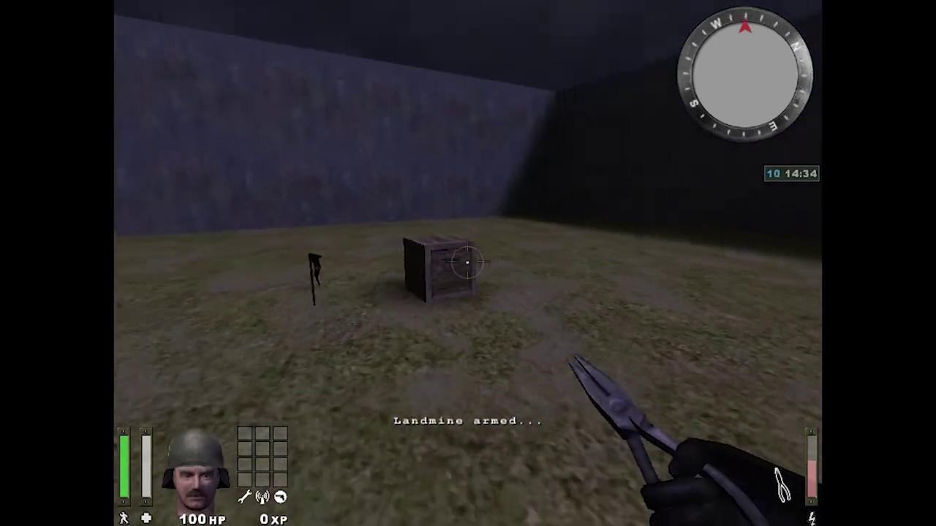
key(w)
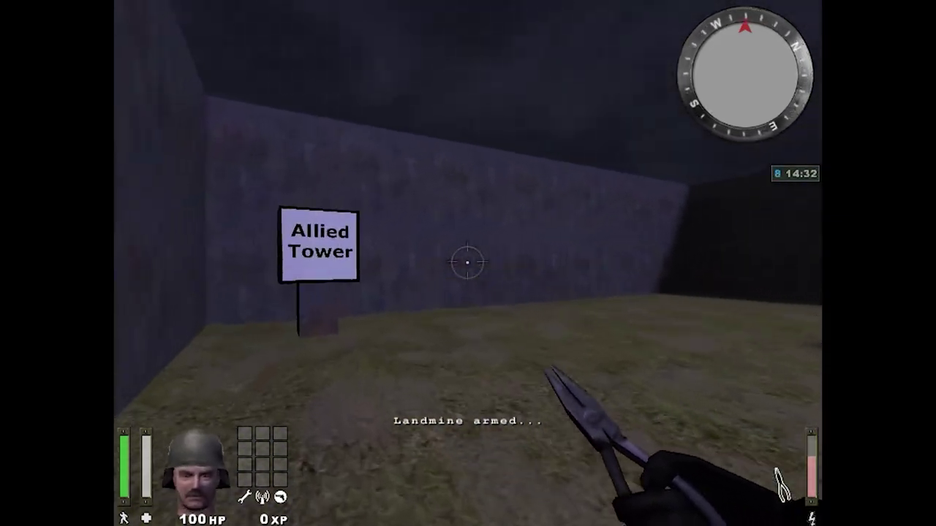
- Fire the submachine gun at the Allied Tower sign and set off the armed landmine by walking over it
key(3)
click(468, 262)
key(s)
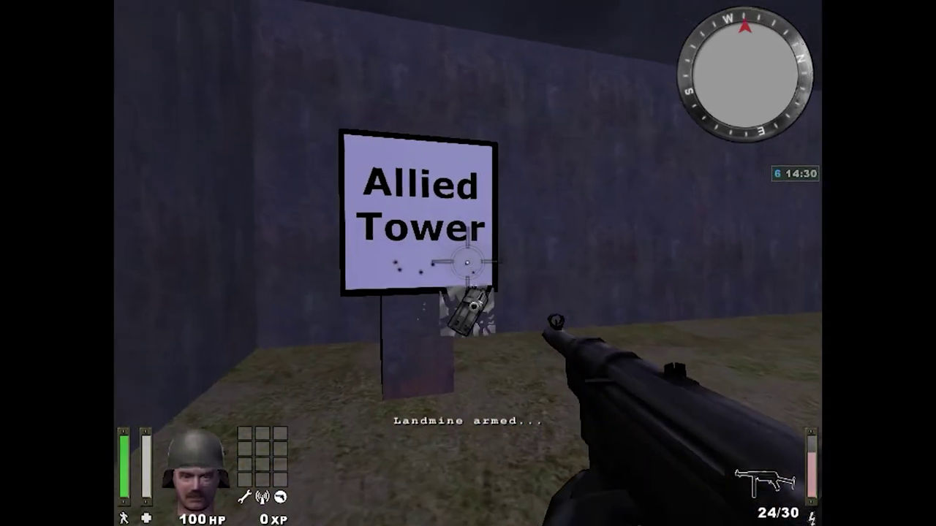
key(w)
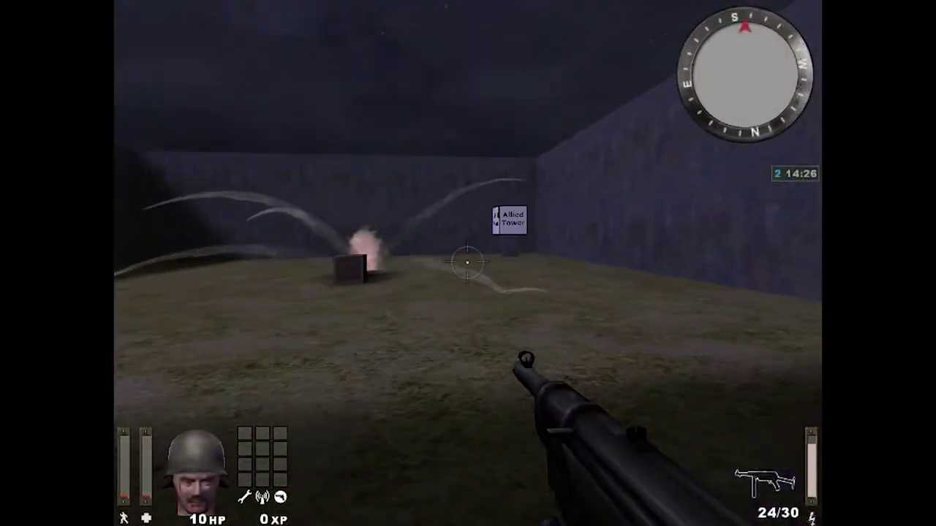
- Throw a grenade towards the Allied tower and run up to it to test the blast
key(4)
key(w)
click(468, 262)
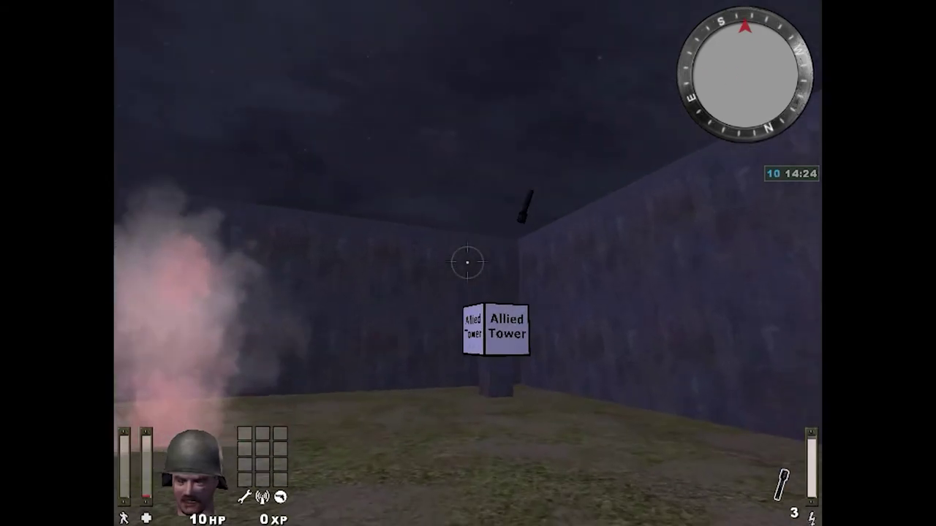
key(w)
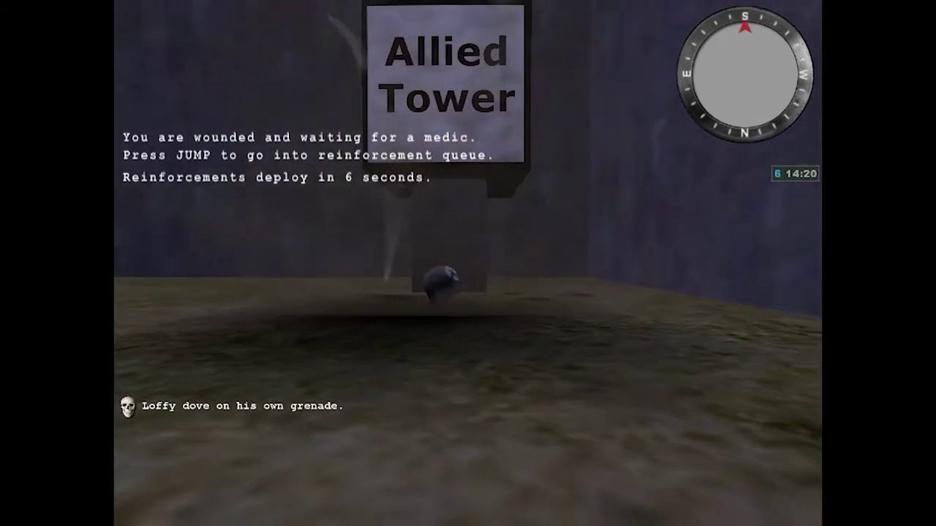
- Switch to the Allied team as an engineer with a Thompson and deploy into the map
key(l)
click(681, 510)
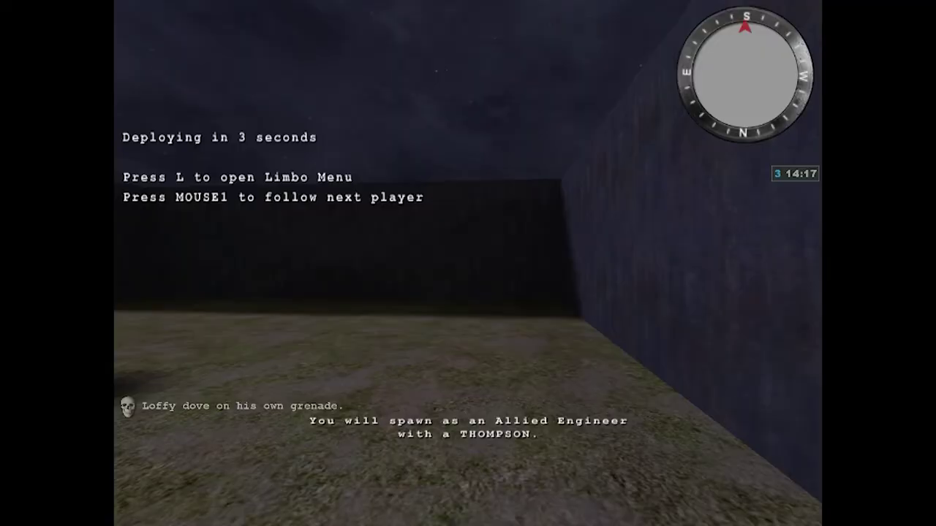
key(w)
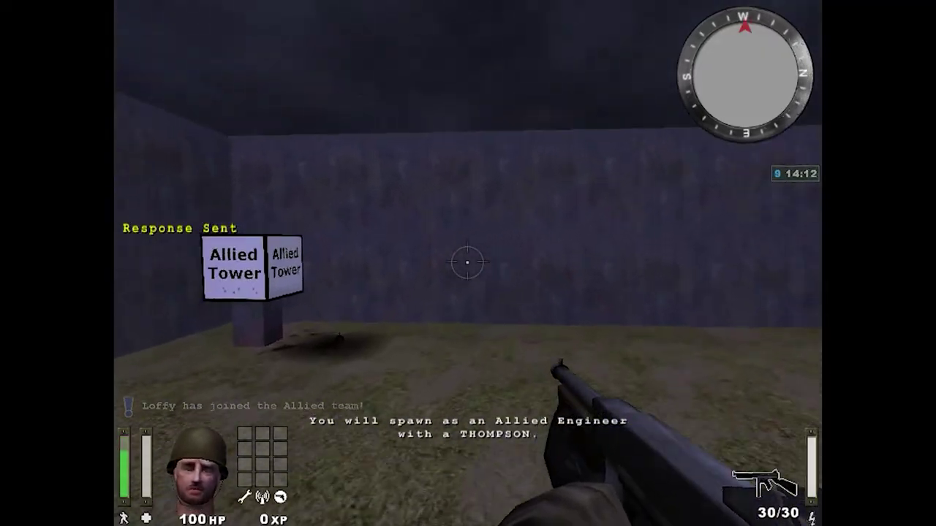
- Test-fire the Thompson and walk through the shaded part of the map as the Allied engineer
drag(468, 263, 468, 264)
key(s)
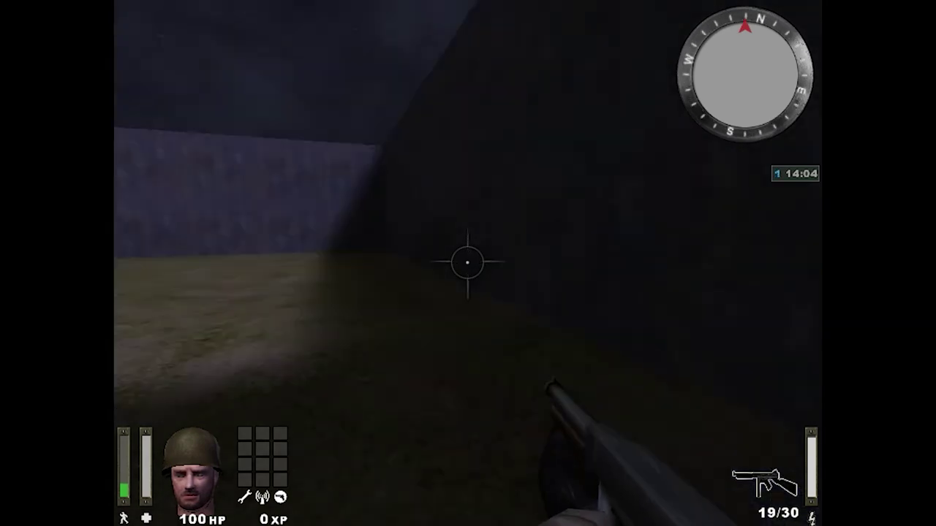
key(a)
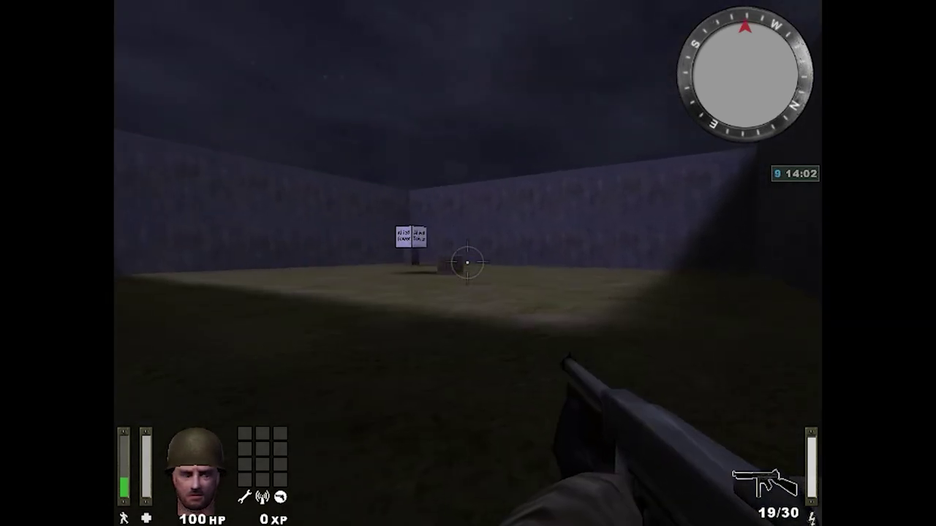
drag(468, 262, 468, 261)
key(w)
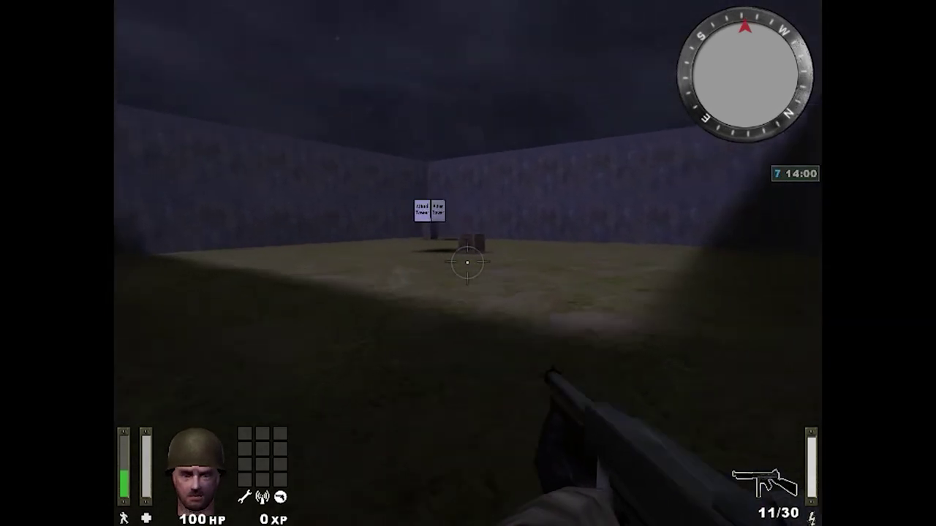
- As the Allied engineer, plant a landmine on the ground in front of the crate and arm it with the pliers
key(6)
click(468, 262)
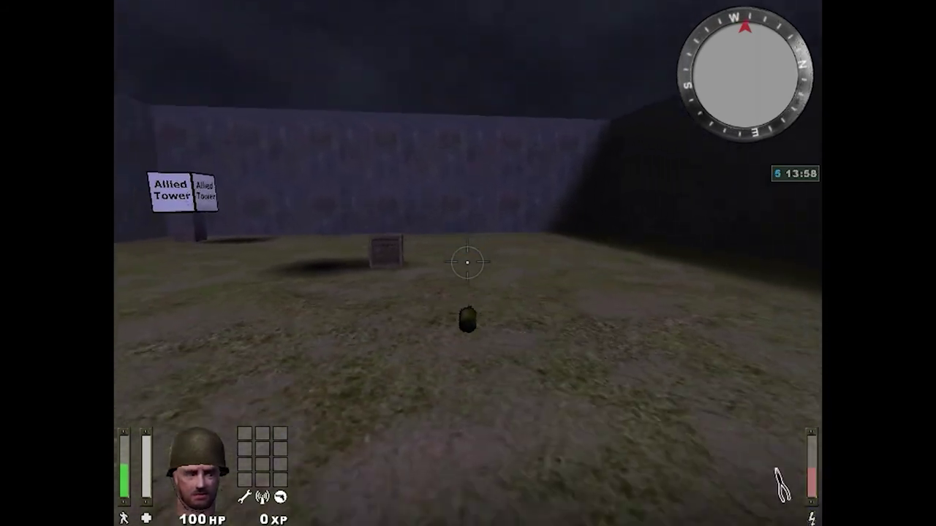
key(w)
drag(468, 261, 468, 262)
key(s)
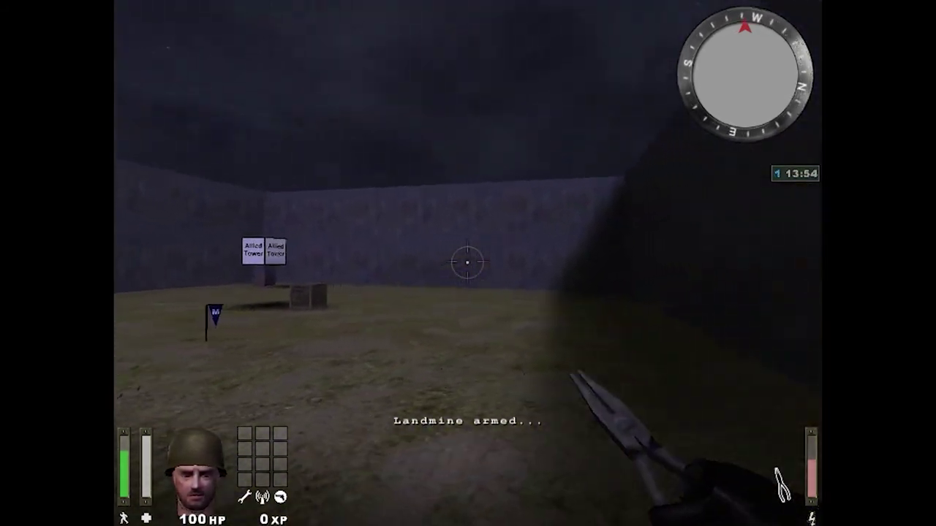
- Take out the Thompson again and walk around the crate and the Allied tower to inspect them
key(3)
key(w)
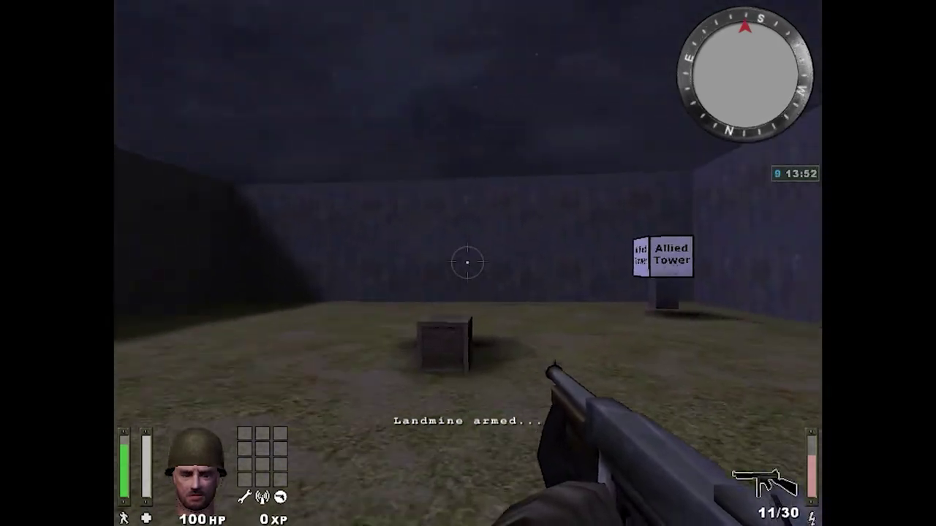
key(w)
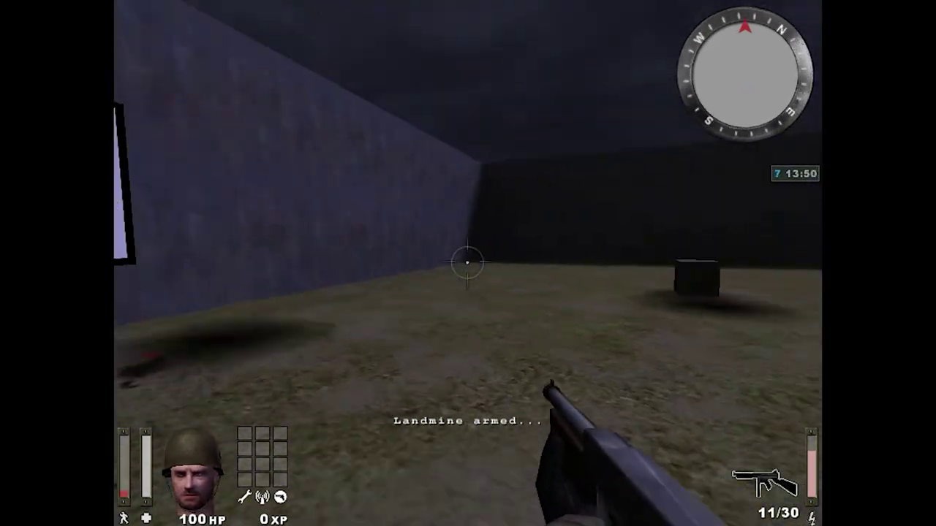
key(w)
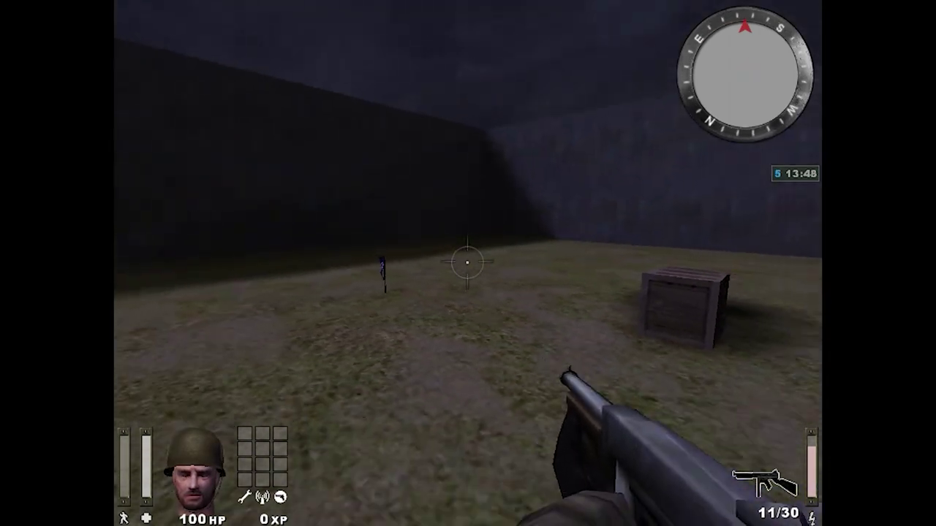
- Turn on no-clipping with the console command /noclip and return to the game
key(grave)
text(/nocl)
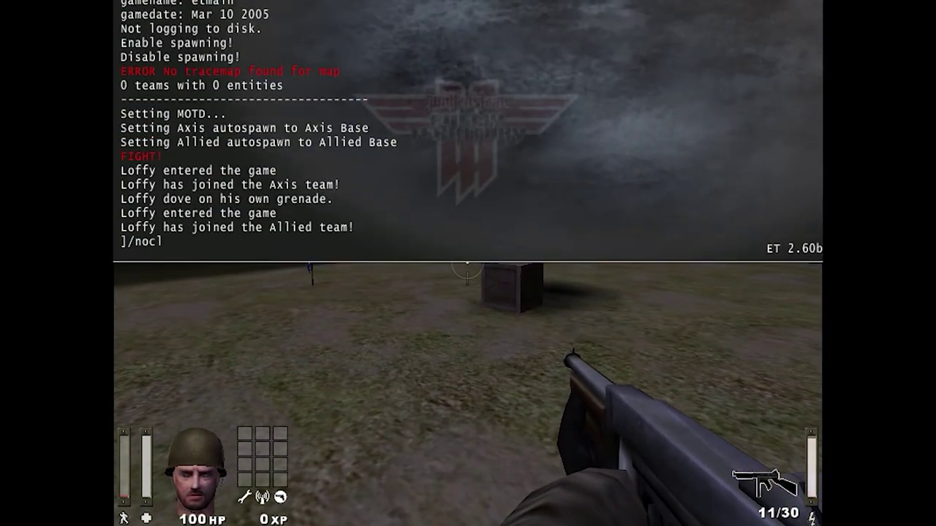
text(ip)
key(Return)
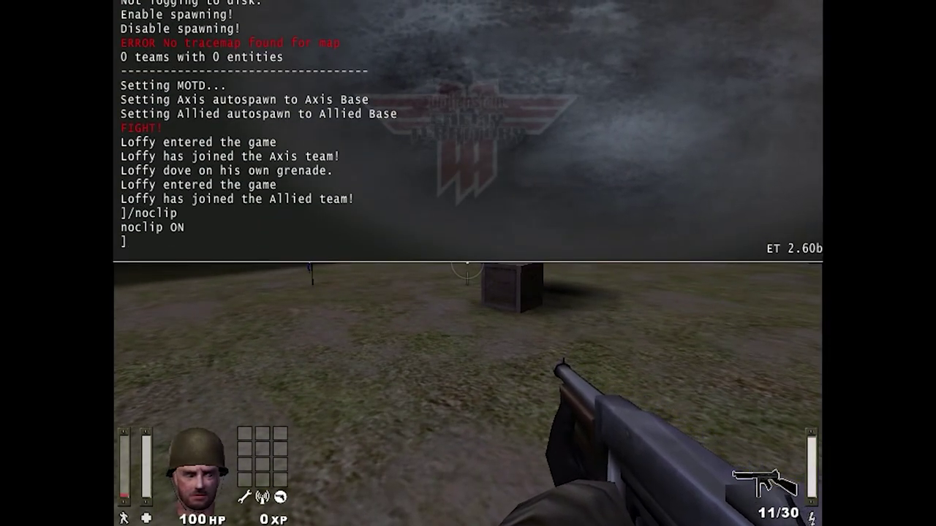
key(grave)
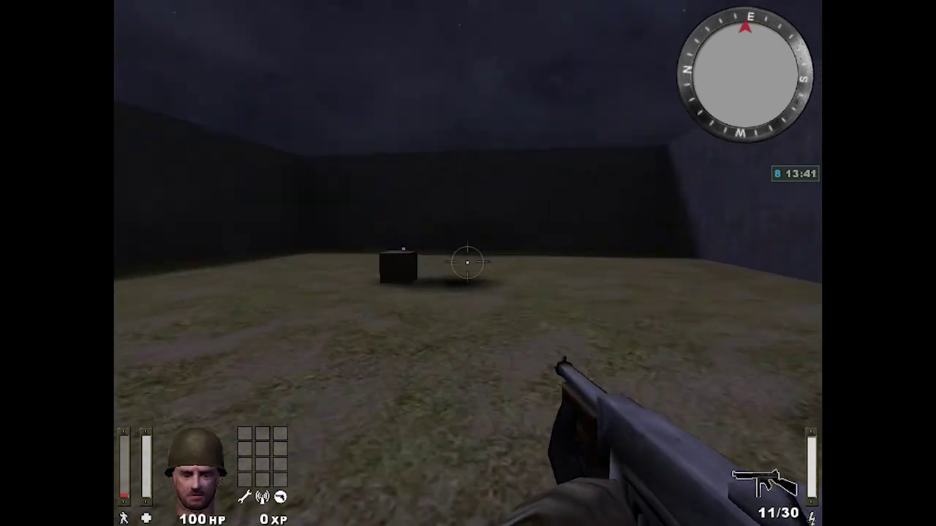
- Fly out of the map to examine its box from outside and above, and come back inside
key(s)
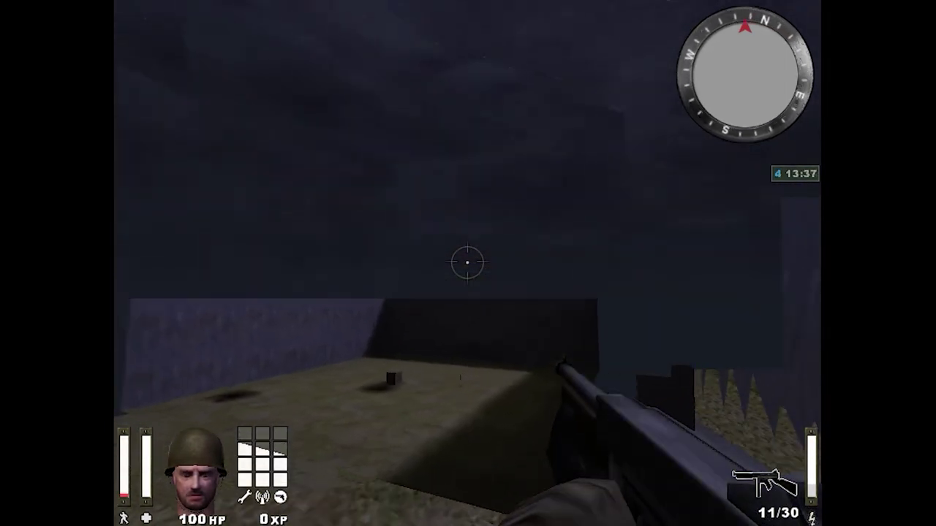
key(s)
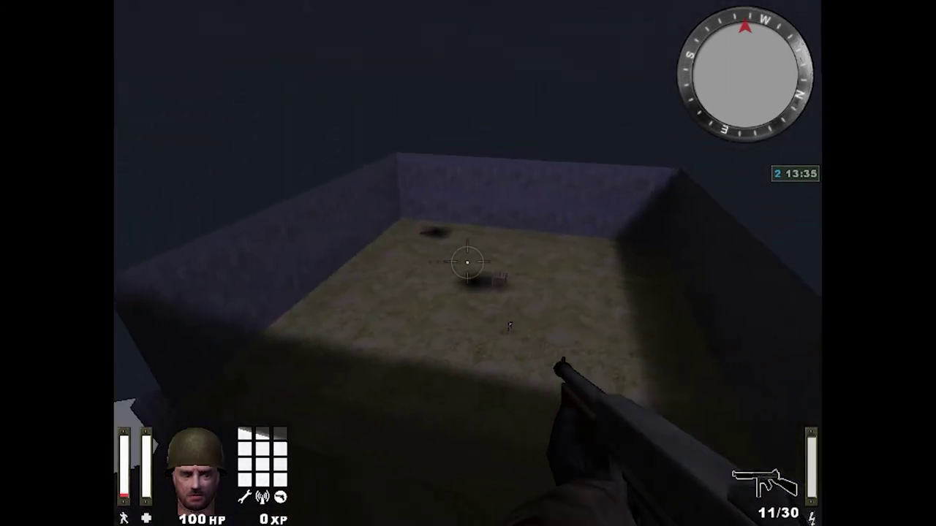
key(w)
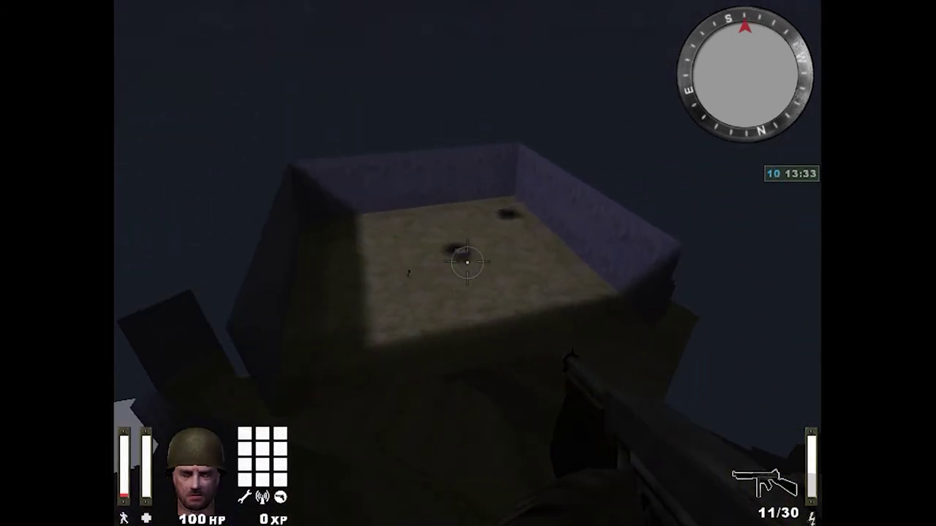
key(w)
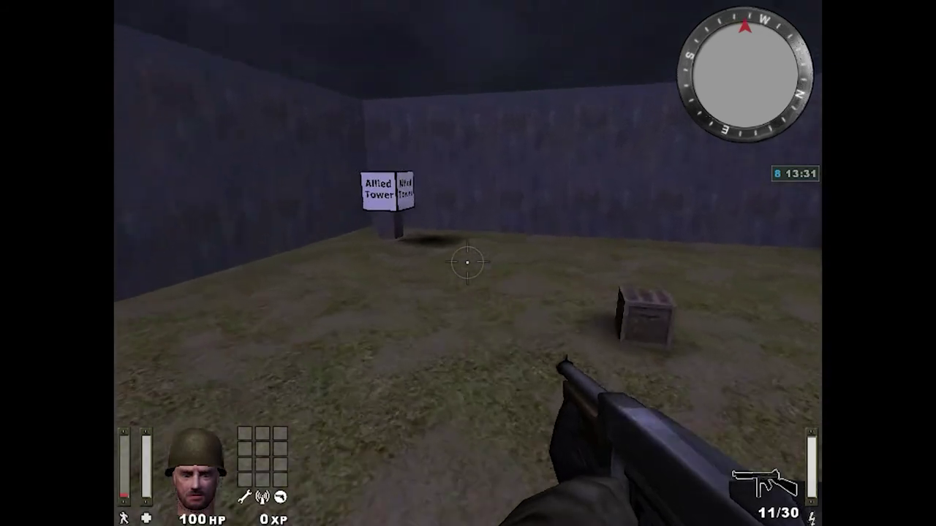
- Fly around the Allied tower to examine its sign, and trigger the Allied landmine at its flag
key(w)
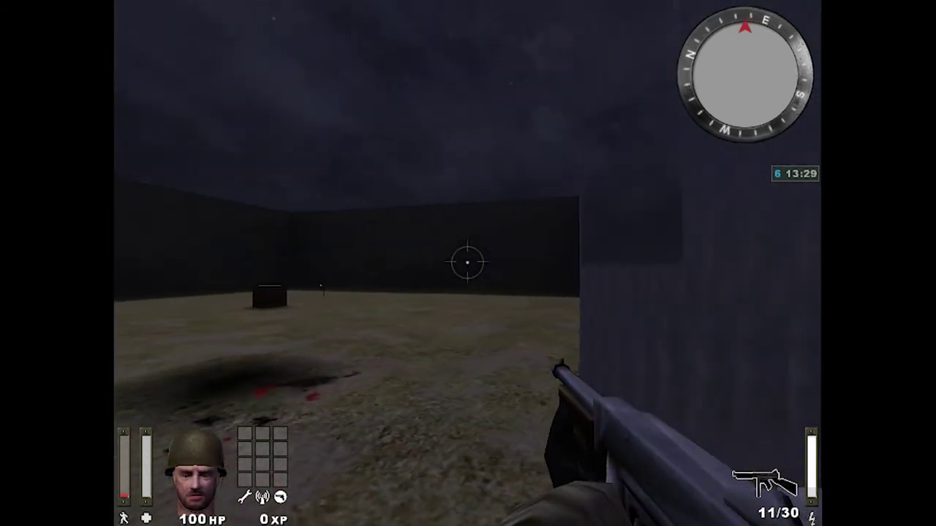
key(w)
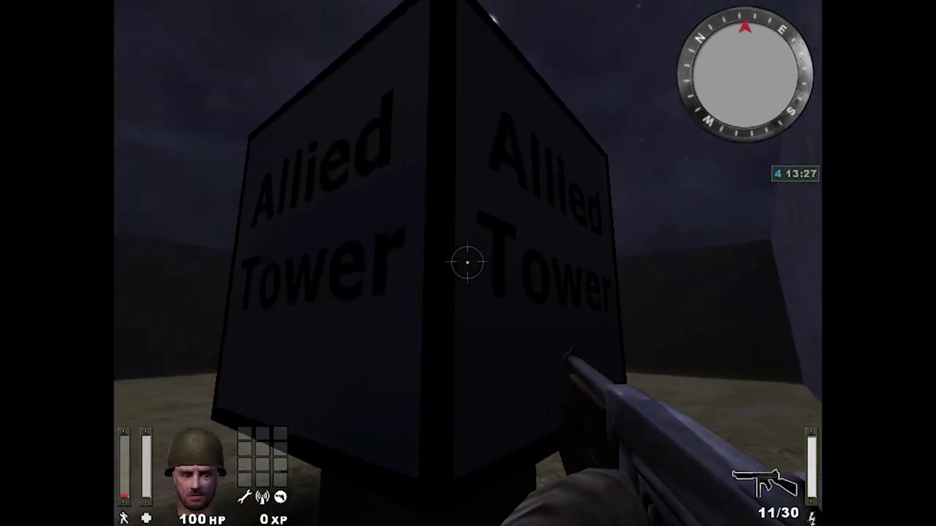
key(w)
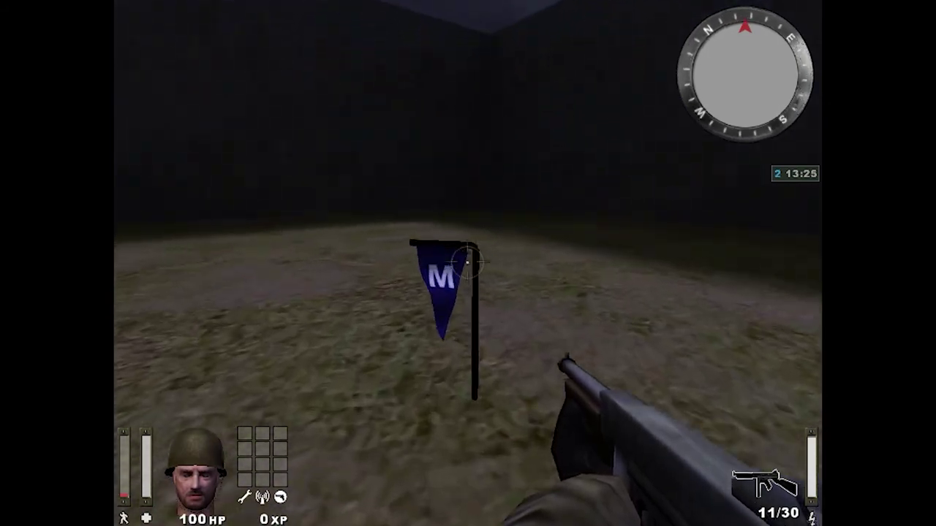
key(w)
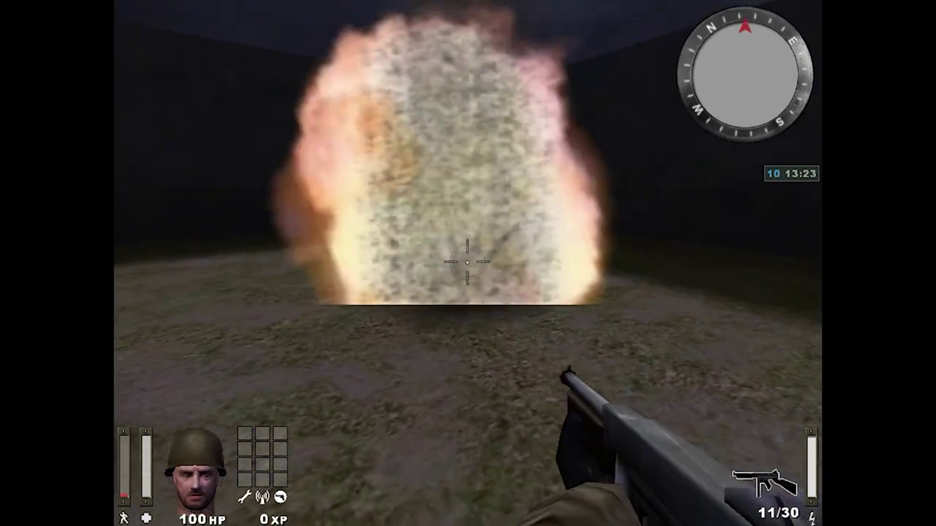
key(grave)
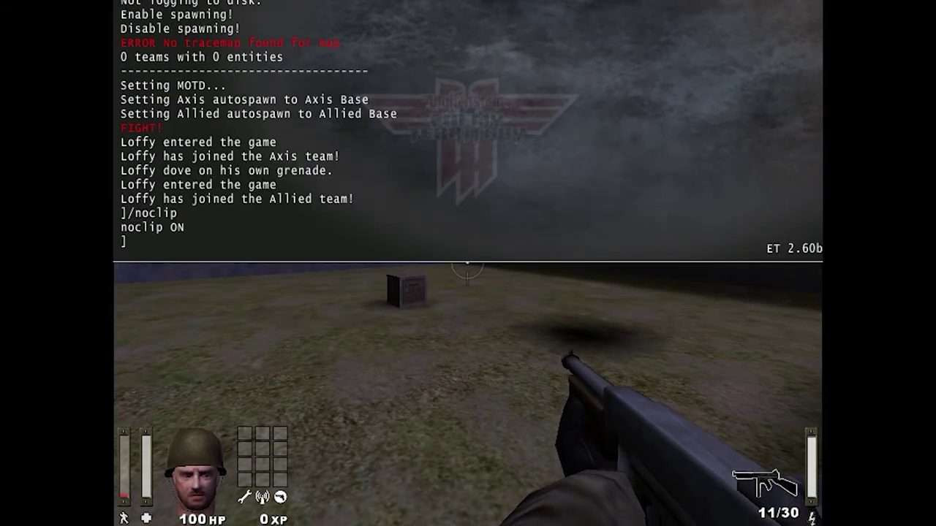
key(Return)
key(grave)
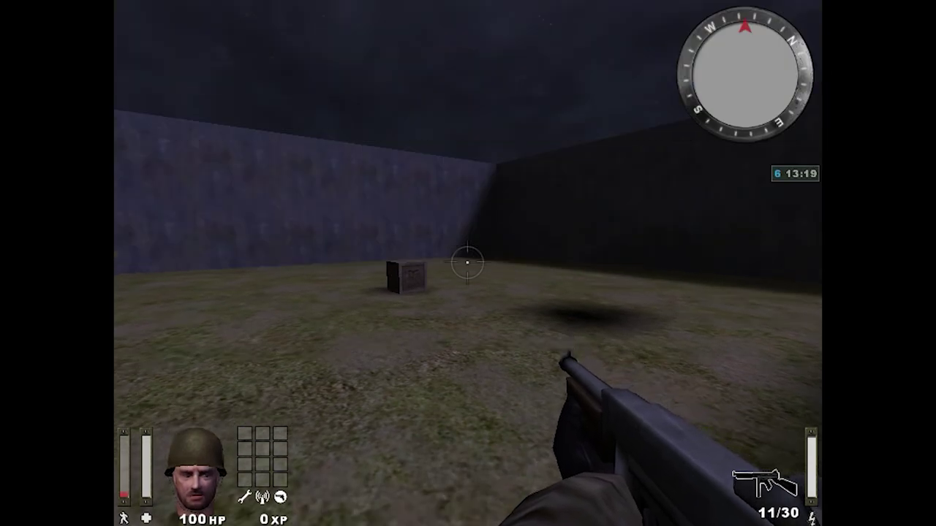
- Quit Enemy Territory and switch back to the map in the Radiant editor
mouse_move(468, 263)
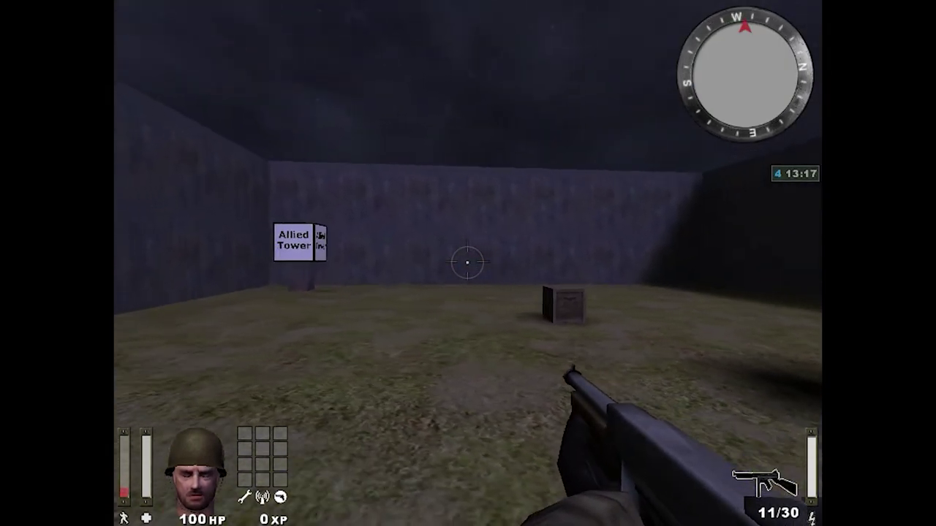
key(Escape)
click(235, 170)
click(445, 289)
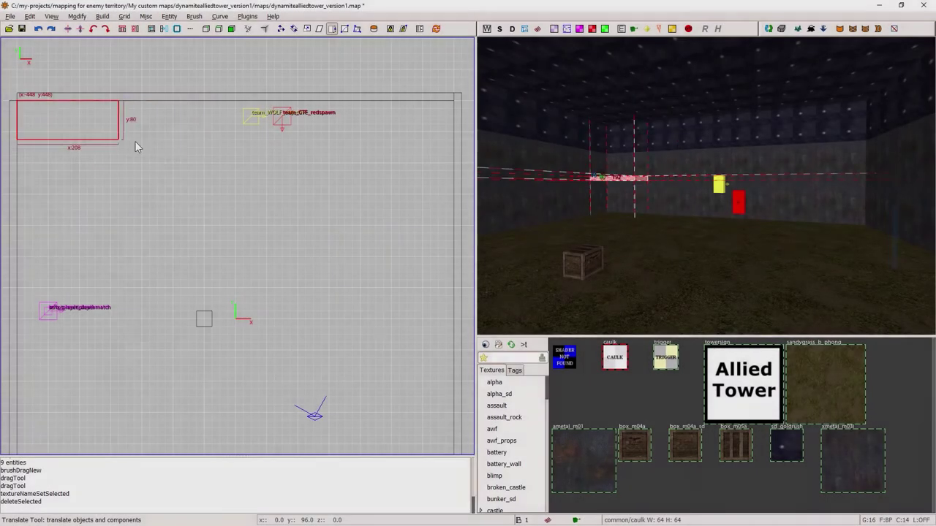
- Draw a caulk brush 896 by 256 units across the room's north end, covering the Axis spawn entities in the top view
mouse_move(136, 146)
mouse_down()
mouse_move(426, 198)
mouse_move(456, 228)
mouse_up()
- Lower the yellow team_WOLF_objective entity so that it hangs clear beneath the new caulk brush
right_click(494, 215)
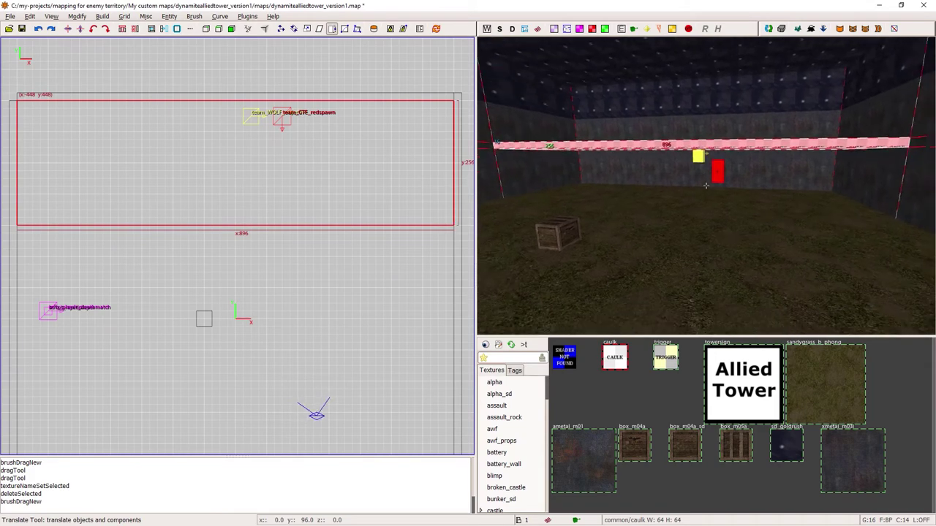
key(Up)
shift+click(707, 186)
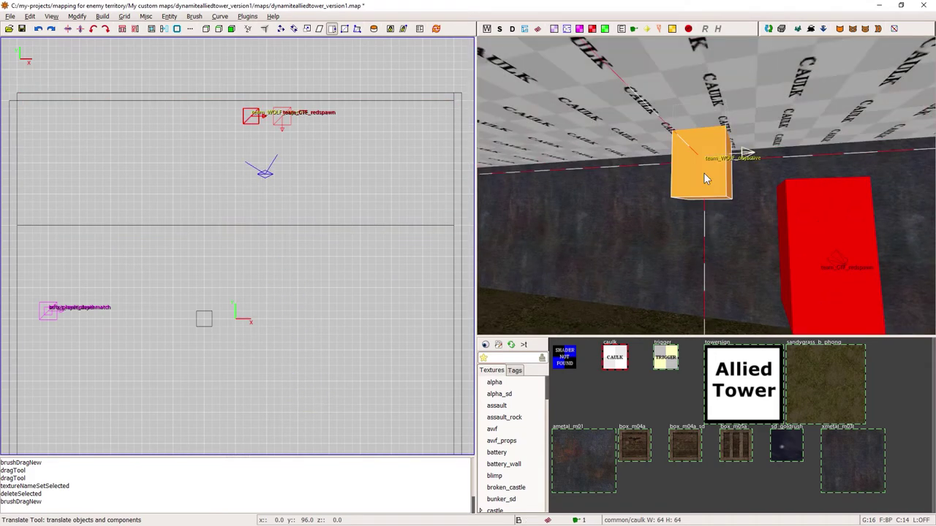
key(ctrl+Tab)
right_click(746, 179)
drag(746, 179, 746, 223)
key(Escape)
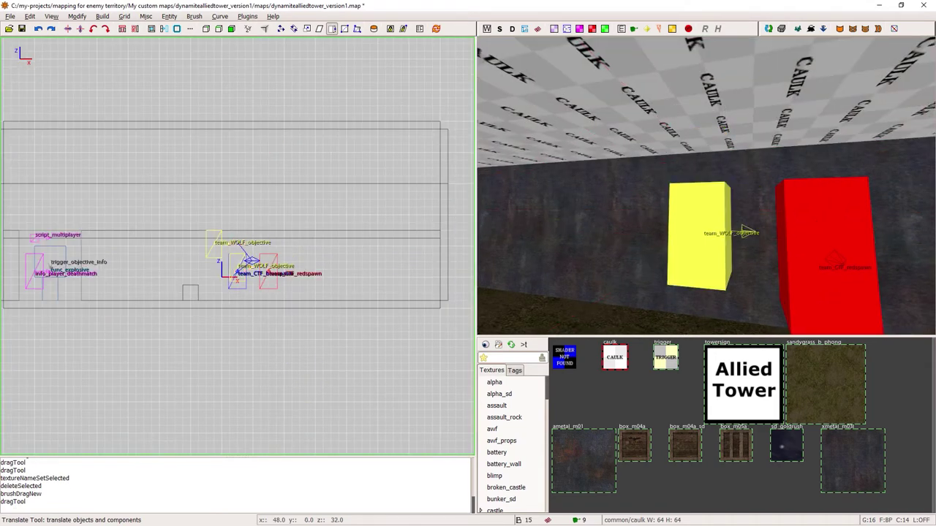
- Texture the large caulk brush above the Axis spawn with wood_m02 from the wood texture set
right_click(746, 224)
key(Down)
shift+click(706, 185)
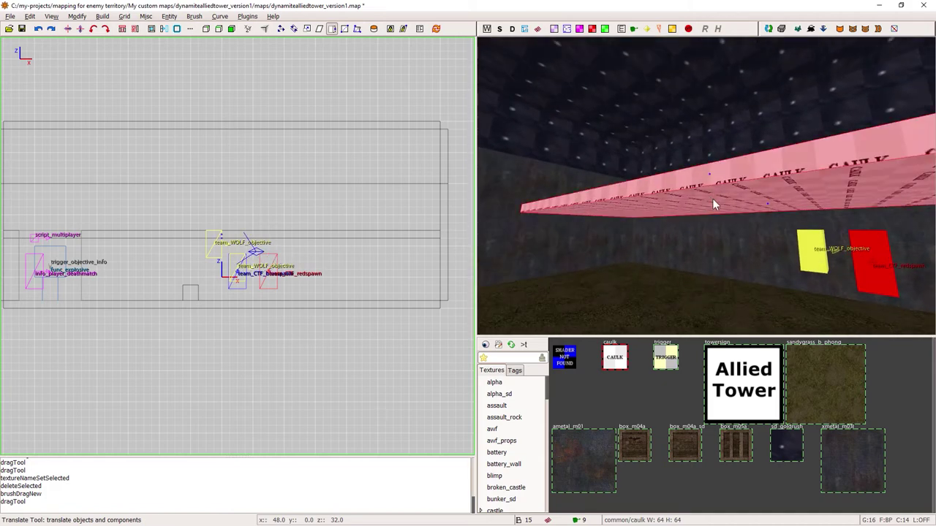
key(Down)
right_click(709, 193)
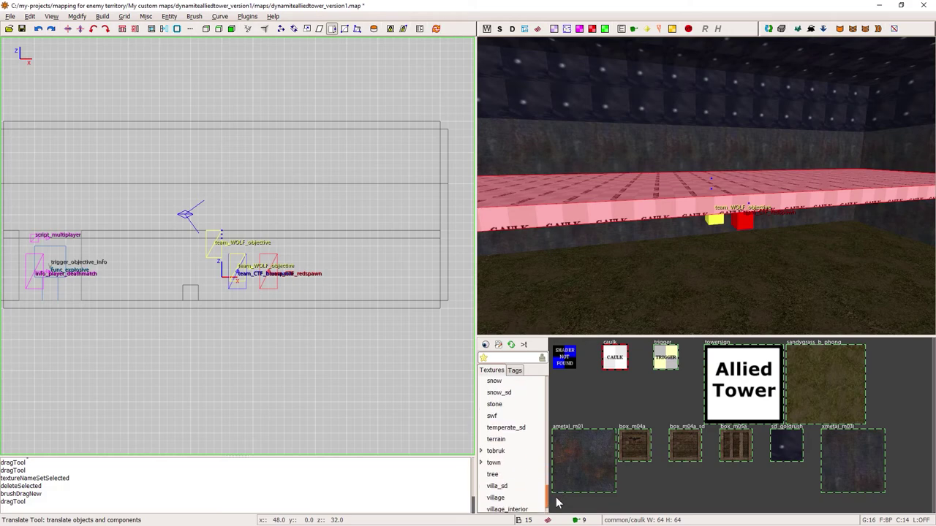
click(521, 497)
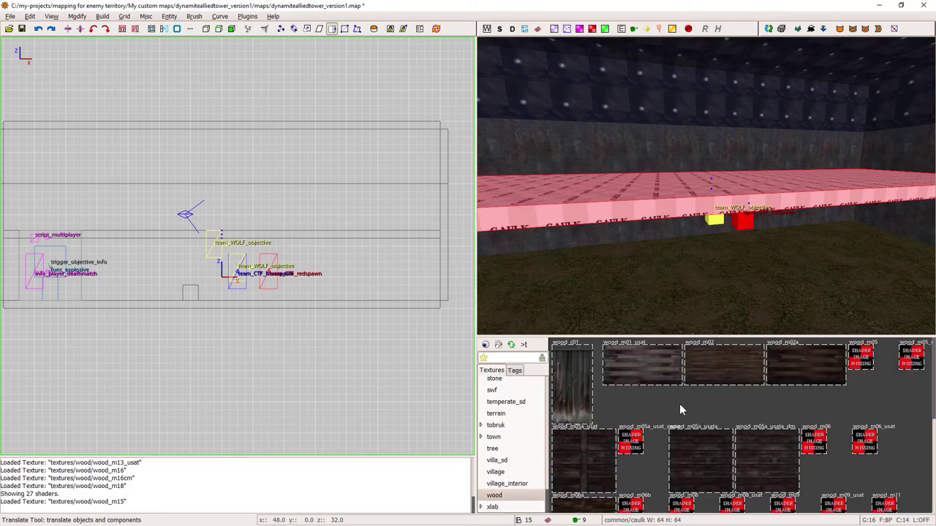
click(718, 368)
key(Escape)
- Create a light entity with intensity 200 under the wooden ceiling, west of the Axis spawn entities
right_click(705, 185)
key(Up)
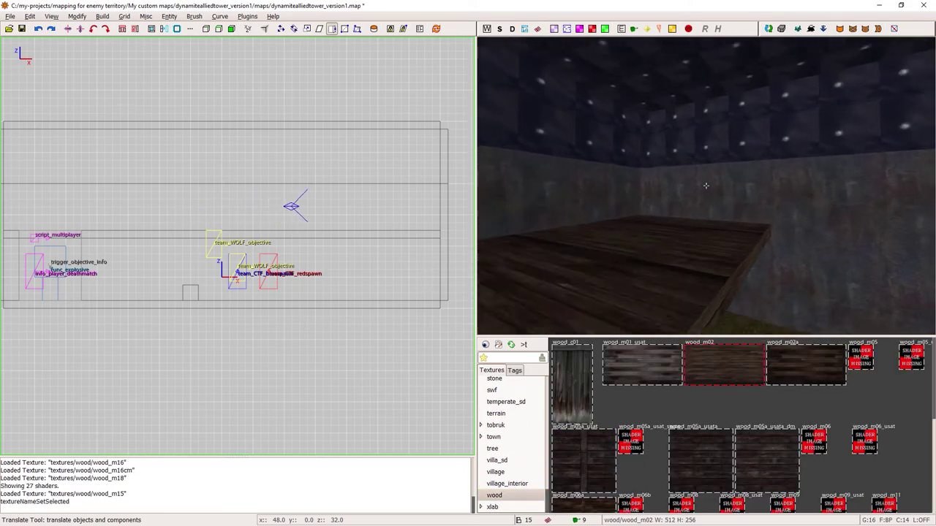
key(Up)
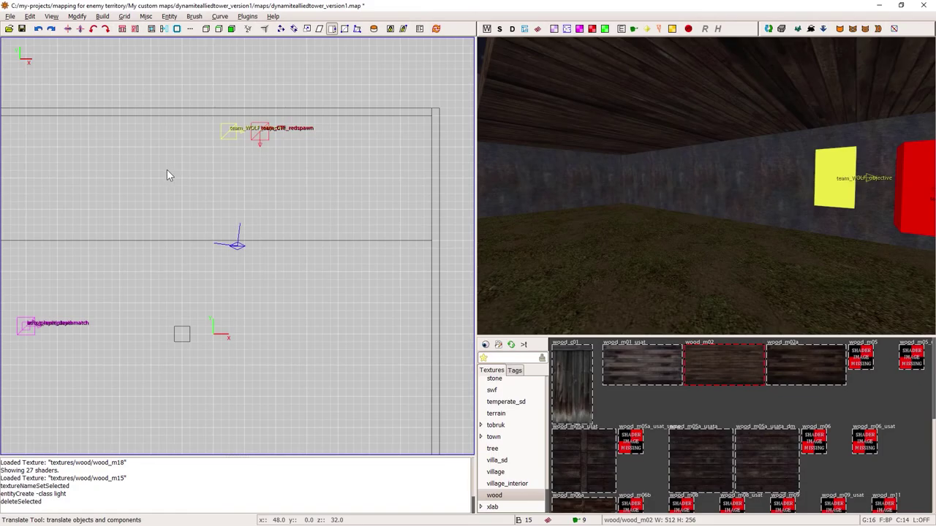
right_click(162, 161)
mouse_move(189, 247)
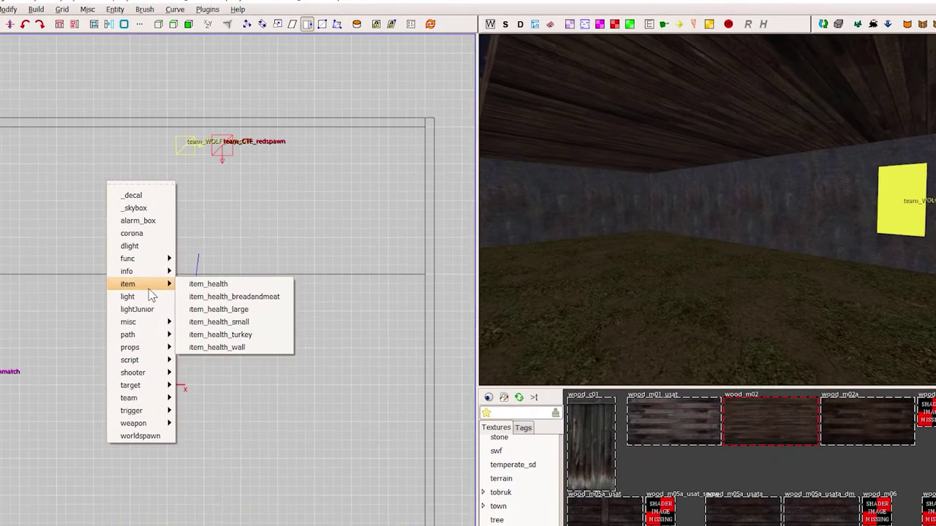
click(146, 296)
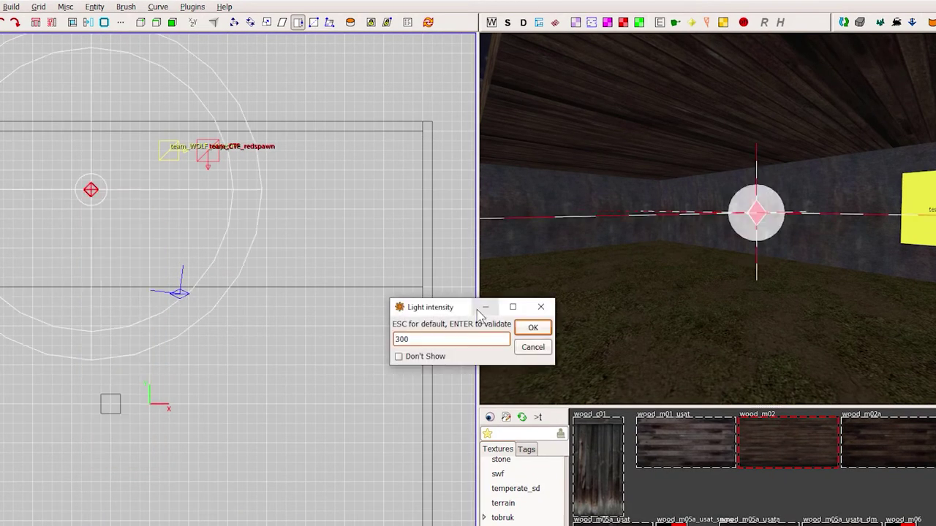
drag(451, 315, 567, 276)
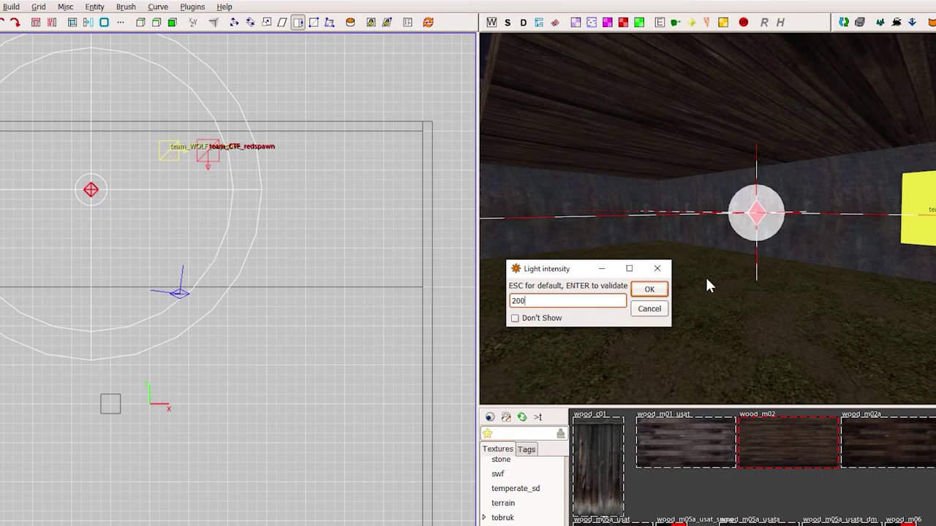
click(650, 290)
- Move the light into the northwest corner under the wooden ceiling and place a copy of it in the northeast corner
right_drag(132, 261, 301, 238)
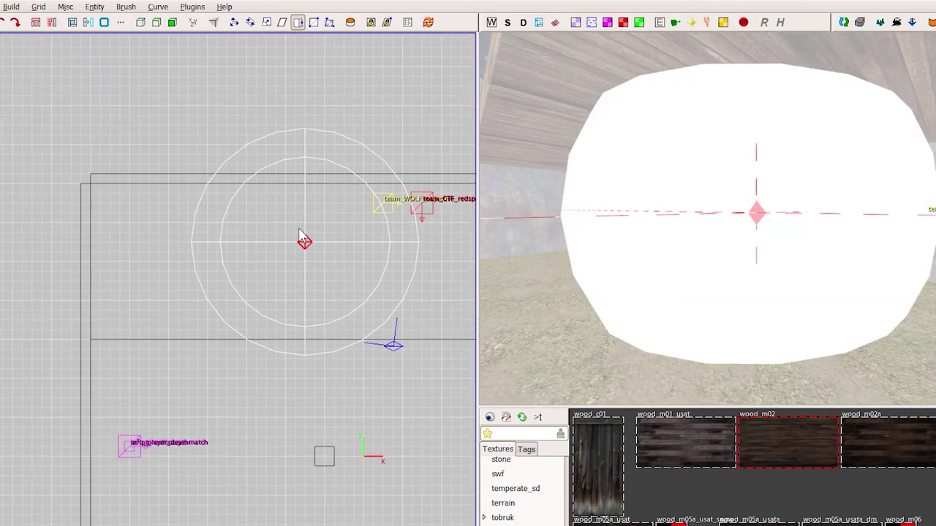
drag(304, 244, 109, 207)
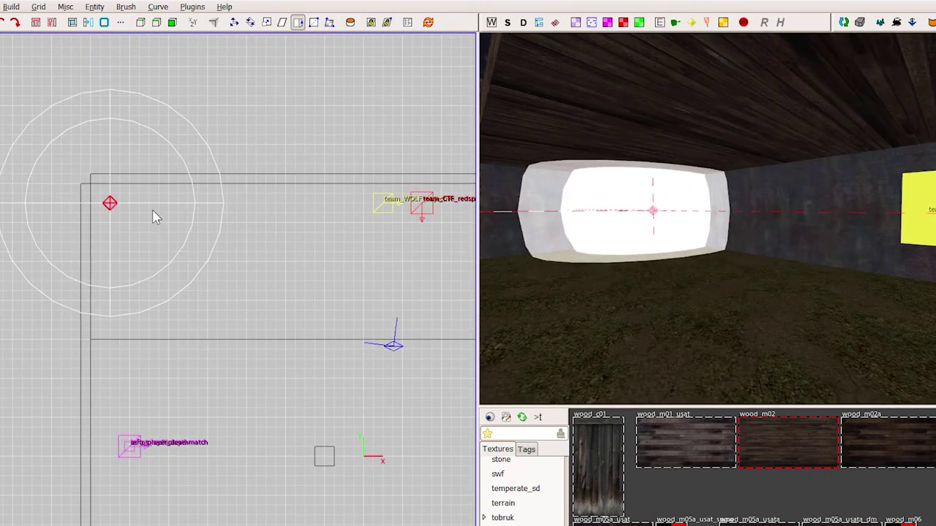
right_click(583, 221)
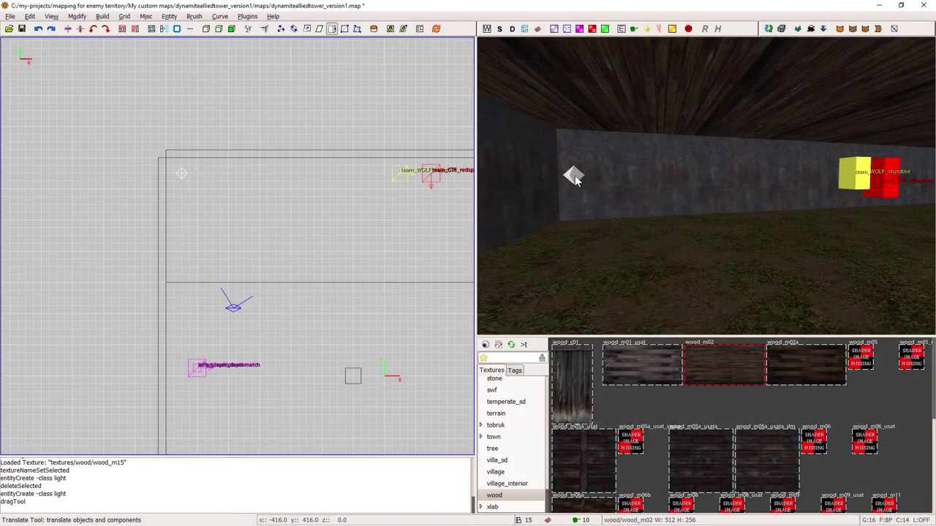
shift+click(578, 182)
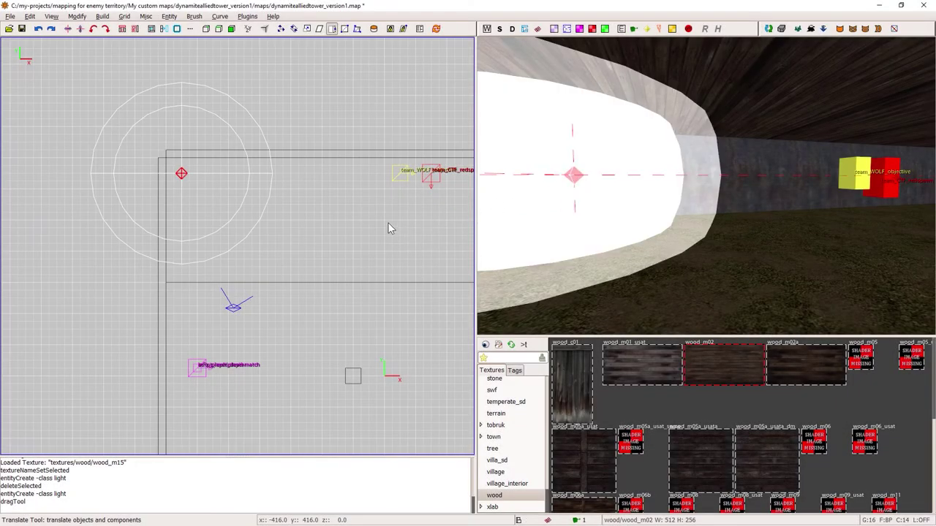
drag(181, 174, 343, 182)
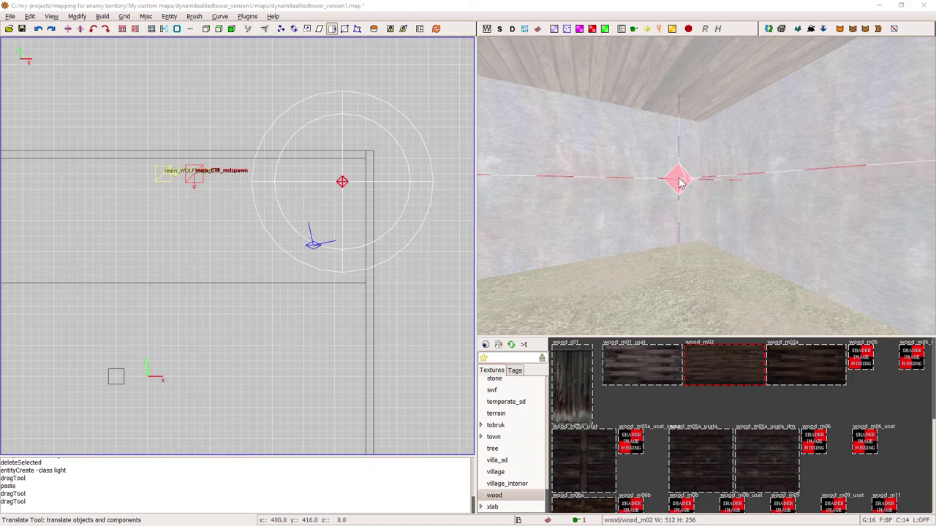
- Set the light key of the northeast corner light to 50 in its entity properties
key(n)
click(427, 182)
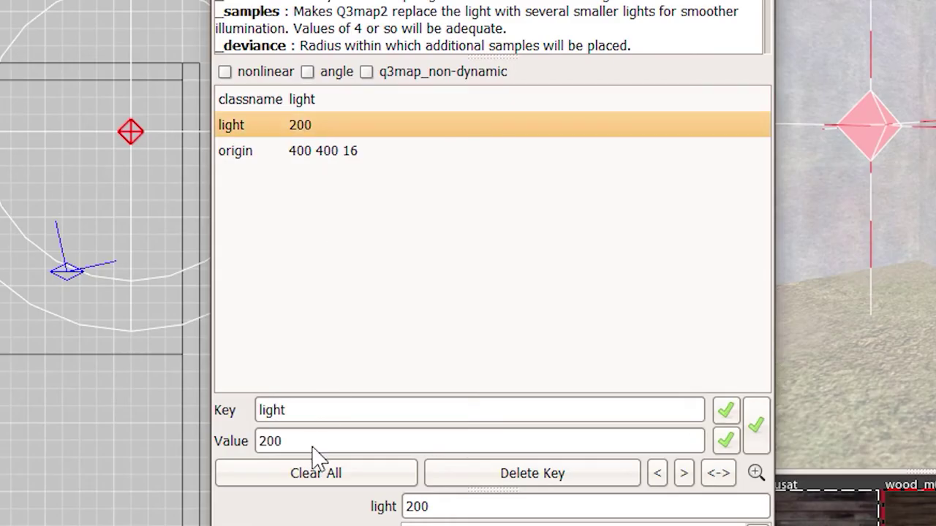
key(Tab)
text(50)
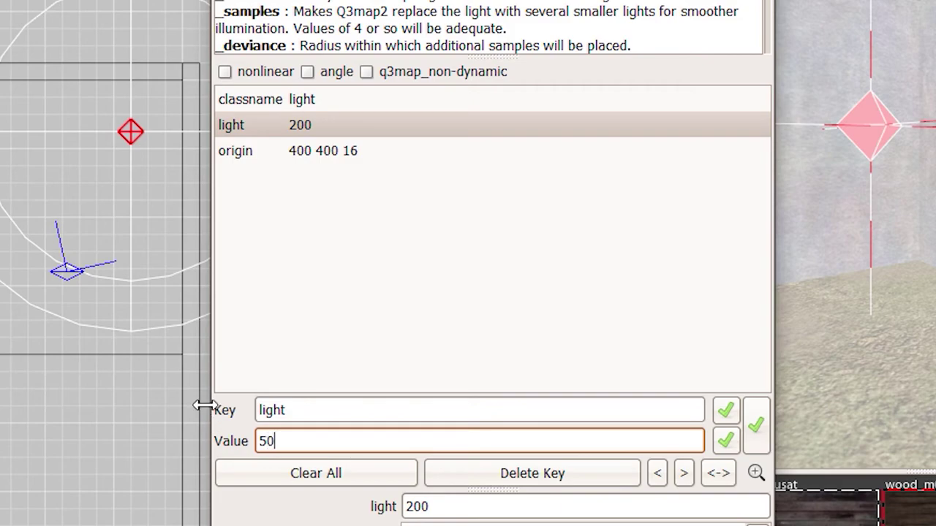
key(Return)
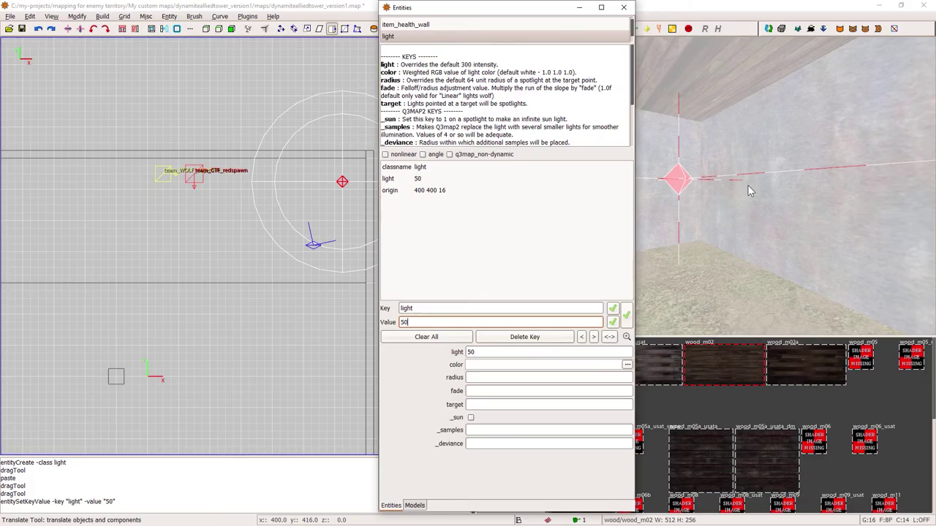
key(Escape)
key(Escape)
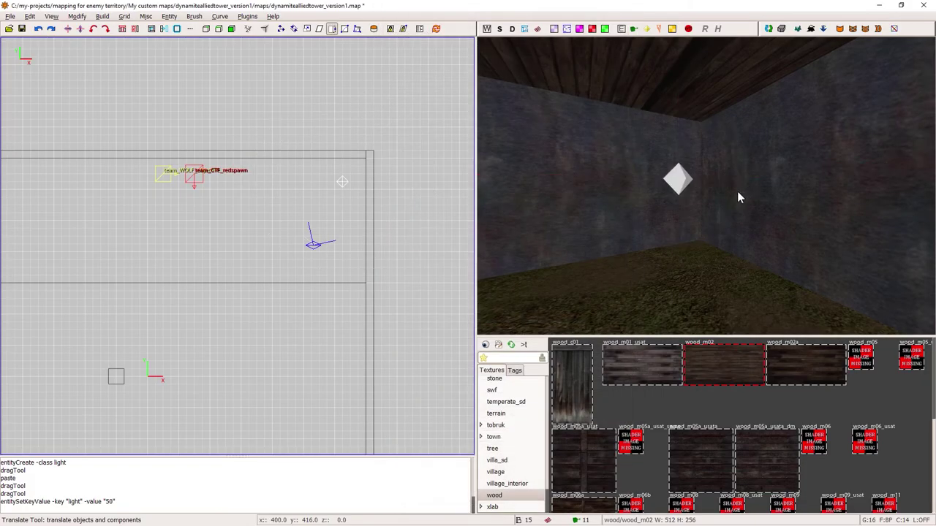
- Hide the team_WOLF_objective and team_CTF_redspawn entities at the north wall
right_click(737, 190)
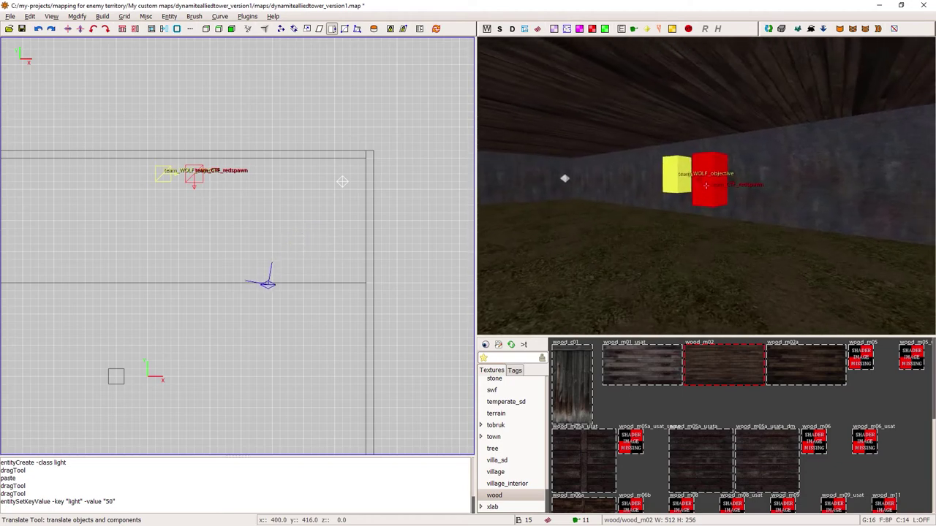
key(Up)
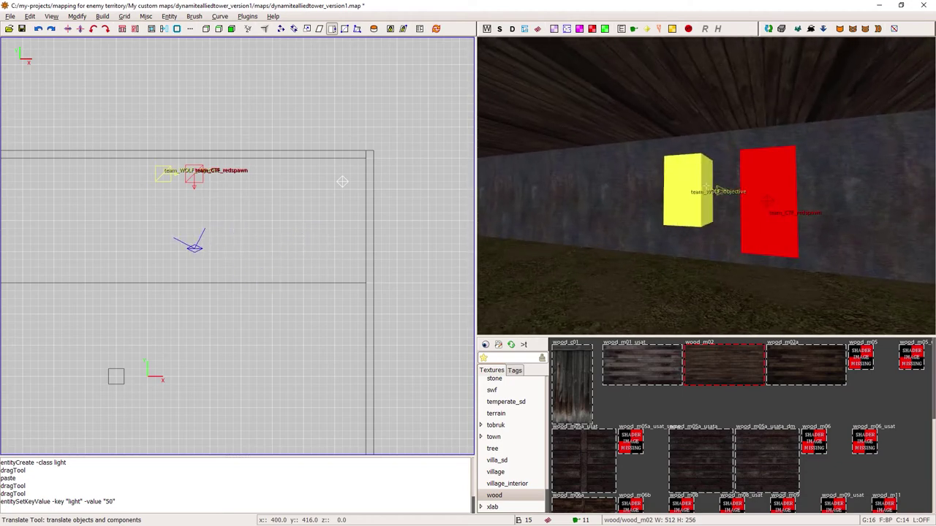
shift+click(686, 187)
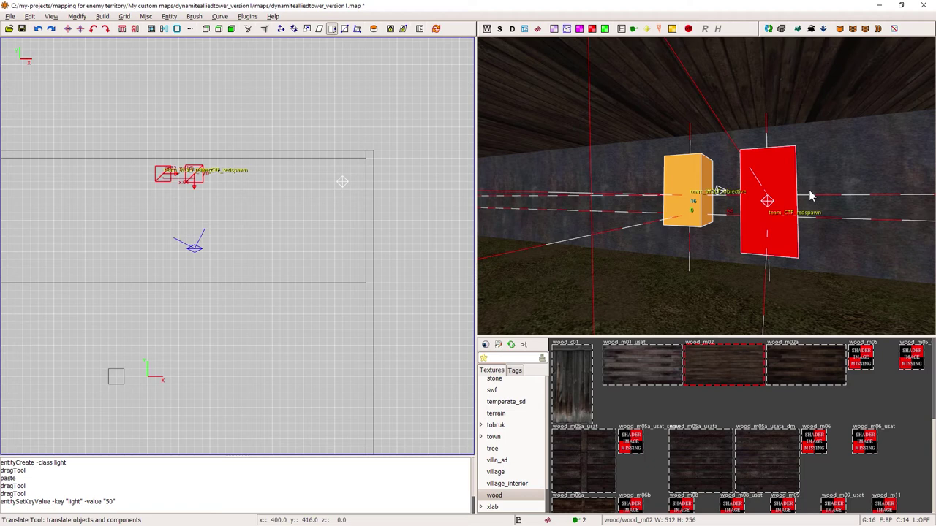
key(h)
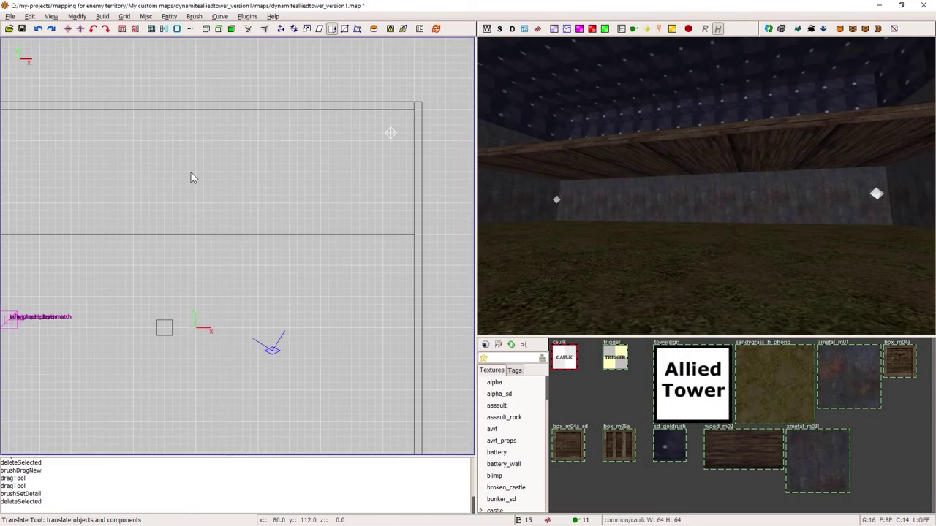
- Place a caulk brush 128 by 16 by 16 units against the north wall, directly beneath the wooden ceiling
right_drag(190, 175, 203, 188)
mouse_move(226, 205)
mouse_down()
mouse_move(213, 212)
mouse_move(227, 202)
mouse_move(209, 192)
mouse_move(200, 168)
mouse_move(227, 147)
mouse_up()
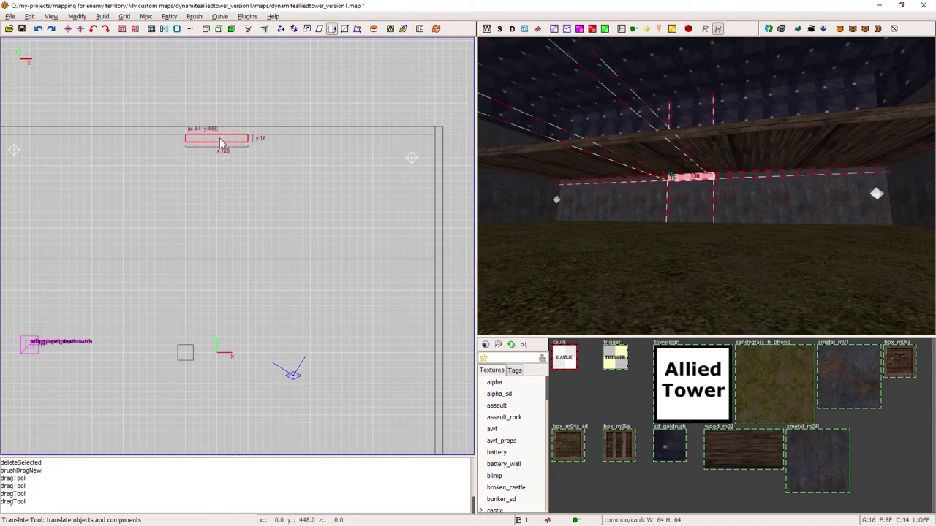
key(ctrl+Tab)
key(ctrl+Tab)
mouse_move(238, 248)
mouse_down()
mouse_move(223, 263)
mouse_move(242, 253)
mouse_up()
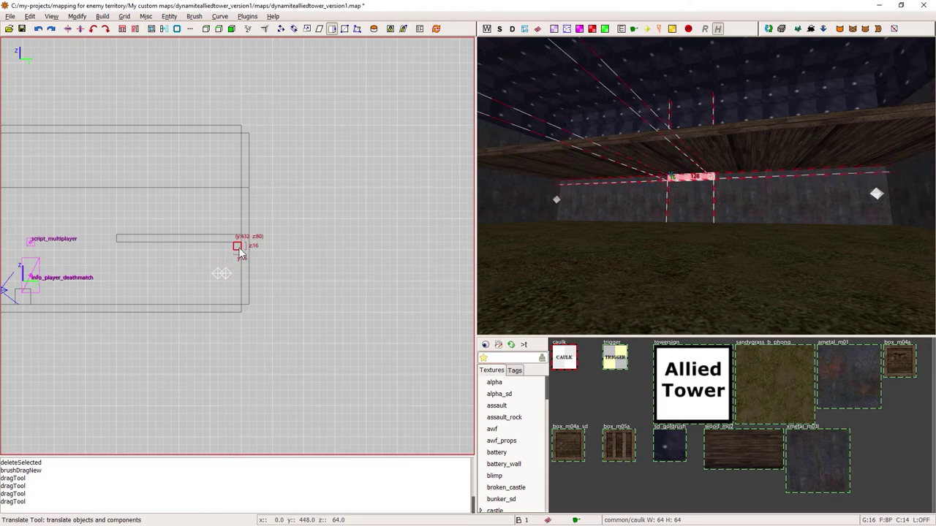
- Make the large wooden ceiling brush a detail brush
key(Up)
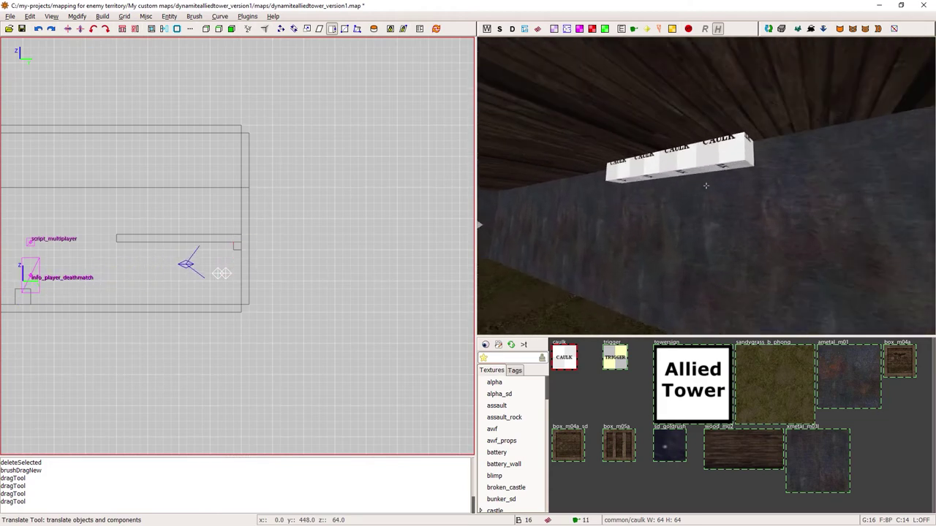
right_click(706, 186)
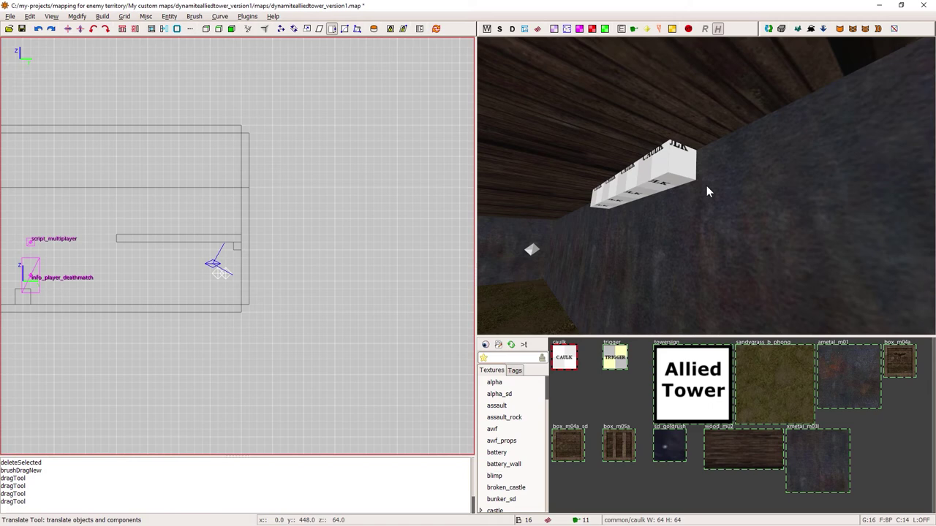
right_click(707, 192)
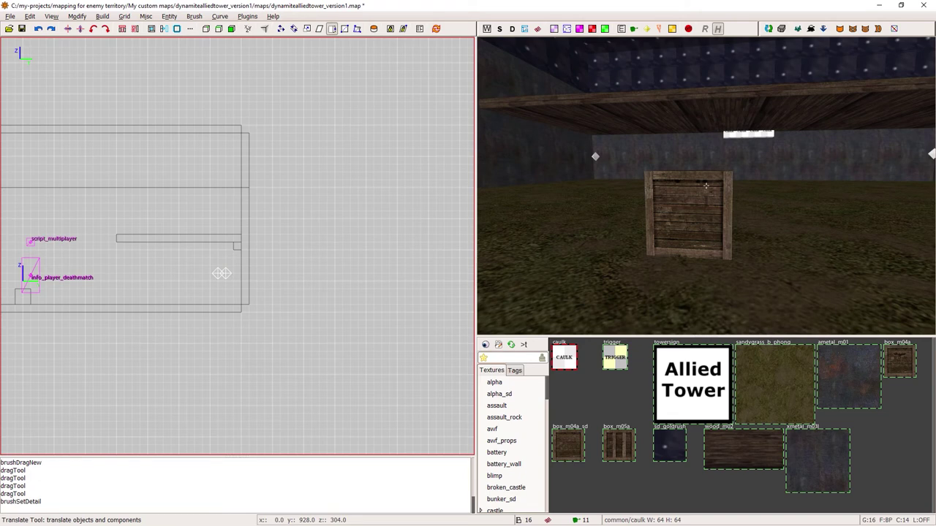
right_click(707, 192)
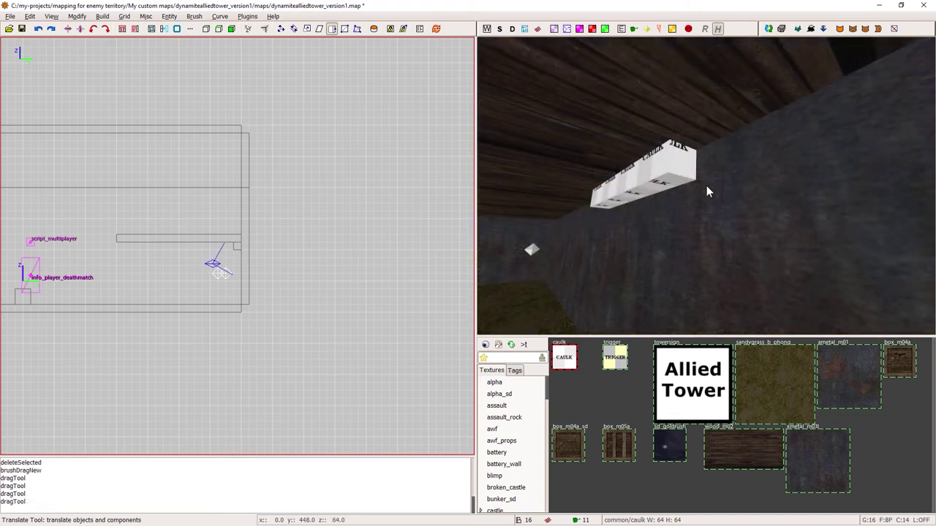
shift+click(694, 183)
click(195, 16)
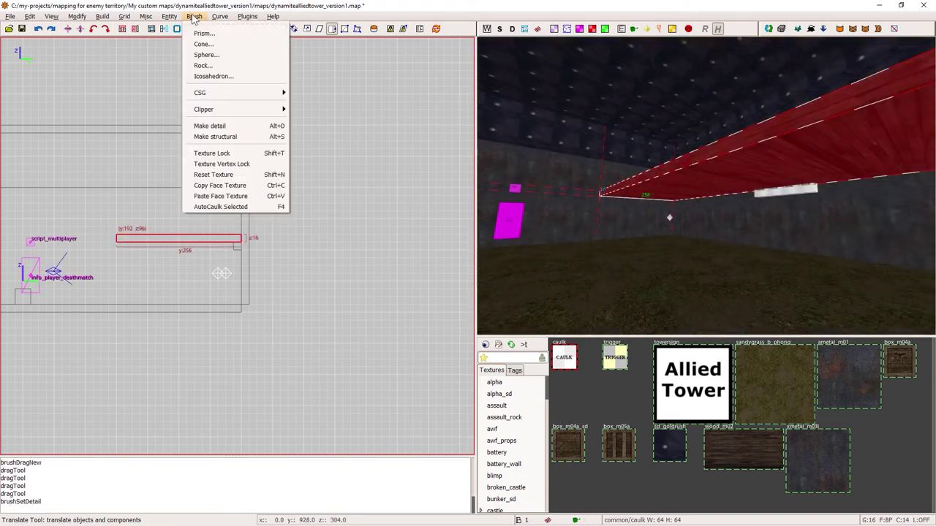
click(250, 126)
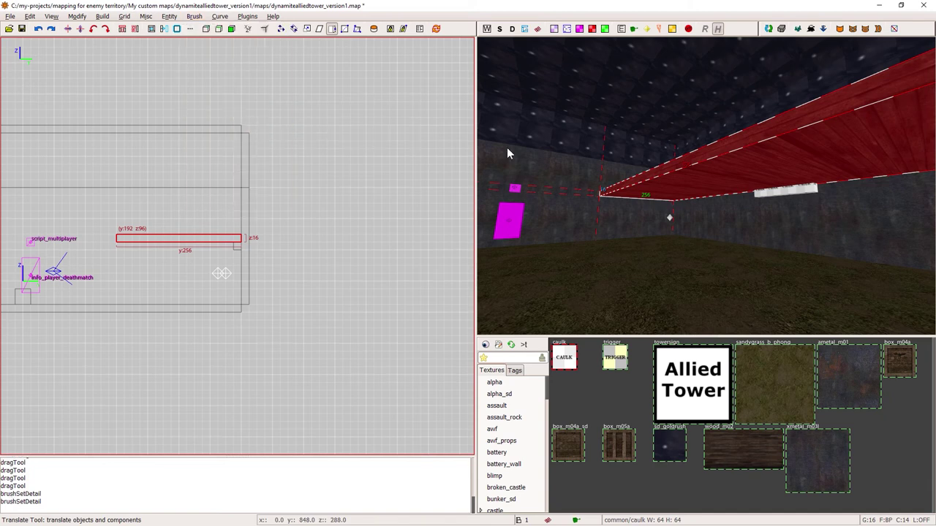
key(Escape)
- Make the small caulk brush beneath the wooden ceiling at the wall a detail brush
right_click(637, 191)
right_click(707, 191)
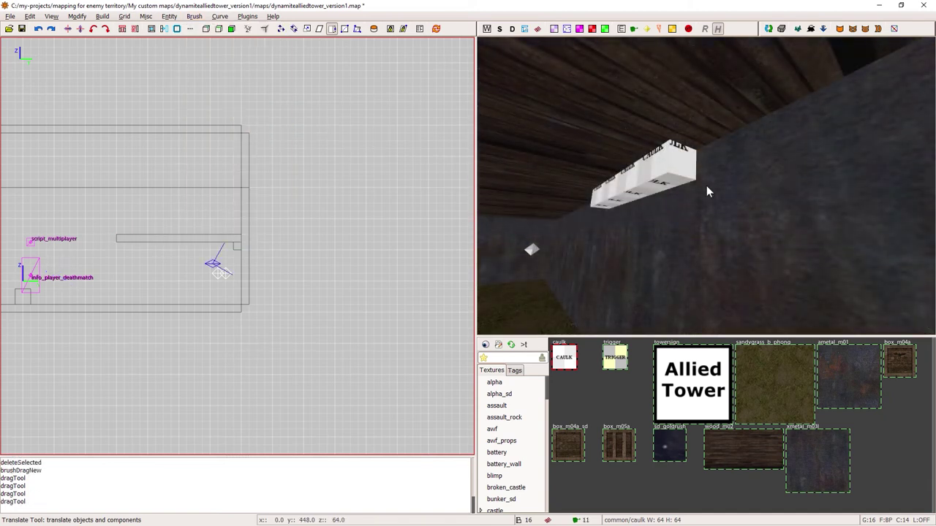
shift+click(645, 177)
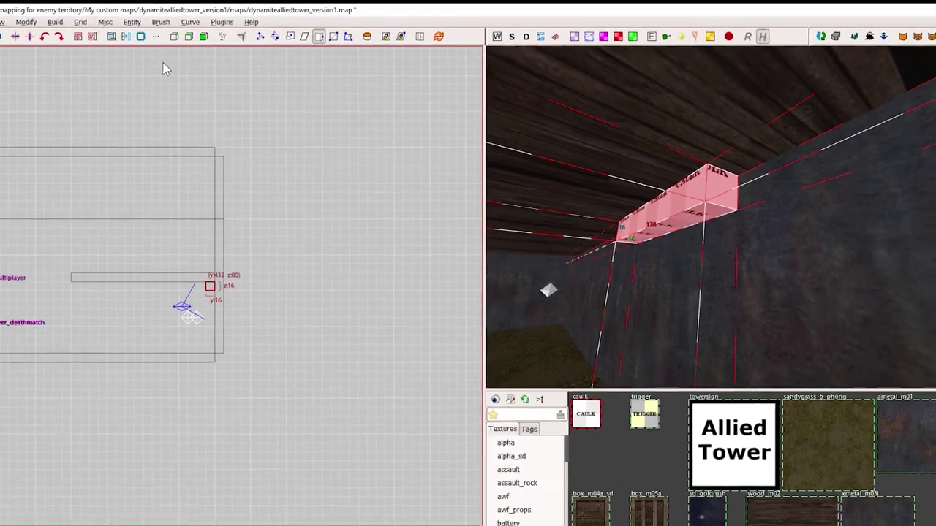
click(194, 17)
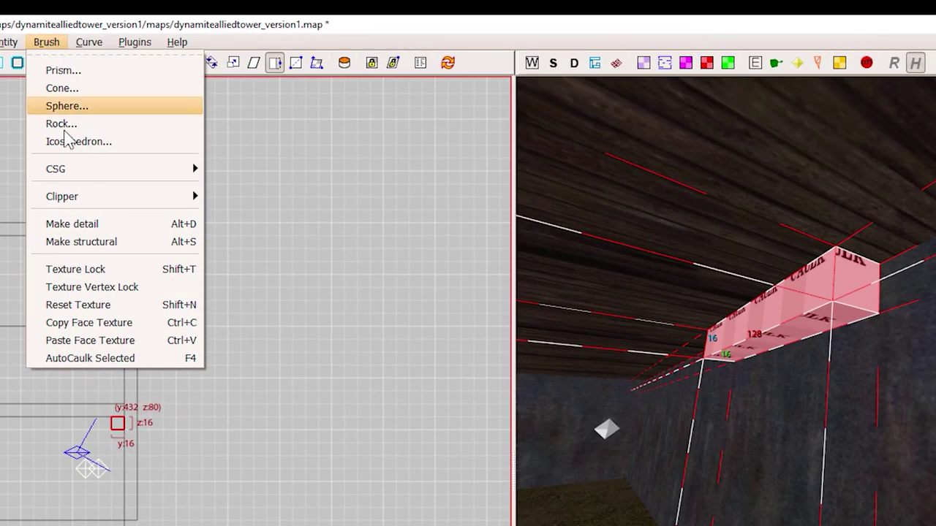
click(121, 225)
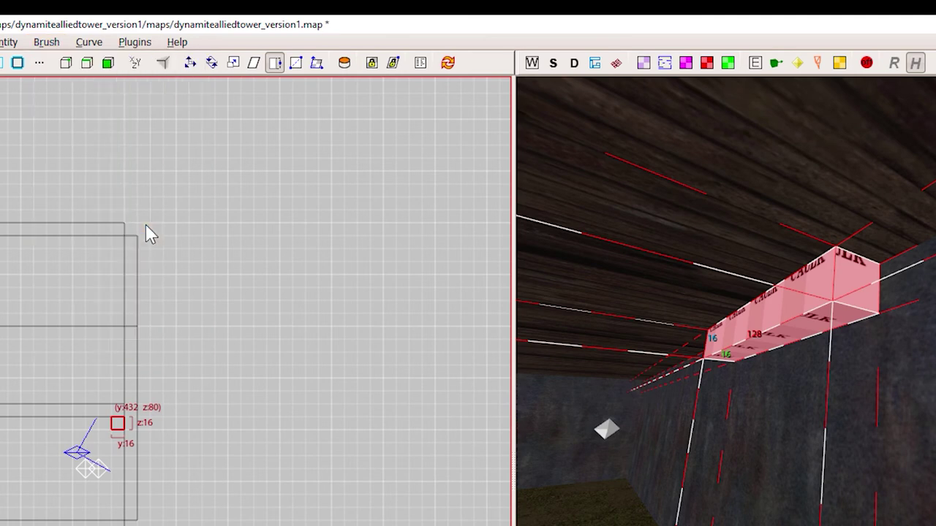
key(Escape)
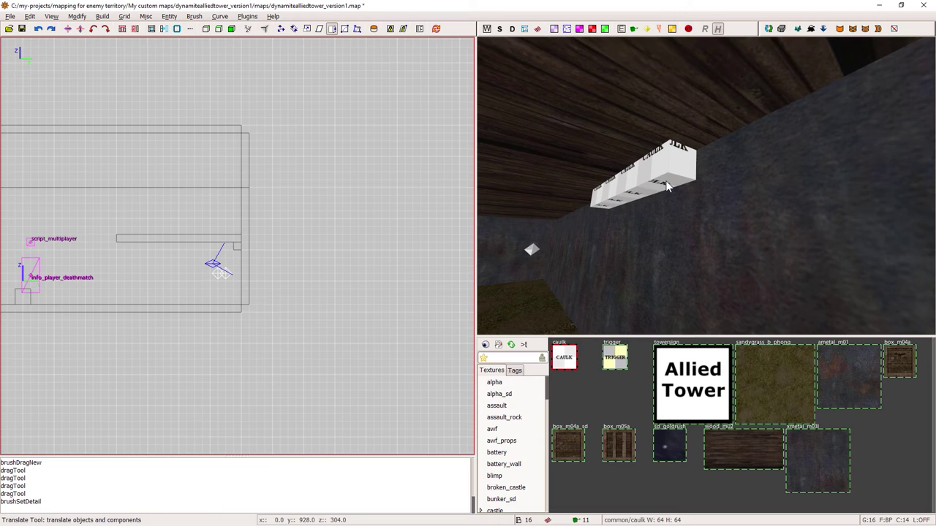
- Clip the caulk brush diagonally in the side view, keeping the triangular half that meets the ceiling and the wall
shift+click(665, 186)
key(ctrl+Tab)
key(ctrl+Tab)
key(ctrl+Tab)
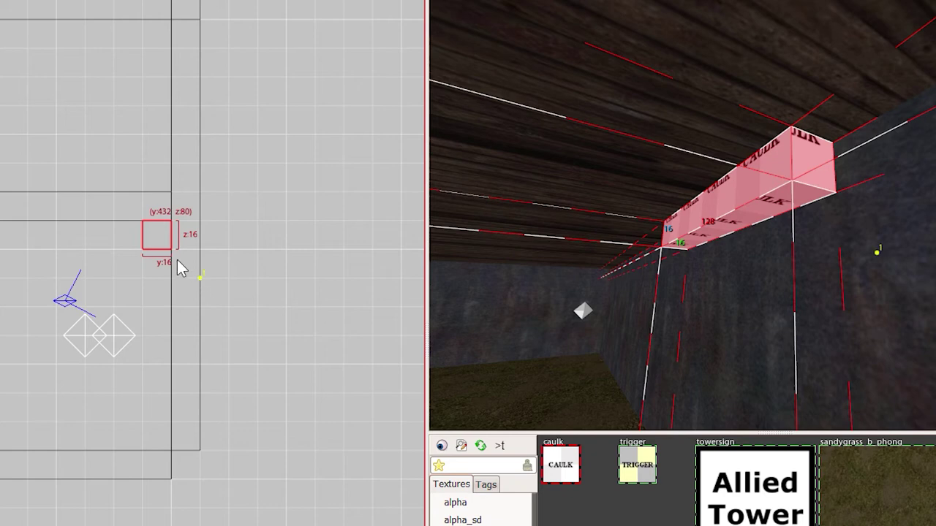
click(115, 193)
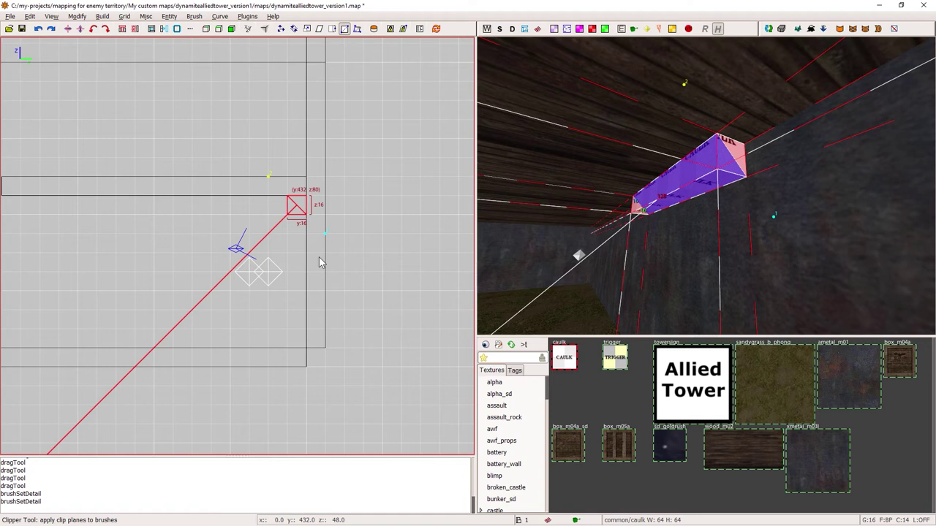
key(ctrl+Return)
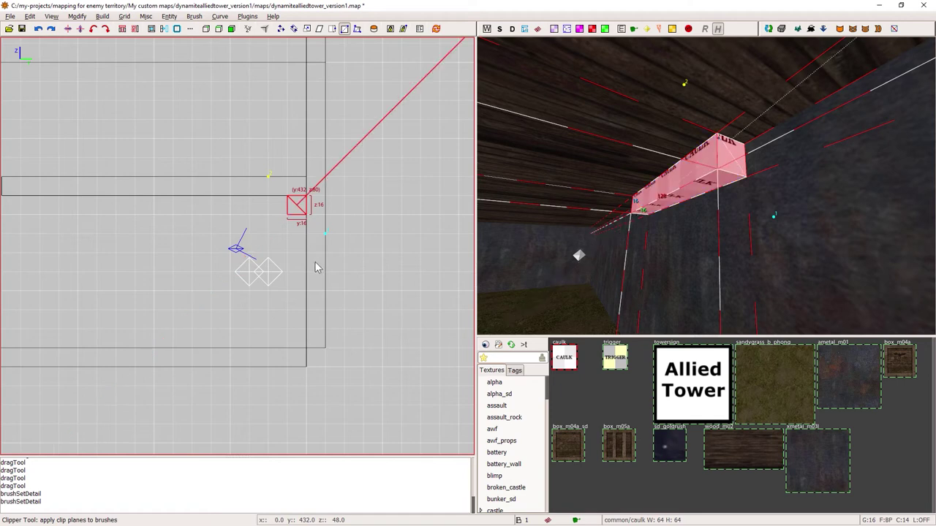
key(ctrl+Return)
key(ctrl+Return)
key(ctrl+Return)
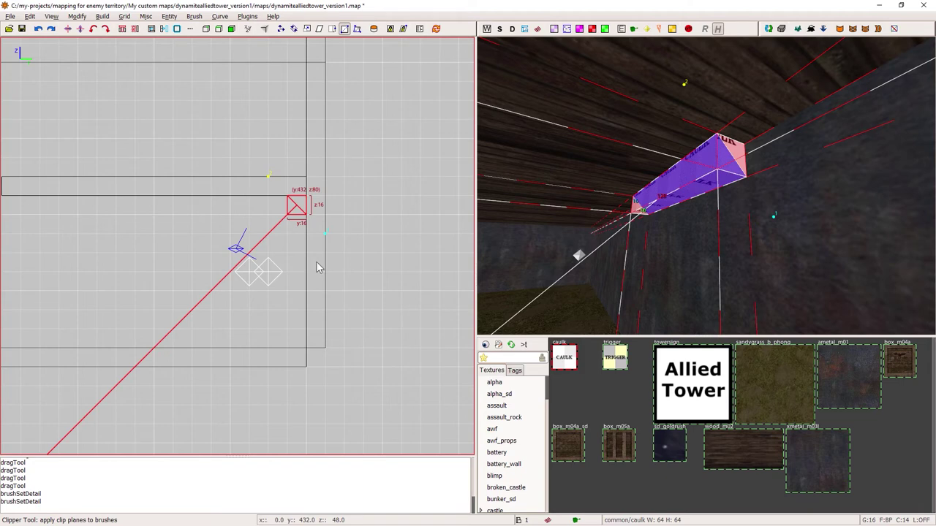
key(Return)
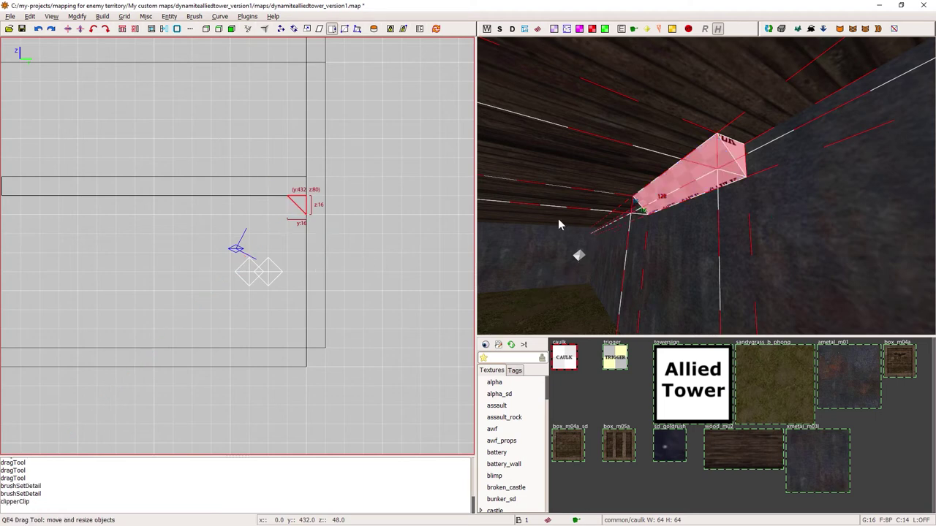
- Apply the ametal_m01 texture to both triangular end faces of the clipped caulk brush
key(Escape)
right_click(730, 172)
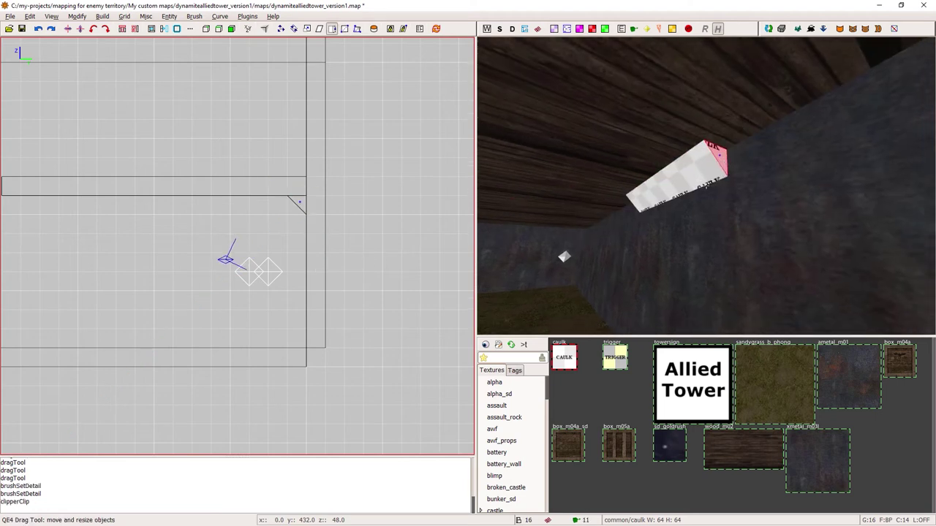
key(Up)
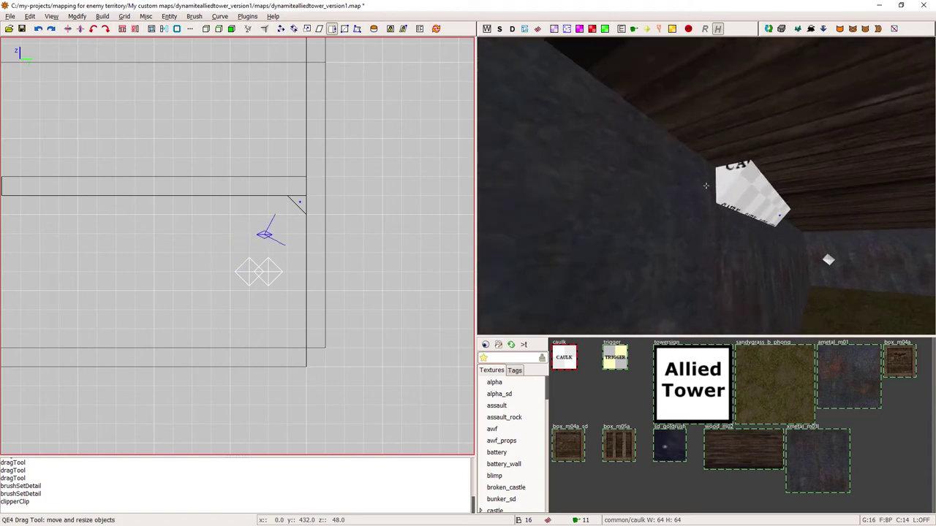
right_click(718, 184)
shift+click(718, 180)
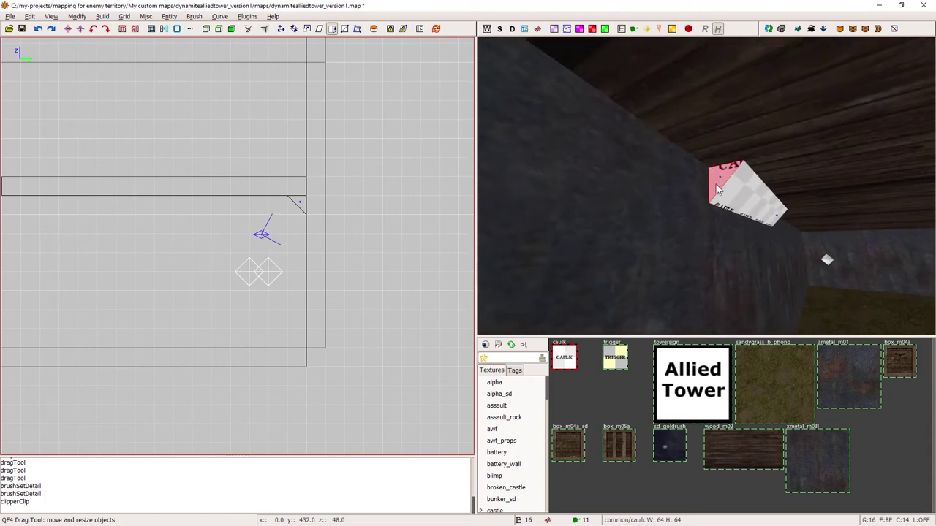
click(848, 380)
key(Escape)
- Apply the light_xlight_1500 texture from the lights set to the slanted face of the clipped brush
right_click(787, 291)
key(Down)
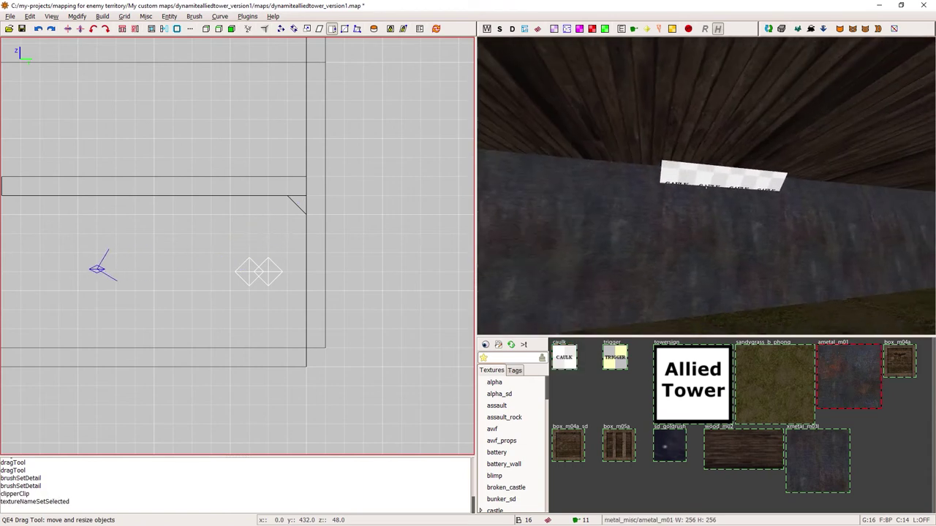
right_click(728, 165)
shift+click(728, 165)
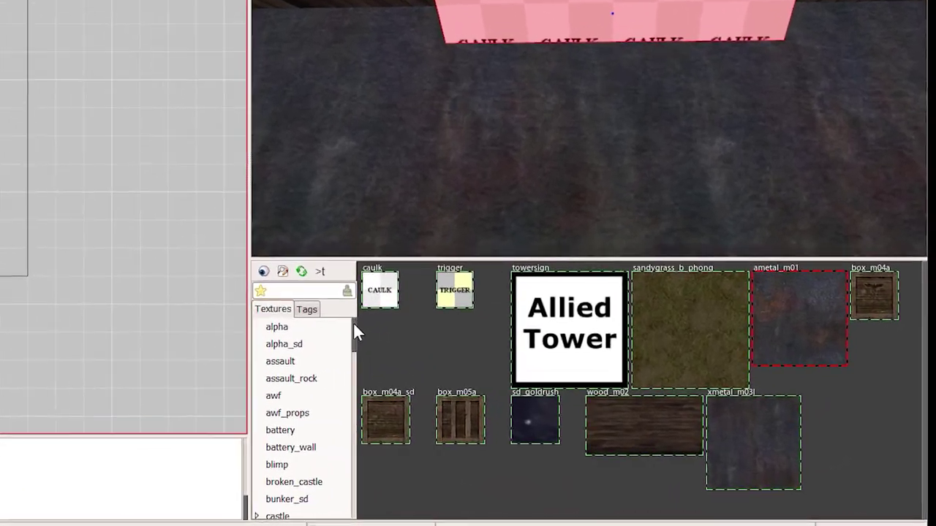
scroll(546, 383, down, 1)
drag(222, 291, 222, 399)
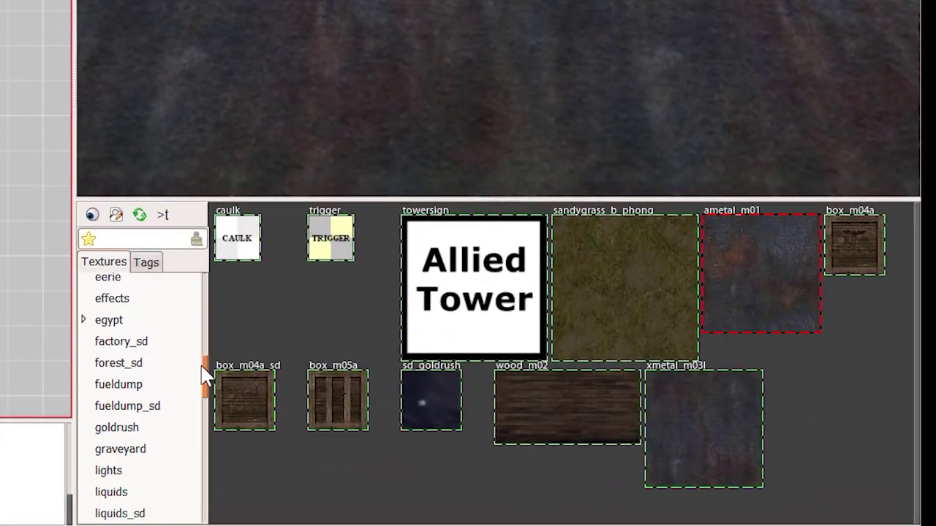
click(124, 341)
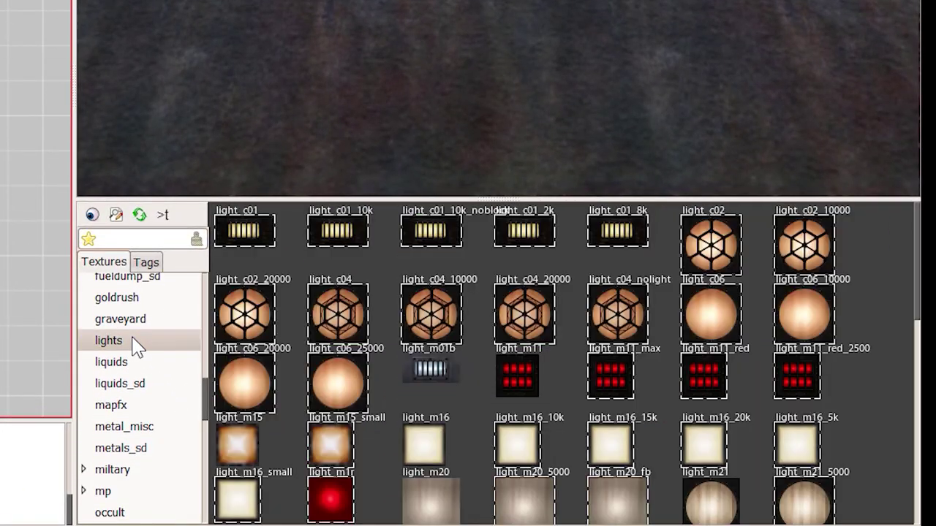
scroll(886, 322, down, 5)
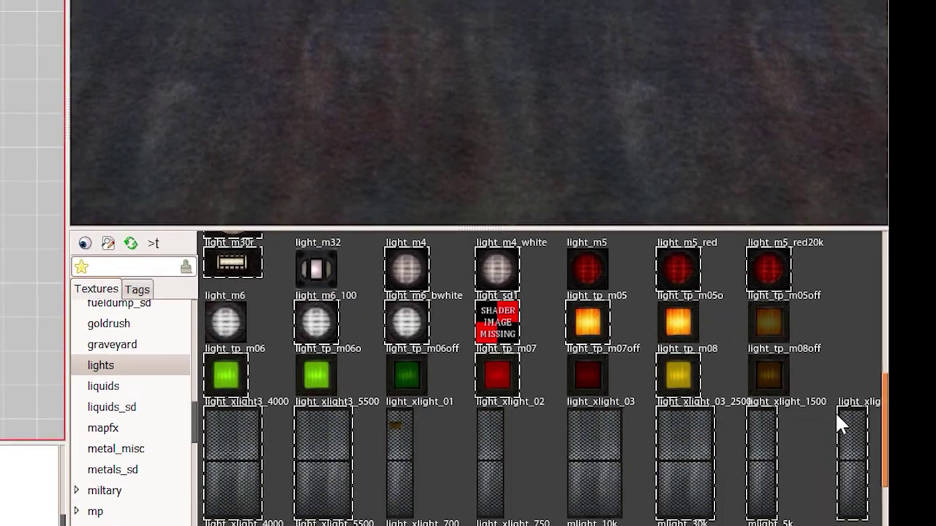
scroll(835, 411, down, 1)
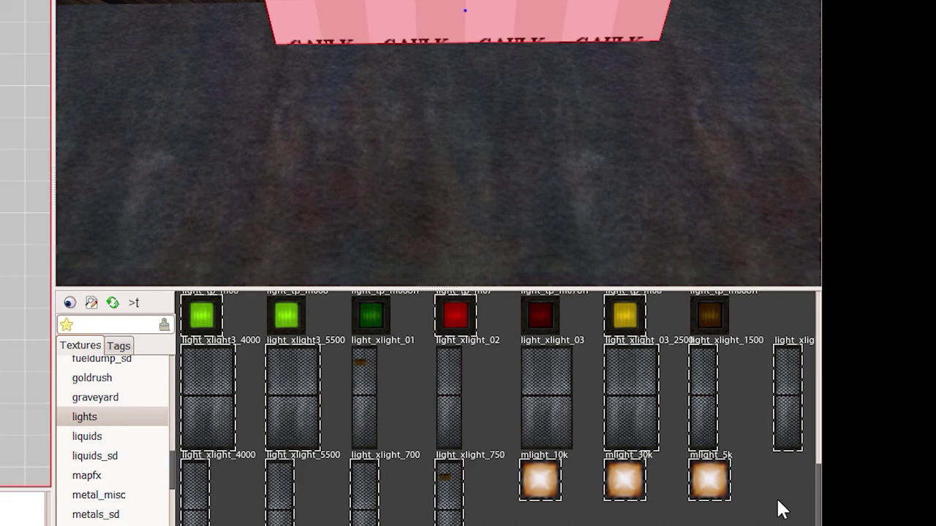
click(703, 399)
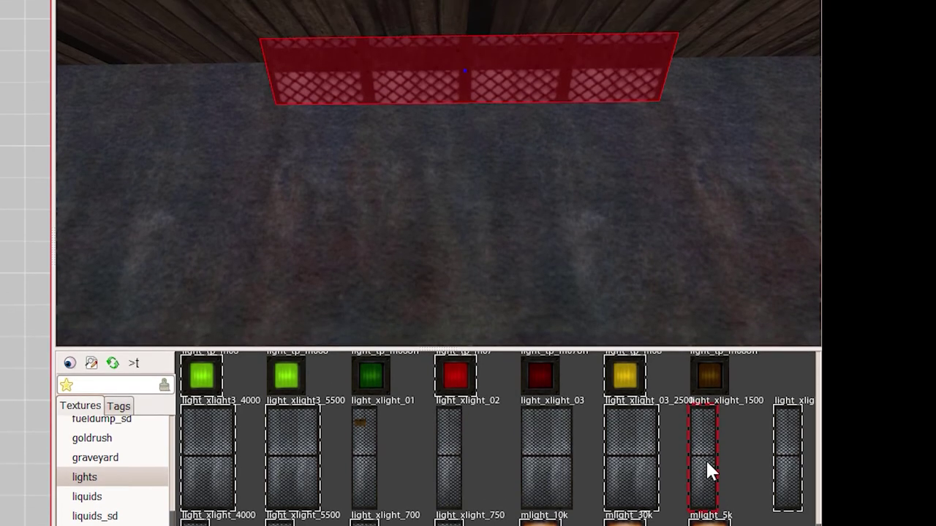
- Rotate the light texture on the slanted face to 90 degrees and fit it to the face
key(s)
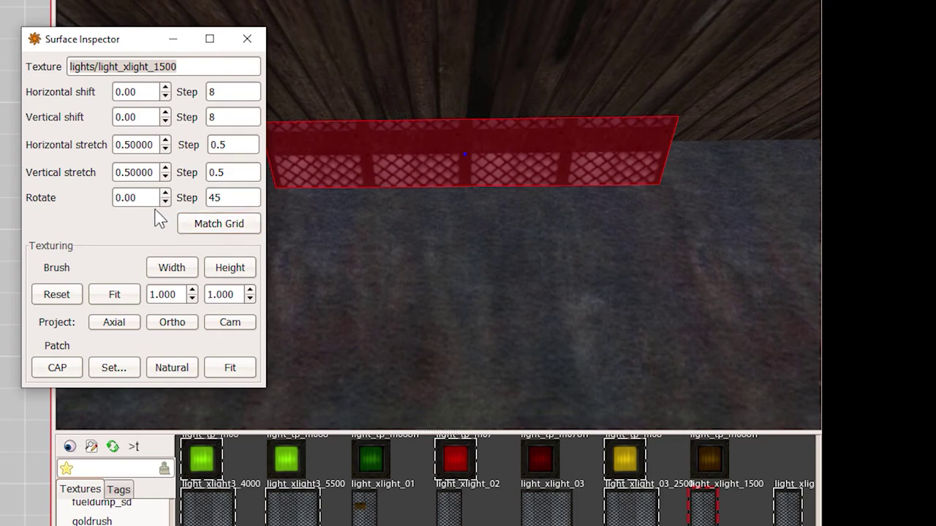
click(166, 193)
click(166, 193)
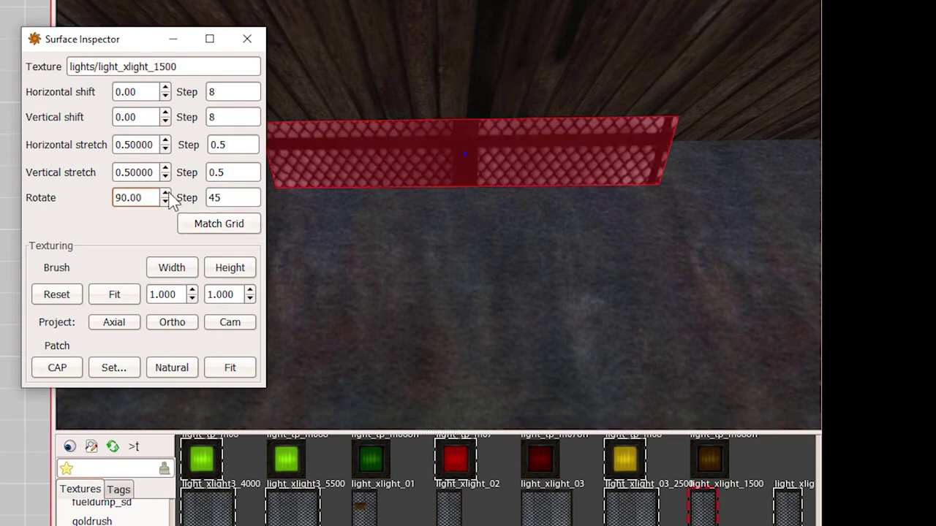
click(114, 299)
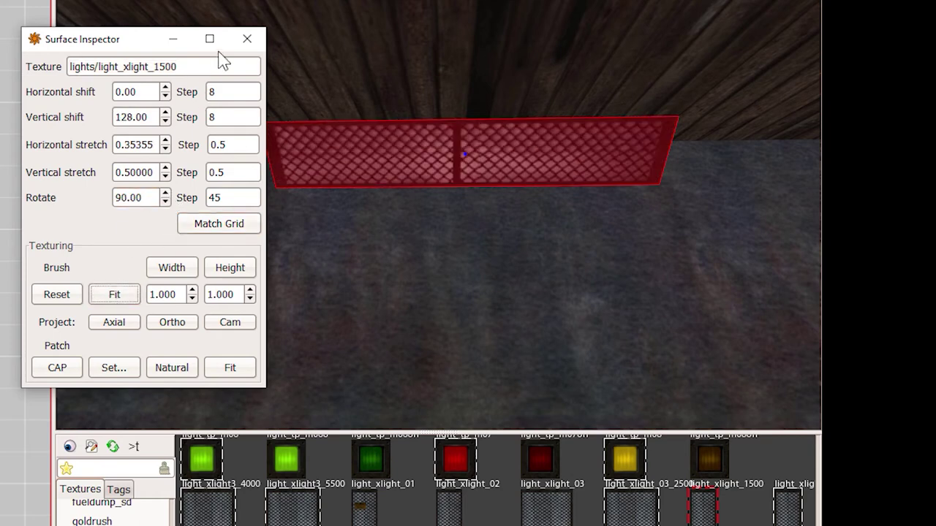
click(247, 38)
key(Escape)
- Show all hidden map entities again
right_click(340, 201)
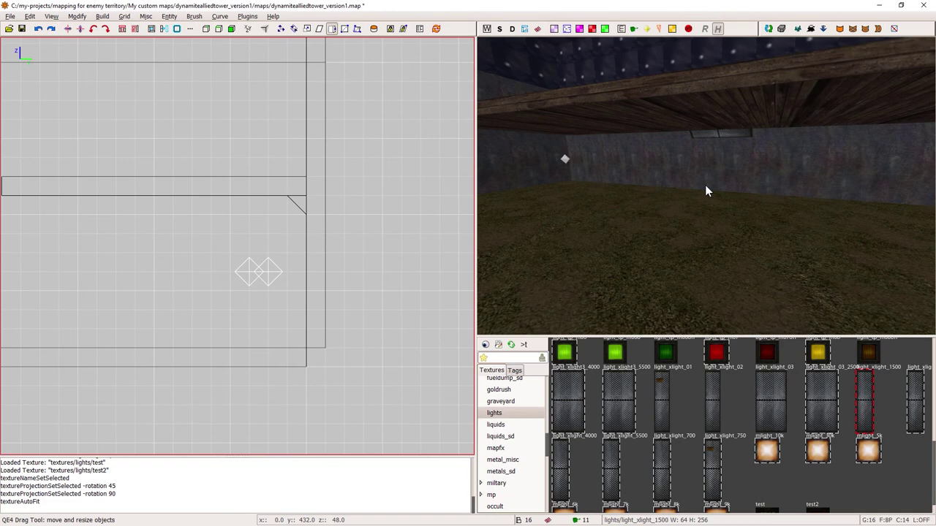
key(ctrl+v)
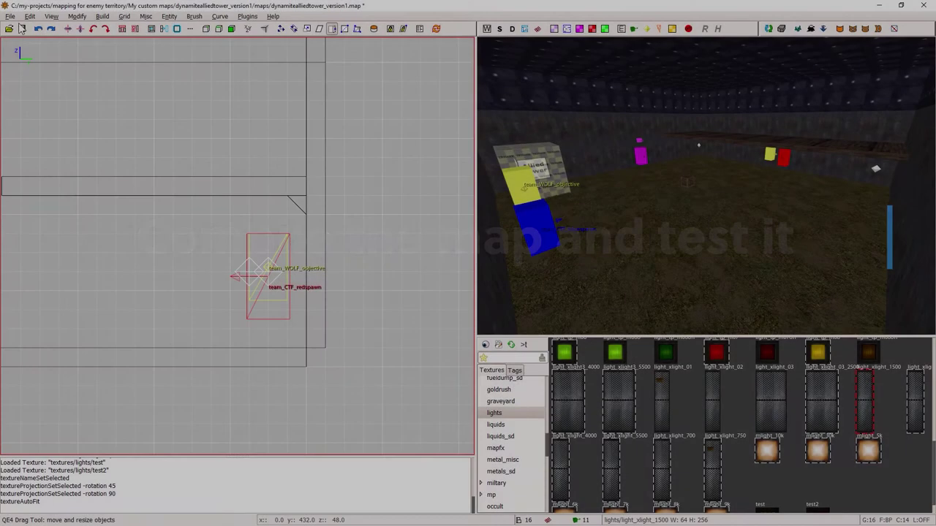
- Save the map and compile it with the final build: BSP -meta, -vis, -light -fast -filter -samples 2 -bounce 8
click(12, 17)
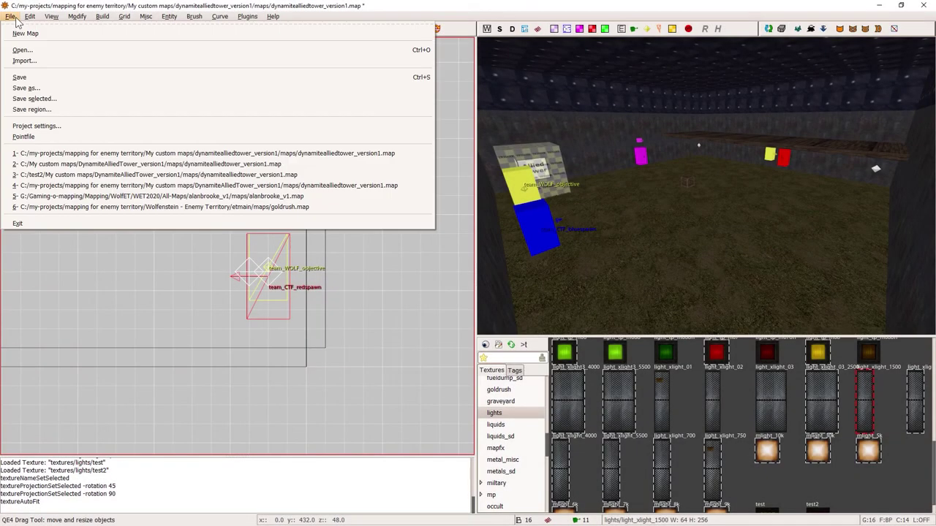
click(33, 77)
click(102, 17)
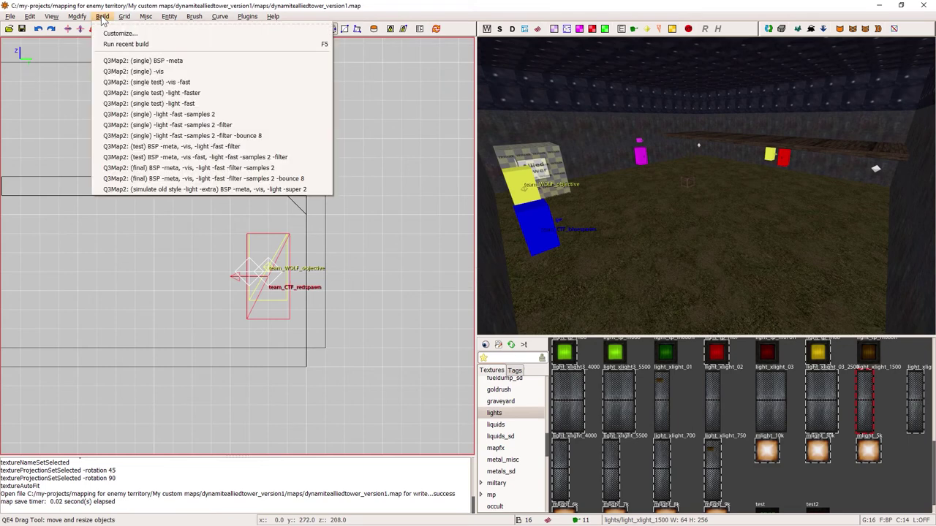
click(250, 178)
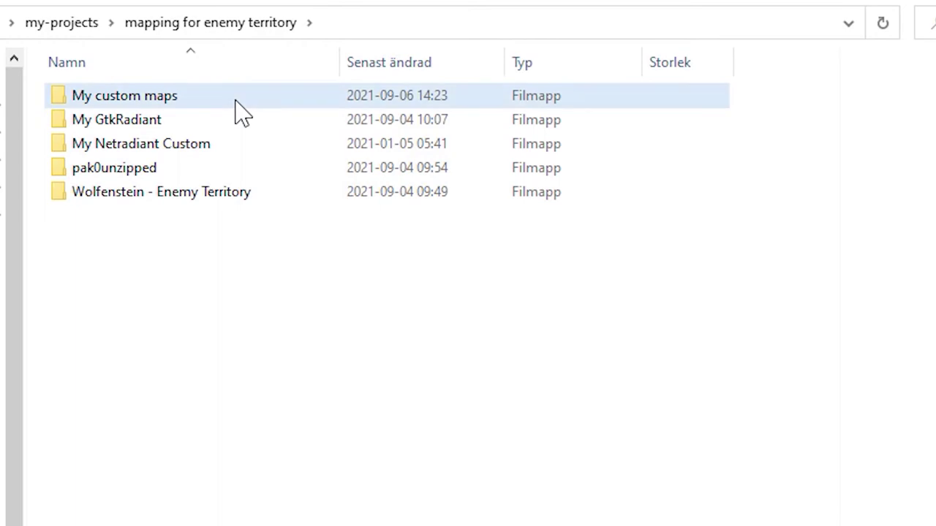
- In File Explorer, zip all folders inside My custom maps\dynamitealliedtower_version1 into dynamitealliedtower_version1.zip
double_click(236, 103)
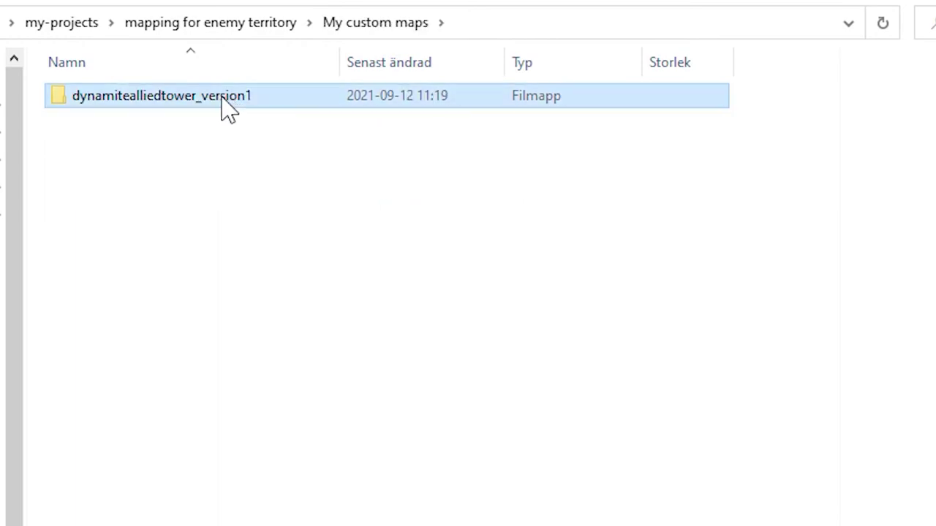
double_click(226, 109)
drag(253, 326, 62, 93)
right_click(62, 94)
mouse_move(17, 433)
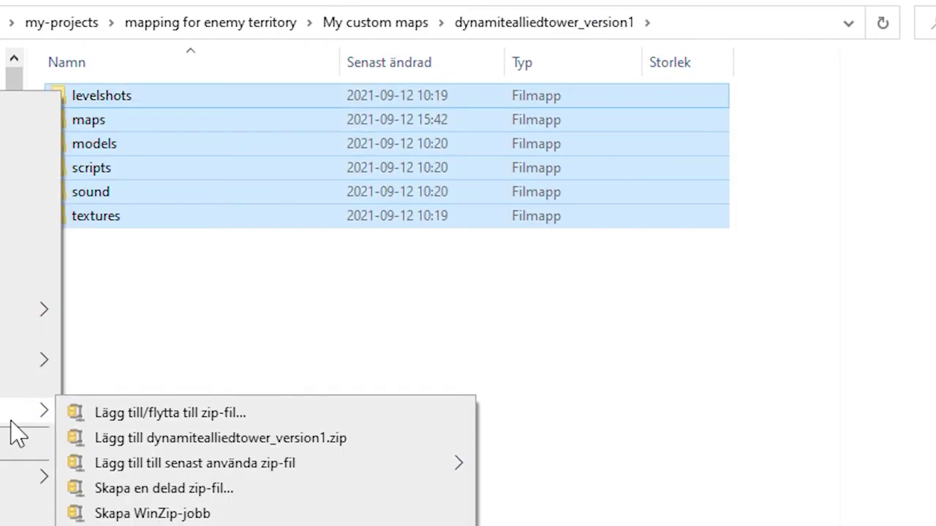
click(151, 446)
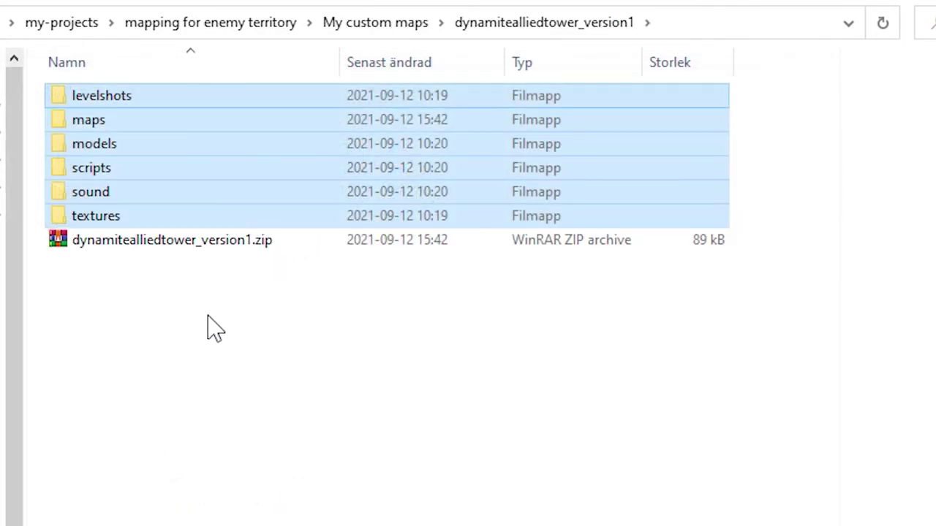
- Rename the new zip archive to dynamitealliedtower_version1.pk3
click(234, 245)
key(F2)
key(End)
key(BackSpace)
key(BackSpace)
key(BackSpace)
text(pk)
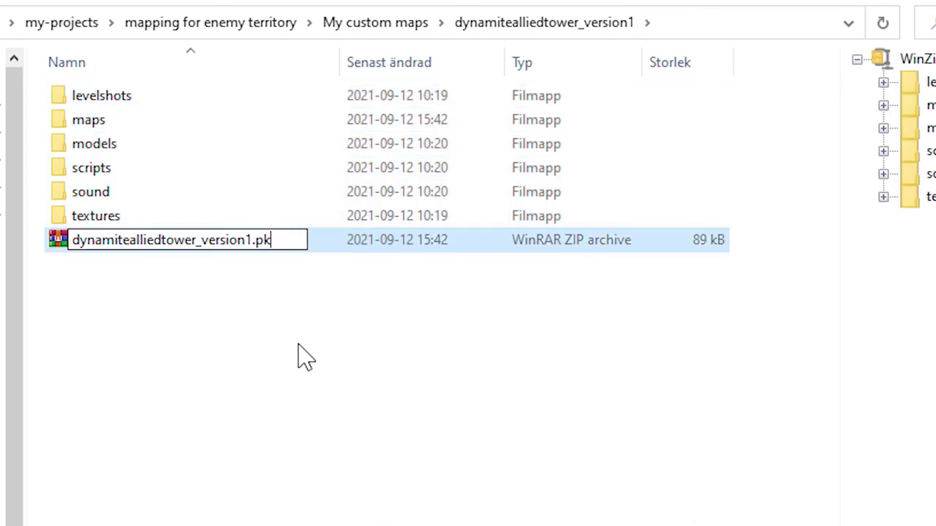
text(3)
key(Return)
key(Return)
- Copy dynamitealliedtower_version1.pk3 into the etmain folder of Wolfenstein - Enemy Territory, replacing the existing file
key(ctrl+c)
key(alt+Up)
key(alt+Up)
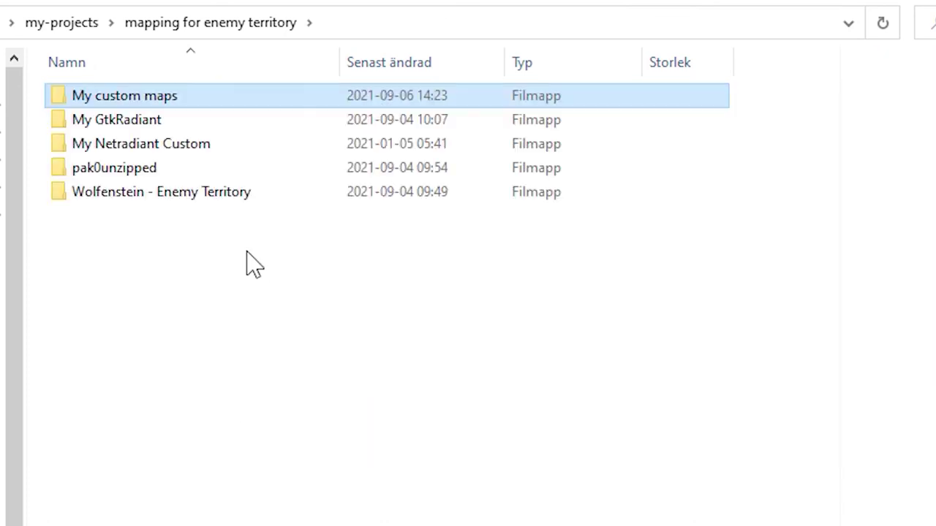
double_click(246, 192)
double_click(234, 119)
key(ctrl+v)
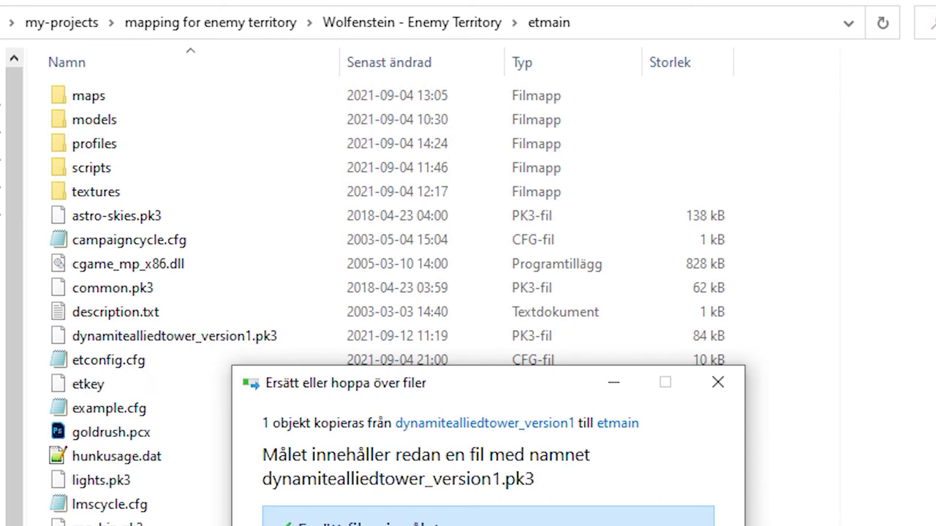
click(343, 522)
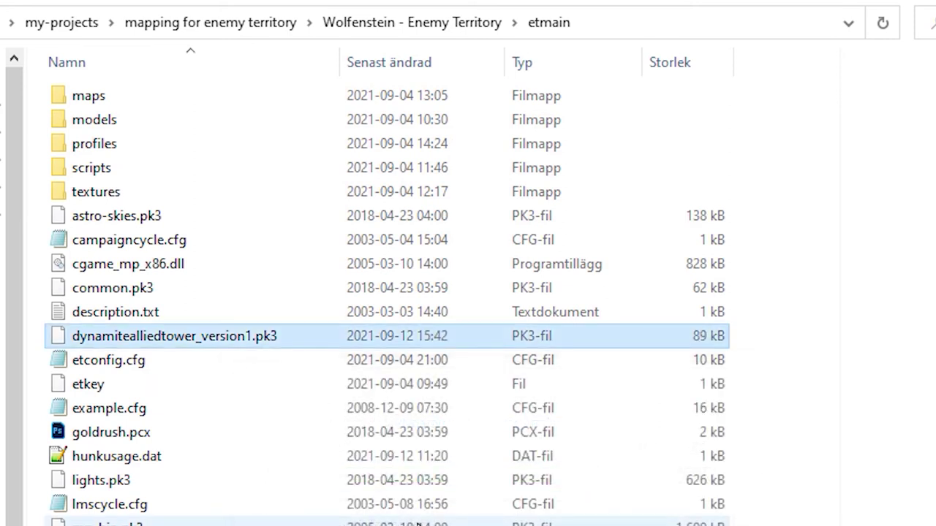
- Switch to Wolfenstein: Enemy Territory and load the packaged map with the console command /devmap dynamitealliedtower_version1
key(alt+Up)
double_click(182, 197)
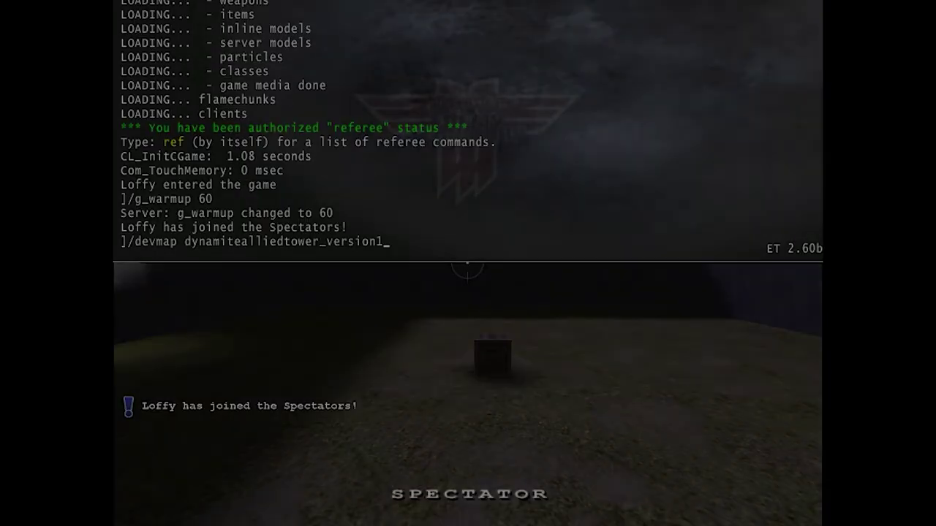
key(Return)
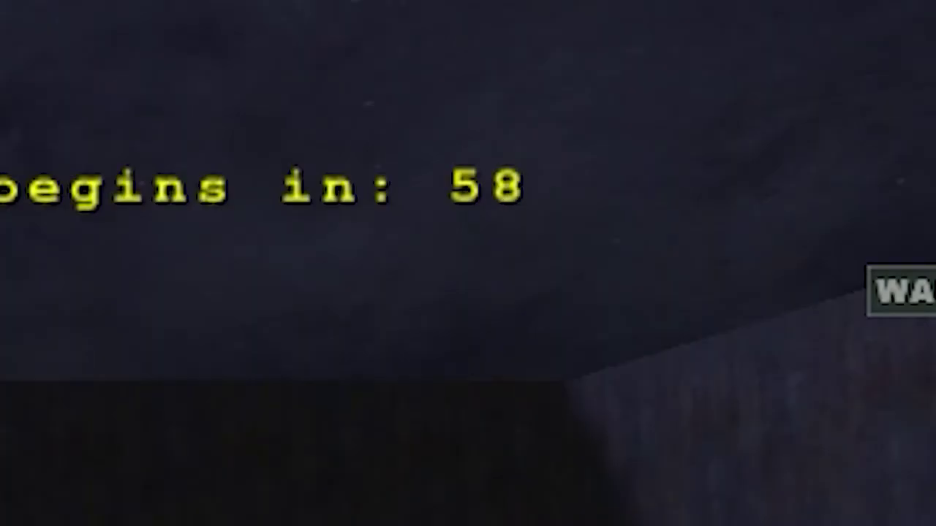
- Set the match warmup to 10 seconds with the console command /g_warmup 10
key(grave)
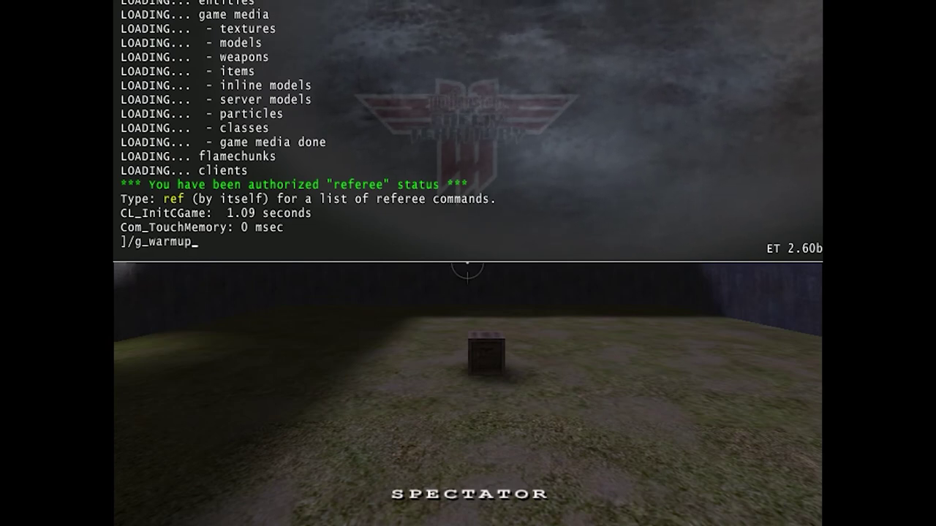
key(Return)
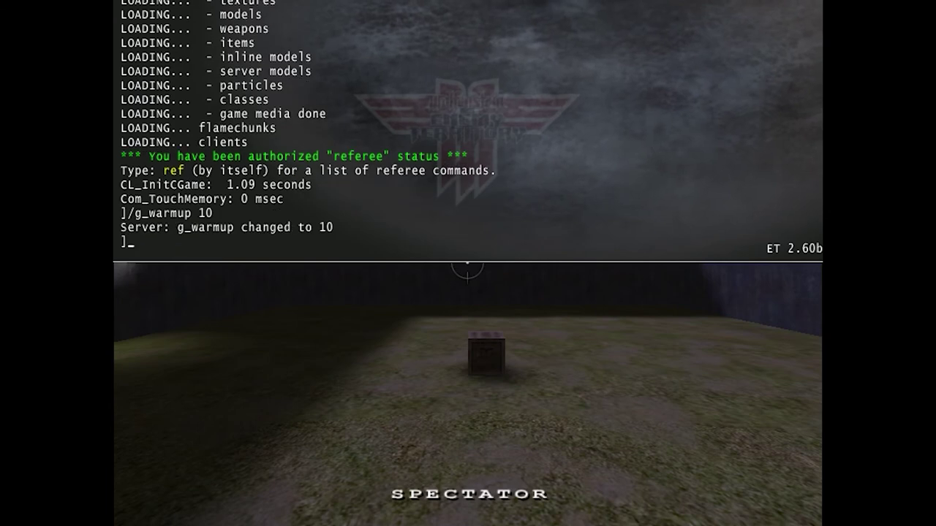
key(grave)
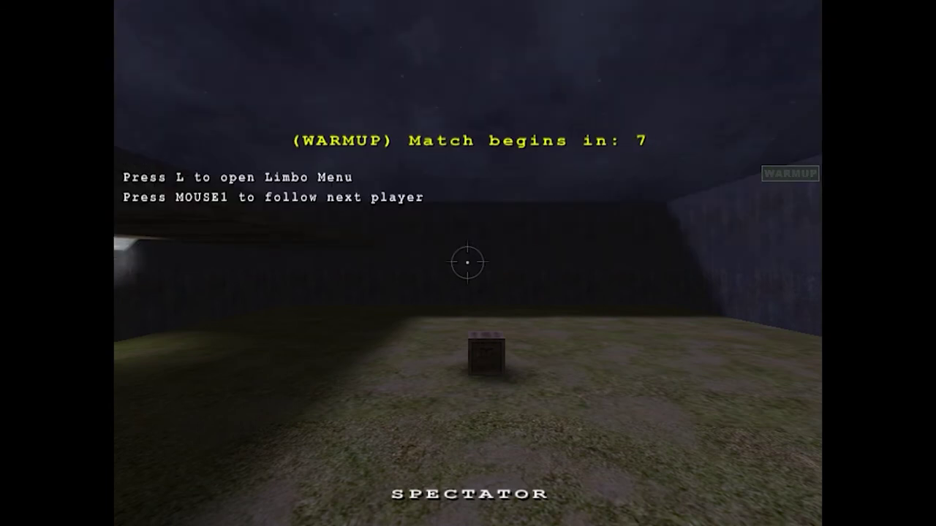
- Join the Axis team as an Engineer with the MP 40 and enter the match
key(l)
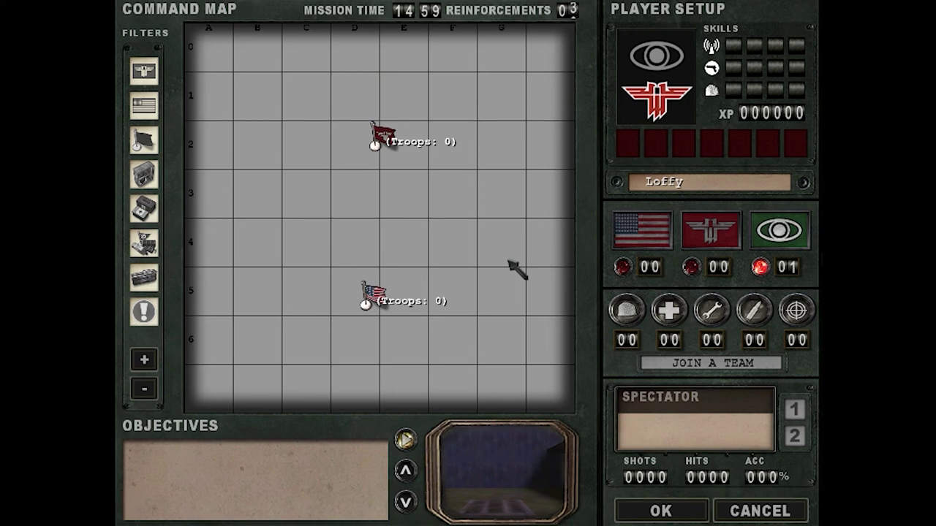
click(711, 230)
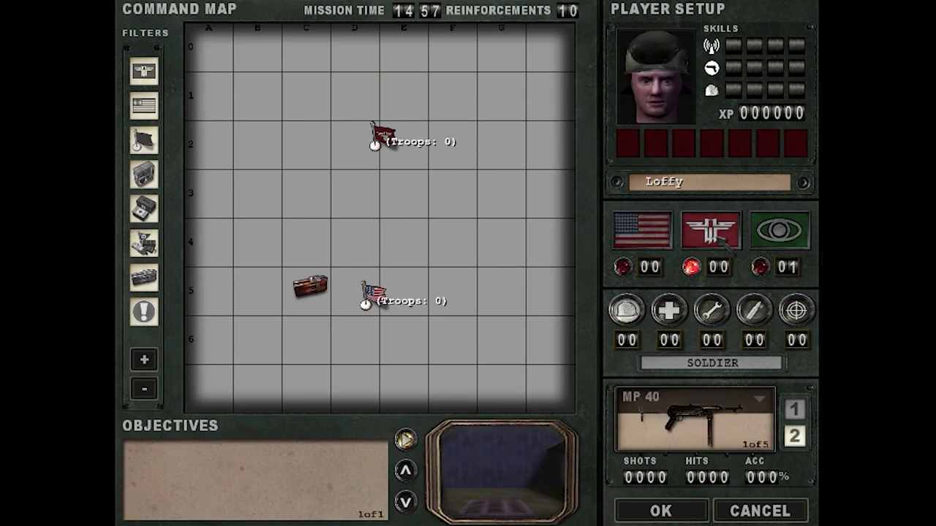
click(711, 310)
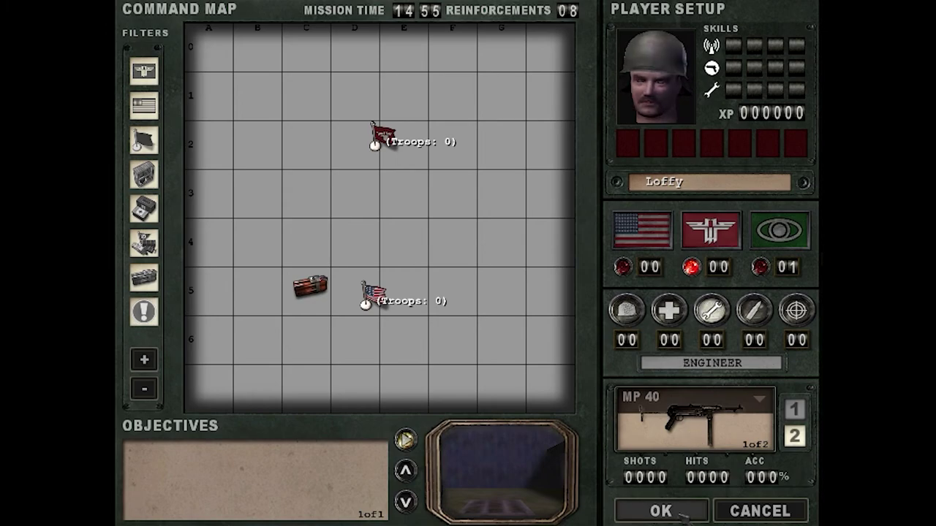
click(661, 511)
key(F2)
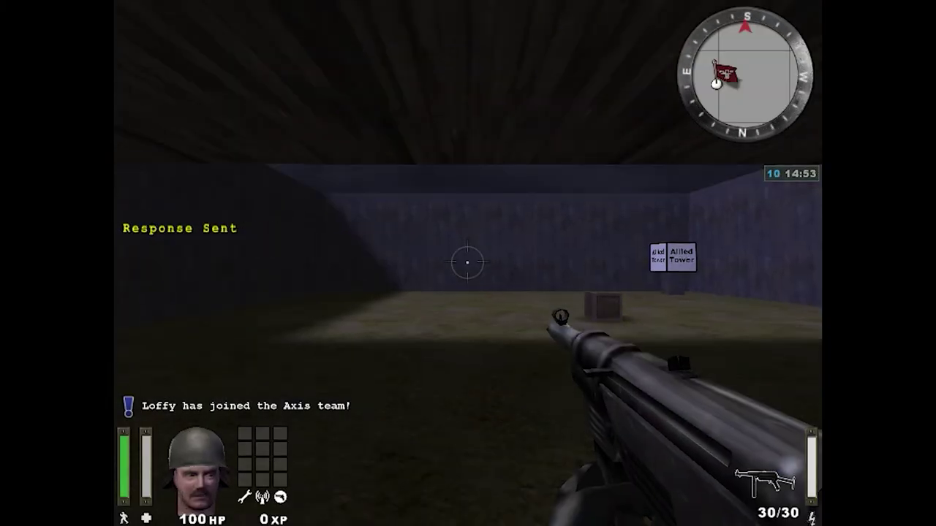
- Walk around the Axis spawn and examine its wooden roof, wall light and lighting from inside and outside
key(w)
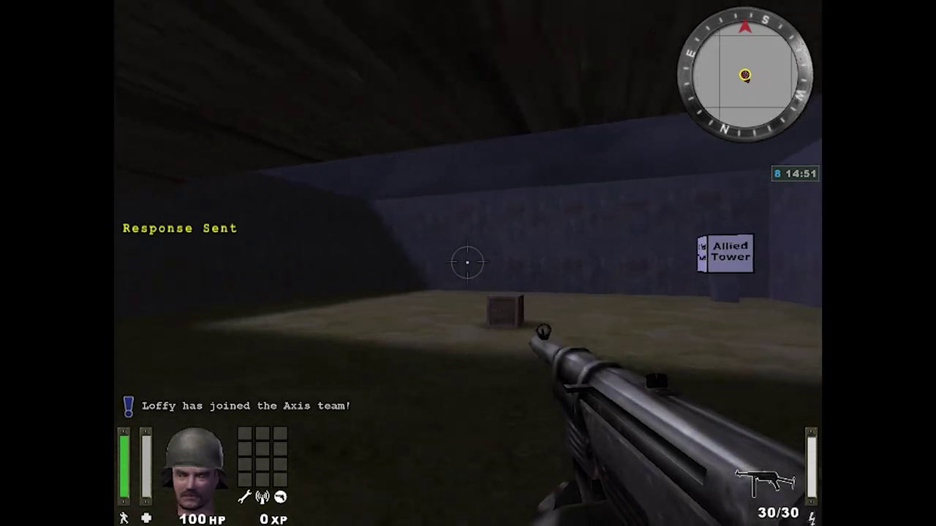
key(w)
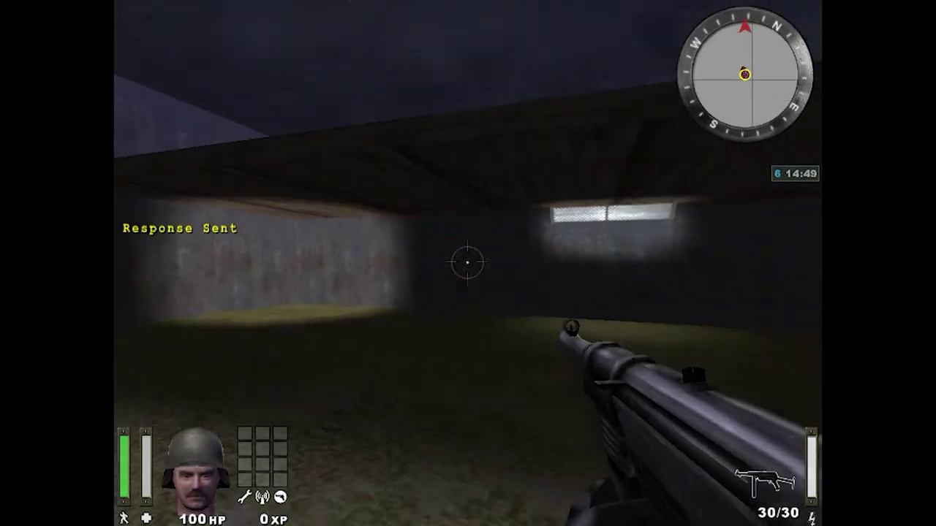
key(w)
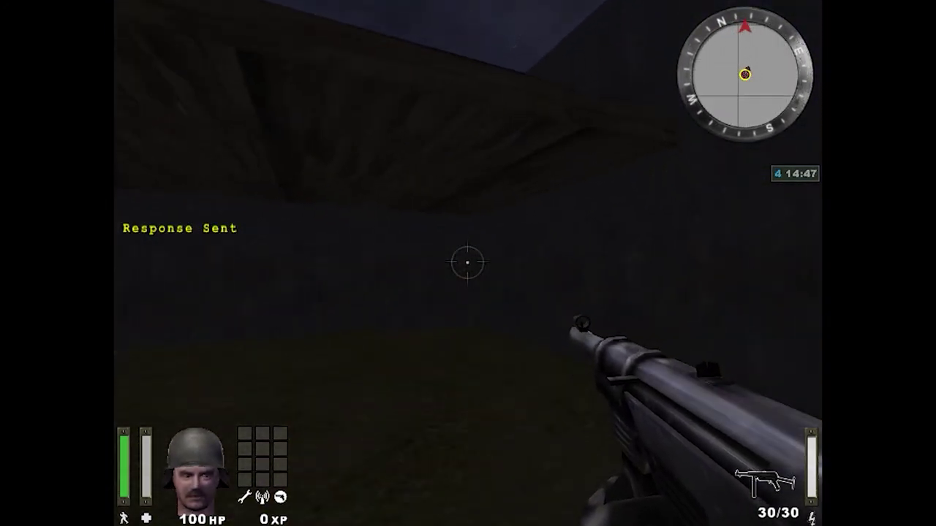
key(w)
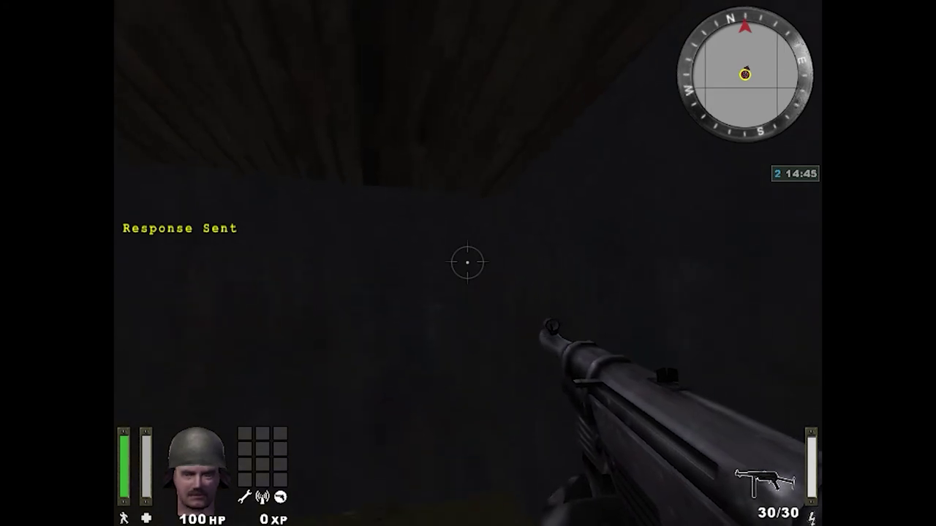
key(w)
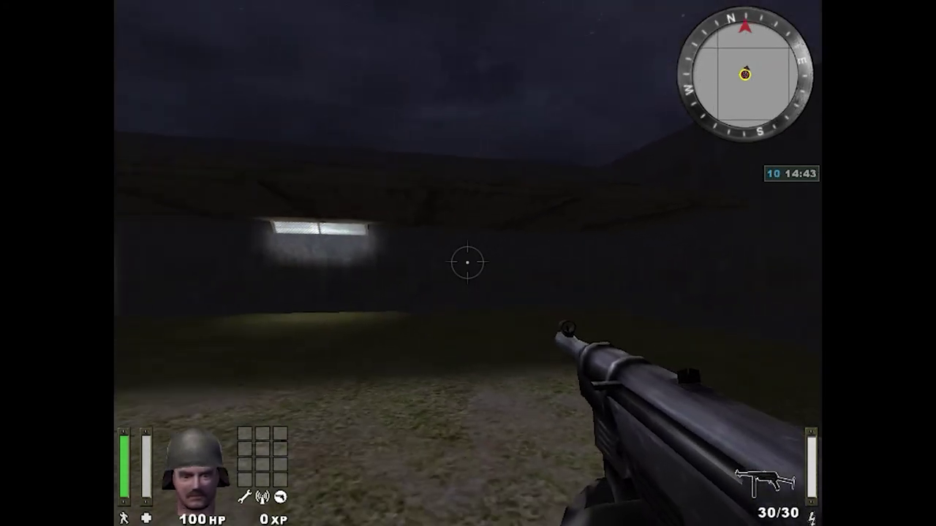
key(w)
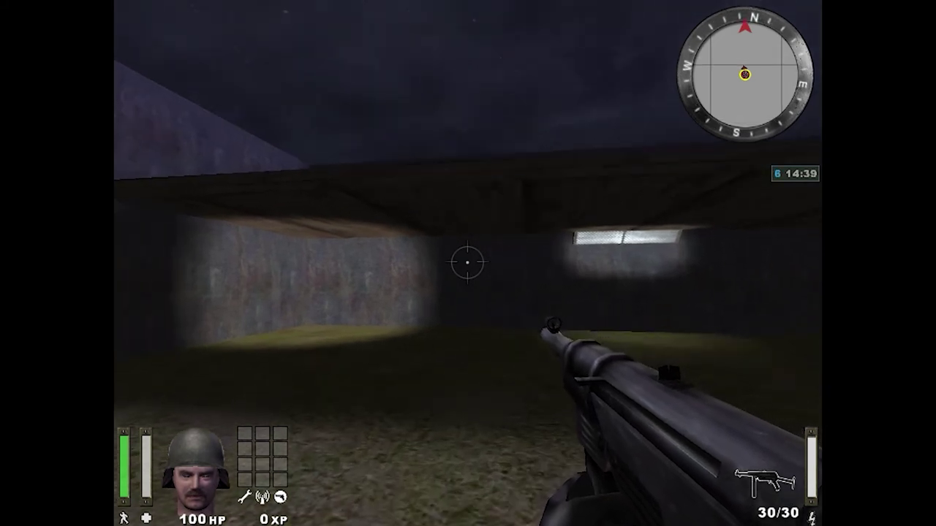
- Switch to the Allied team as an Engineer with the Thompson and spawn in the map
key(l)
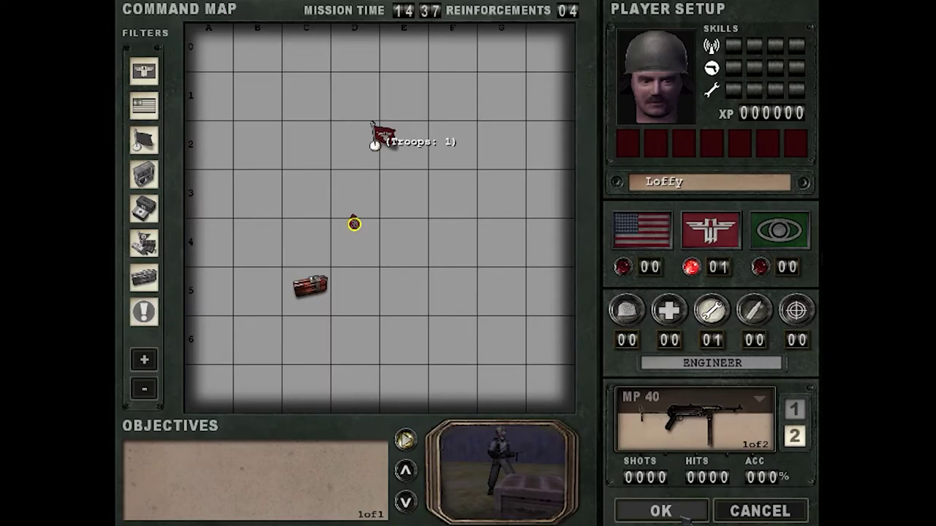
click(642, 230)
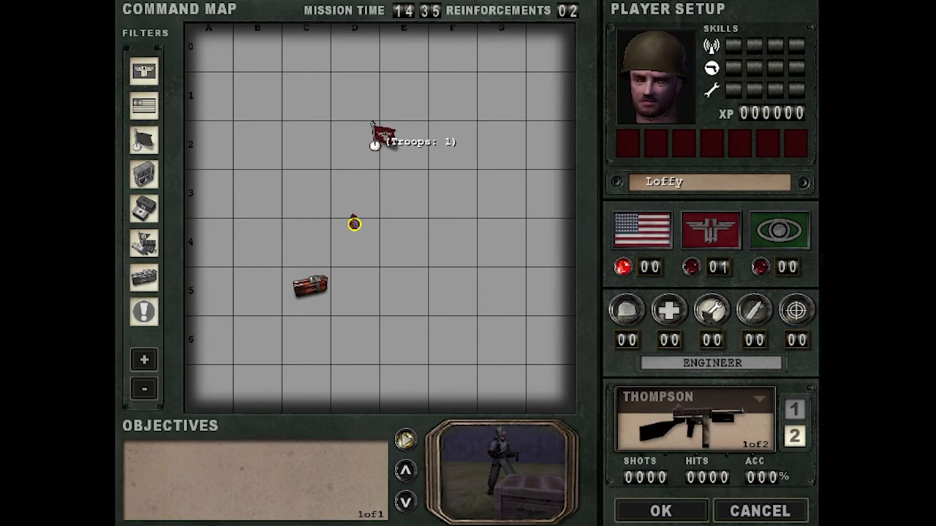
key(l)
key(F2)
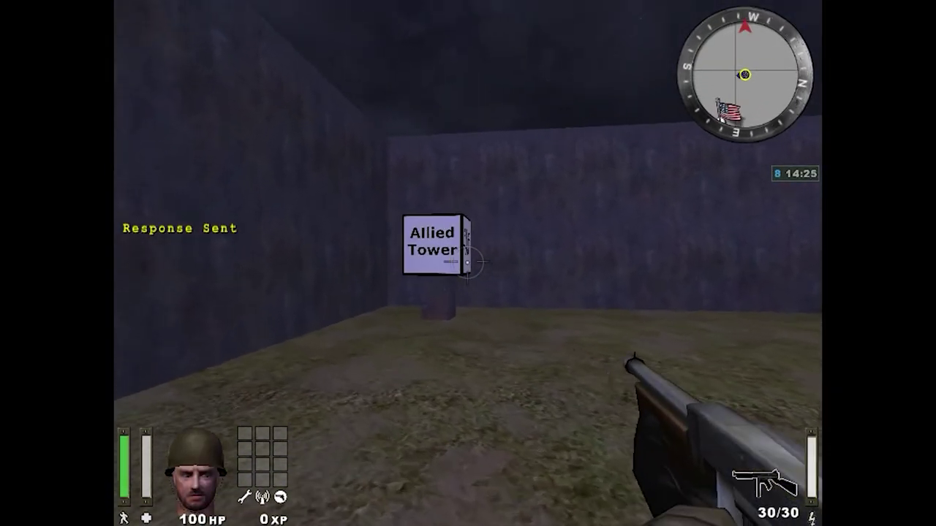
- Place dynamite at the base of the Allied Tower and try to arm it with the pliers as an Allied Engineer
key(6)
click(468, 262)
key(w)
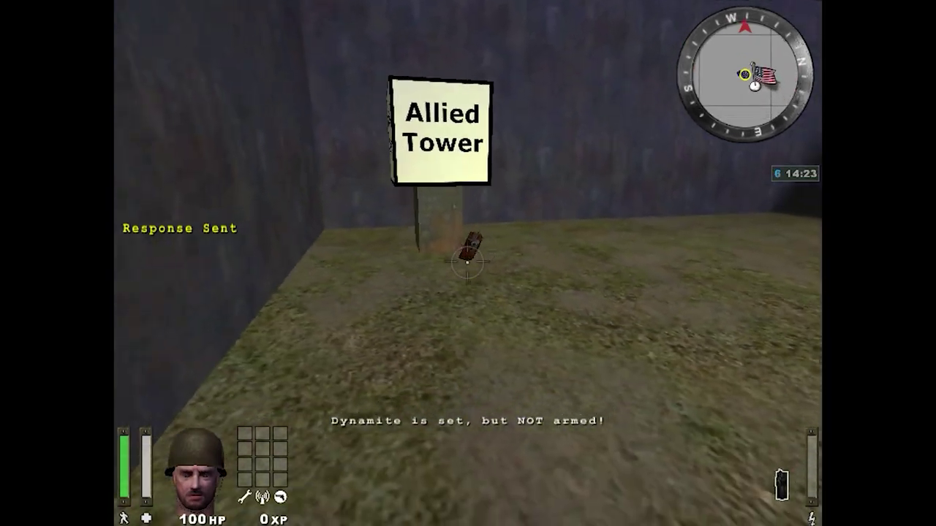
key(5)
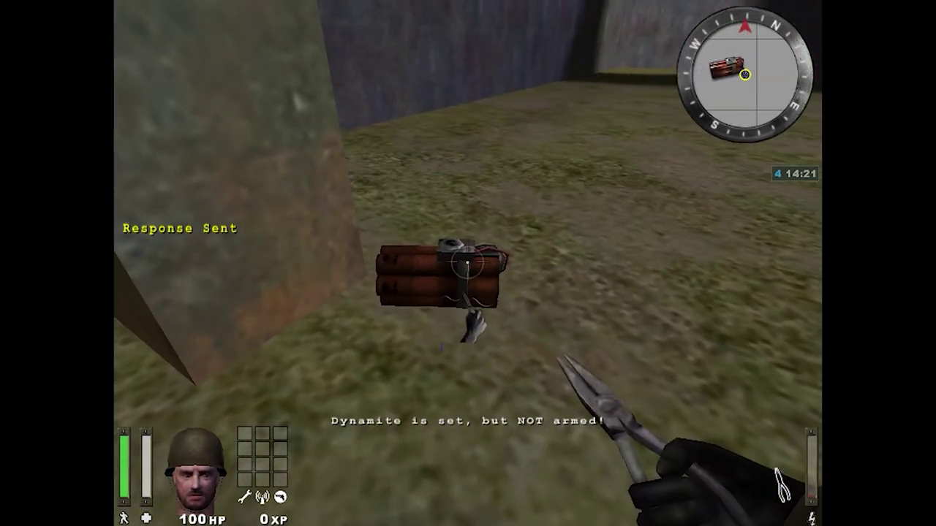
click(468, 262)
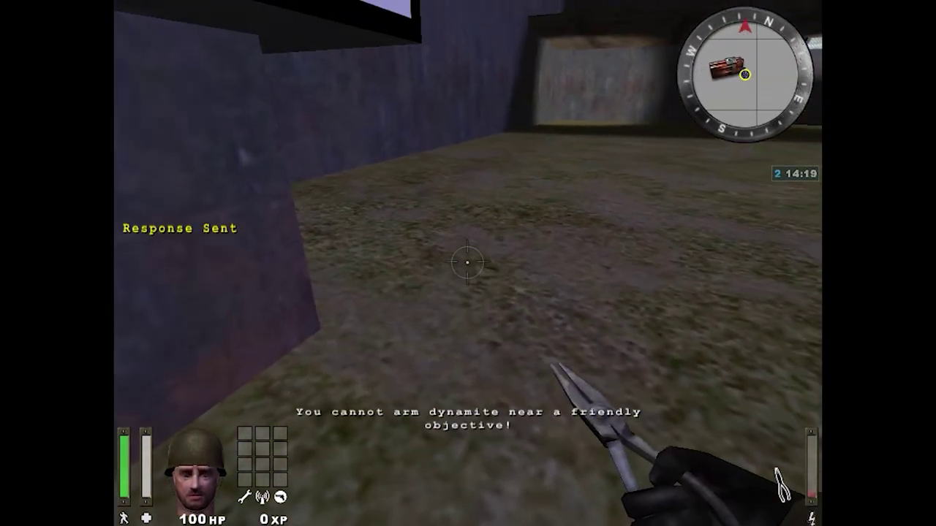
- Place a landmine on the grass between the Allied Tower and the Axis spawn, arm it with the pliers and ready a grenade
key(2)
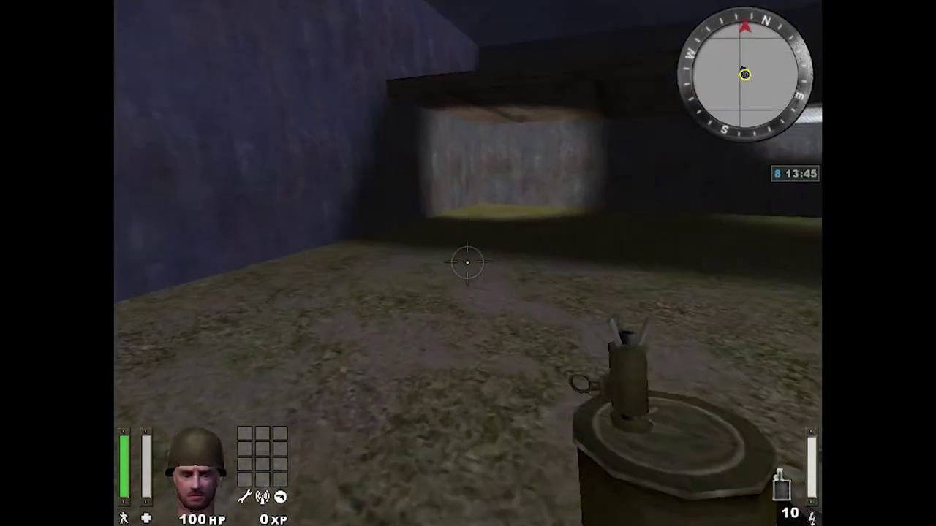
click(468, 262)
key(5)
key(w)
click(468, 262)
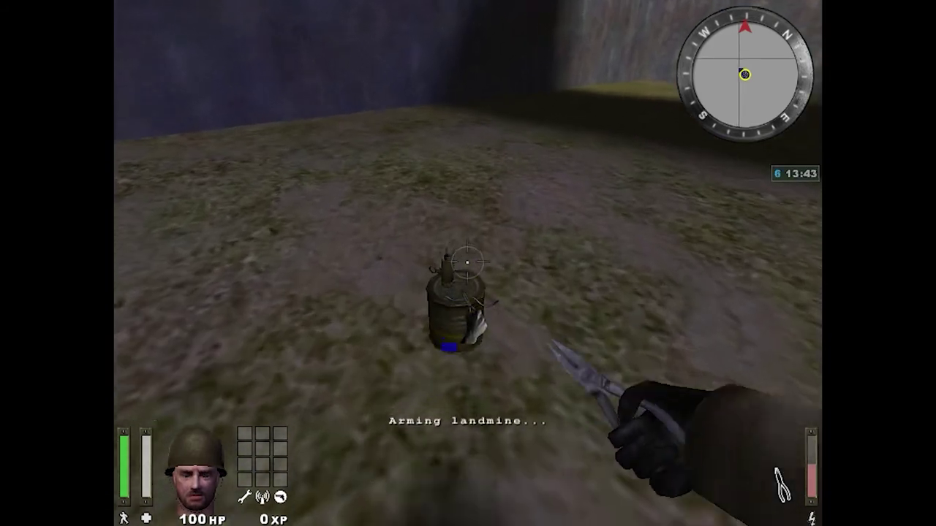
key(s)
key(3)
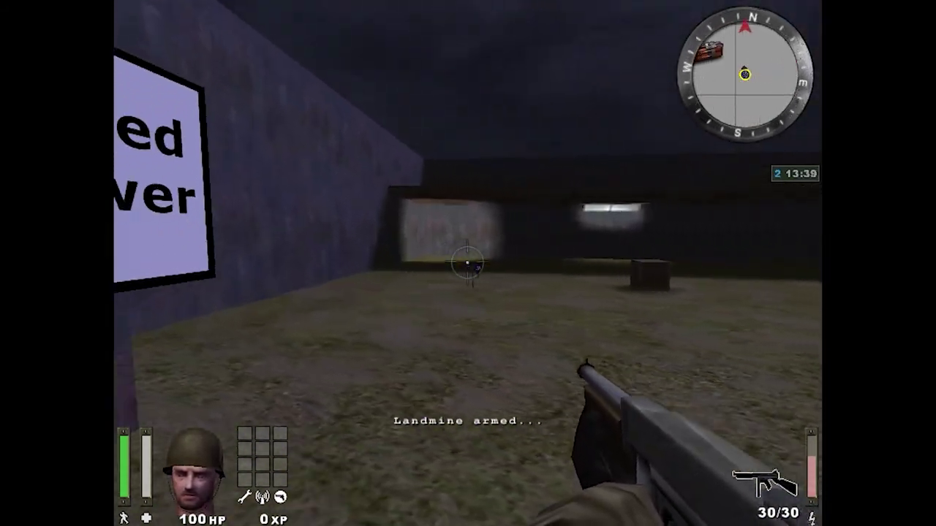
key(4)
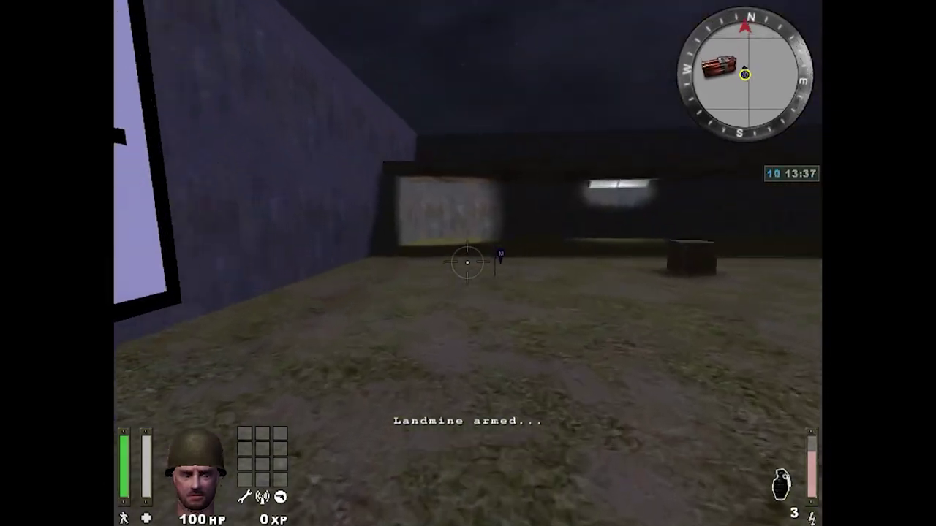
- Rejoin the Axis team as an Engineer with the MP 40 and run from the Axis spawn to the Allied Tower
key(l)
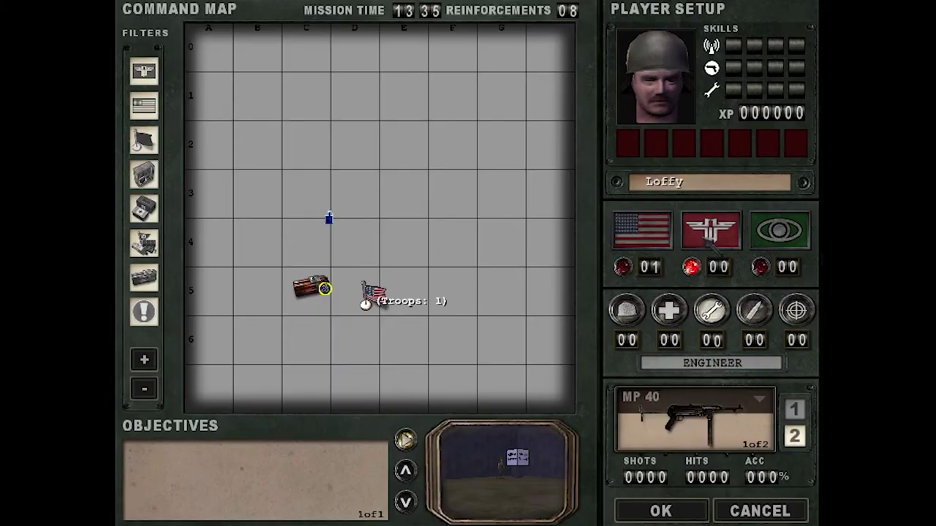
click(662, 512)
key(w)
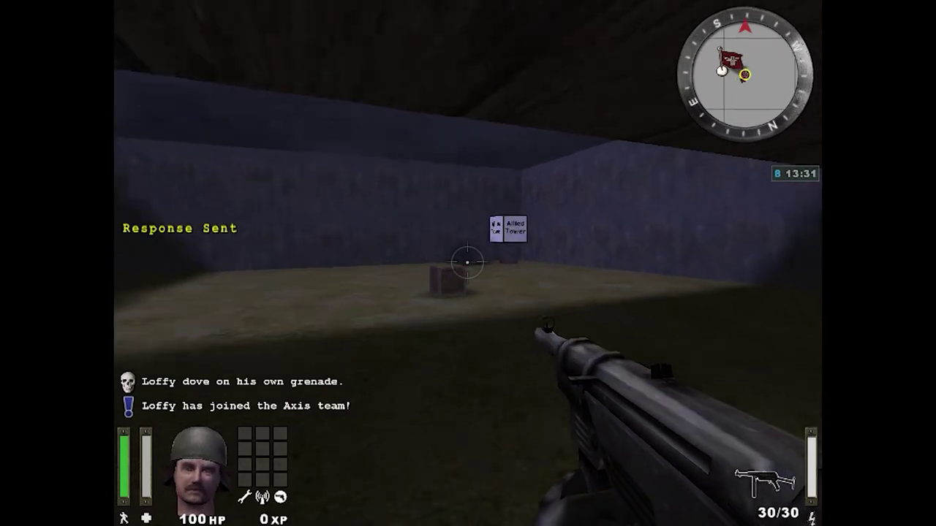
key(w)
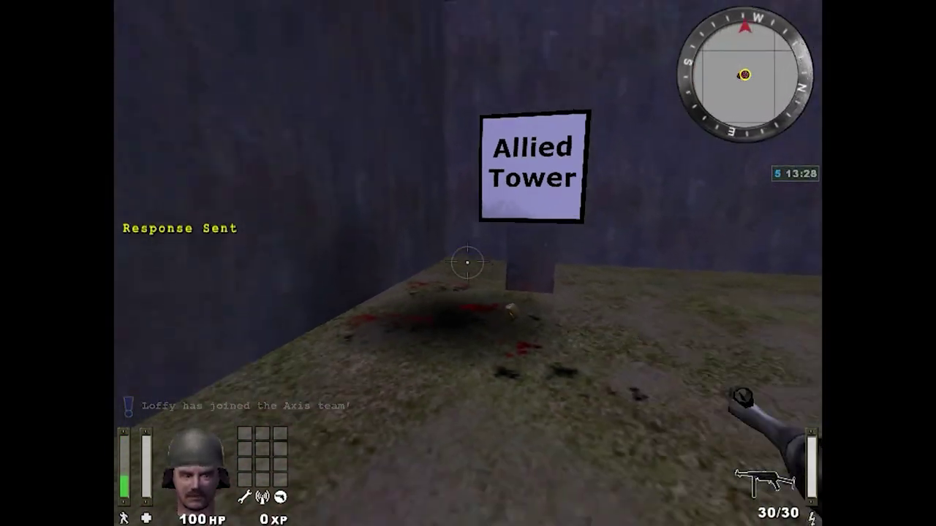
- Plant dynamite beside the Allied Tower, arm it with the pliers and retreat to a safe distance
key(6)
click(467, 261)
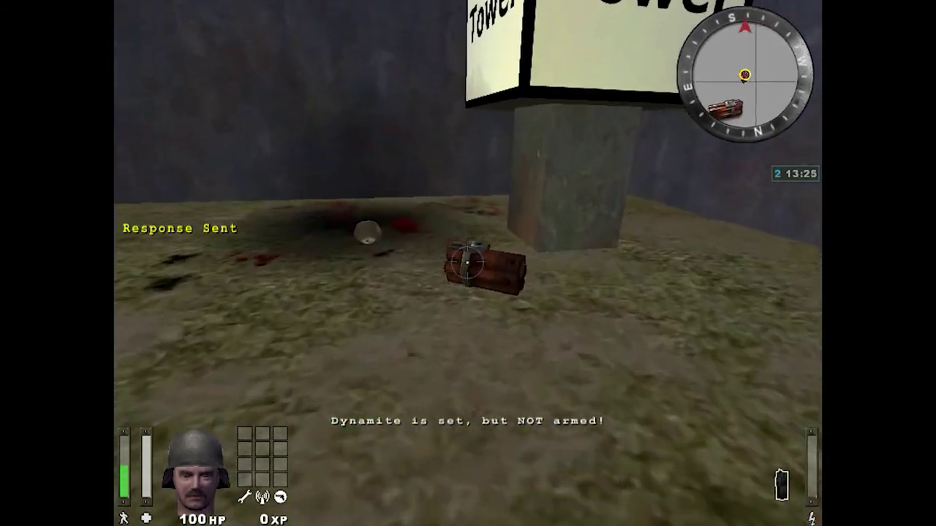
key(5)
click(467, 262)
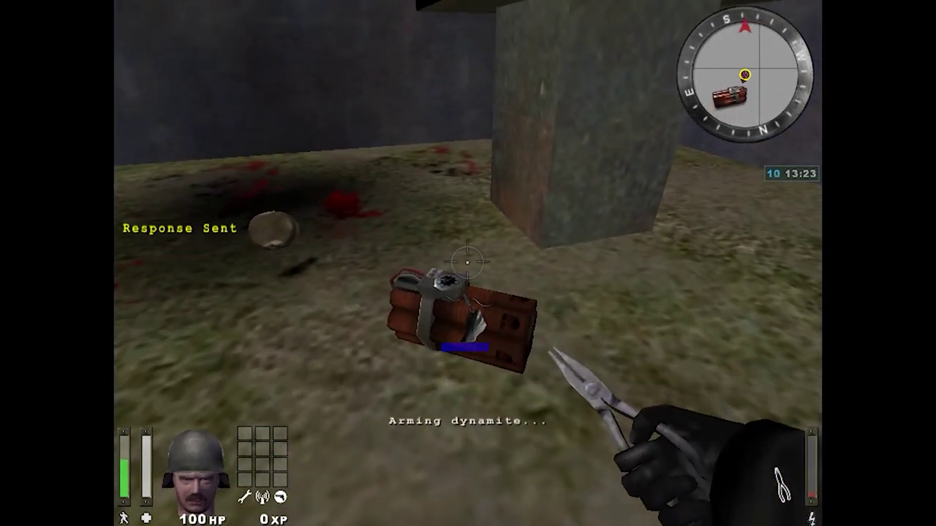
key(3)
key(s)
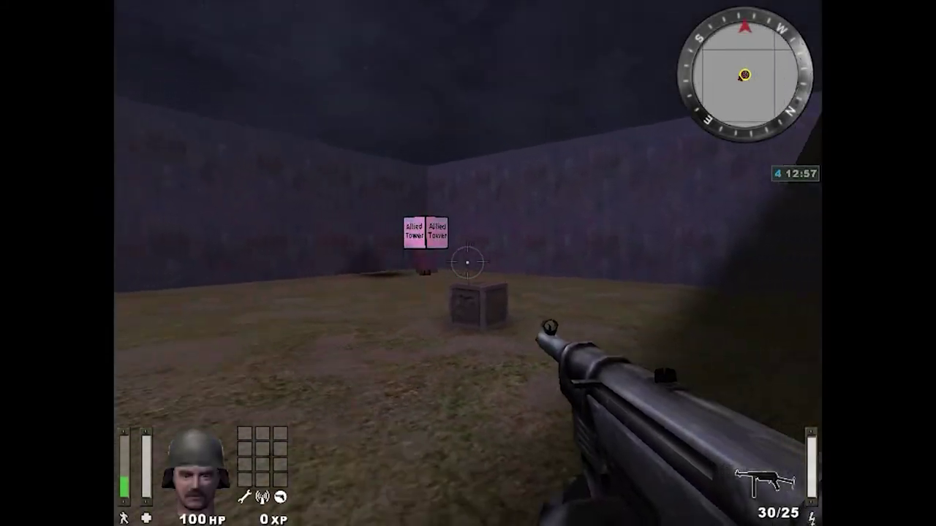
- Throw a grenade into the open field while keeping away from the armed dynamite at the Allied Tower
key(4)
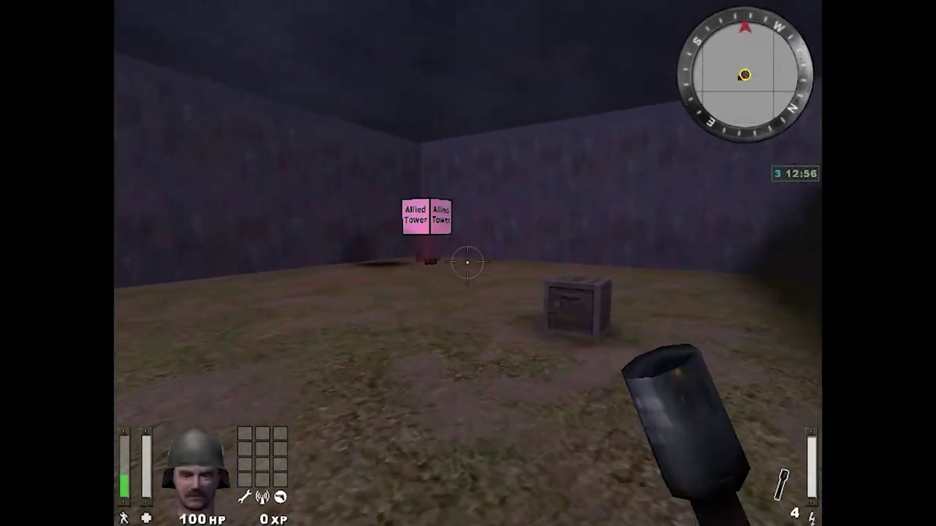
click(467, 262)
key(s)
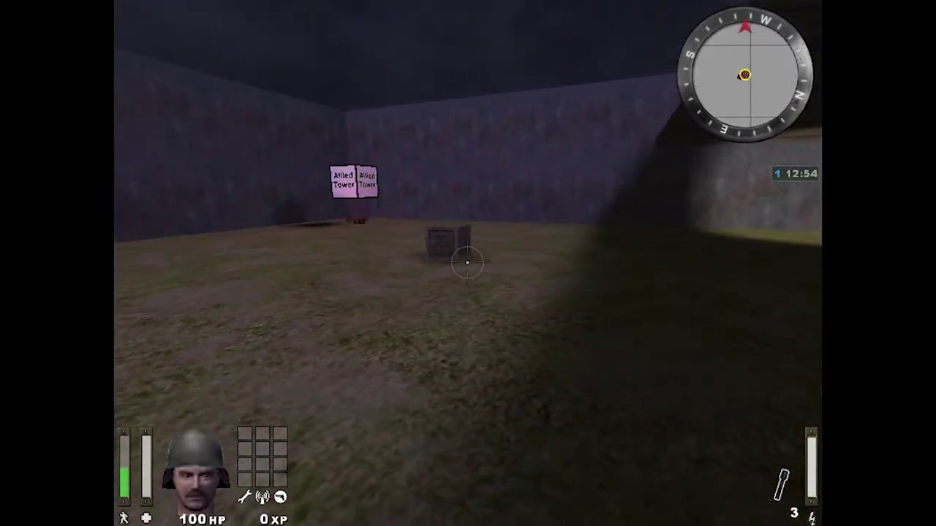
key(w)
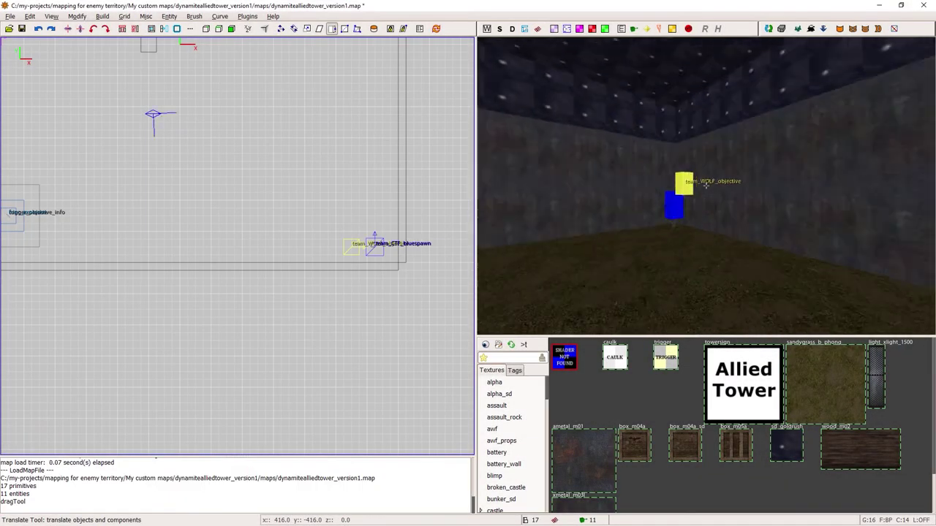
- Place pasted copies of the team_CTF_bluespawn entity in an evenly spaced row along the wall of the Allied spawn
drag(703, 193, 728, 190)
key(ctrl+v)
drag(728, 190, 895, 192)
key(ctrl+v)
key(ctrl+v)
key(ctrl+v)
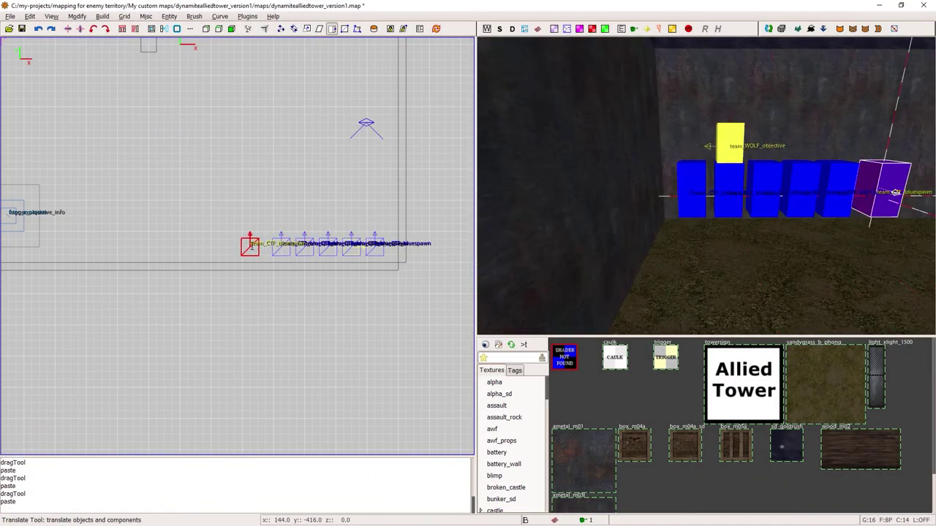
drag(769, 146, 771, 114)
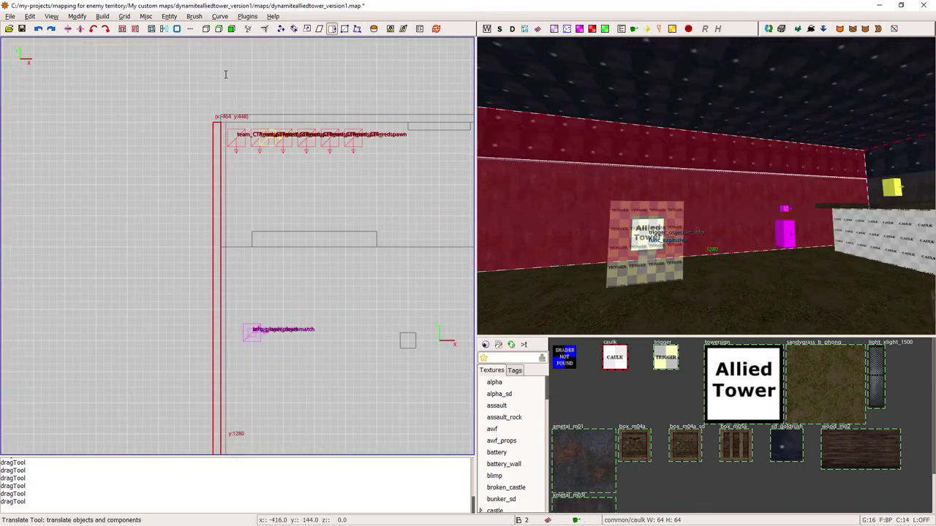
- Move the west wall and the sky brush above it outward to widen the map beside the Axis spawns
drag(216, 133, 123, 133)
key(Escape)
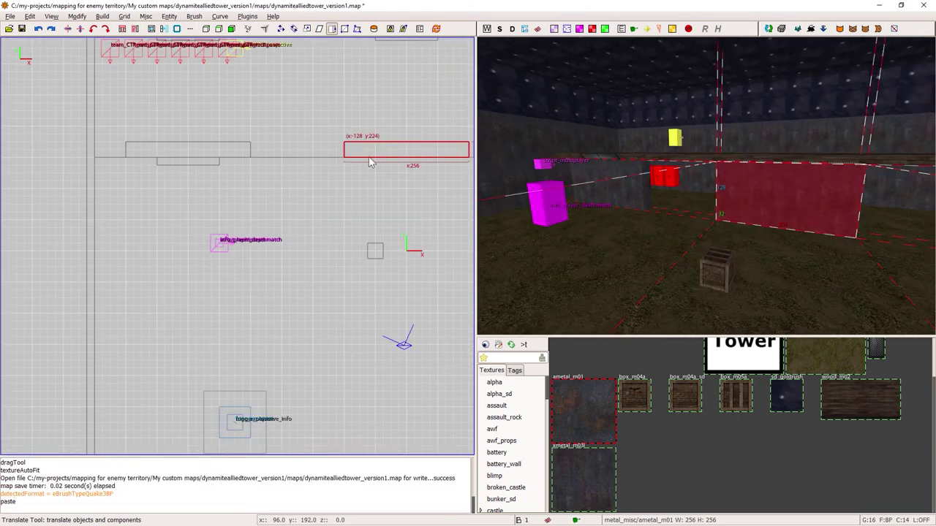
- Place pasted copies of the 256-unit metal wall brush and the 128 by 16 unit brush around the extended platforms
mouse_move(370, 162)
mouse_down()
mouse_move(289, 174)
mouse_move(279, 237)
mouse_move(73, 257)
mouse_move(366, 235)
mouse_move(296, 260)
mouse_up()
key(ctrl+v)
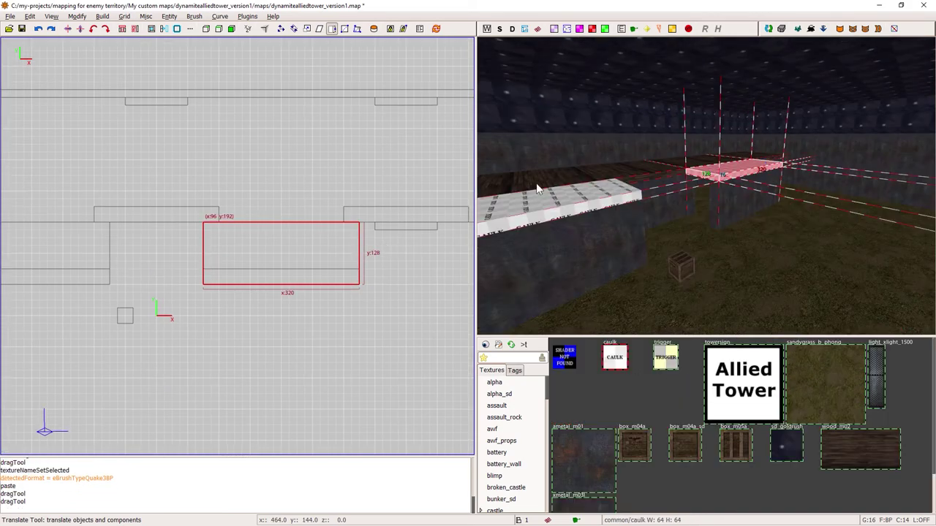
key(Escape)
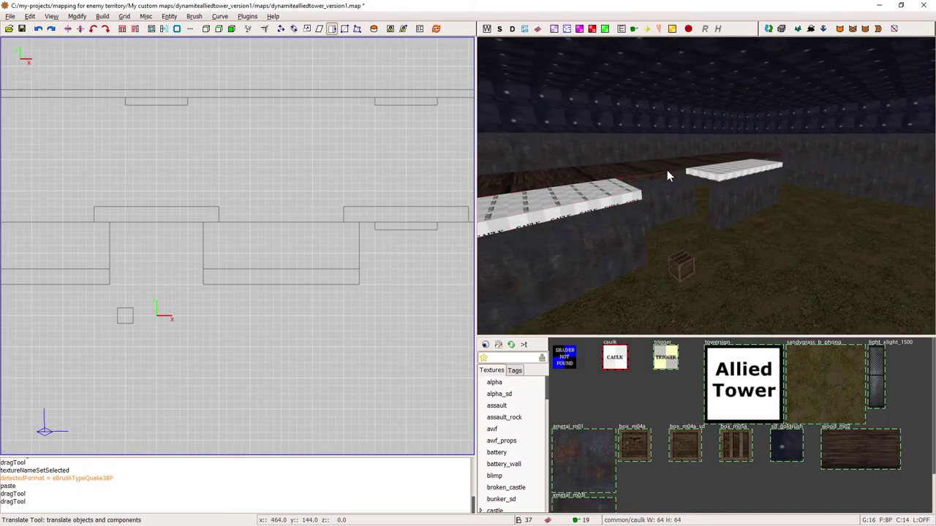
right_click(667, 175)
key(Up)
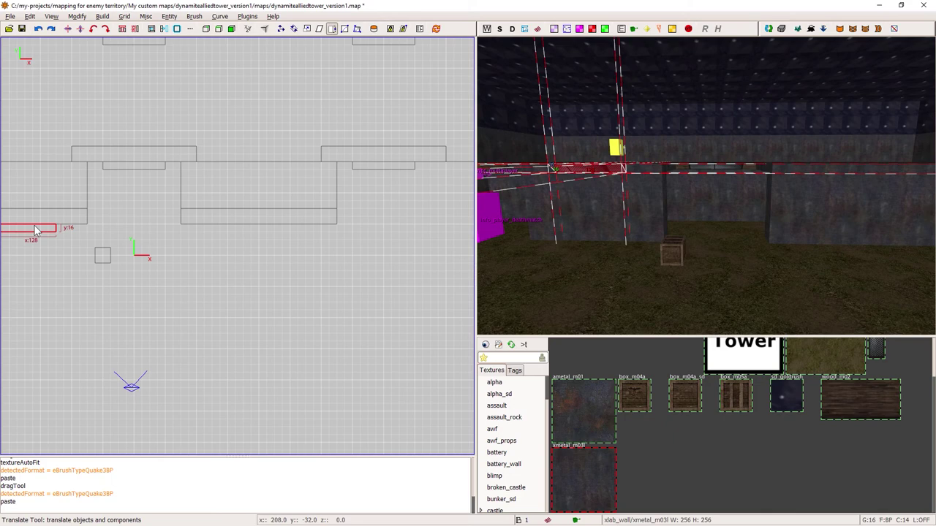
drag(35, 230, 277, 235)
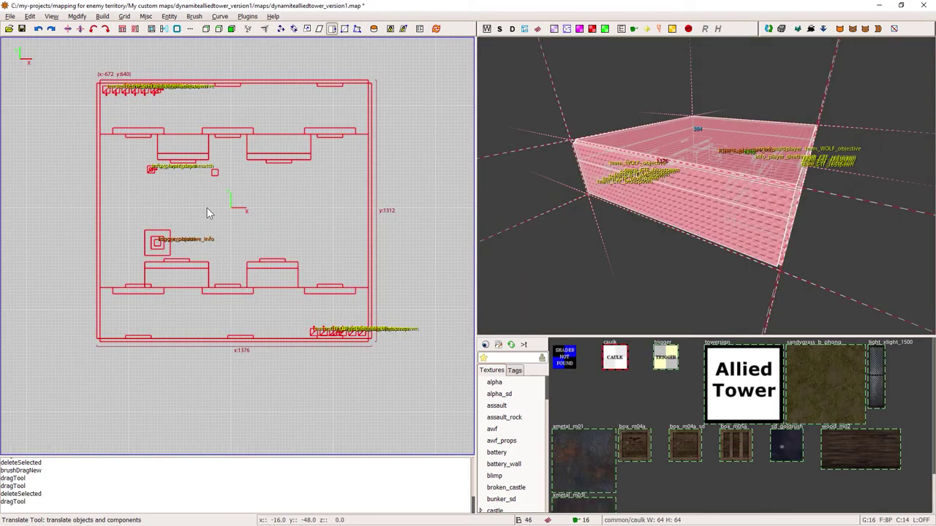
- Split all map brushes along y 0 with the Clipper and shift the northern Axis half diagonally away from the Allied half
key(x)
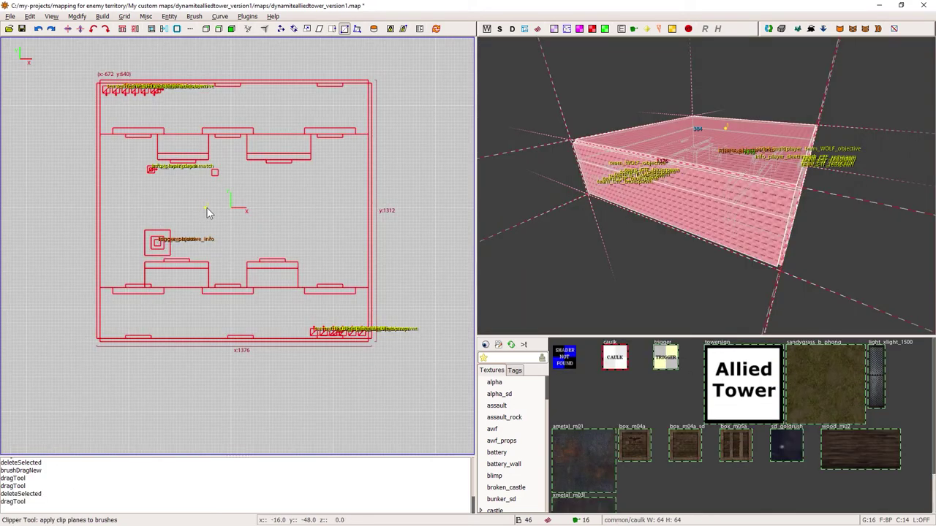
click(263, 208)
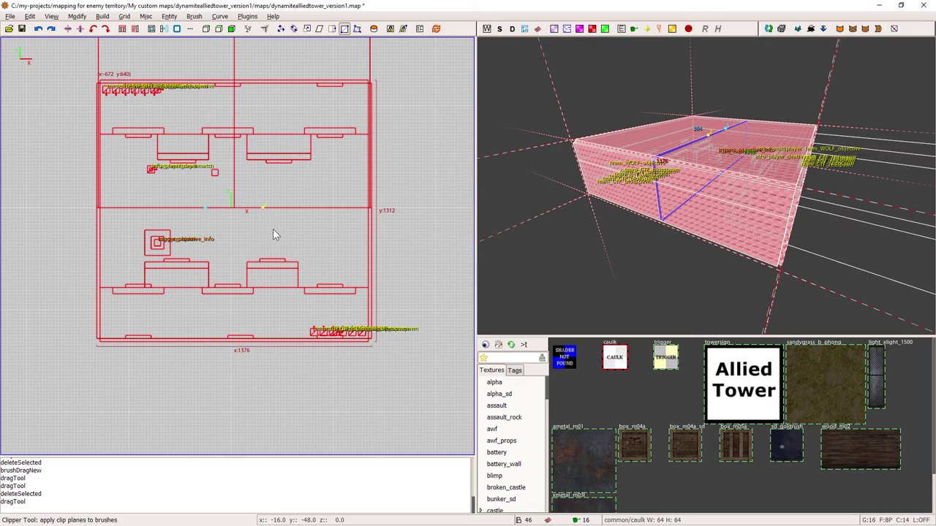
key(shift+Return)
shift+click(252, 303)
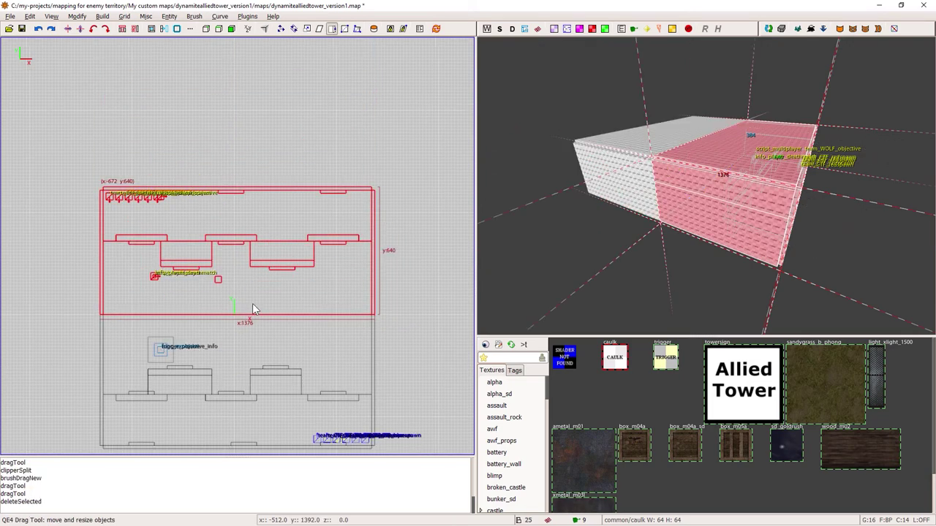
mouse_move(254, 301)
mouse_down()
mouse_move(251, 278)
mouse_move(211, 249)
mouse_move(204, 228)
mouse_up()
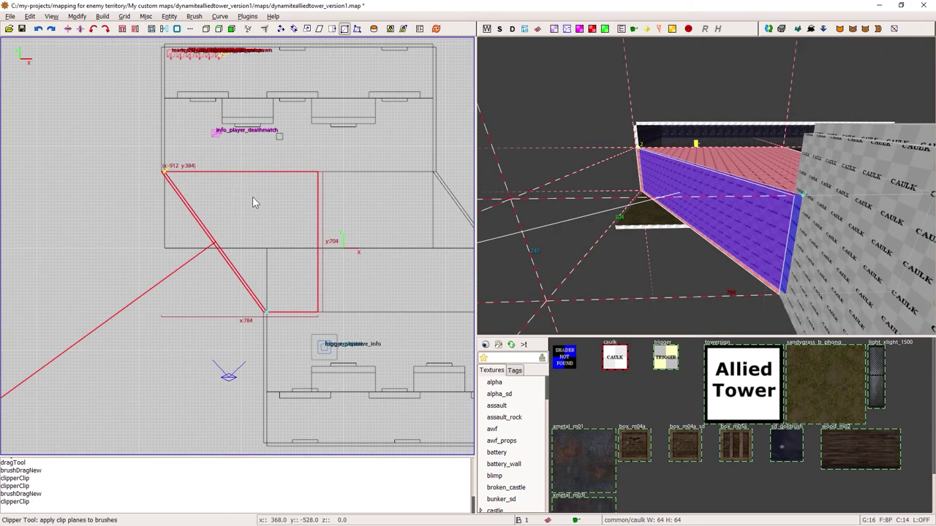
- Clip the western caulk wall connecting the two map halves diagonally and trim the northern floor brush along the same line
key(Return)
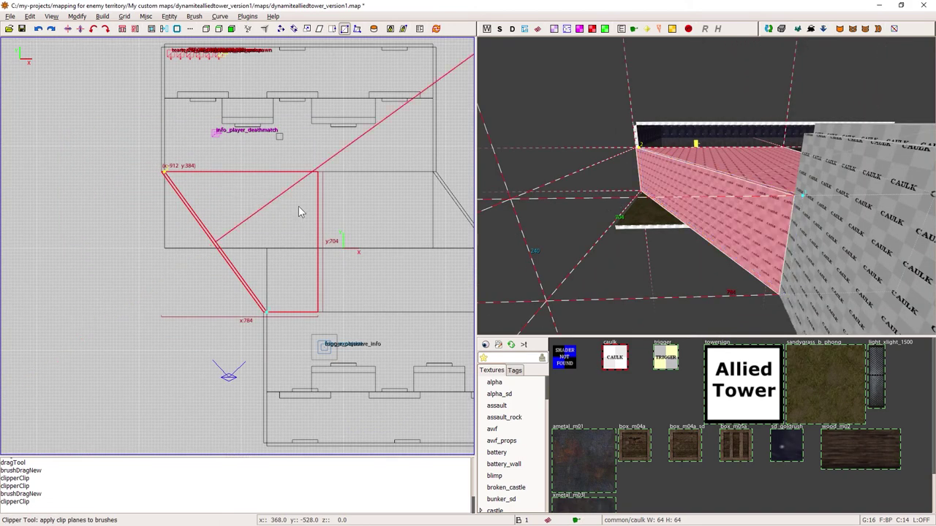
key(Escape)
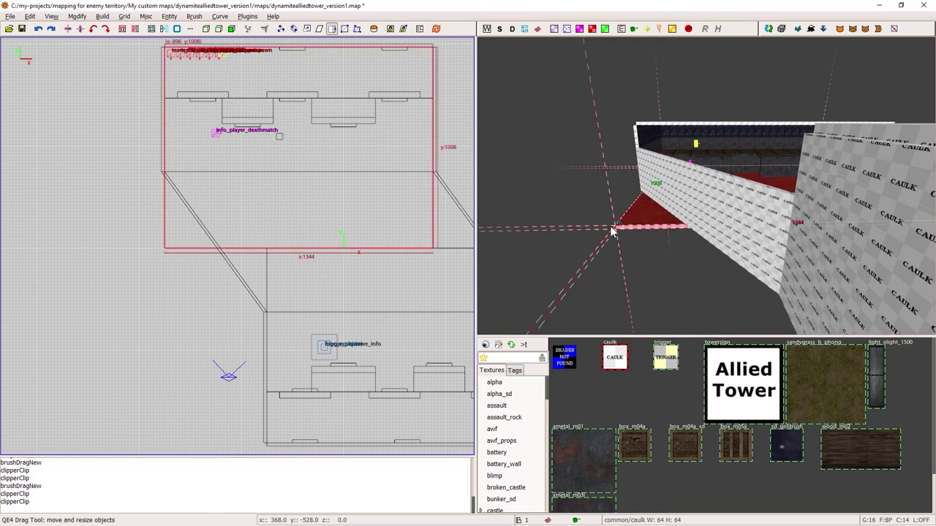
key(x)
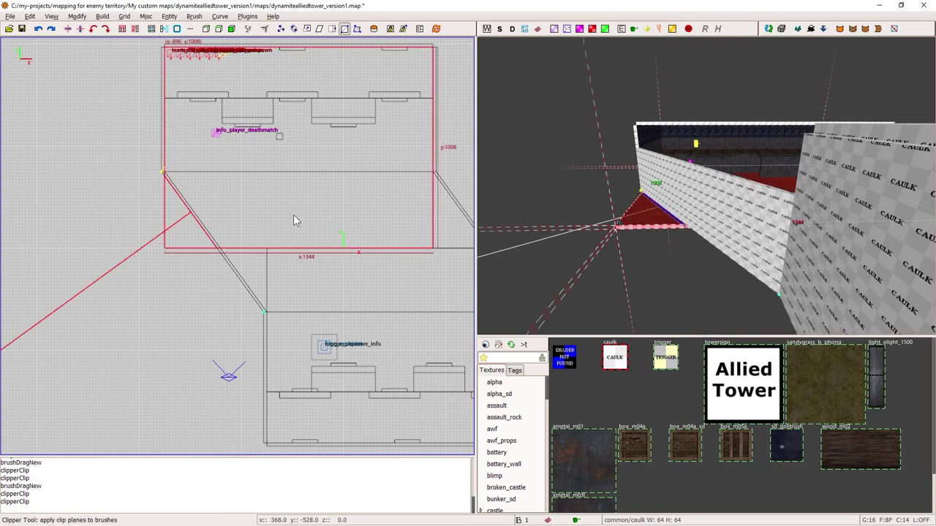
key(Return)
key(Escape)
- Clip the 1792-unit-wide middle brush along the diagonal wall so it no longer protrudes outside the map
right_click(679, 286)
key(Up)
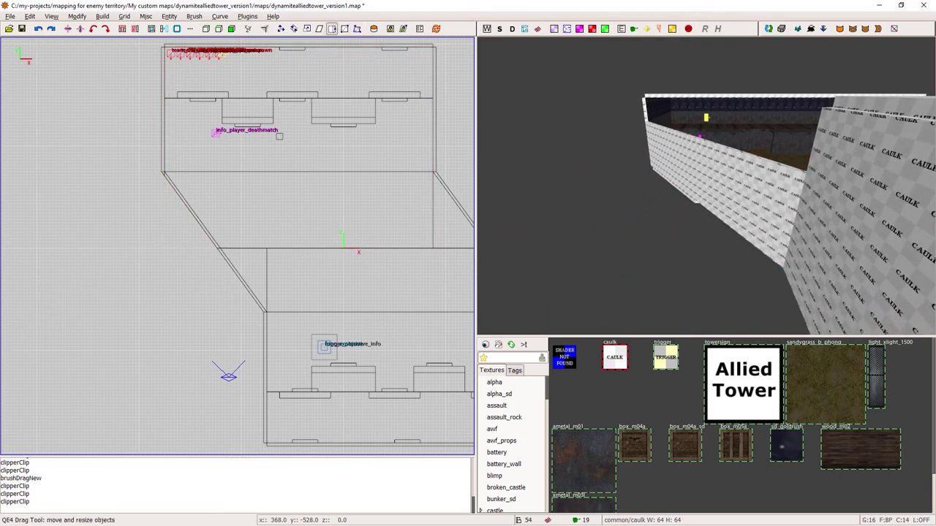
key(Up)
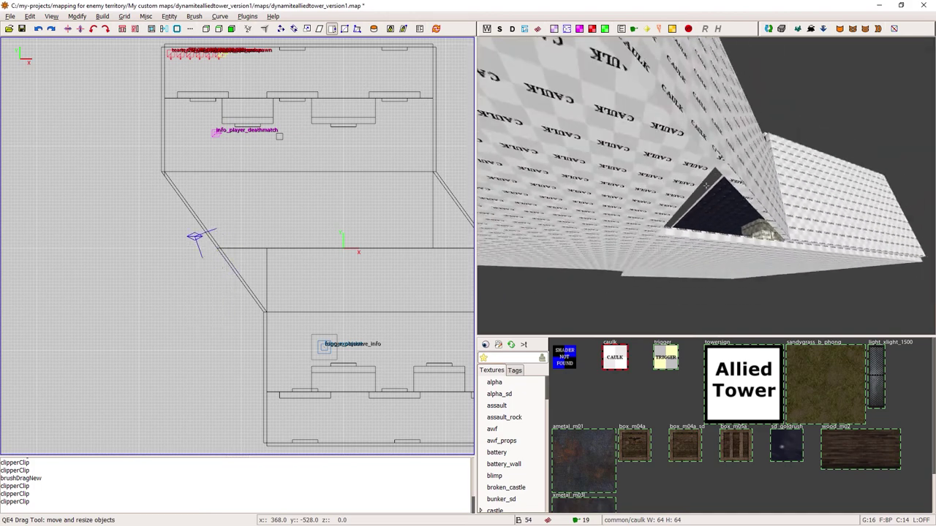
shift+click(705, 186)
right_click(706, 186)
key(x)
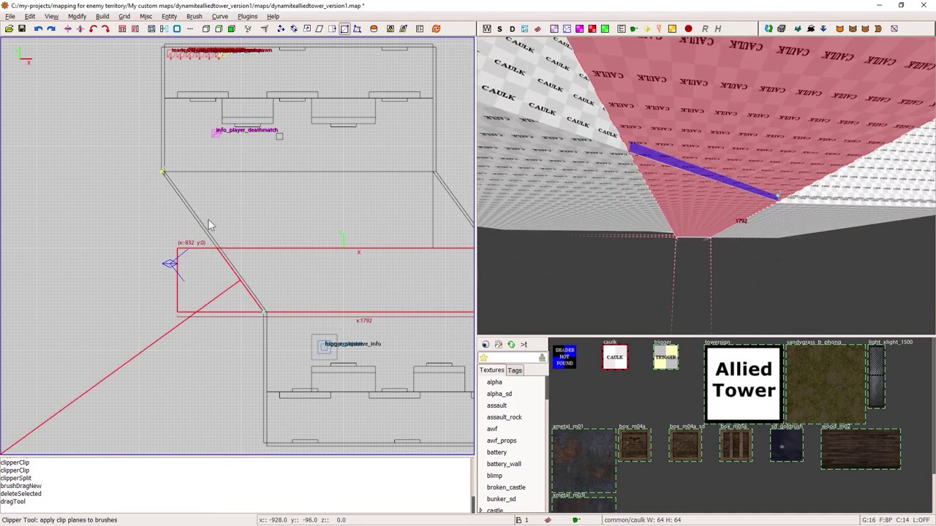
key(Return)
key(Escape)
- Raise the pasted copy of the two middle floor brushes to ceiling height and texture it with caulk
right_click(585, 229)
key(Down)
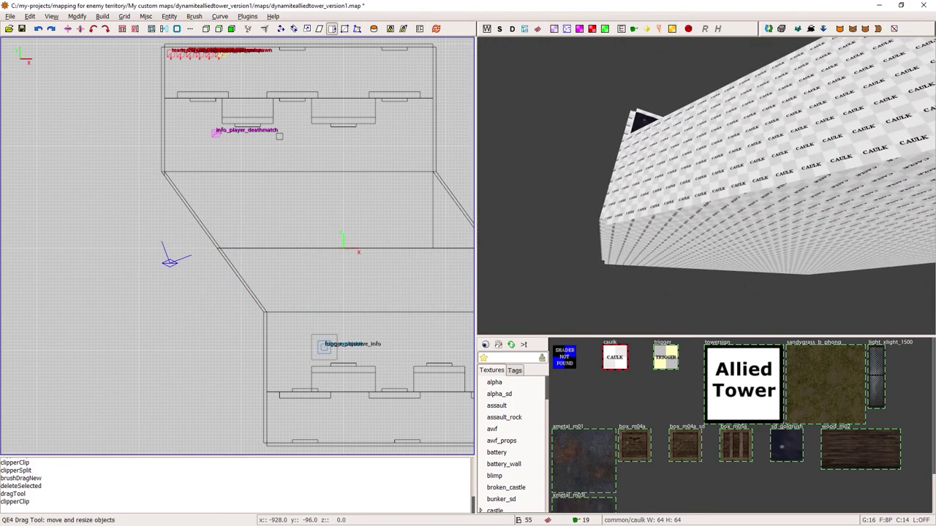
key(Up)
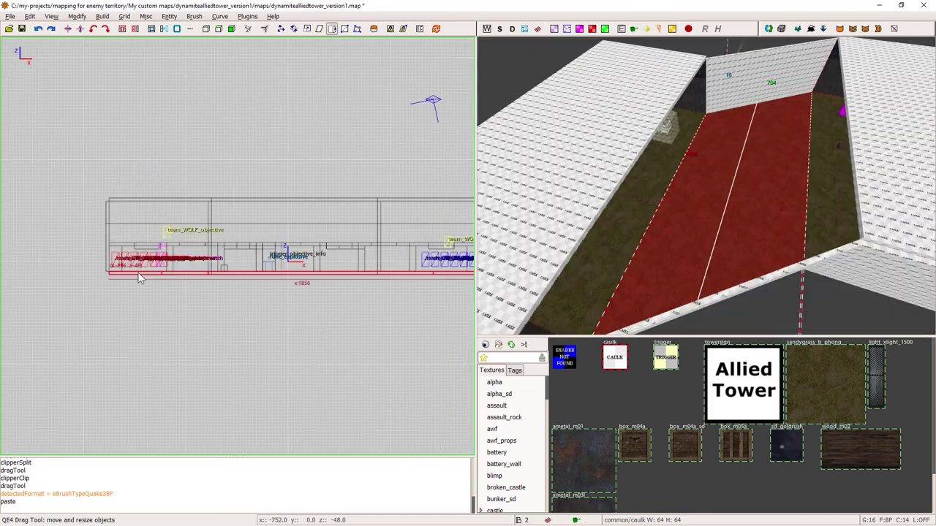
drag(138, 272, 141, 206)
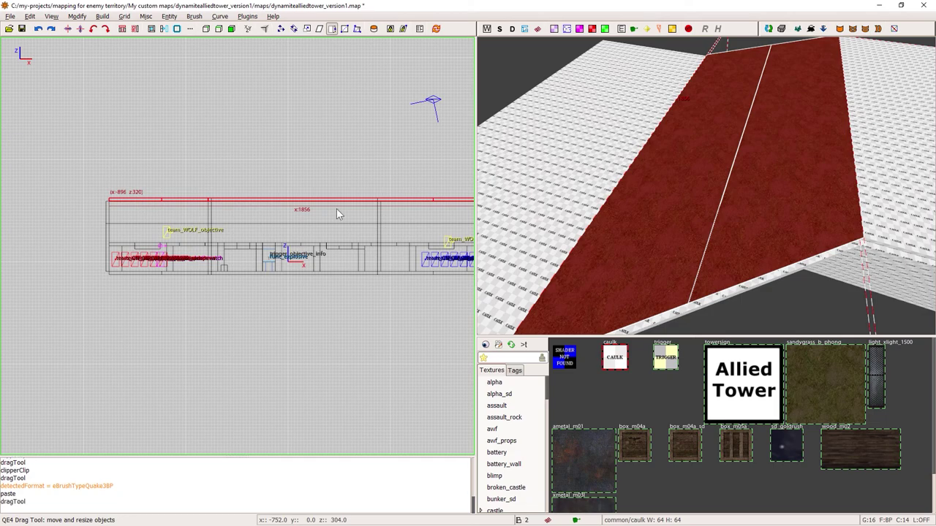
click(615, 357)
key(Escape)
- Apply the sd_goldrush sky texture to the middle ceiling faces and the upper part of the diagonal caulk wall
key(Down)
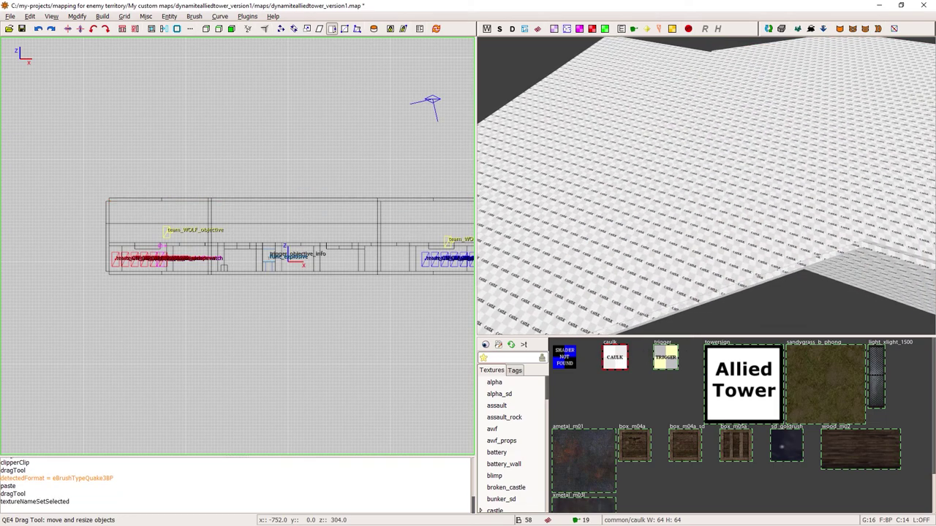
key(Down)
key(Down)
key(Down)
key(Down)
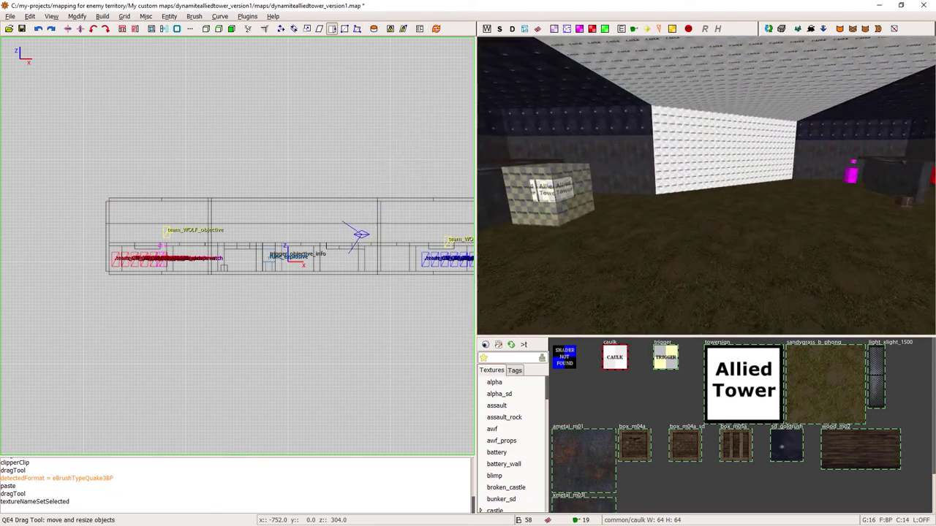
key(Right)
key(Left)
key(Up)
key(Up)
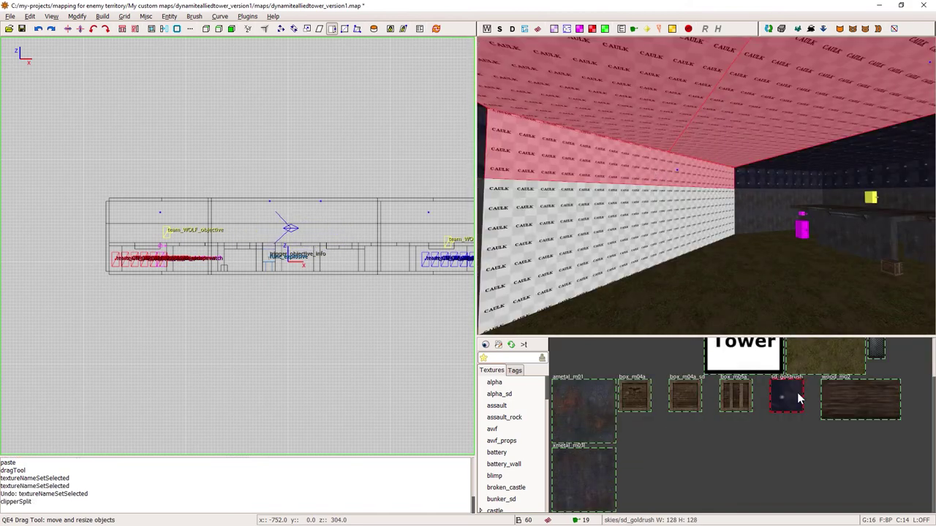
click(798, 393)
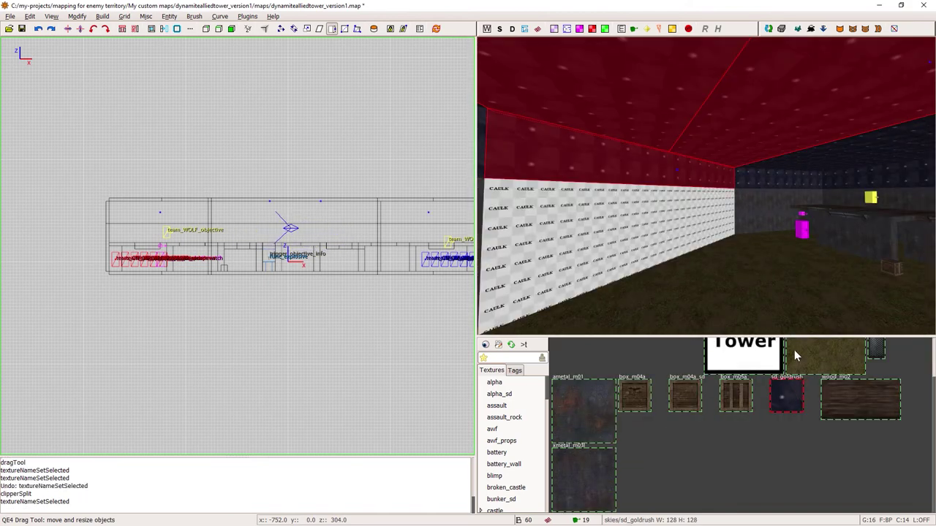
key(Escape)
- Texture the lower caulk faces of the diagonal walls with xmetal_m03l
shift+click(662, 221)
key(Left)
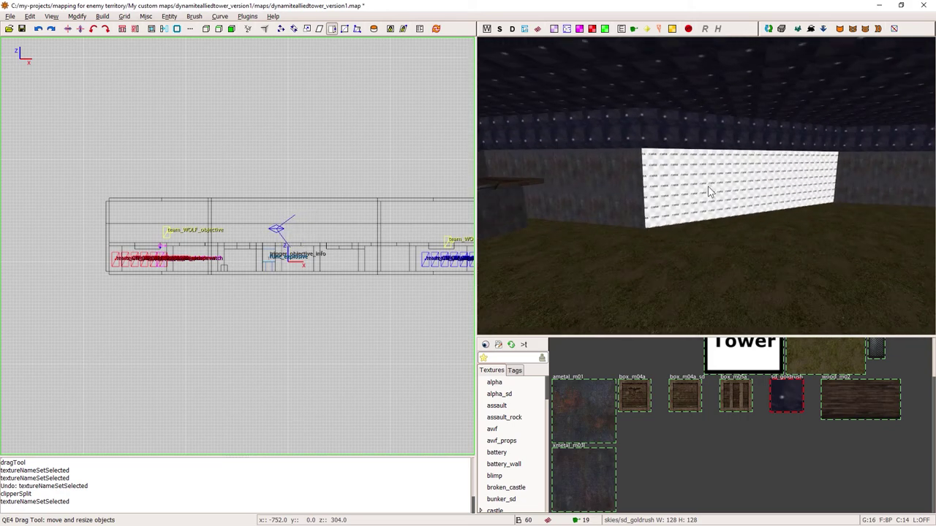
shift+click(708, 187)
click(597, 456)
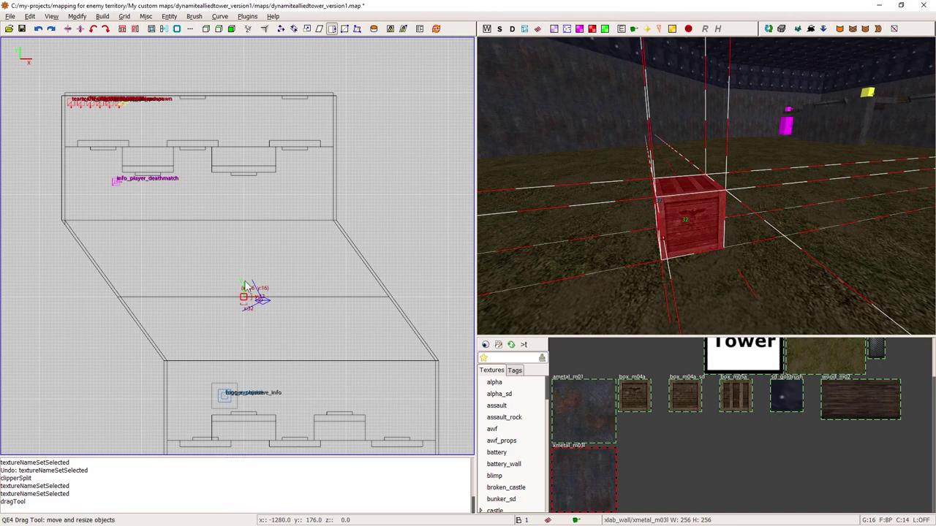
- Stretch the wooden crate to 128 units long and two crates high, and place a pasted copy at x -208, y 192
drag(248, 287, 247, 274)
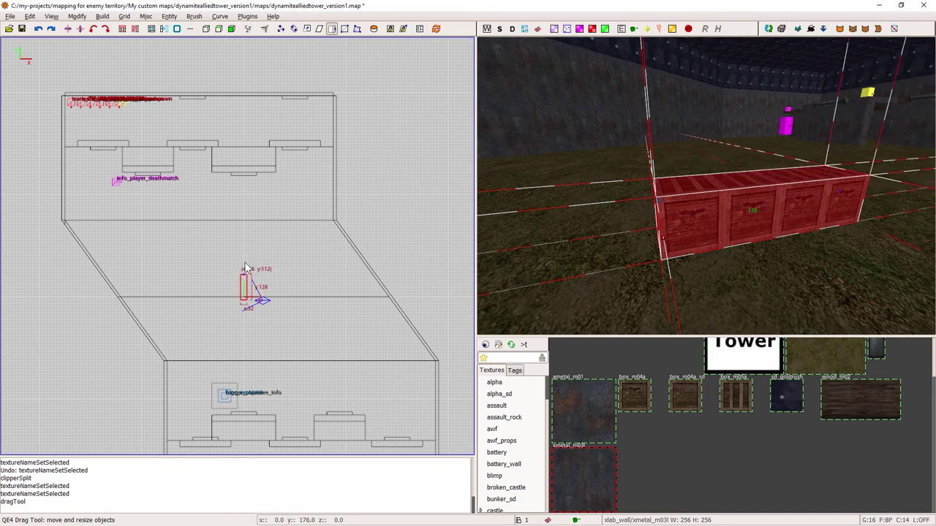
key(ctrl+Tab)
key(Escape)
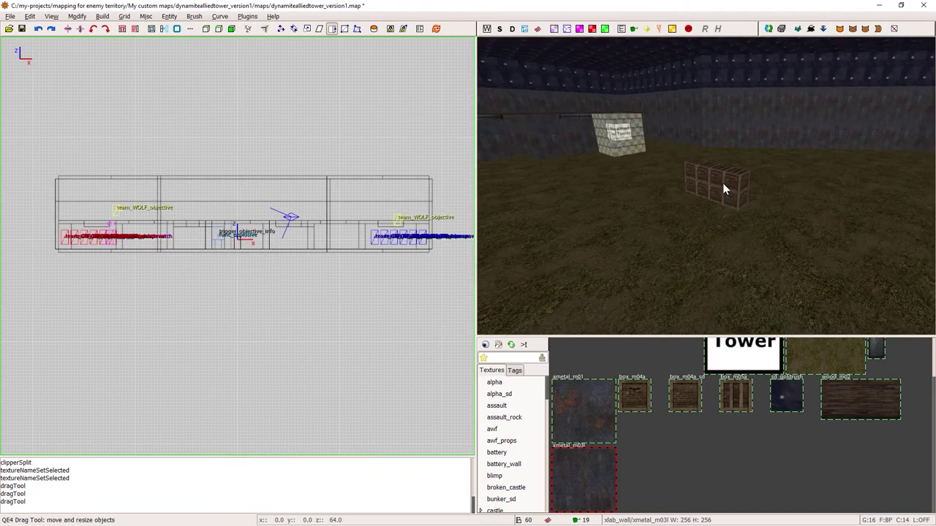
key(ctrl+Tab)
key(ctrl+v)
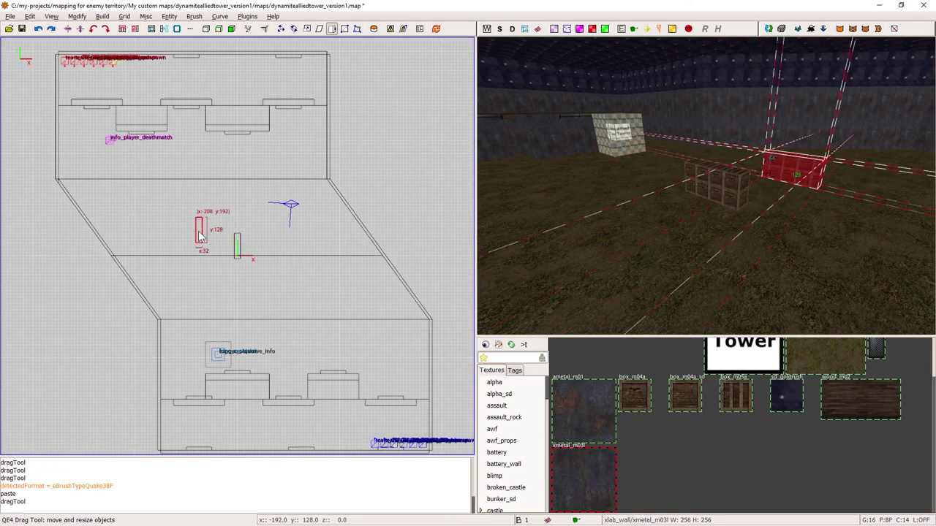
- Place pasted copies of the 48 by 16 unit wood_m02 plank as descending stair steps beneath the wooden platform
key(Up)
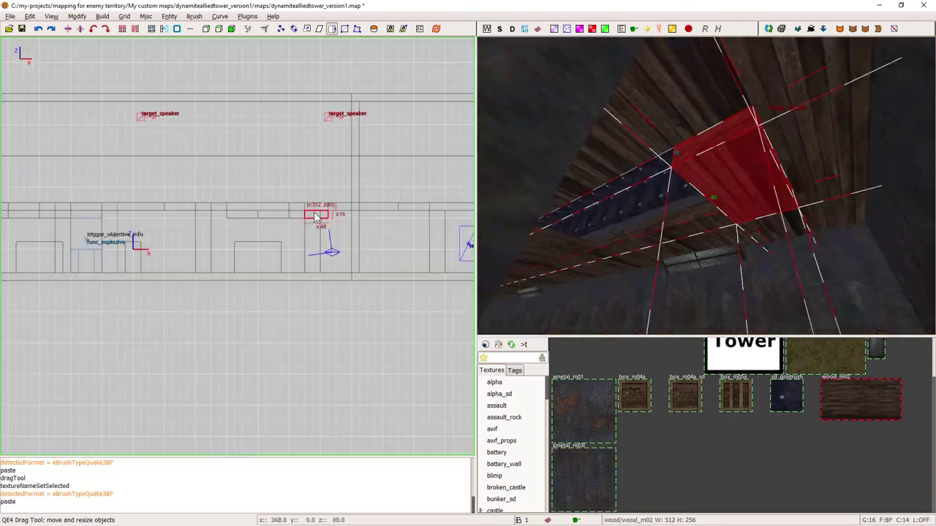
drag(316, 217, 278, 236)
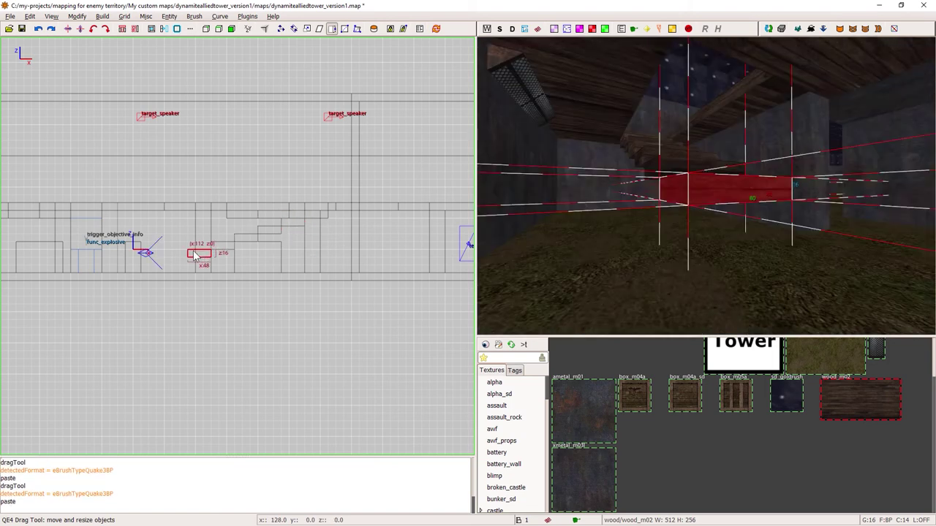
drag(198, 258, 174, 265)
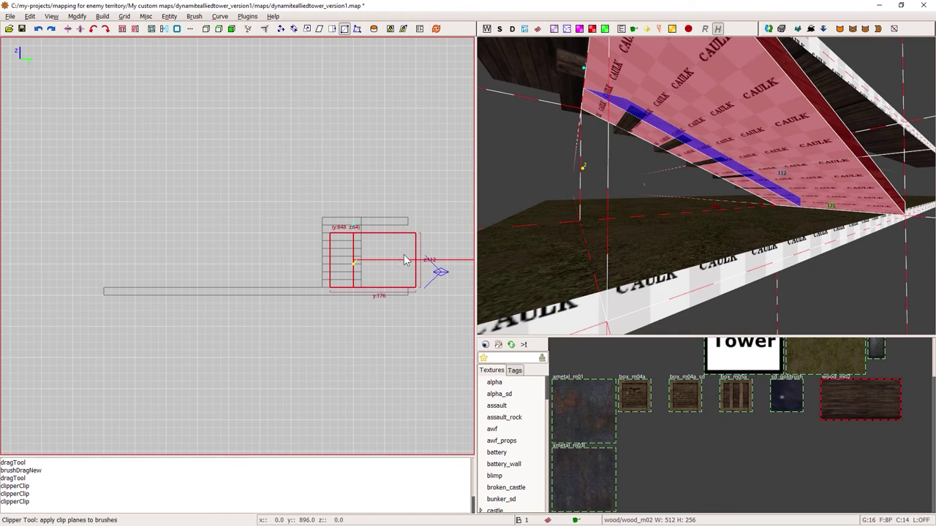
- Clip the caulk support under the wooden stairs to 48 units in y and make it a detail brush
key(Return)
key(Escape)
shift+click(702, 158)
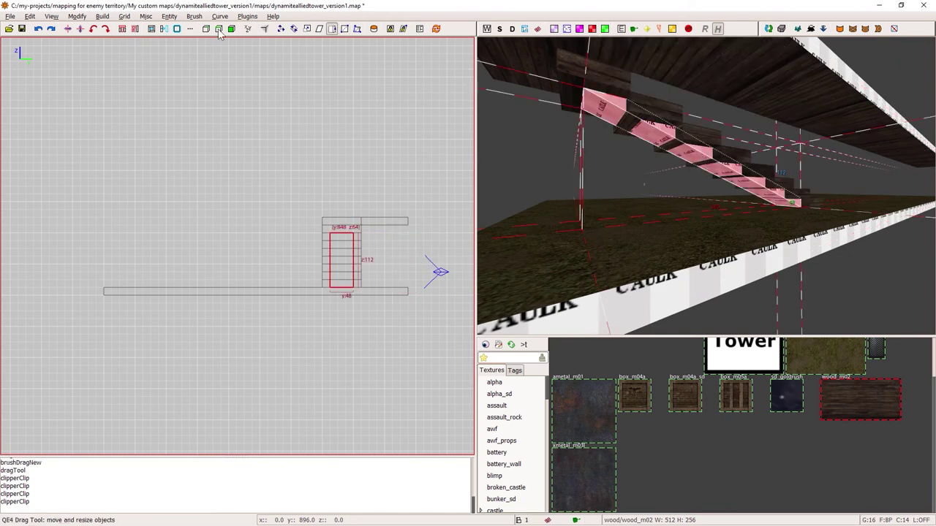
click(194, 16)
click(210, 126)
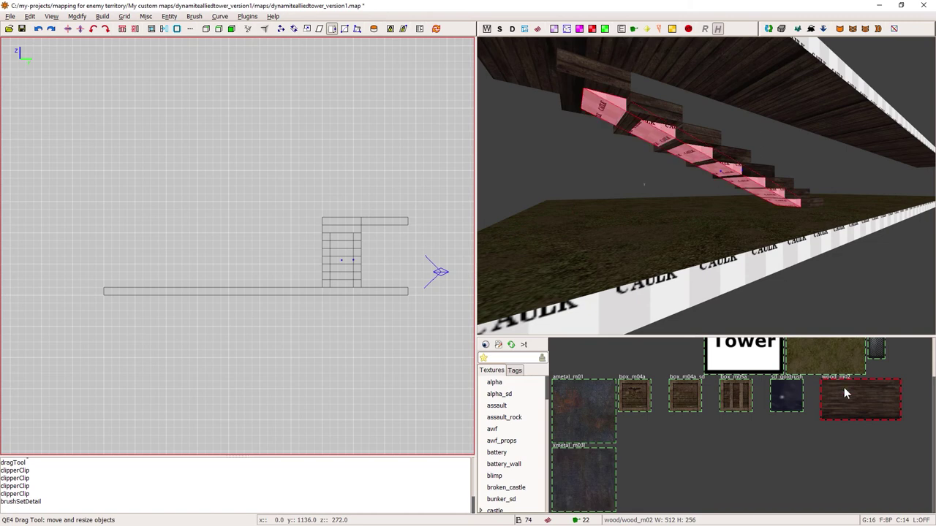
key(Up)
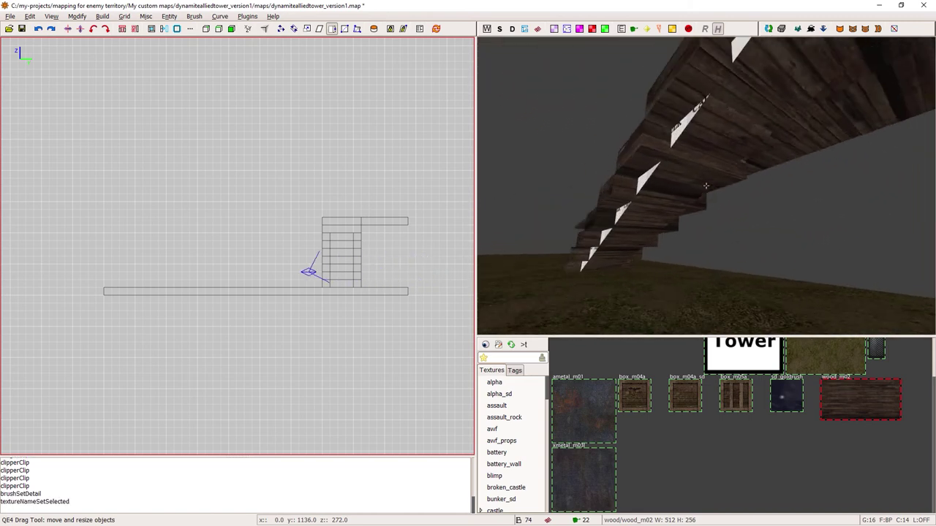
- Cover the remaining white caulk faces along the side and underside of the wooden stairs with wood_m02
right_click(761, 286)
key(Up)
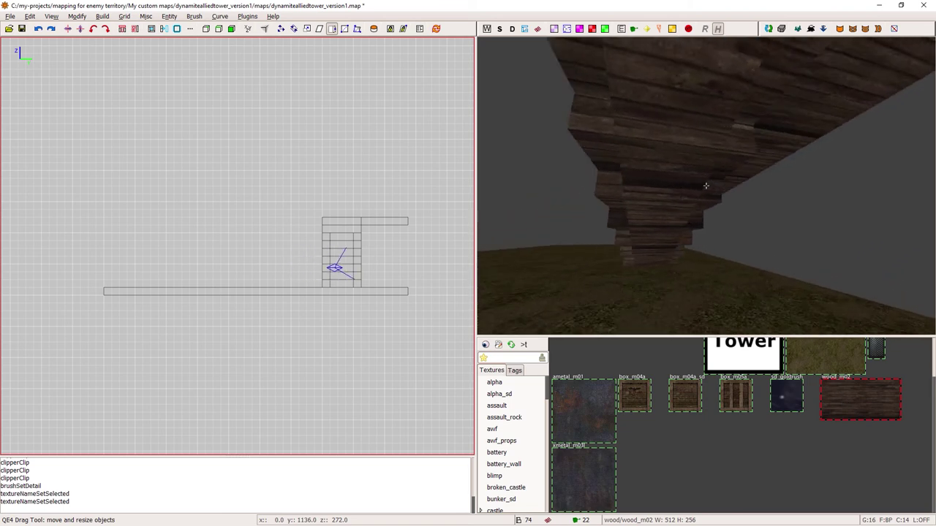
key(Down)
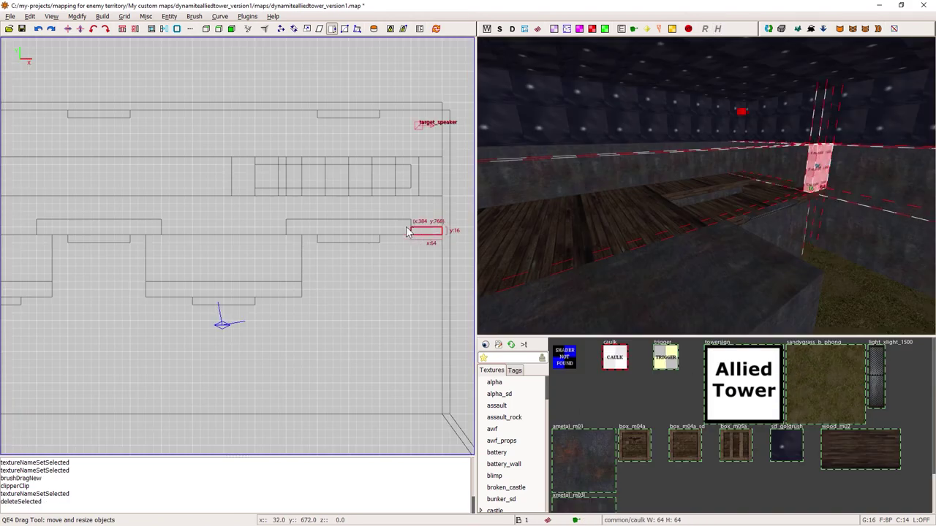
- Draw a caulk wall piece 128 by 16 units at x 320, y 768, and stretch the pasted caulk roof slab to 944 units long
right_click(841, 189)
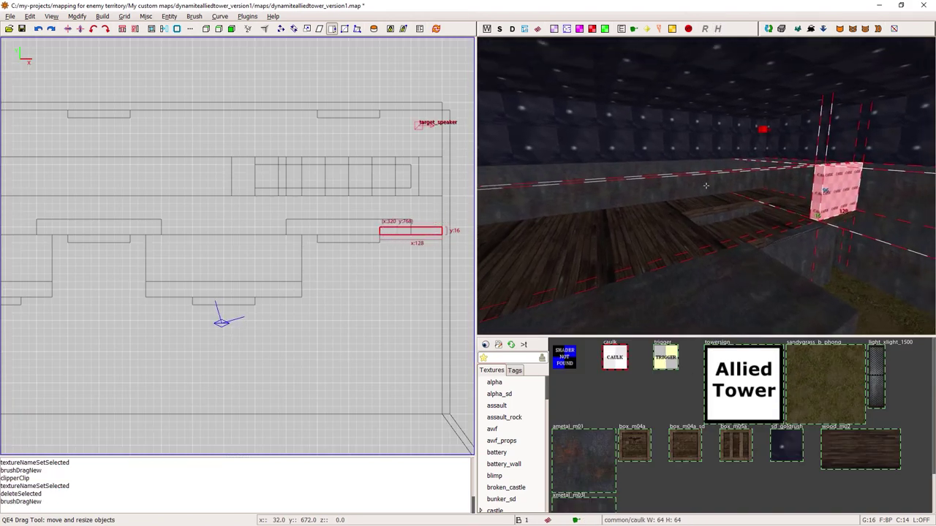
key(Up)
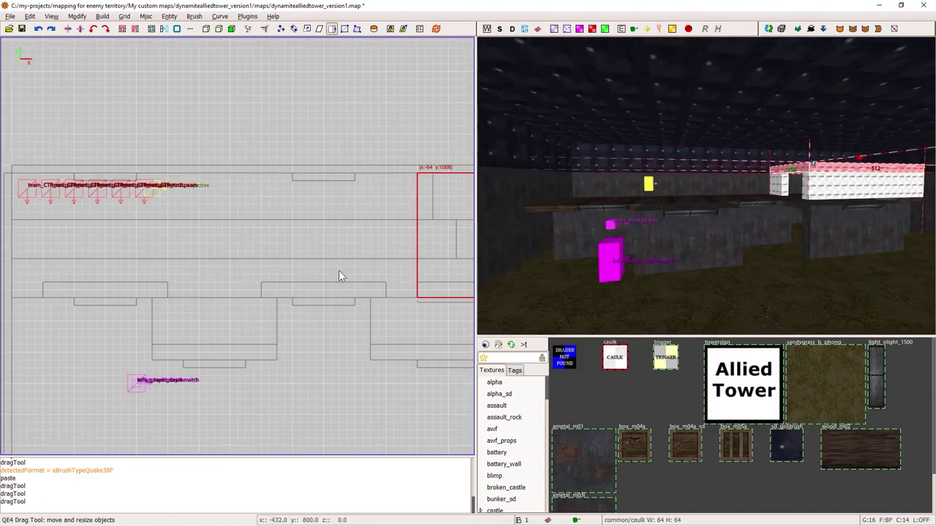
drag(353, 261, 236, 260)
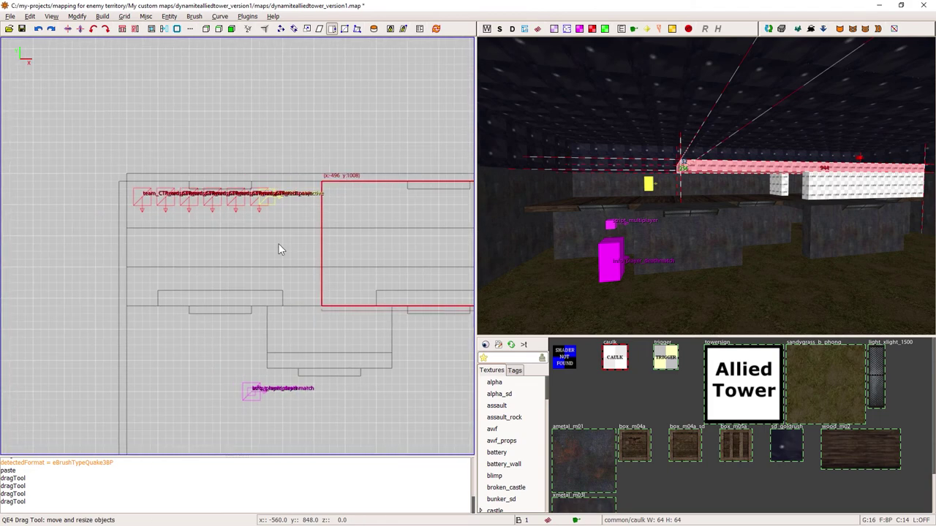
key(Escape)
right_click(523, 204)
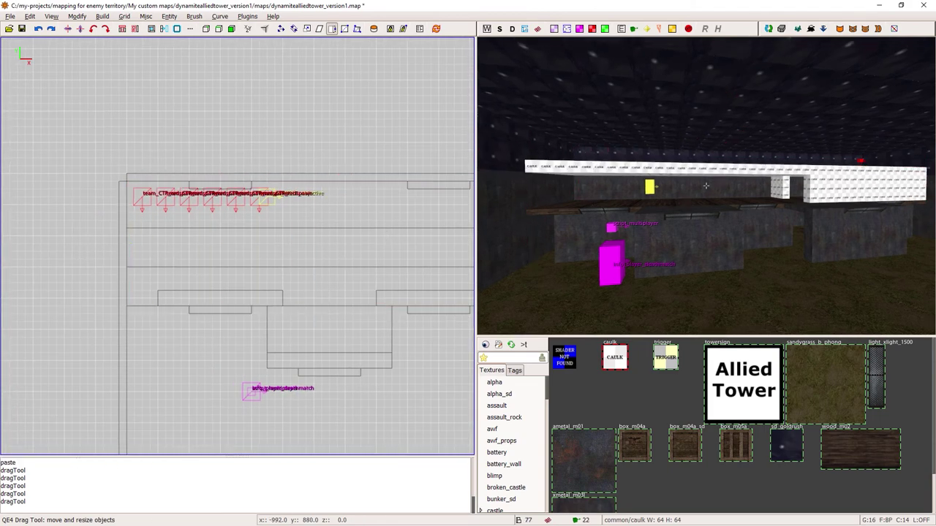
key(Up)
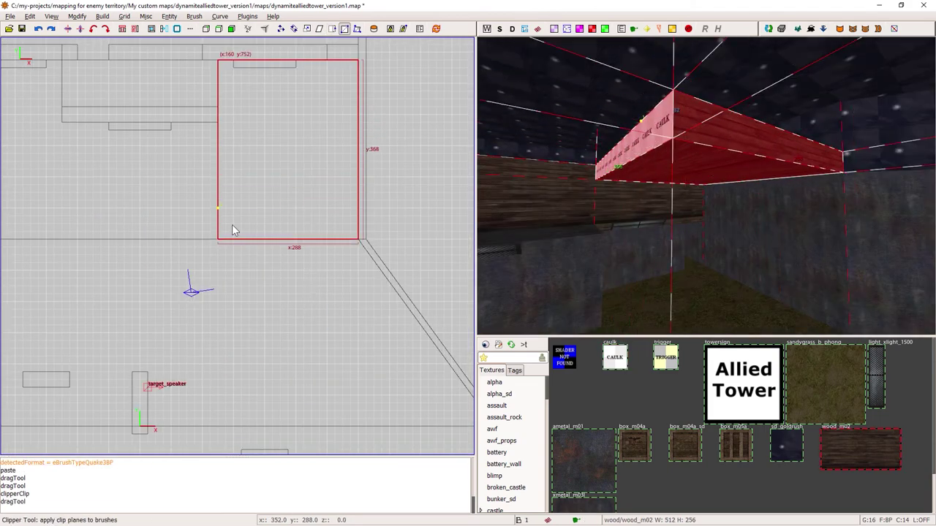
- Clip the outer corner of the 288 by 368 unit wooden roof brush diagonally and cover the exposed caulk face with wood_m02
key(Return)
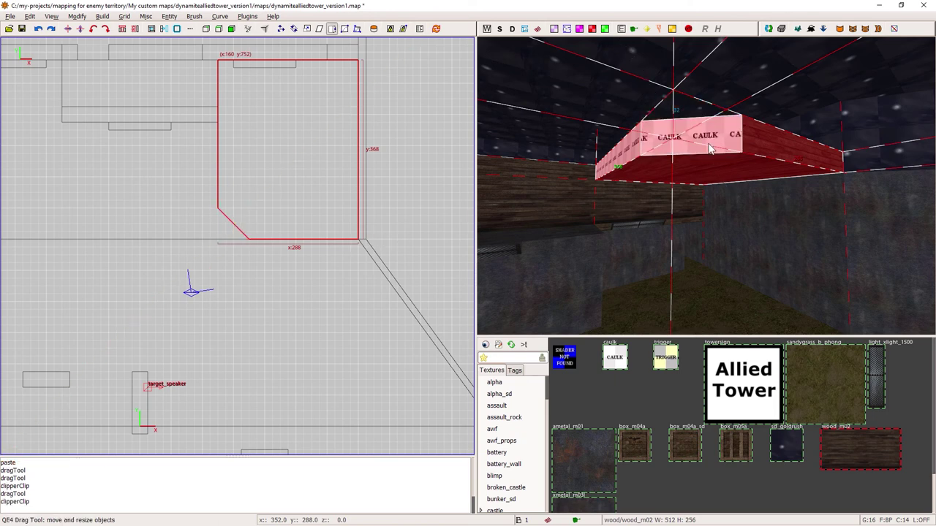
key(Escape)
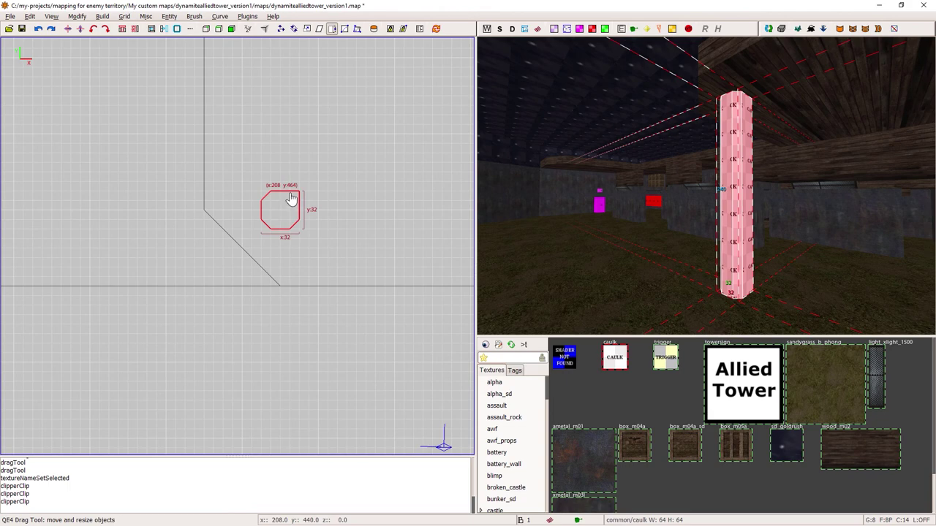
- Shape a 32 by 32 unit octagonal caulk pillar at x 208, y 464, and cover its sides with the rusty metal texture
key(Escape)
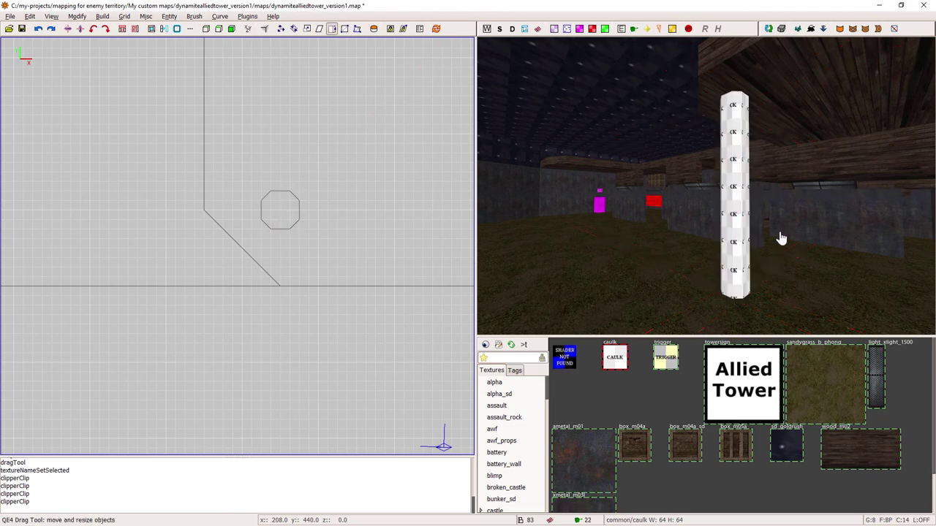
right_drag(745, 223, 672, 317)
click(591, 476)
key(Escape)
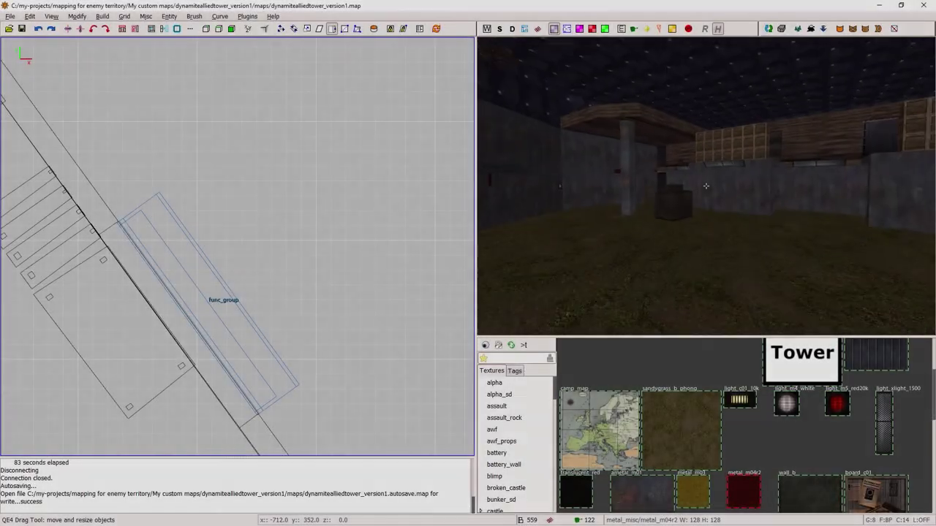
- Examine the expanded map's spawn building, checking its corridors, wooden upper level, lights and the riveted metal func_door
mouse_move(706, 186)
right_down()
mouse_move(731, 186)
mouse_move(658, 186)
mouse_move(705, 185)
right_up()
shift+click(706, 185)
key(Escape)
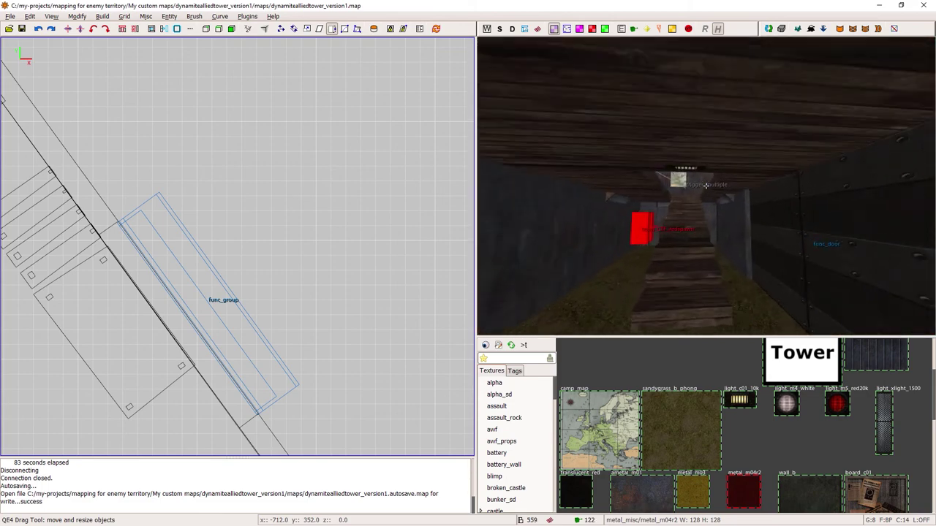
key(Up)
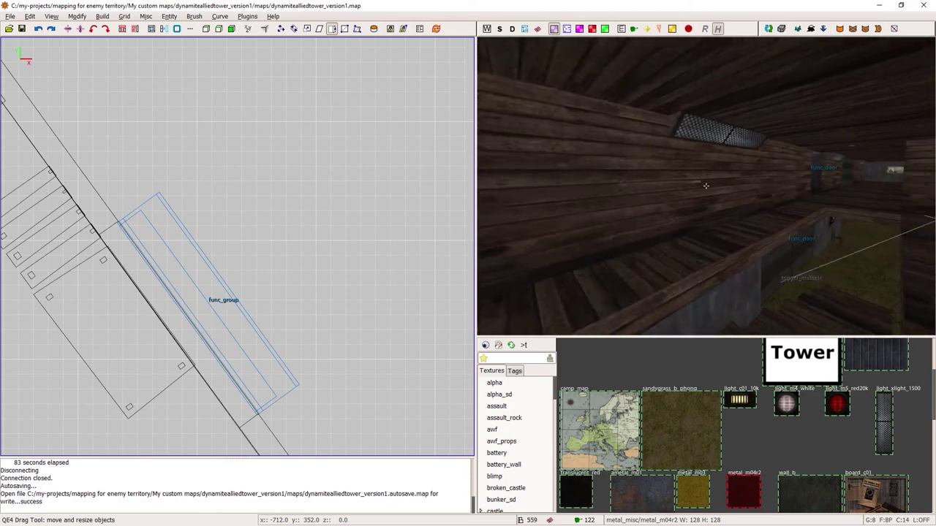
key(Right)
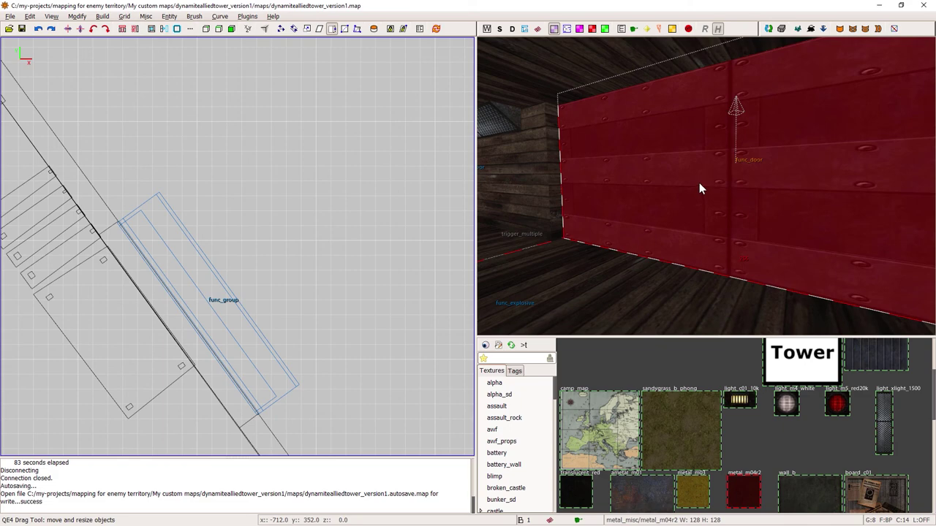
key(Escape)
right_click(700, 184)
key(Up)
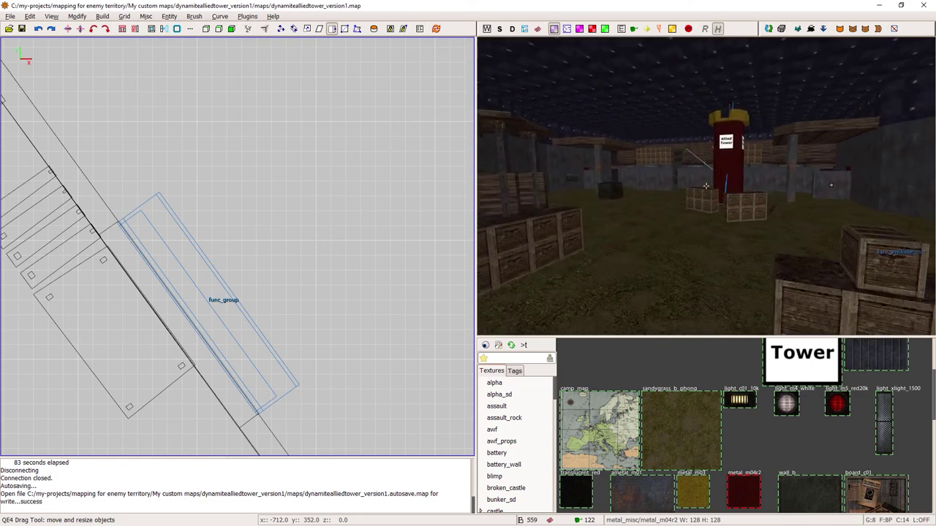
- Examine the side tunnel, bunker window, crates in the central yard, lower corridors and the Allied Tower with its func_explosive parts
key(Up)
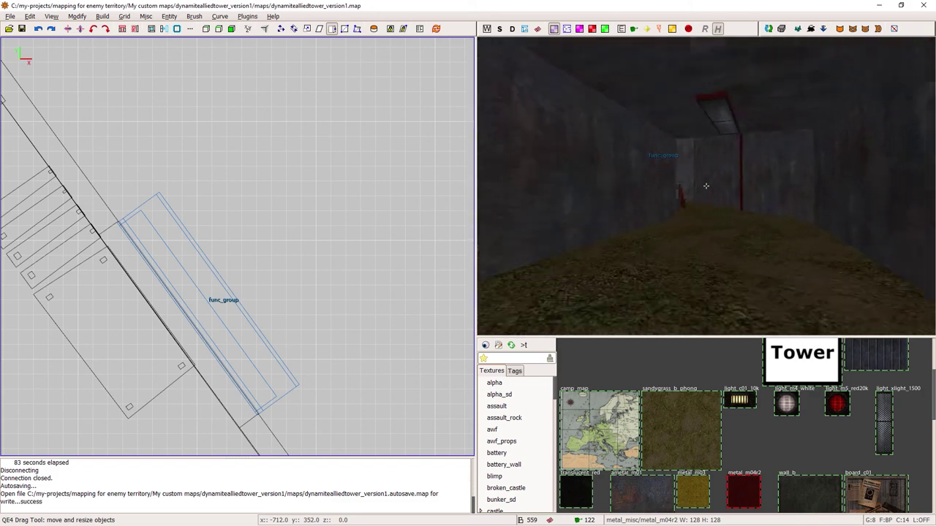
key(Up)
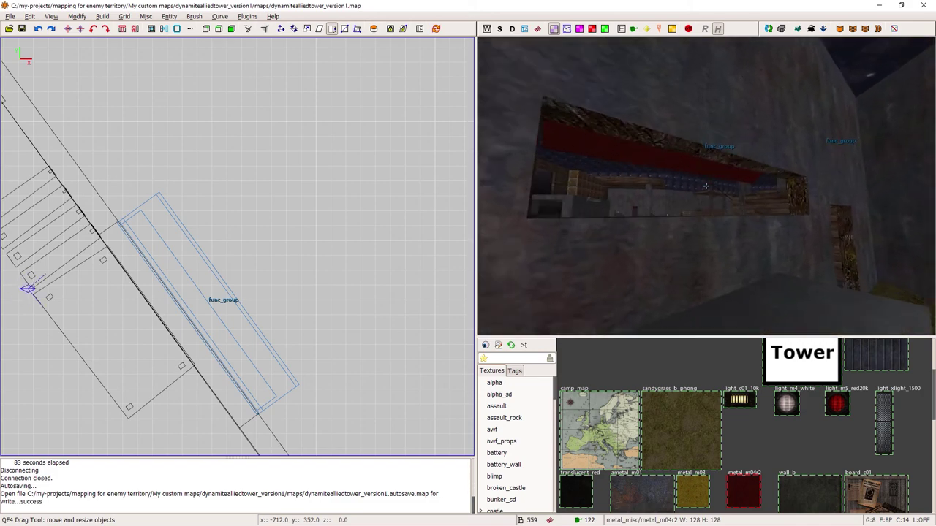
key(Down)
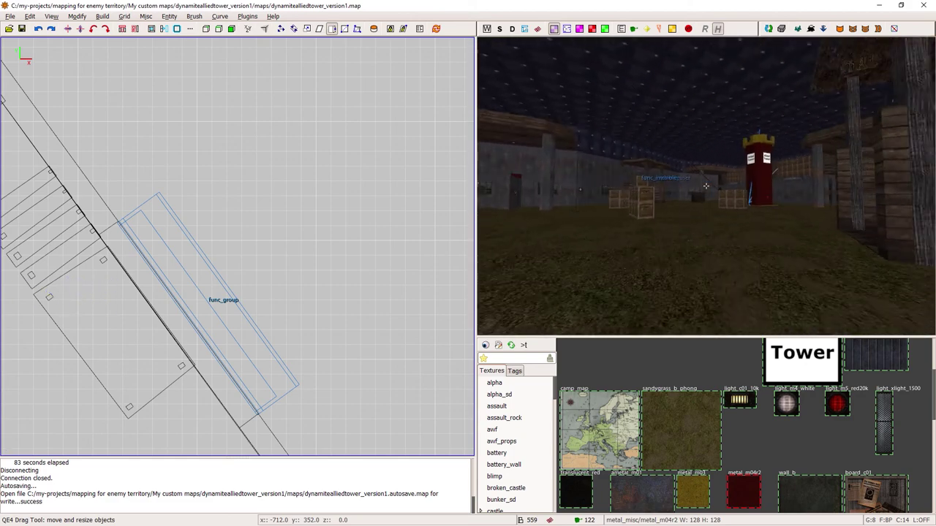
key(Up)
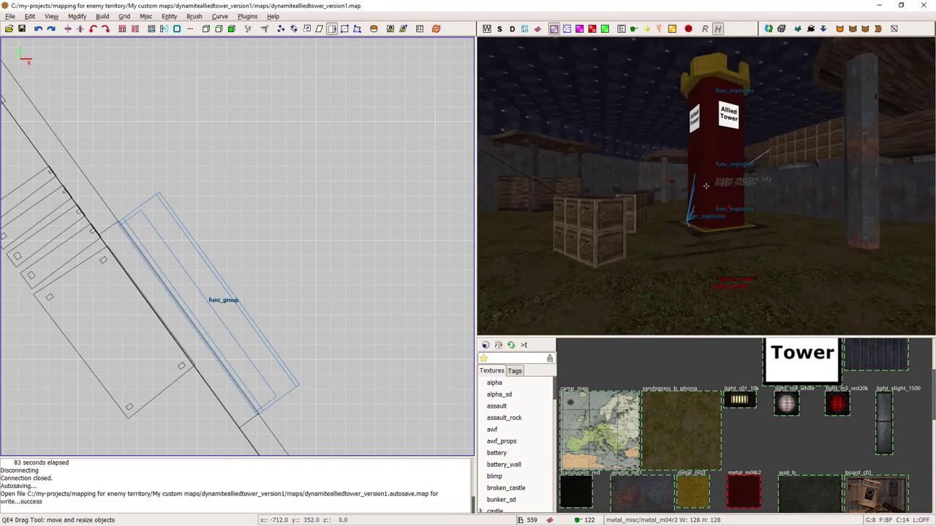
key(Down)
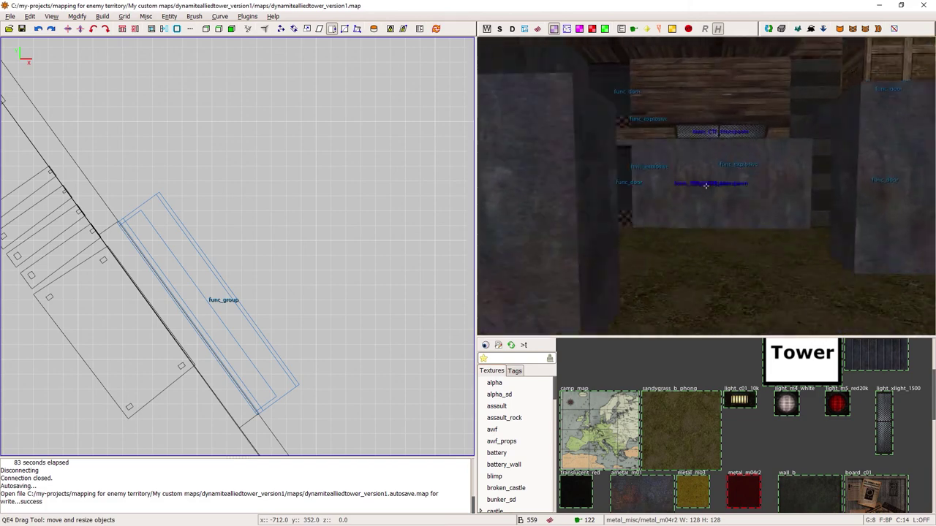
key(Up)
key(Right)
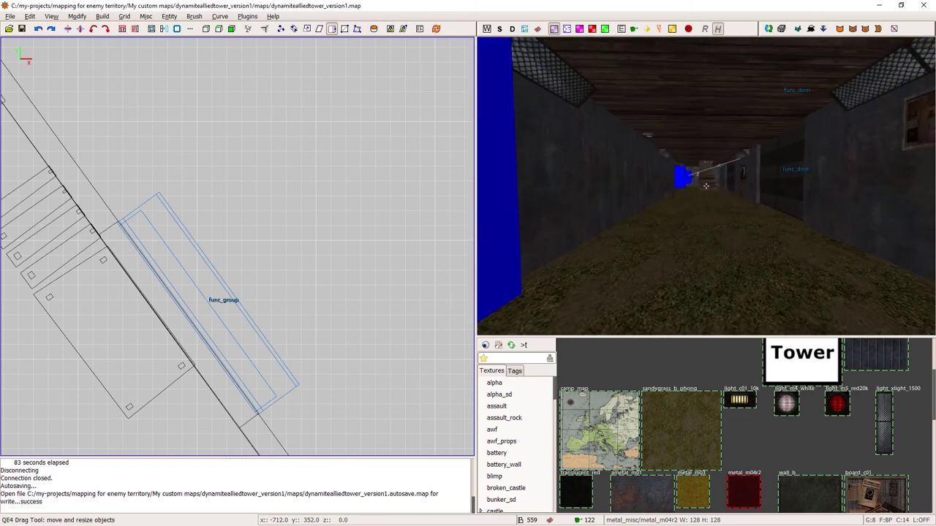
key(Right)
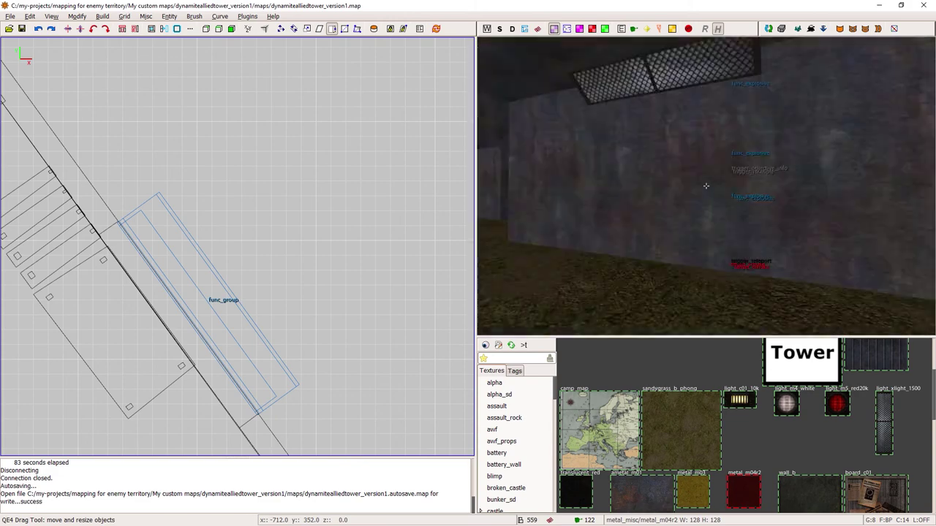
key(Up)
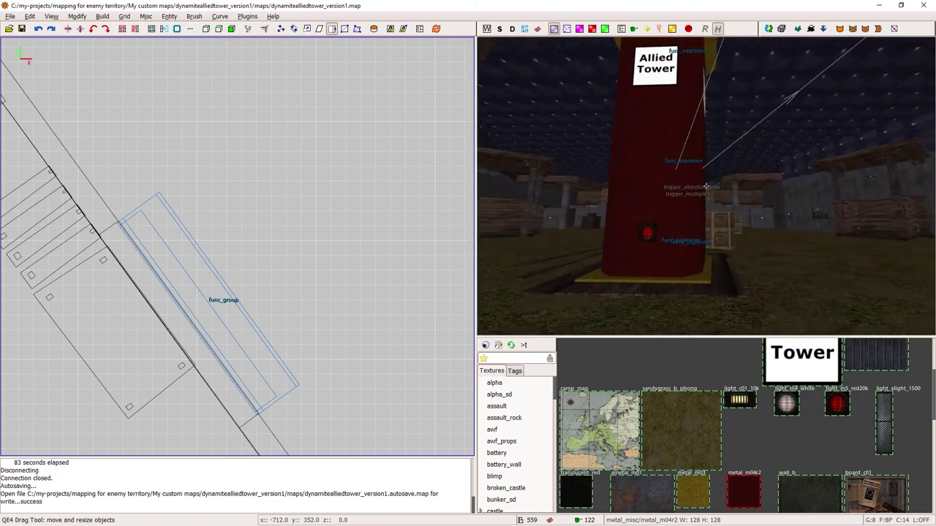
key(Down)
key(Left)
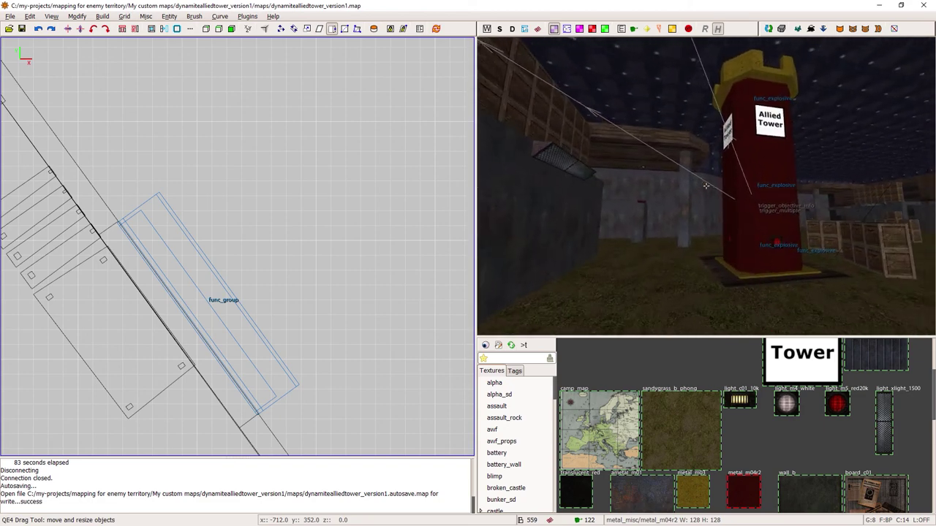
key(Up)
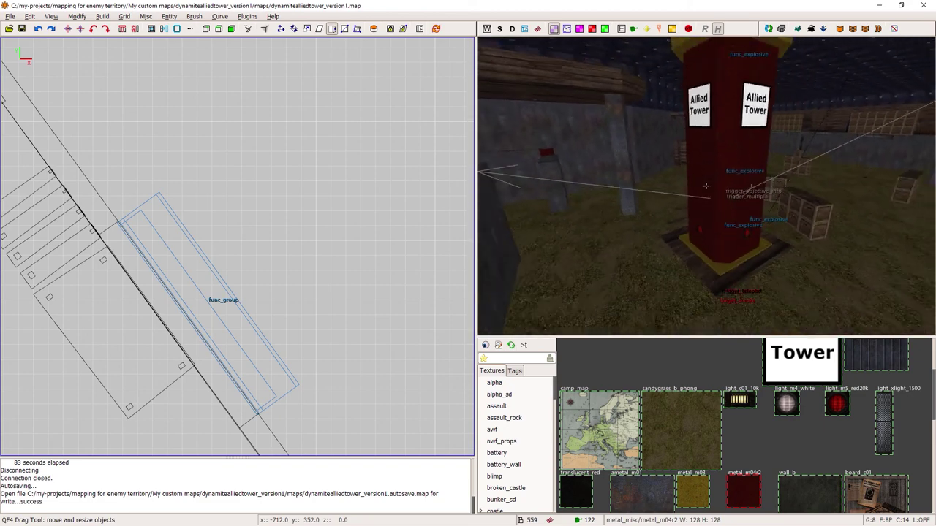
right_click(705, 191)
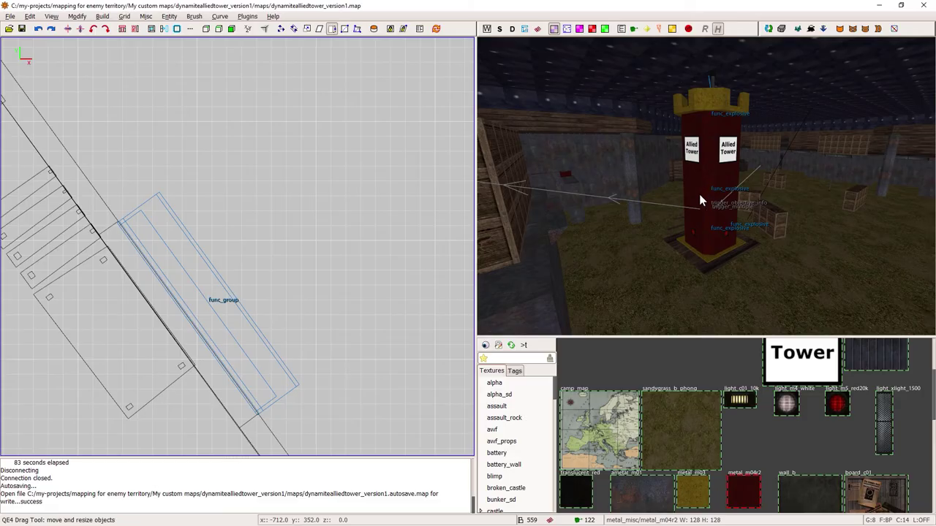